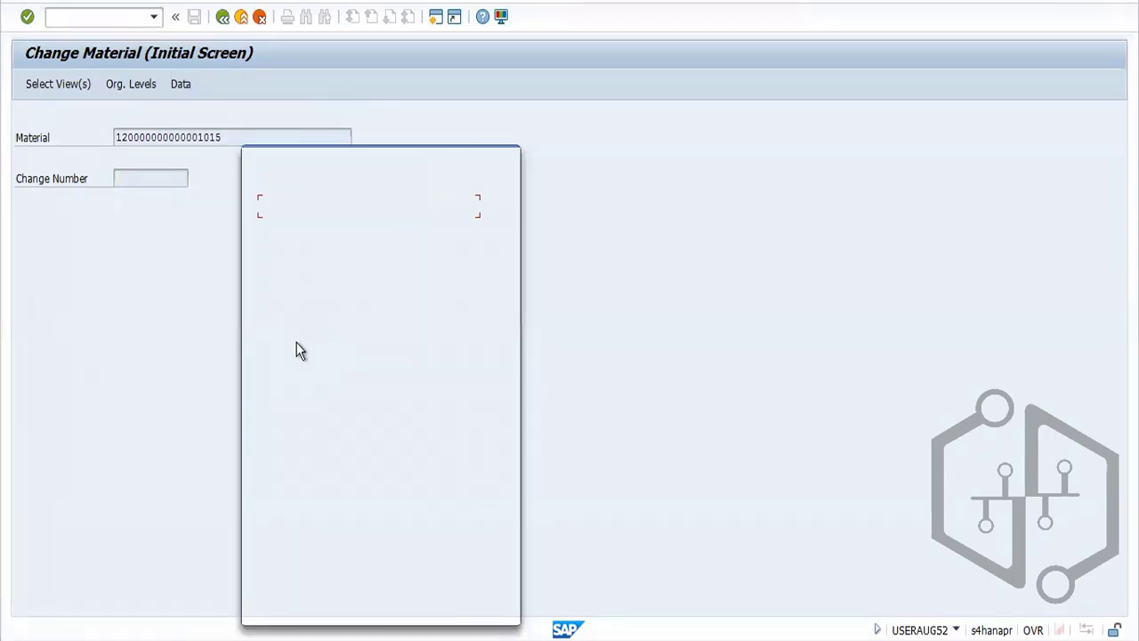
{"action": "key", "text": "Return"}
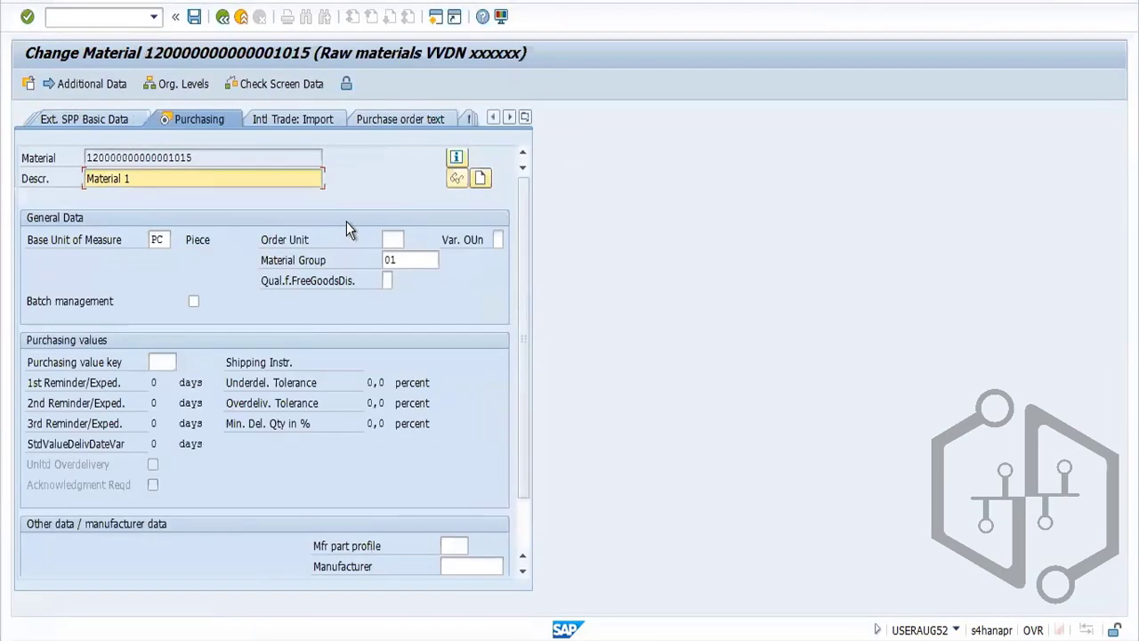
{"action": "left_click", "coordinate": [525, 117]}
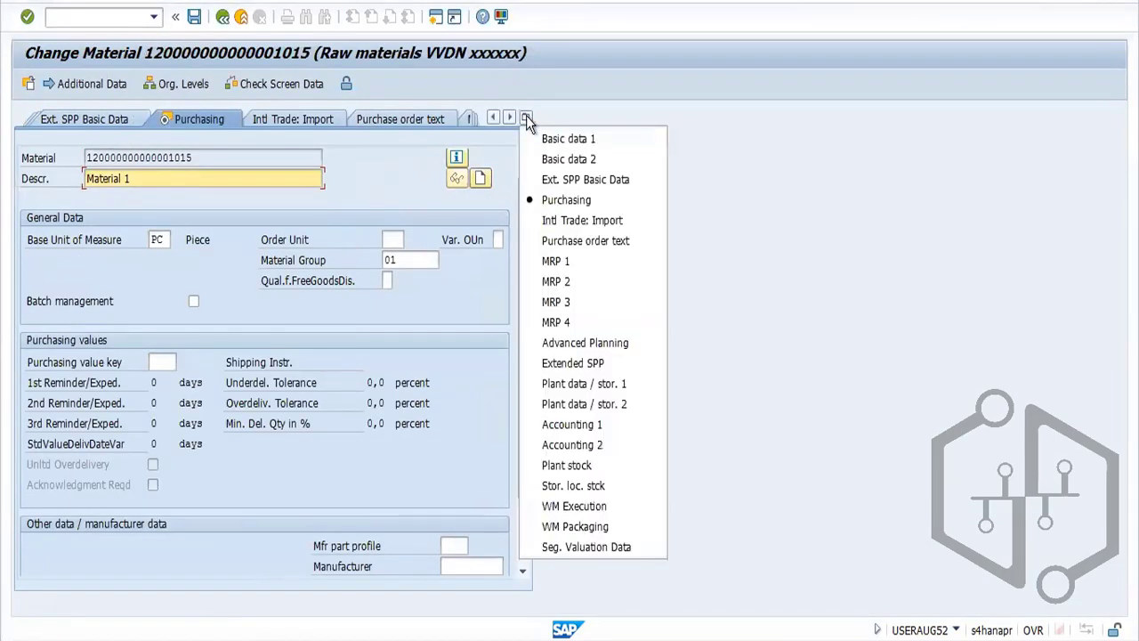
{"action": "left_click", "coordinate": [556, 282]}
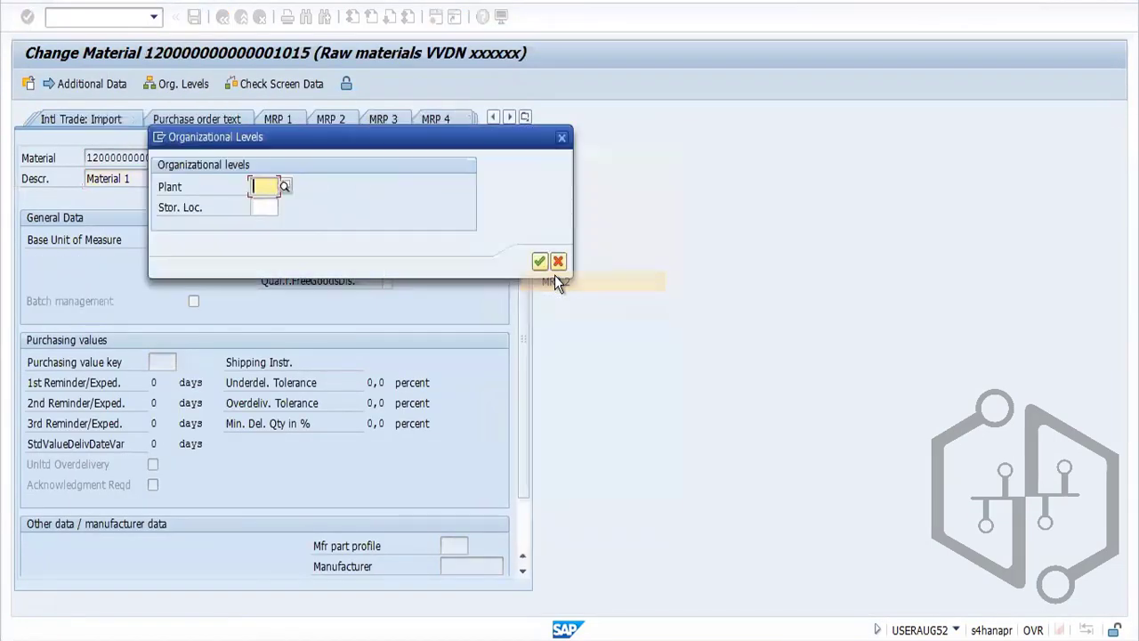
{"action": "left_click", "coordinate": [282, 186]}
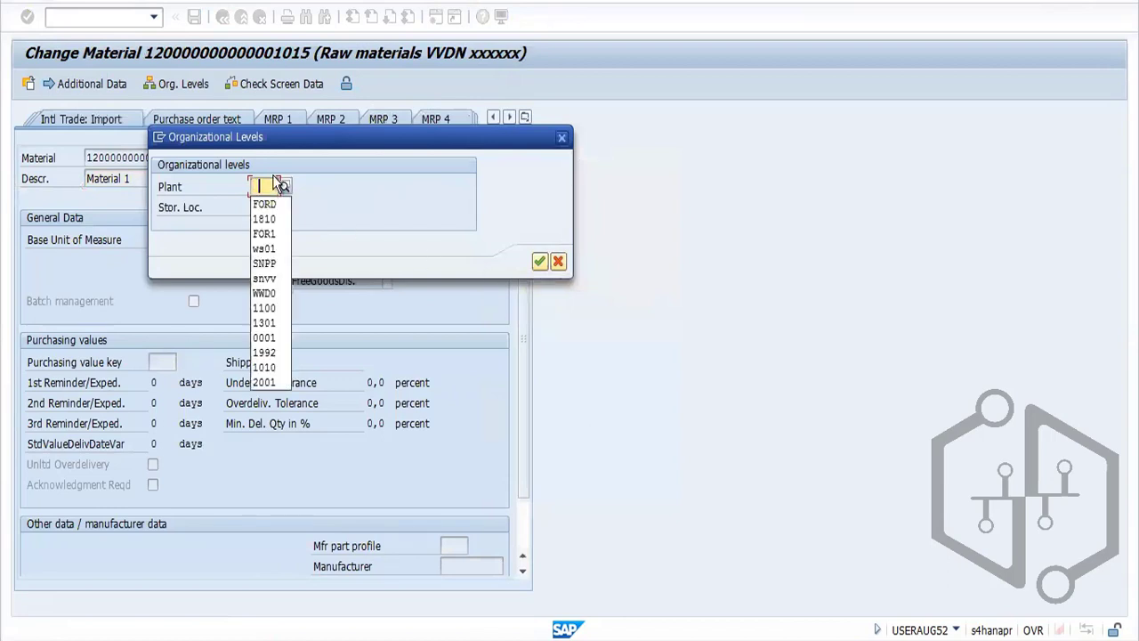
{"action": "left_click", "coordinate": [266, 205]}
{"action": "left_click", "coordinate": [266, 207]}
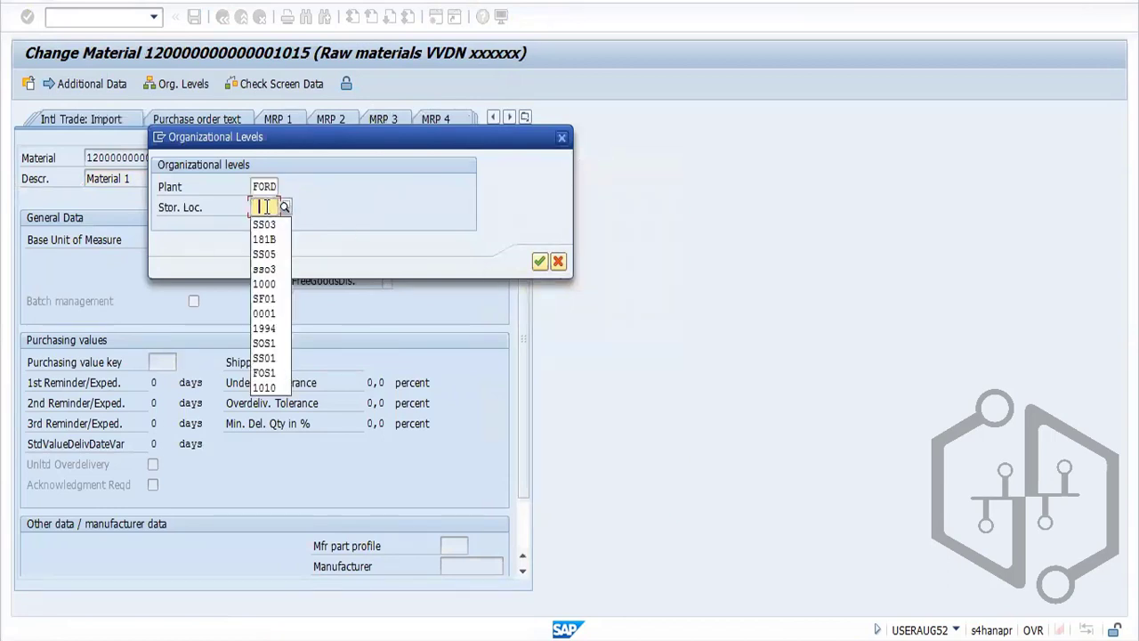
{"action": "left_click", "coordinate": [268, 226]}
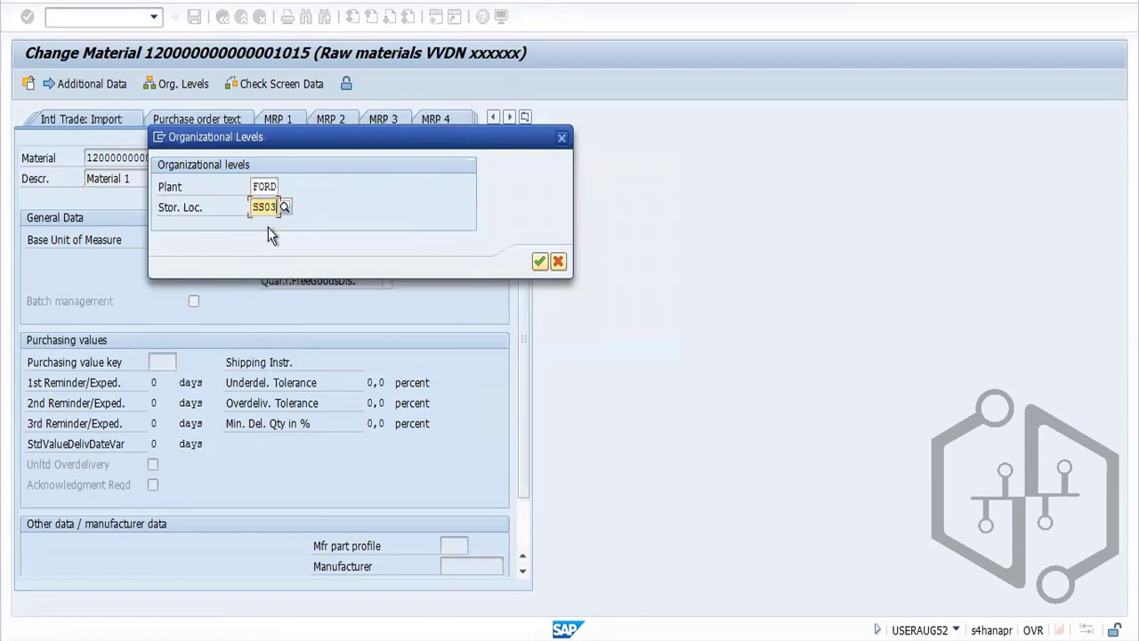
{"action": "key", "text": "Return"}
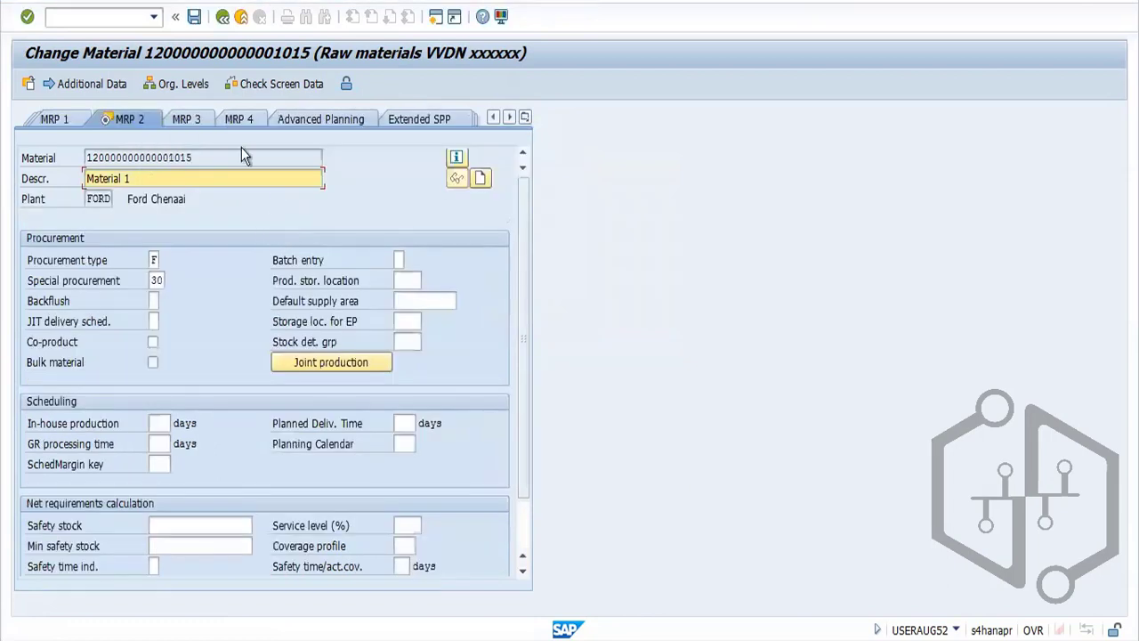
{"action": "left_click", "coordinate": [155, 282]}
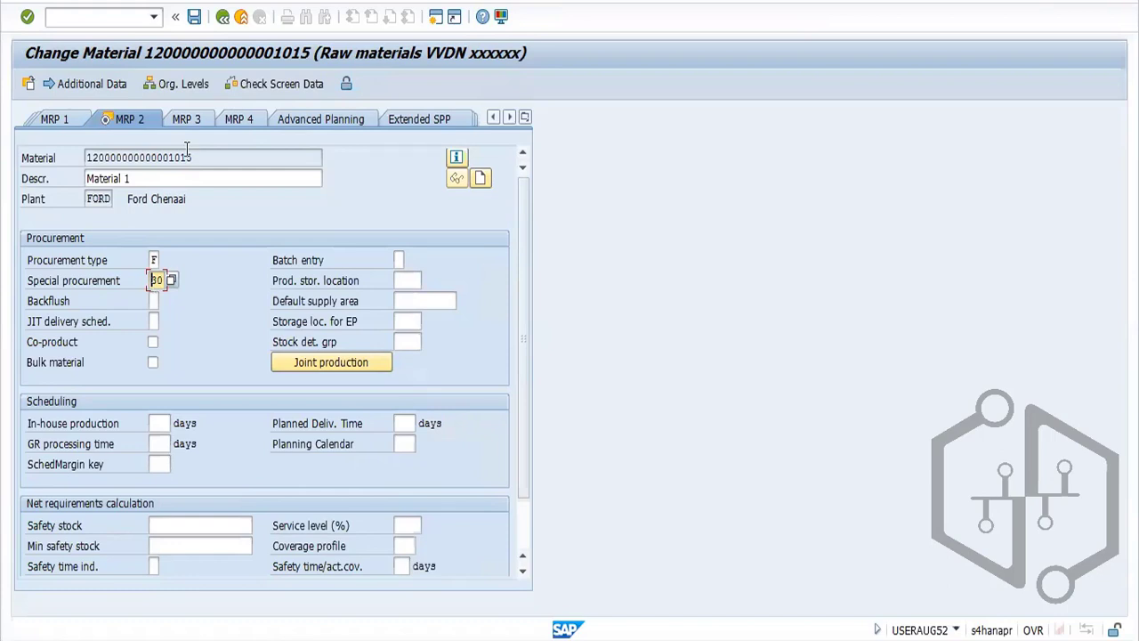
Leave the material master and start the info record creation transaction ME11
{"action": "left_click", "coordinate": [223, 19]}
{"action": "left_click", "coordinate": [223, 18]}
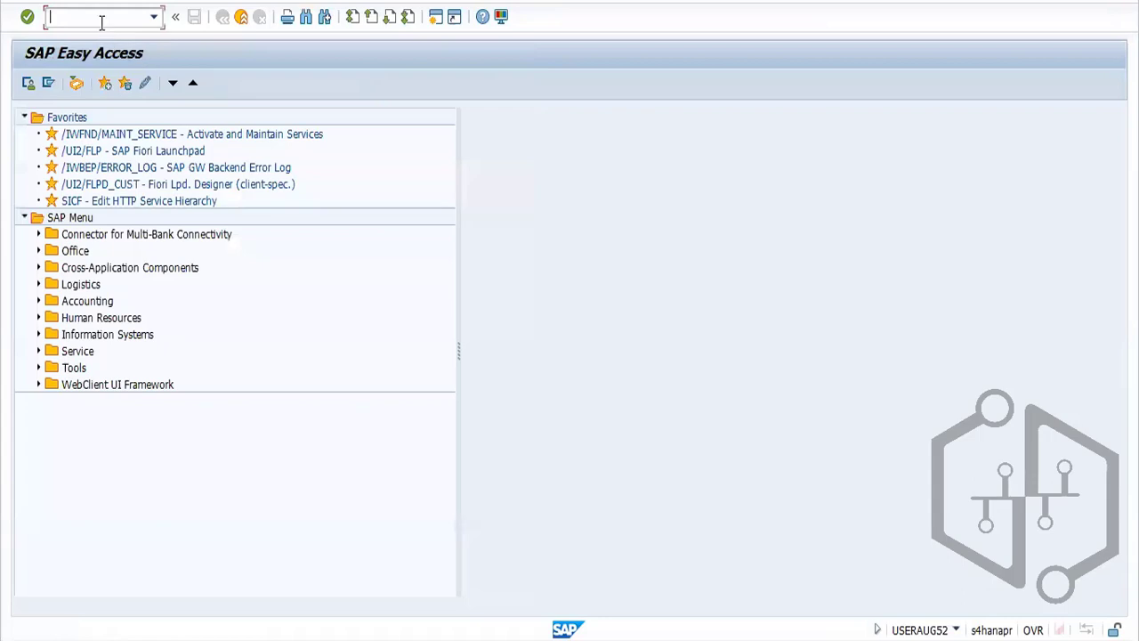
{"action": "type", "text": "ME11"}
{"action": "key", "text": "Return"}
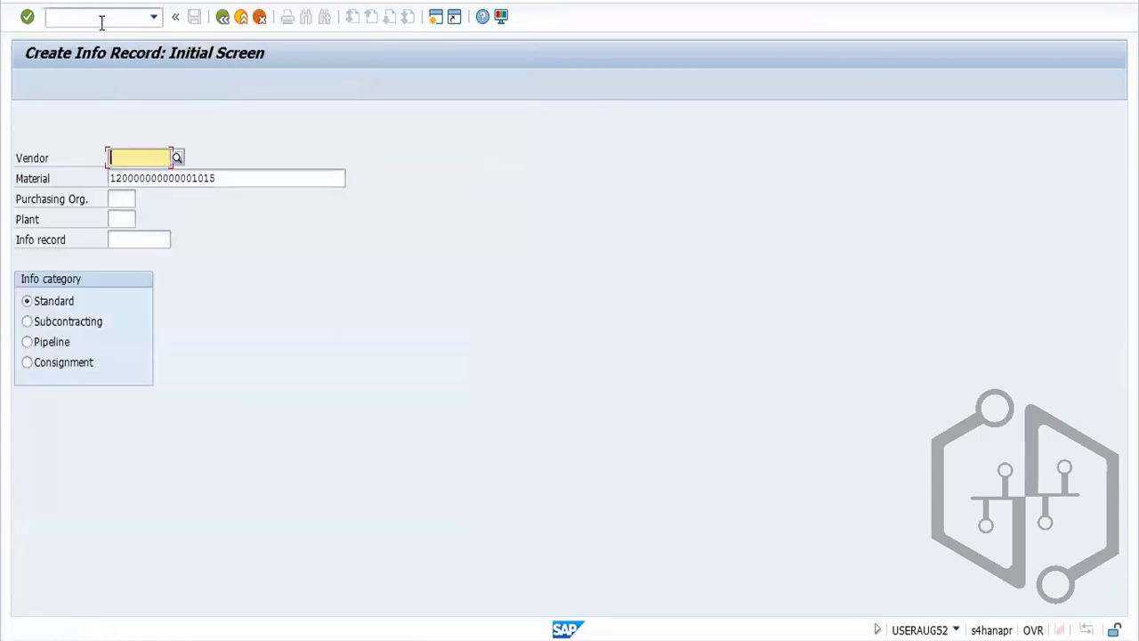
Try to create a Subcontracting info record for vendor 3701 with purchasing organization FORD and plant FORD, and leave the transaction
{"action": "left_click", "coordinate": [125, 199]}
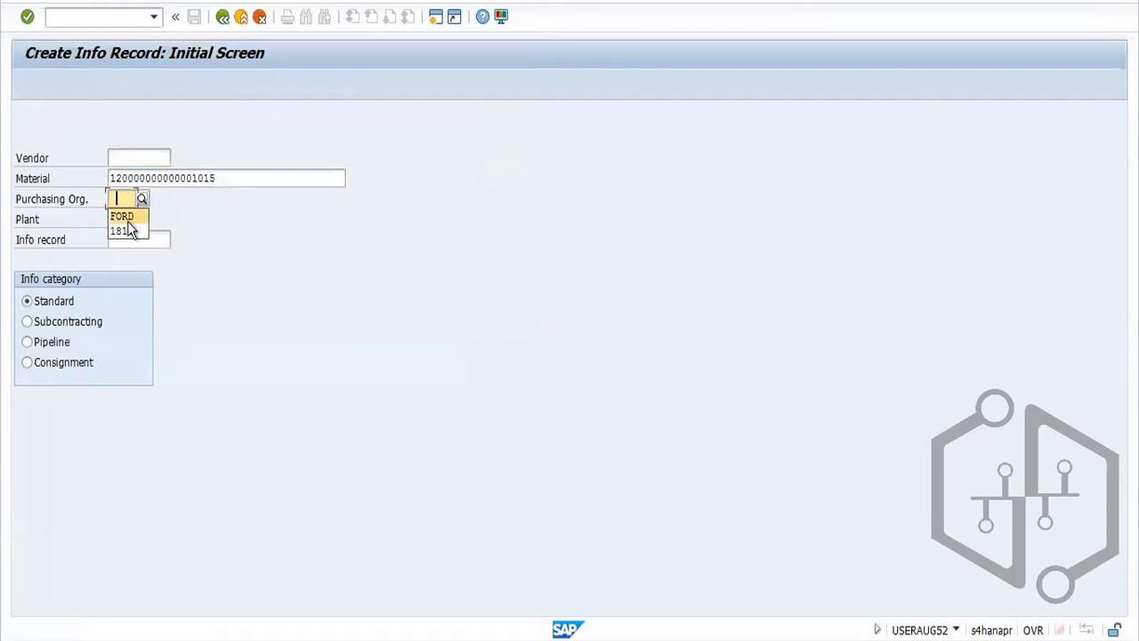
{"action": "left_click", "coordinate": [127, 219]}
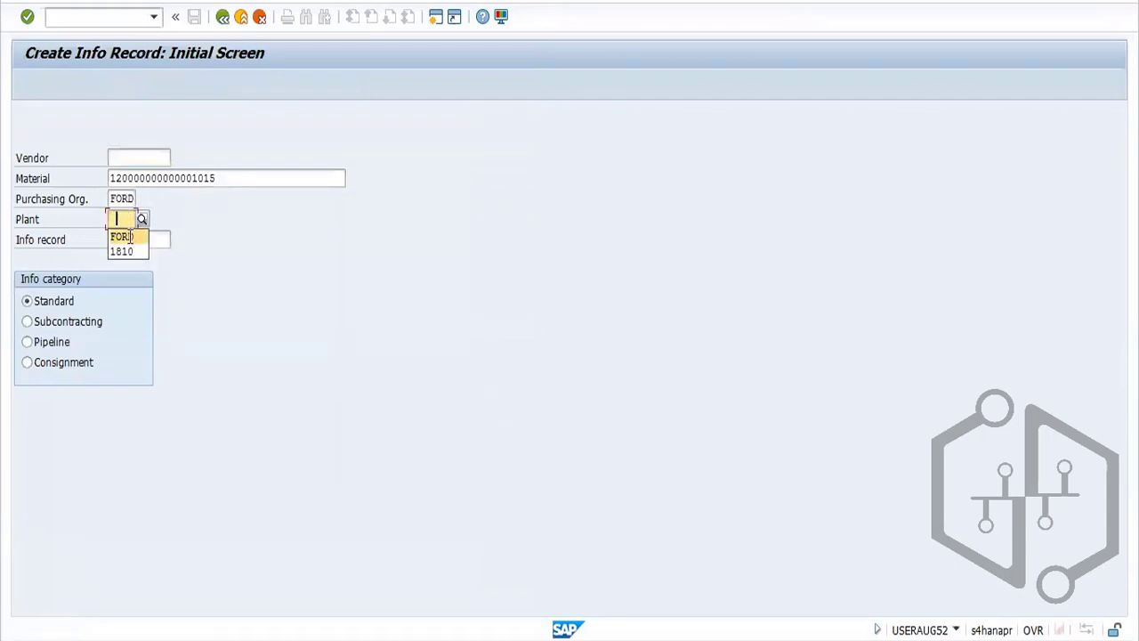
{"action": "left_click", "coordinate": [122, 236]}
{"action": "left_click", "coordinate": [138, 157]}
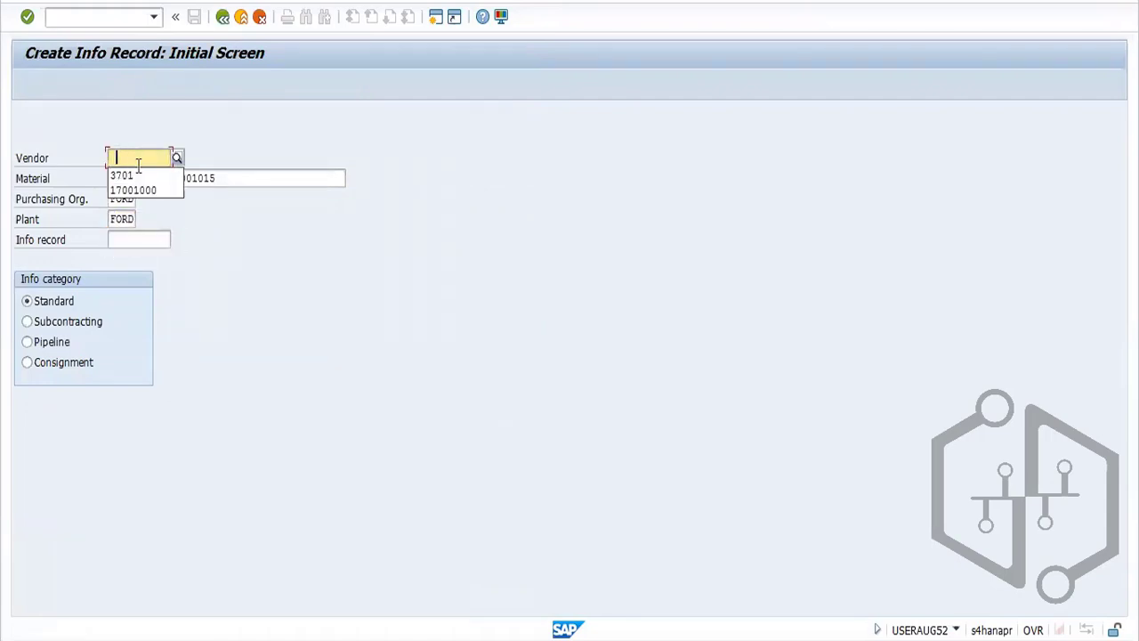
{"action": "left_click", "coordinate": [134, 177]}
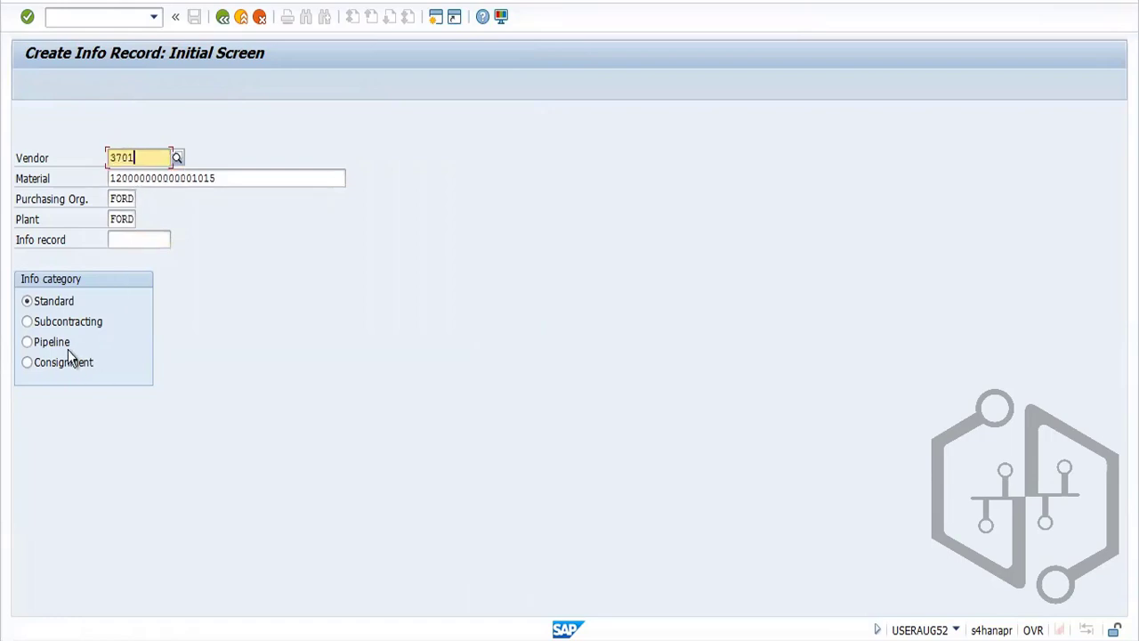
{"action": "left_click", "coordinate": [74, 327]}
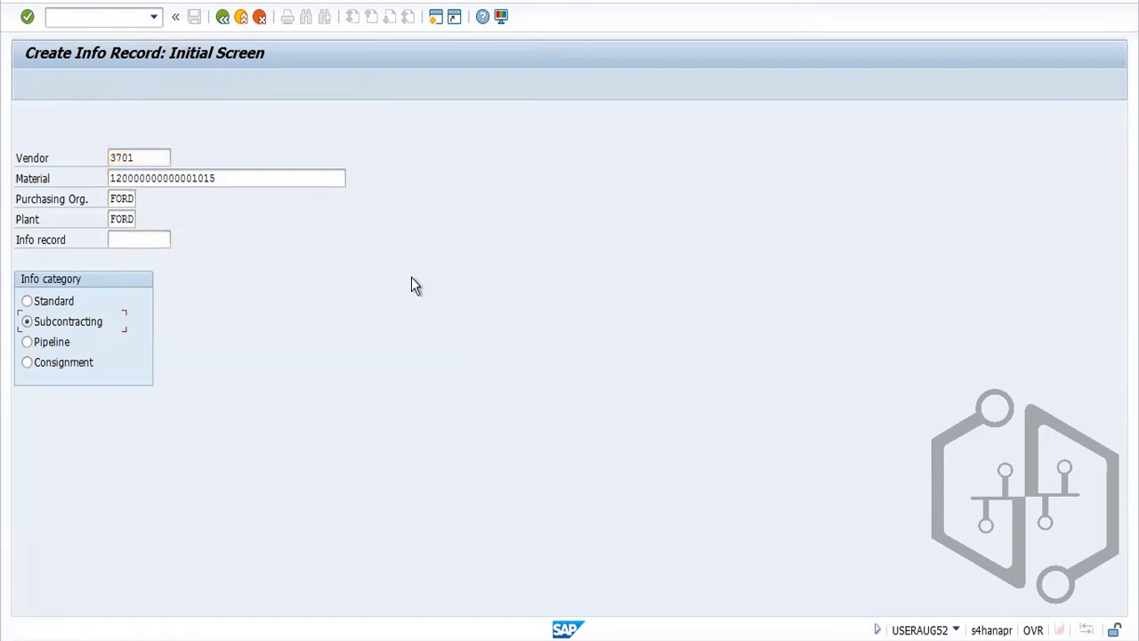
{"action": "key", "text": "Return"}
{"action": "key", "text": "Return"}
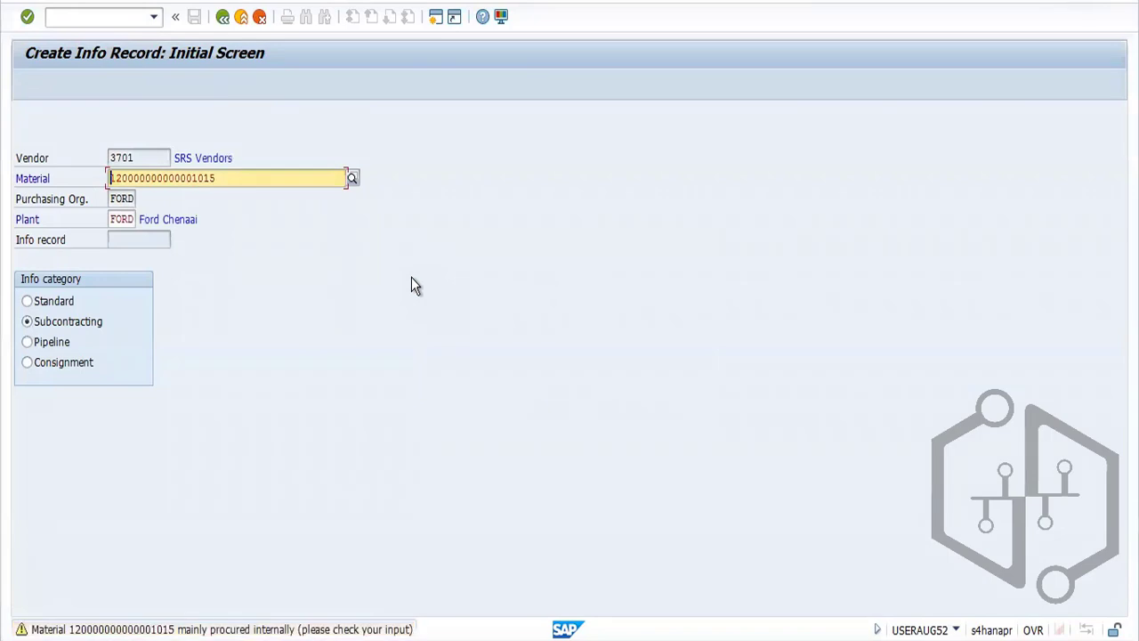
{"action": "key", "text": "Return"}
{"action": "key", "text": "Return"}
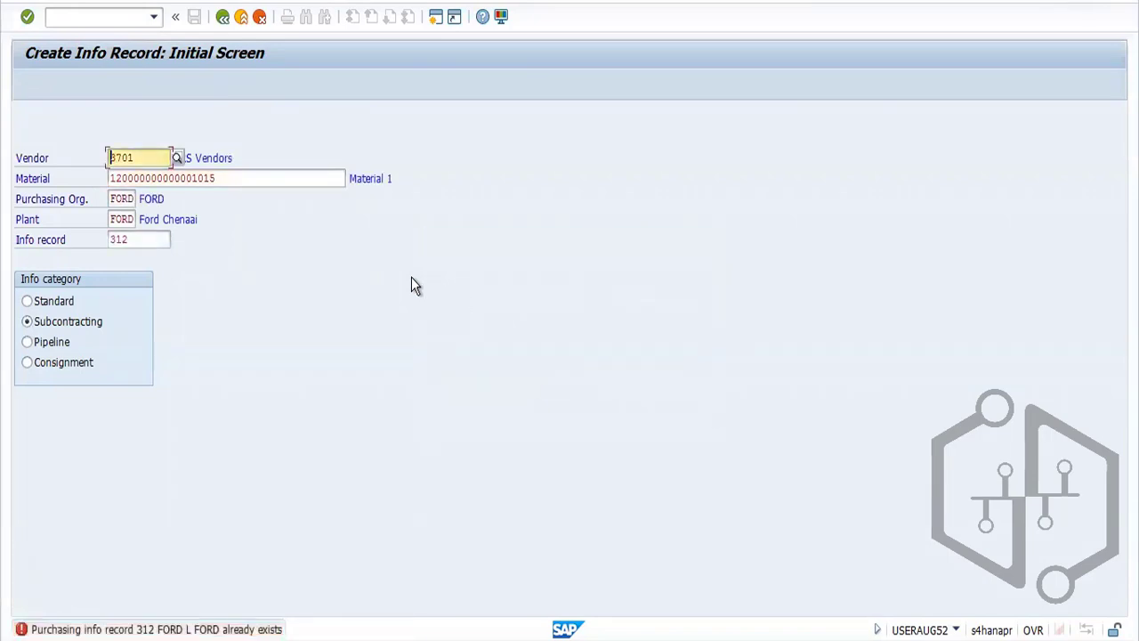
{"action": "left_click", "coordinate": [223, 17]}
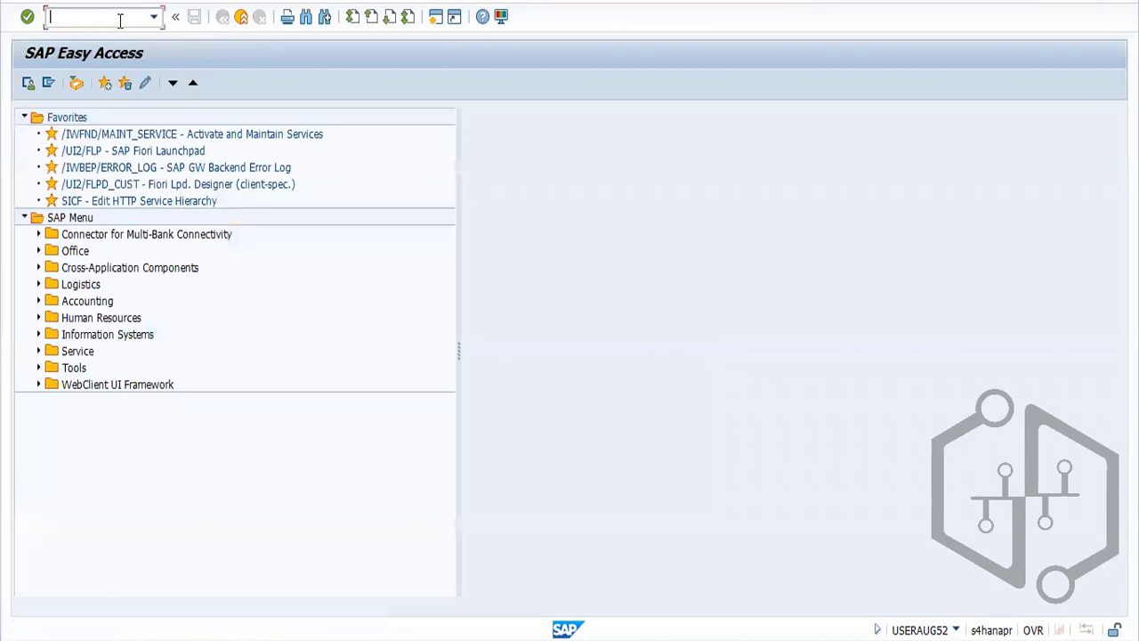
Start a purchase order with transaction ME21N and assign vendor 3701 to it
{"action": "type", "text": "ME21N"}
{"action": "key", "text": "Return"}
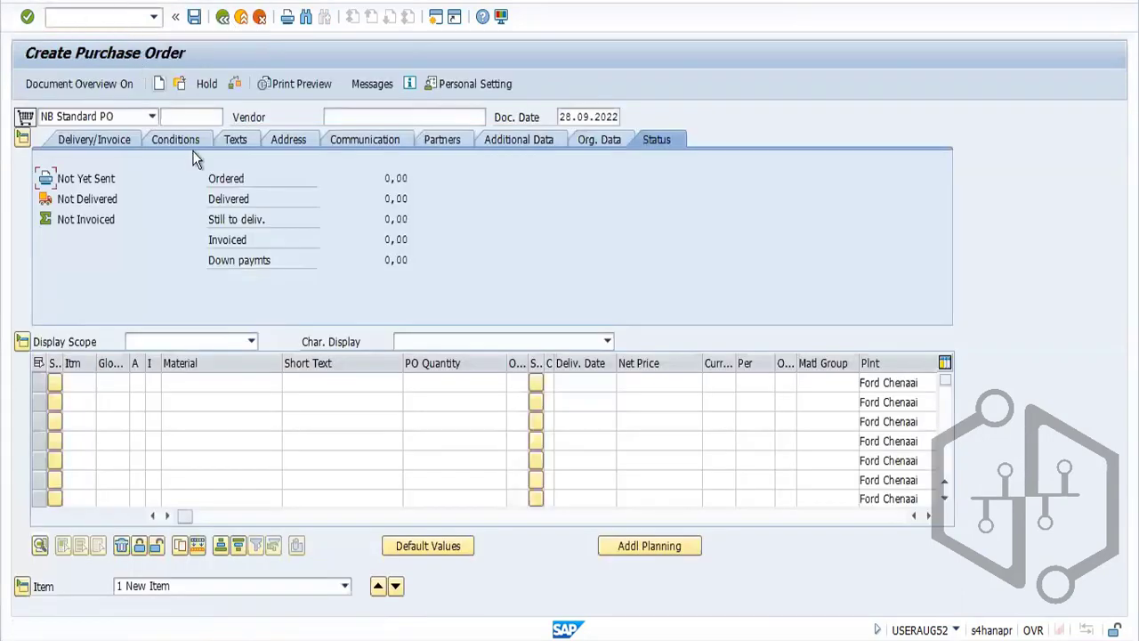
{"action": "left_click", "coordinate": [353, 117]}
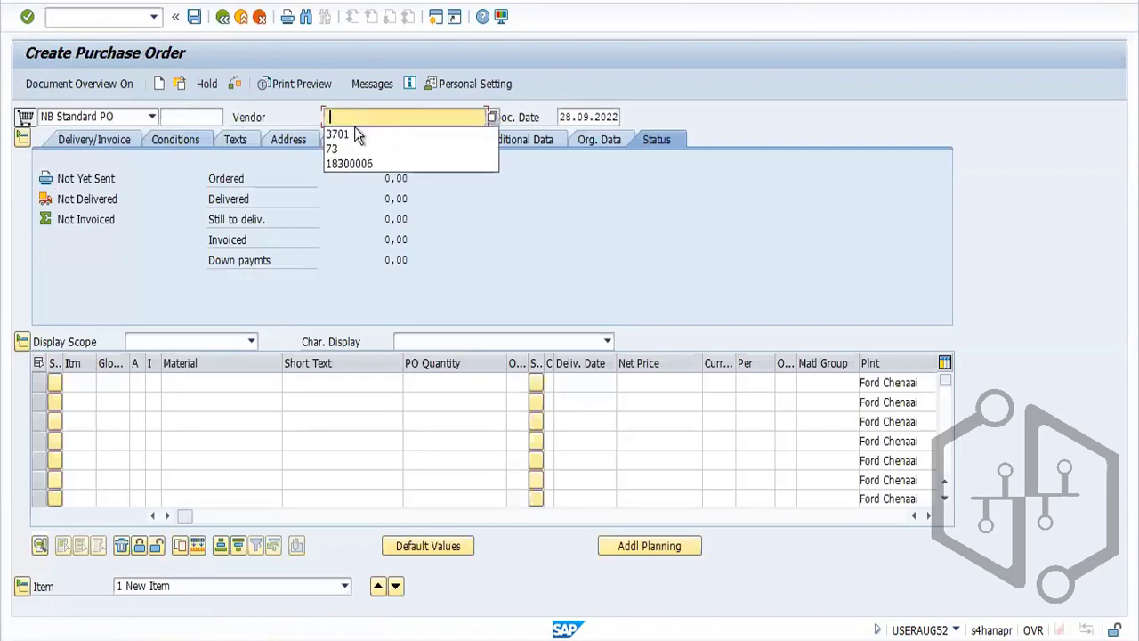
{"action": "left_click", "coordinate": [354, 132]}
{"action": "key", "text": "Return"}
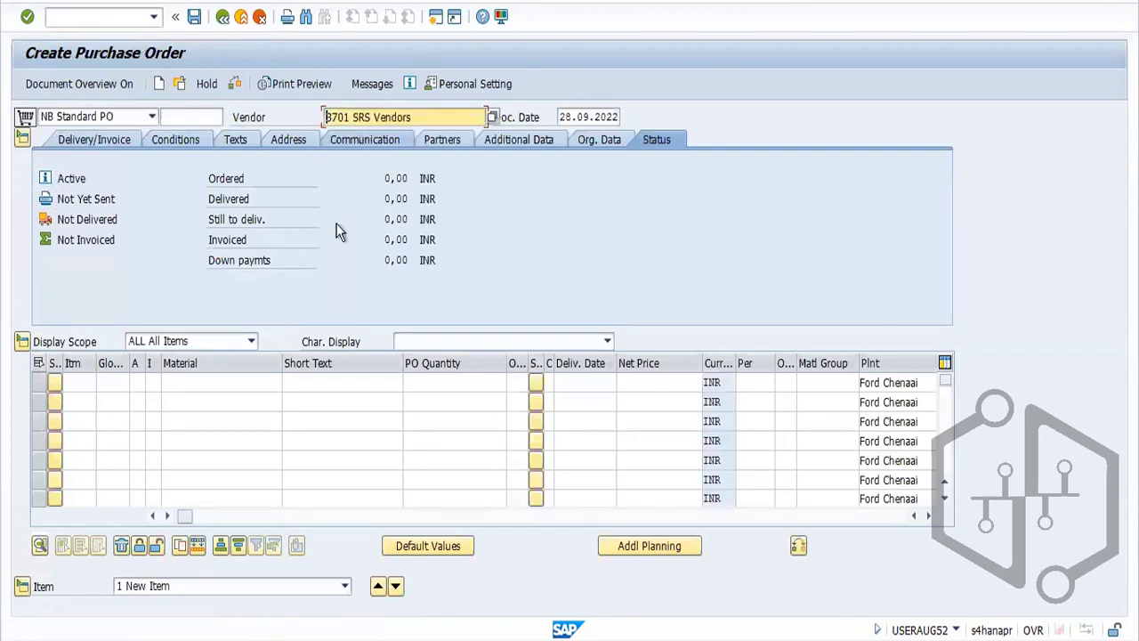
{"action": "left_click", "coordinate": [153, 383]}
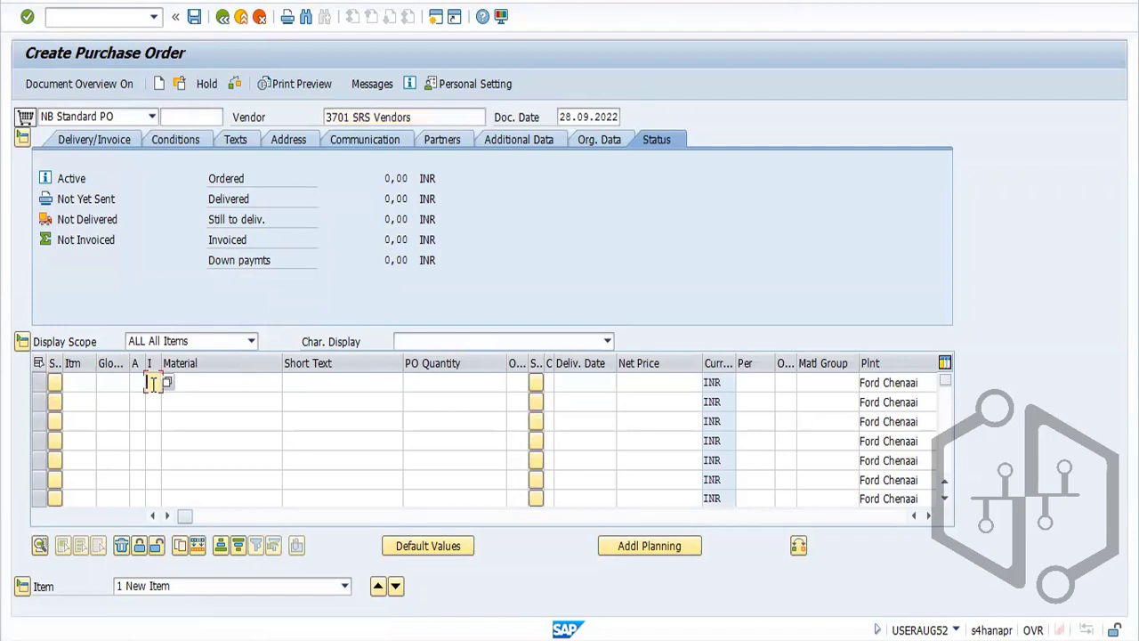
{"action": "type", "text": "L"}
{"action": "key", "text": "Return"}
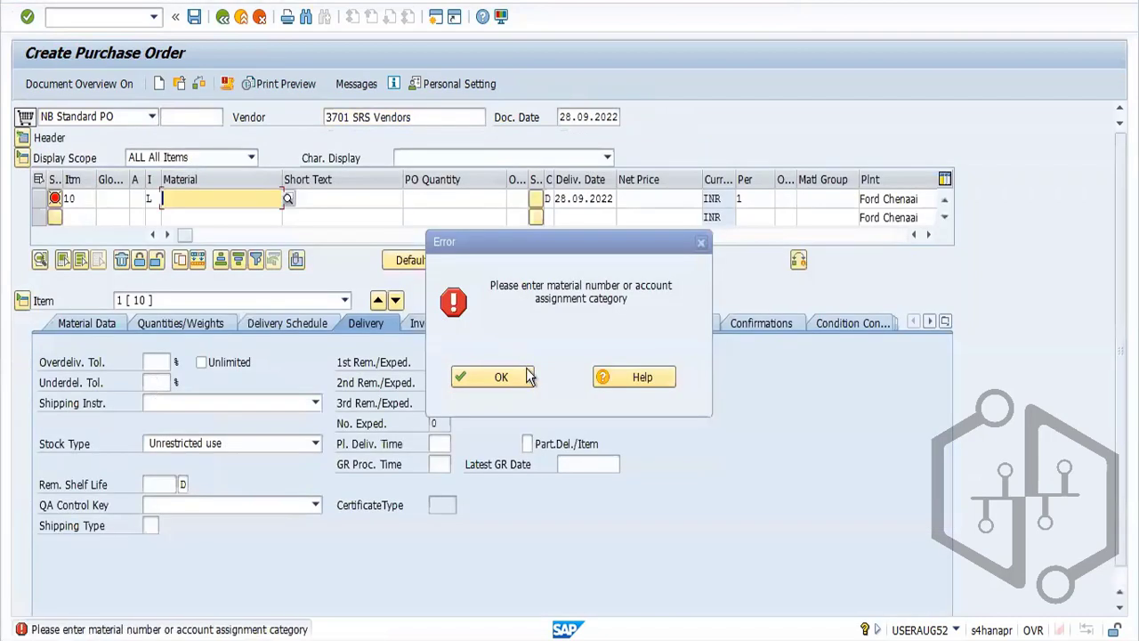
{"action": "left_click", "coordinate": [501, 377]}
{"action": "left_click", "coordinate": [256, 199]}
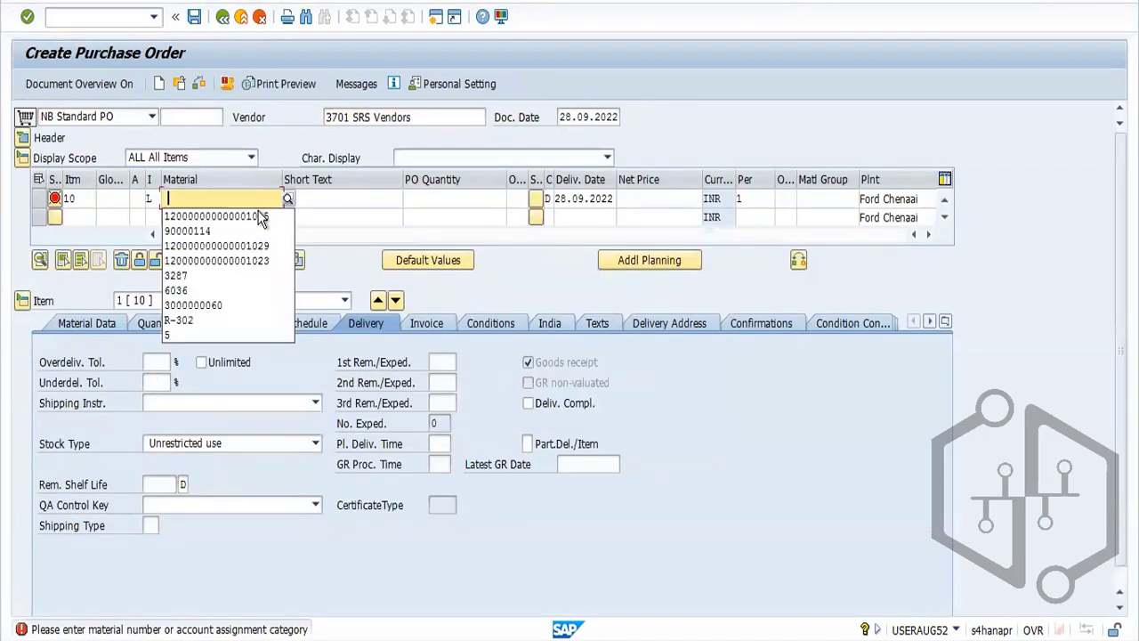
{"action": "left_click", "coordinate": [254, 215]}
{"action": "key", "text": "Return"}
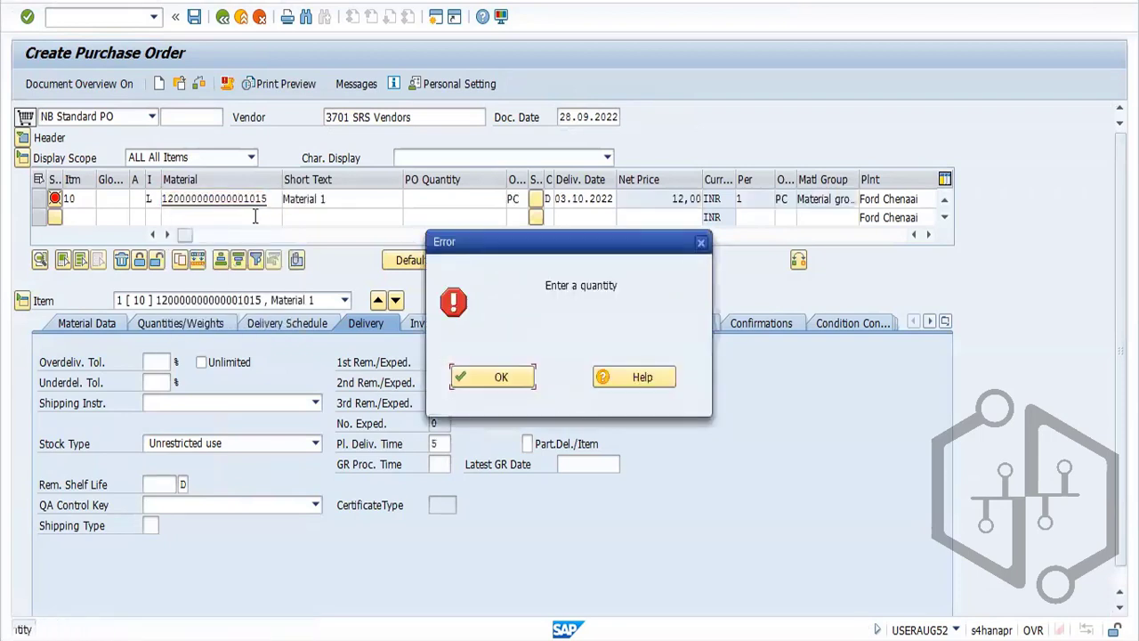
{"action": "left_click", "coordinate": [523, 379]}
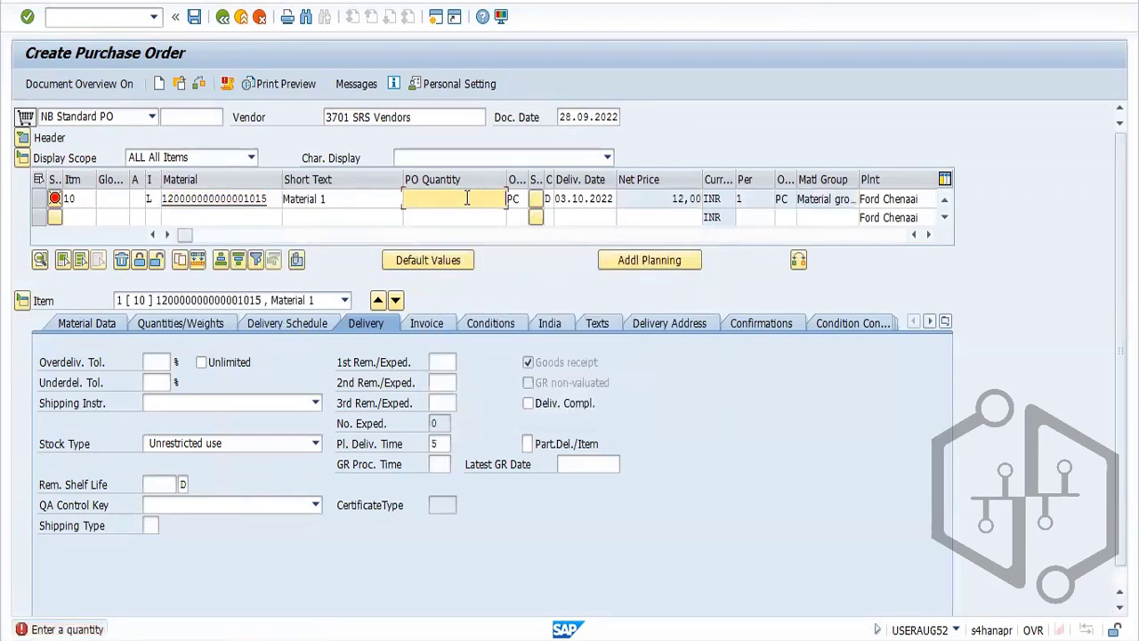
Set the order quantity of item 10 to 1 PC and dismiss the resulting dialog
{"action": "type", "text": "1"}
{"action": "key", "text": "Return"}
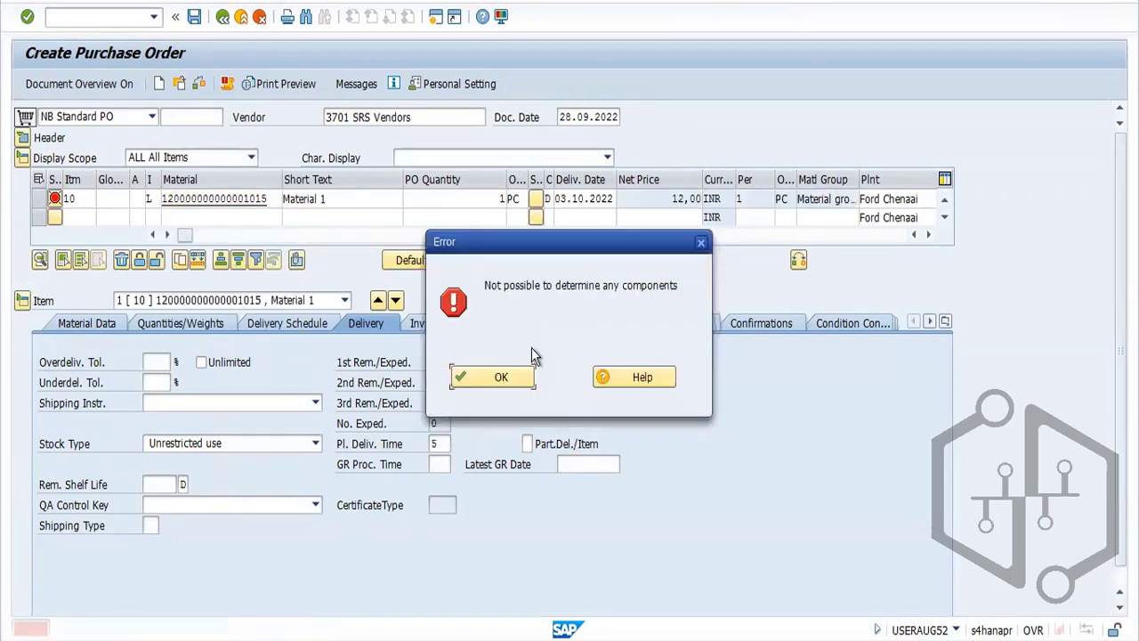
{"action": "left_click", "coordinate": [501, 379]}
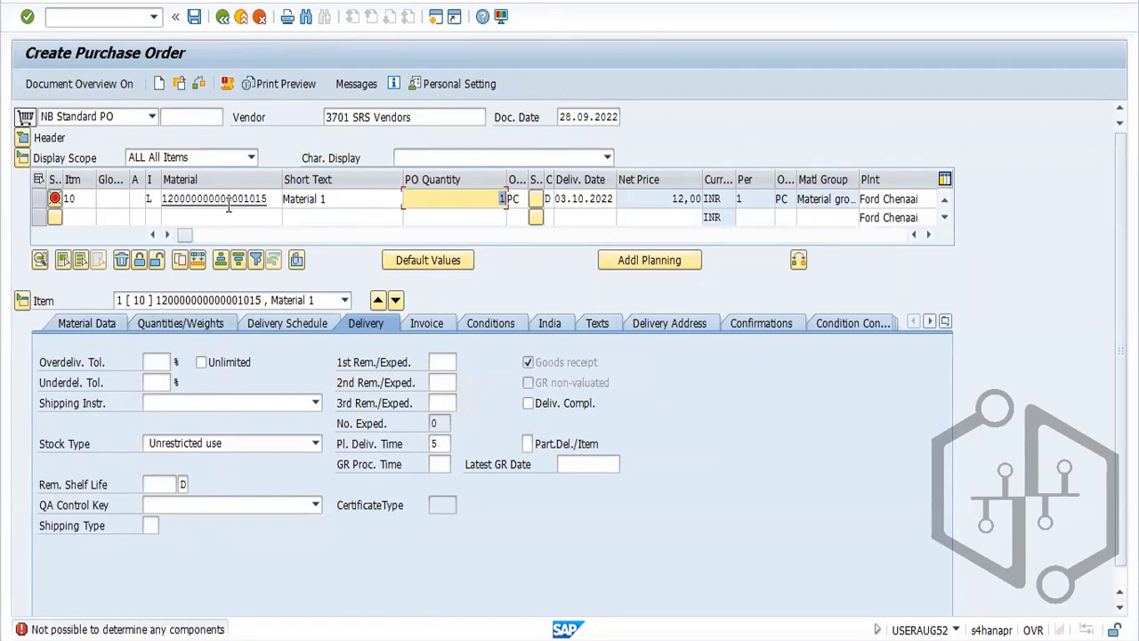
{"action": "left_click", "coordinate": [108, 327]}
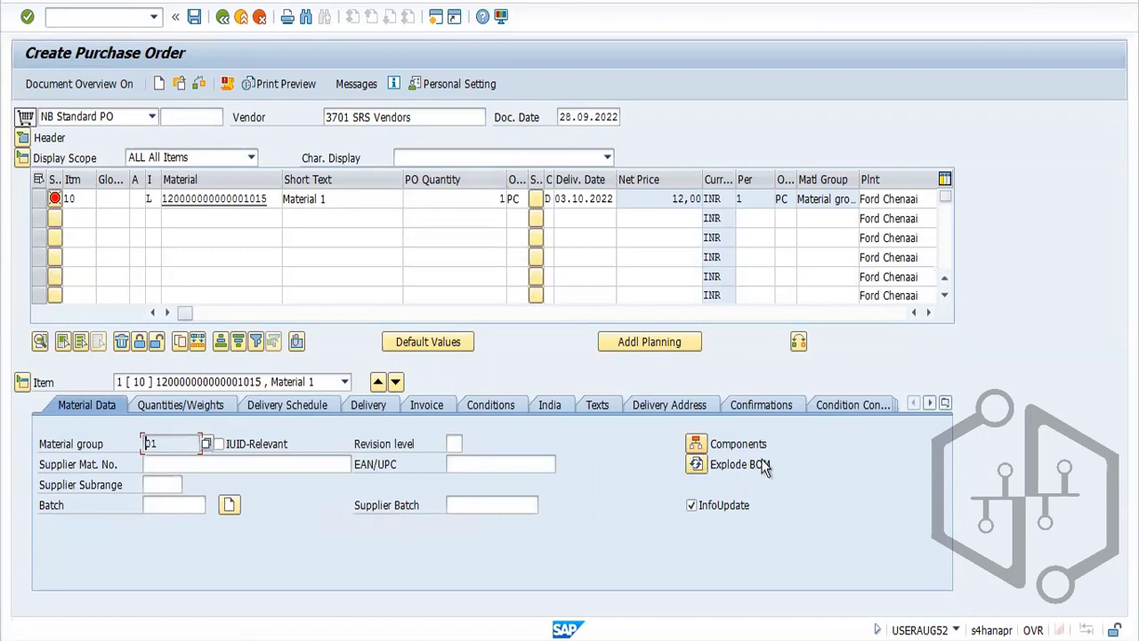
{"action": "left_click", "coordinate": [696, 444]}
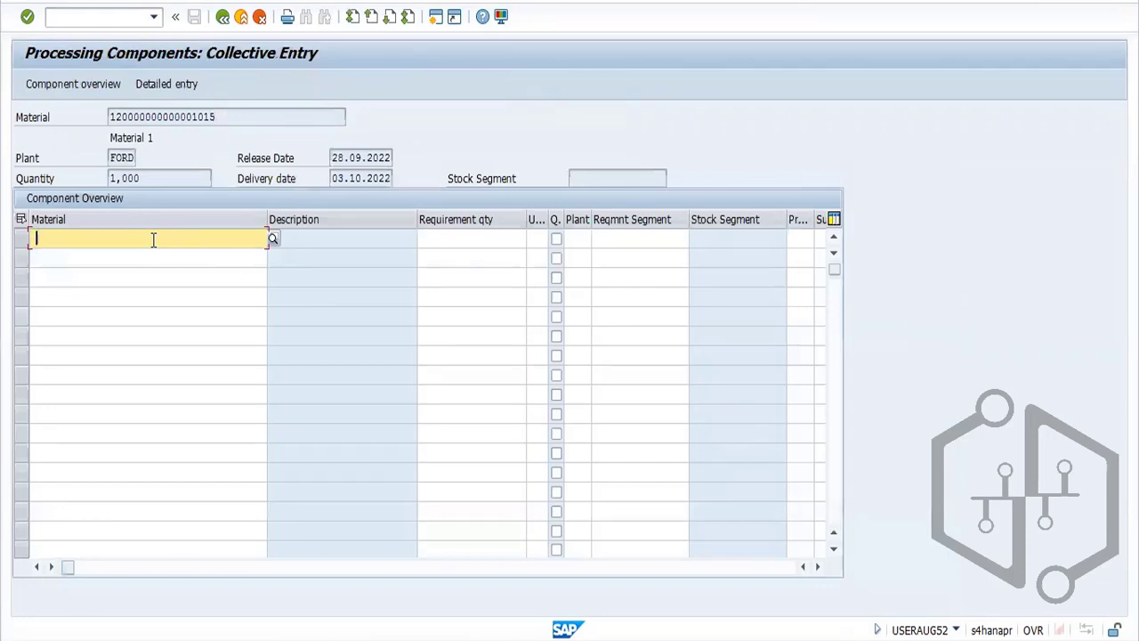
{"action": "left_click_drag", "start_coordinate": [223, 117], "coordinate": [94, 119]}
{"action": "key", "text": "ctrl+c"}
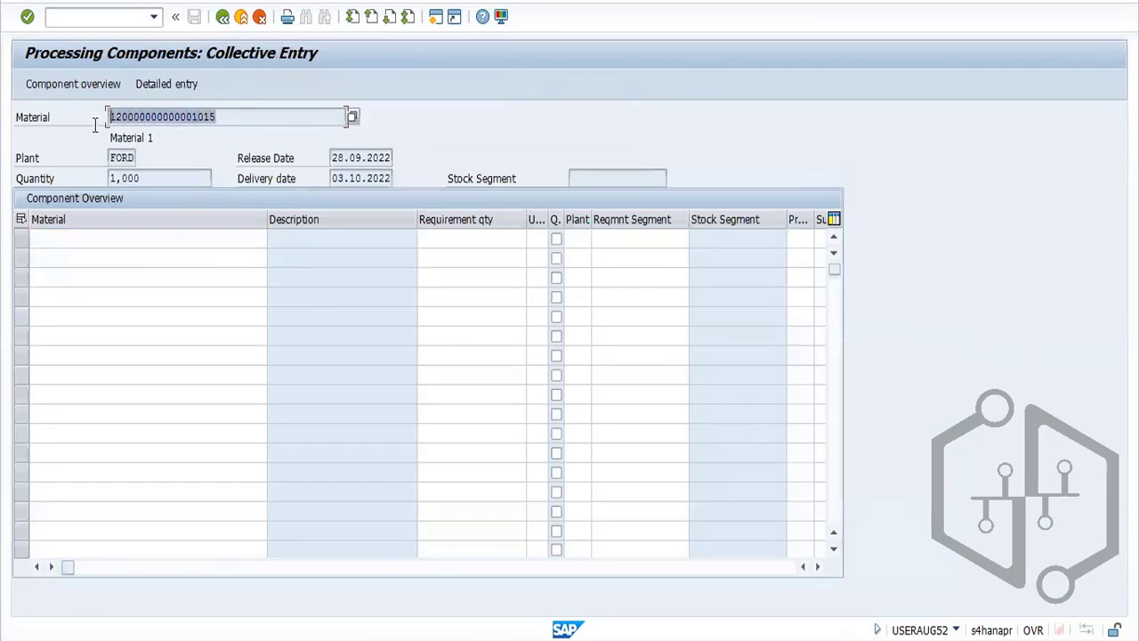
{"action": "left_click", "coordinate": [92, 236]}
{"action": "key", "text": "ctrl+v"}
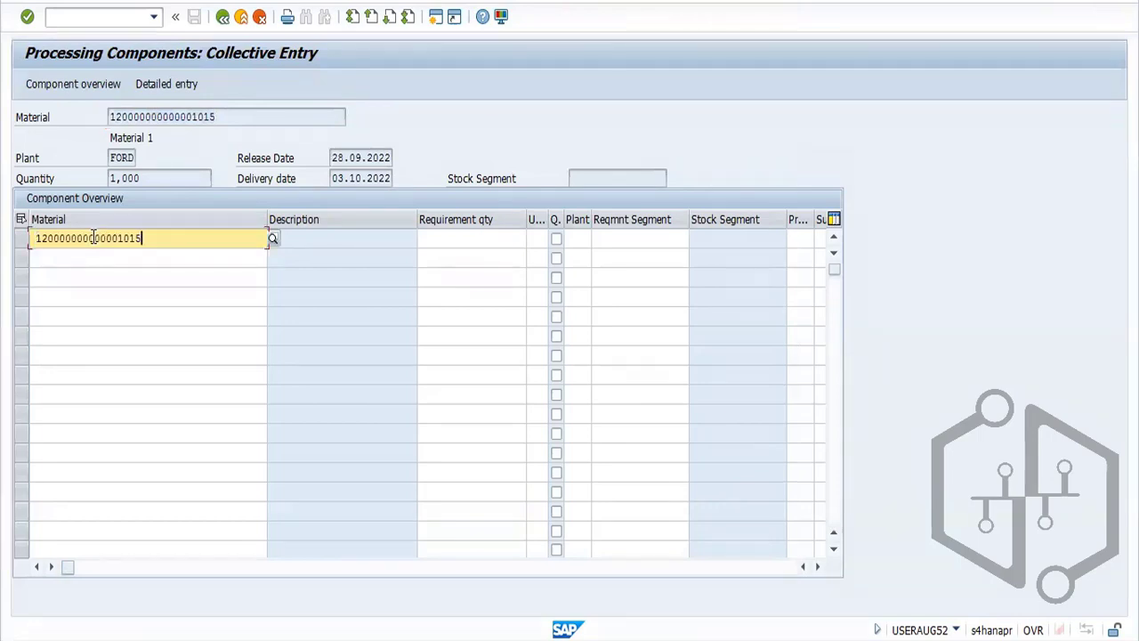
{"action": "key", "text": "Return"}
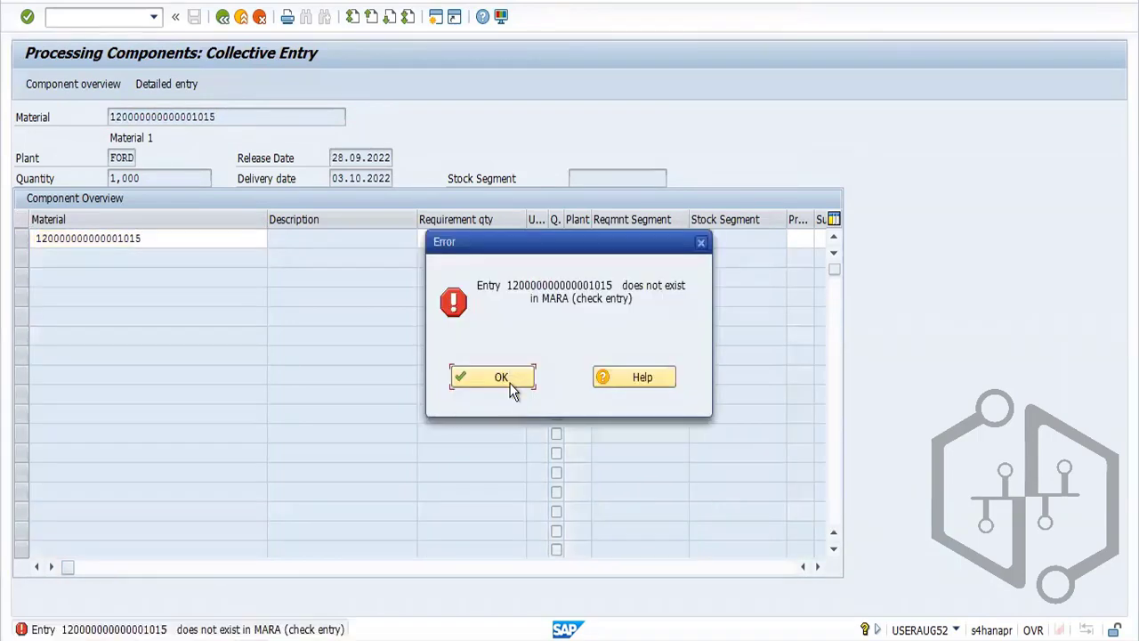
{"action": "left_click", "coordinate": [501, 378]}
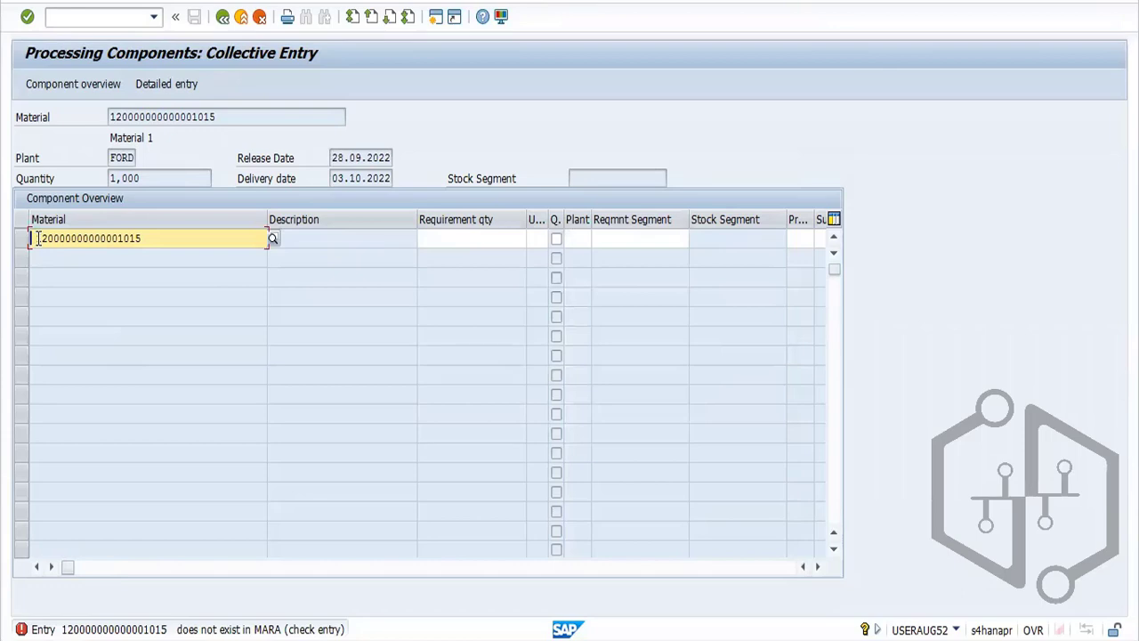
{"action": "type", "text": "0"}
{"action": "key", "text": "Return"}
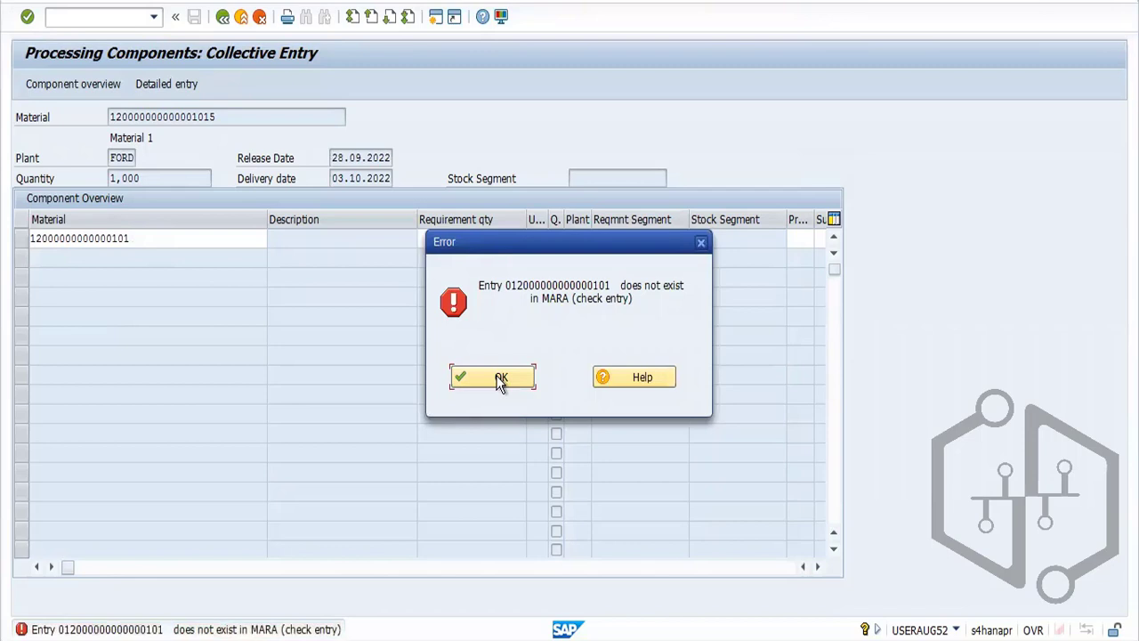
{"action": "left_click", "coordinate": [501, 377]}
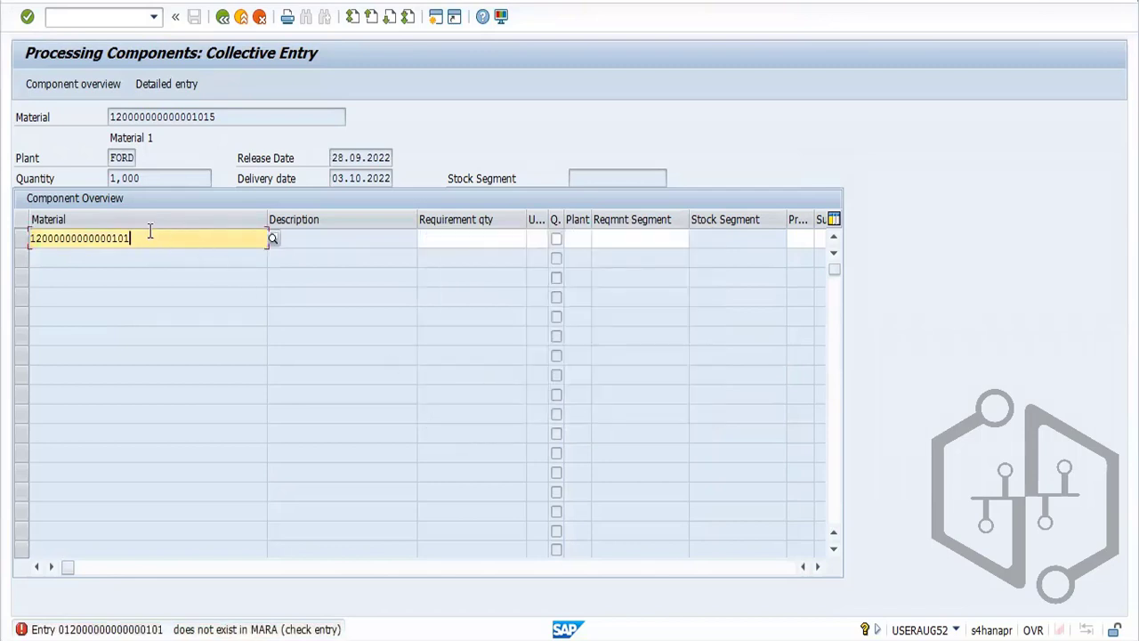
{"action": "type", "text": "5"}
{"action": "key", "text": "Return"}
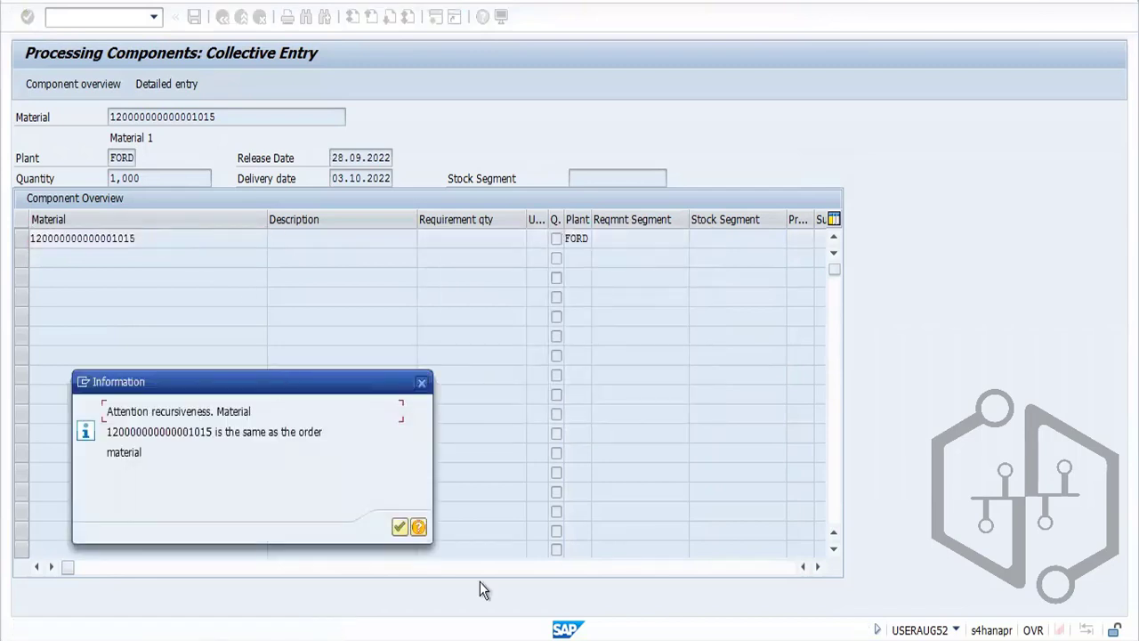
{"action": "left_click", "coordinate": [399, 528]}
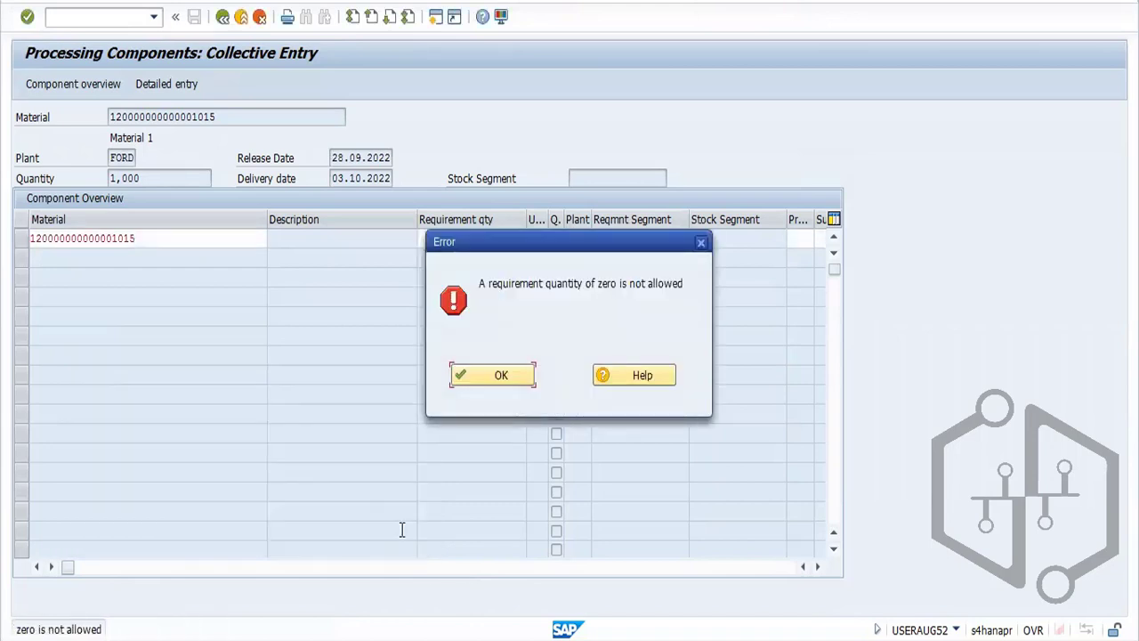
{"action": "left_click", "coordinate": [487, 378]}
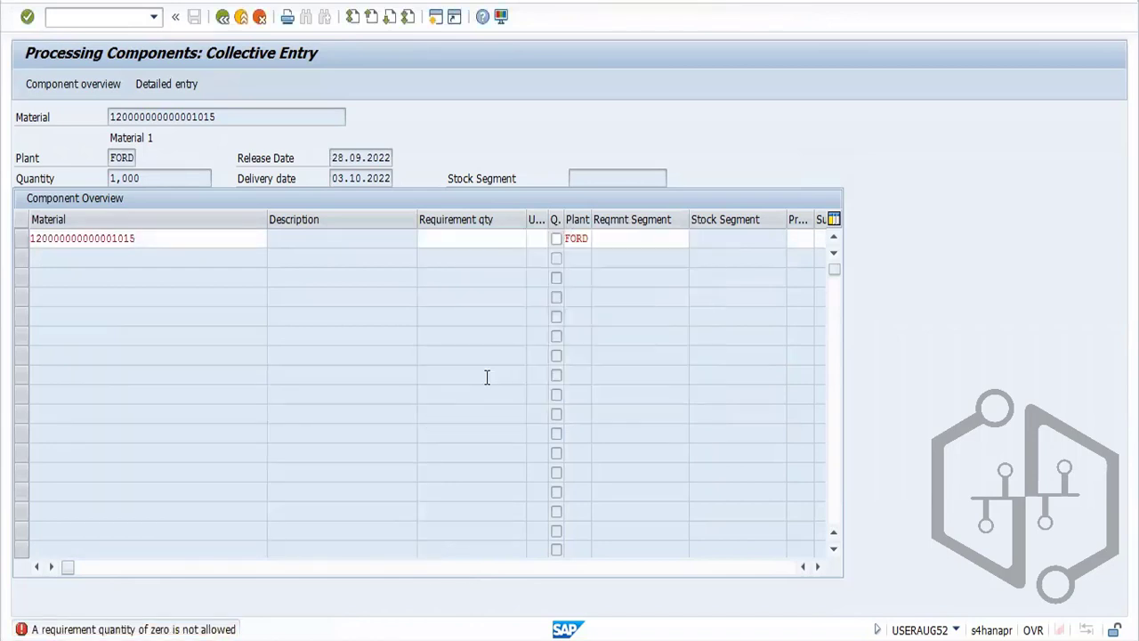
Set the component's requirement quantity to 1 PC and return to the purchase order
{"action": "left_click", "coordinate": [496, 240]}
{"action": "key", "text": "Return"}
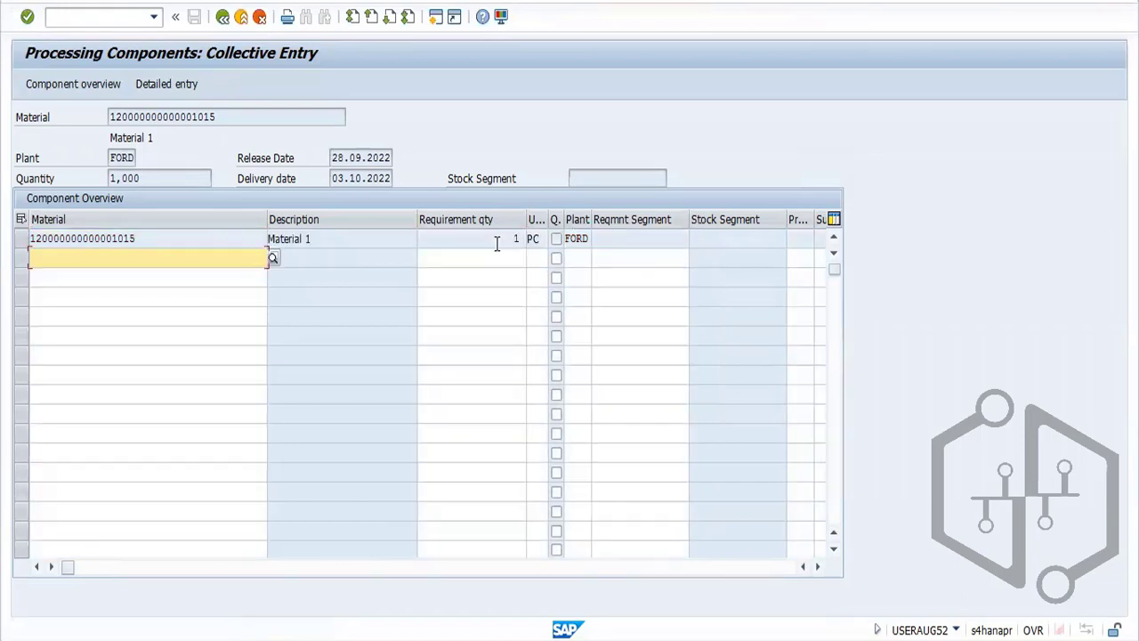
{"action": "left_click", "coordinate": [224, 20]}
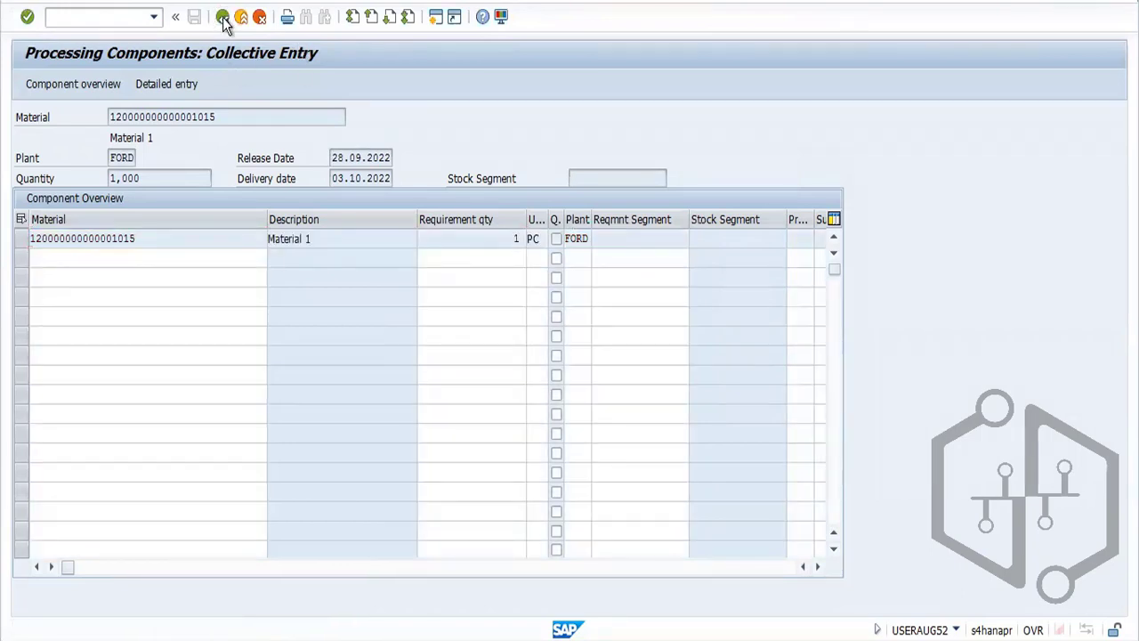
{"action": "left_click", "coordinate": [494, 379]}
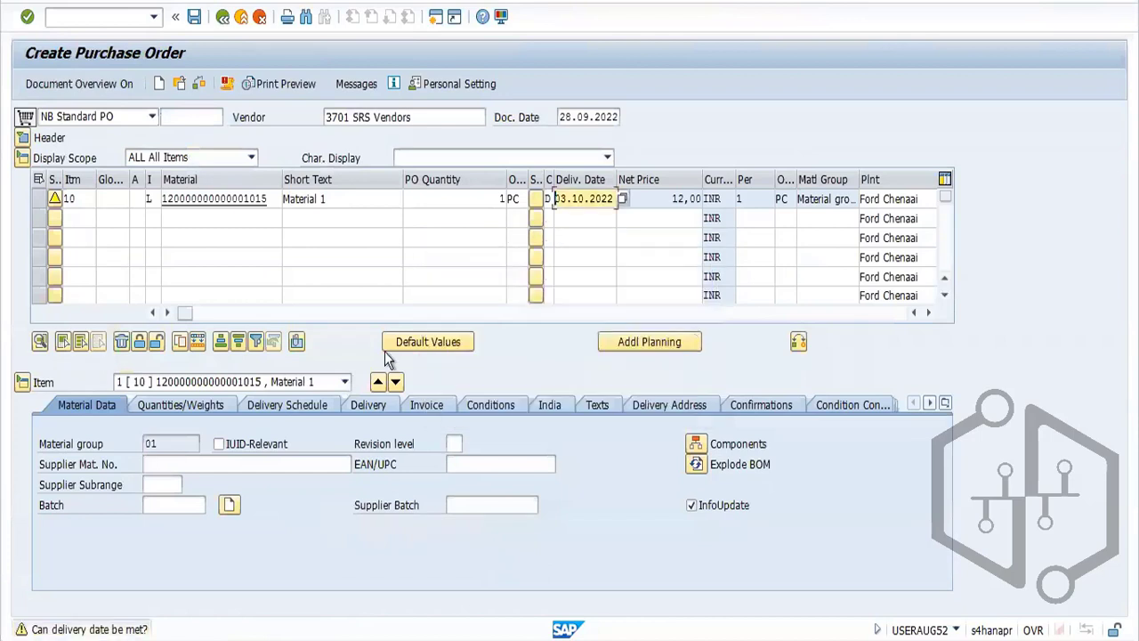
Try to save the purchase order and examine the pricing conditions of item 10
{"action": "left_click", "coordinate": [194, 17]}
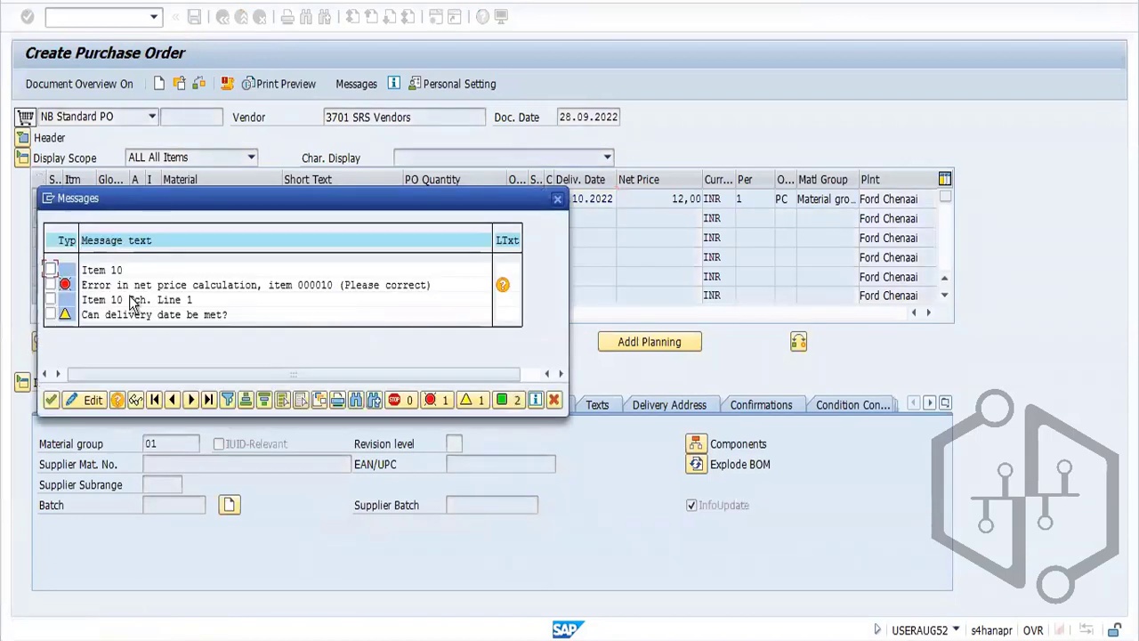
{"action": "left_click", "coordinate": [51, 402]}
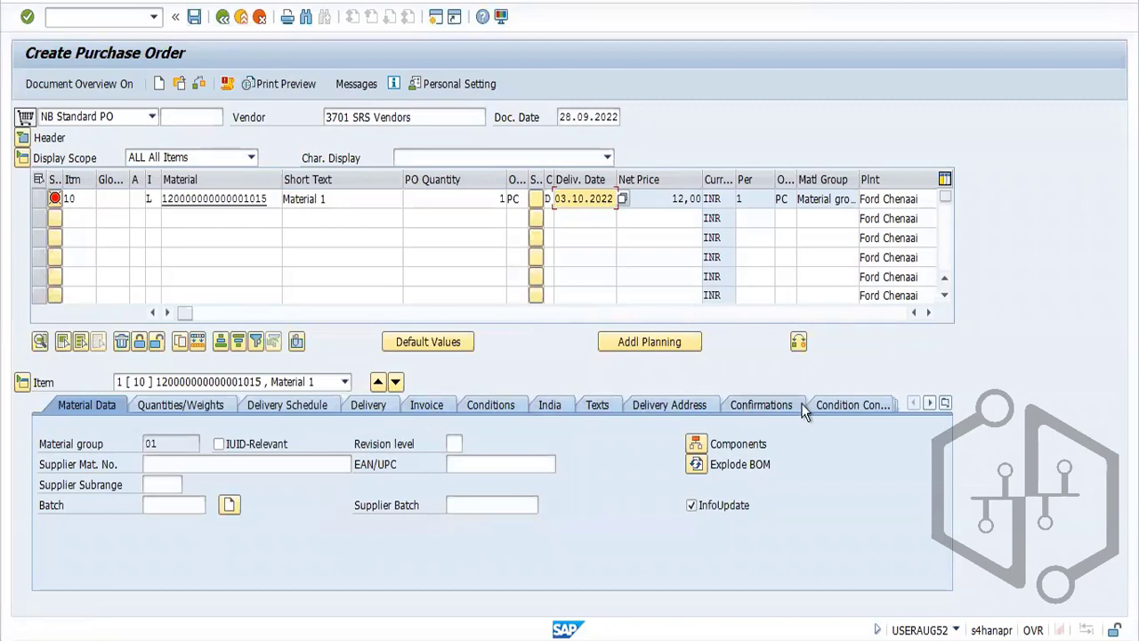
{"action": "left_click", "coordinate": [861, 404]}
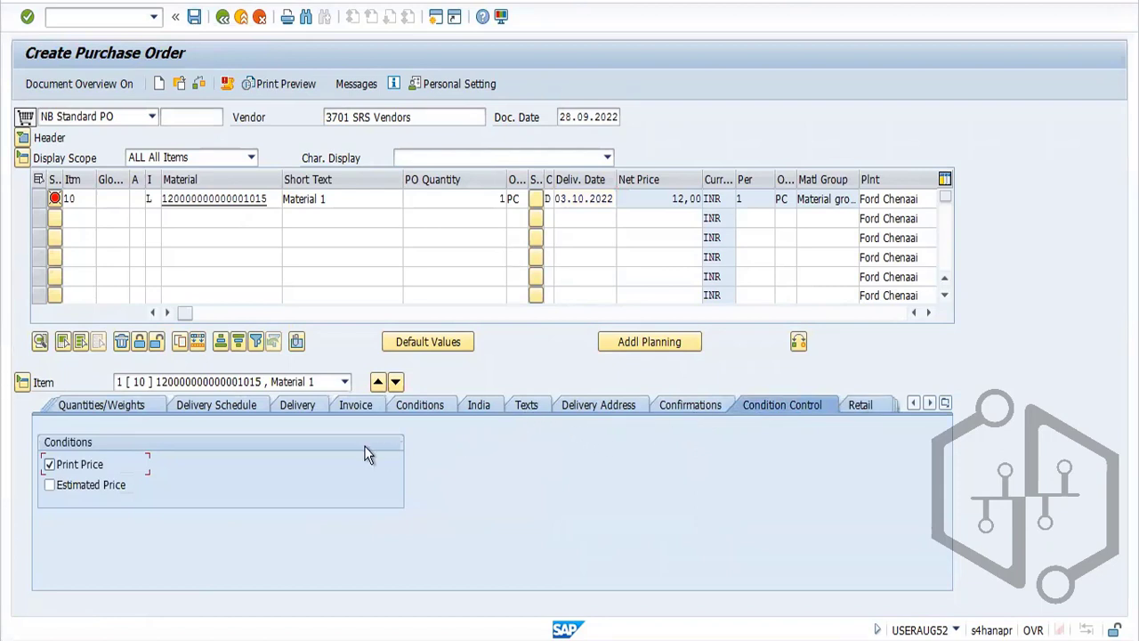
{"action": "left_click", "coordinate": [944, 403]}
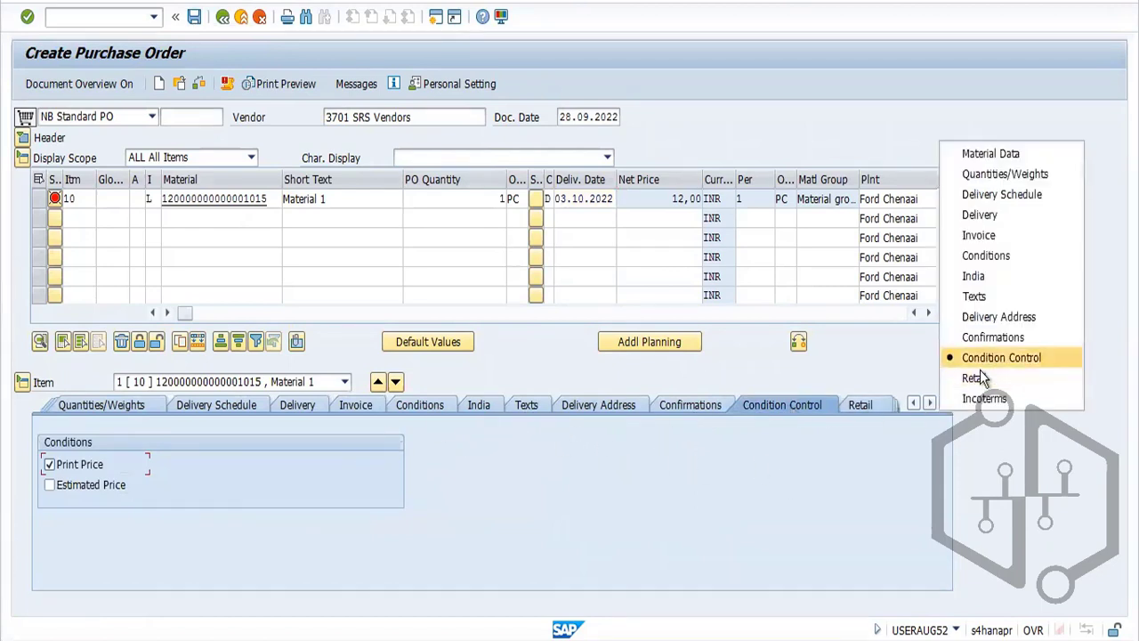
{"action": "left_click", "coordinate": [986, 256]}
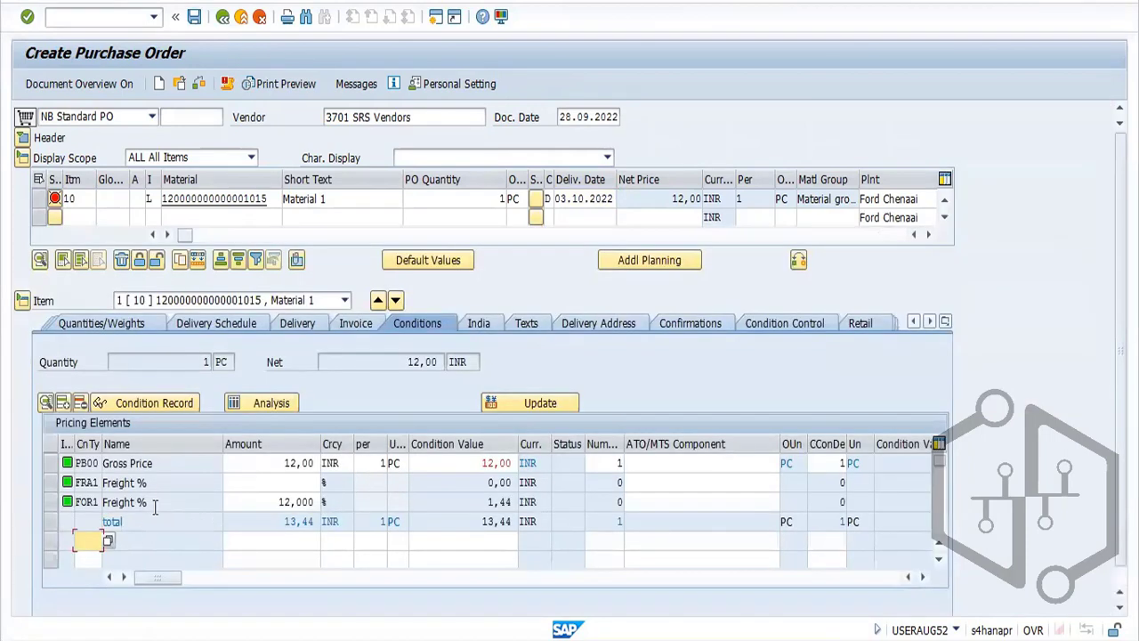
Check the purchase order for errors, confirm the pricing conditions of item 10 and repeat the check
{"action": "left_click", "coordinate": [199, 84]}
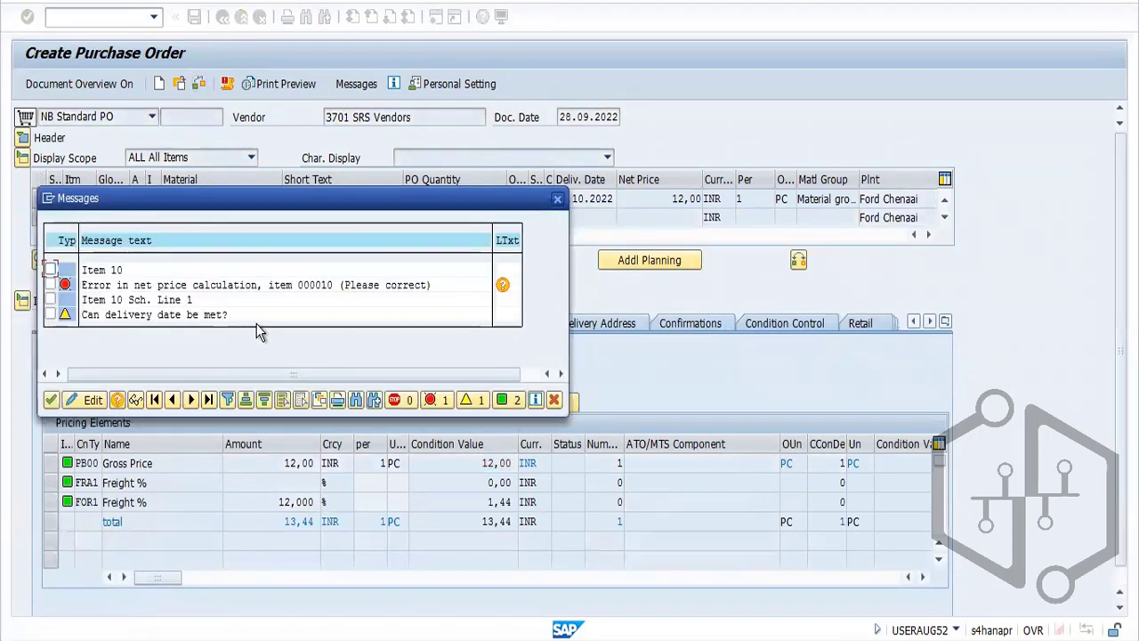
{"action": "left_click", "coordinate": [53, 402]}
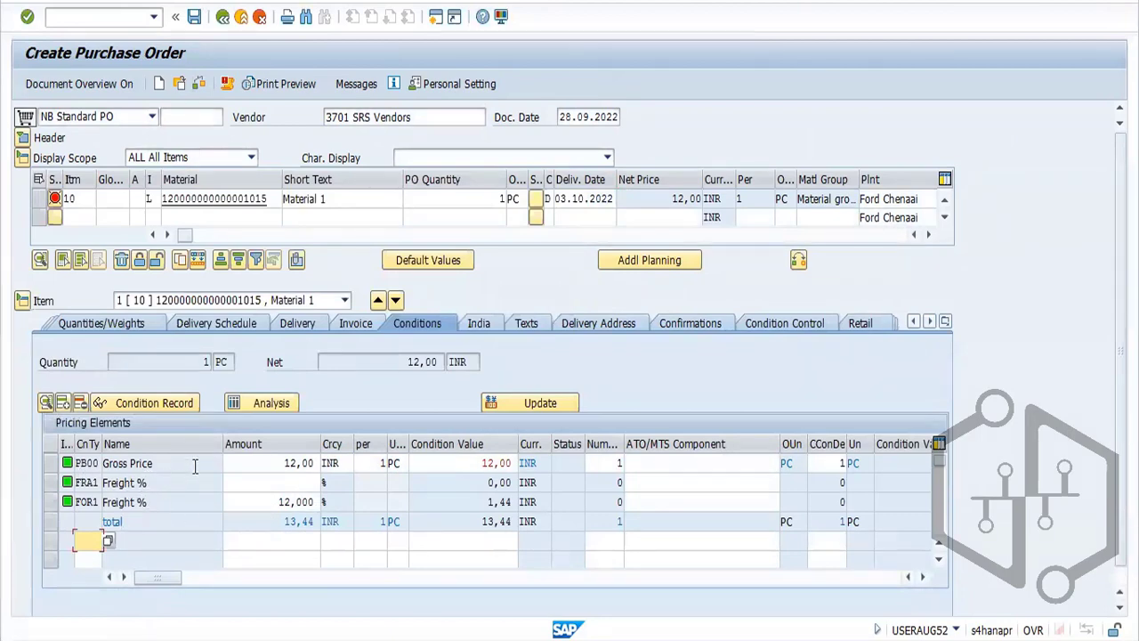
{"action": "key", "text": "Return"}
{"action": "left_click", "coordinate": [499, 370]}
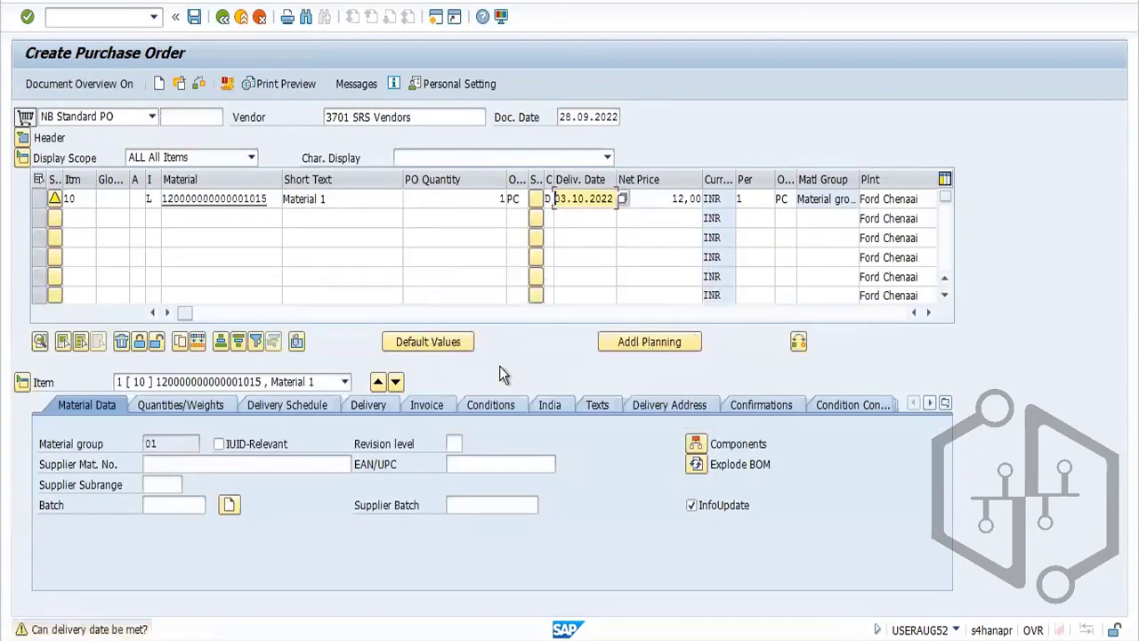
{"action": "left_click", "coordinate": [194, 87]}
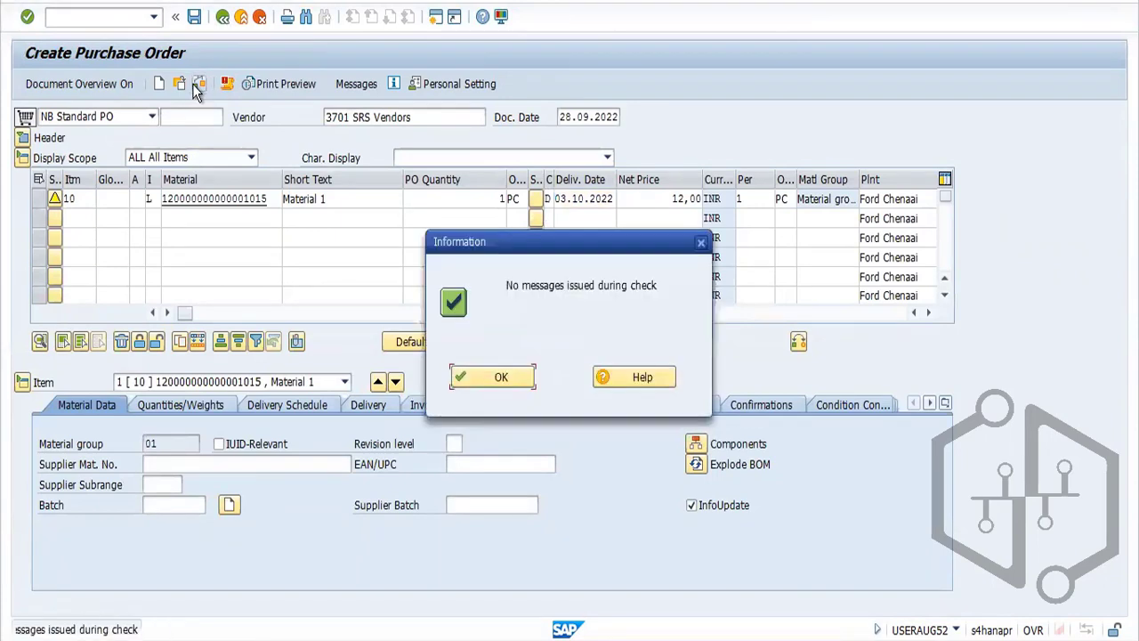
{"action": "left_click", "coordinate": [515, 378]}
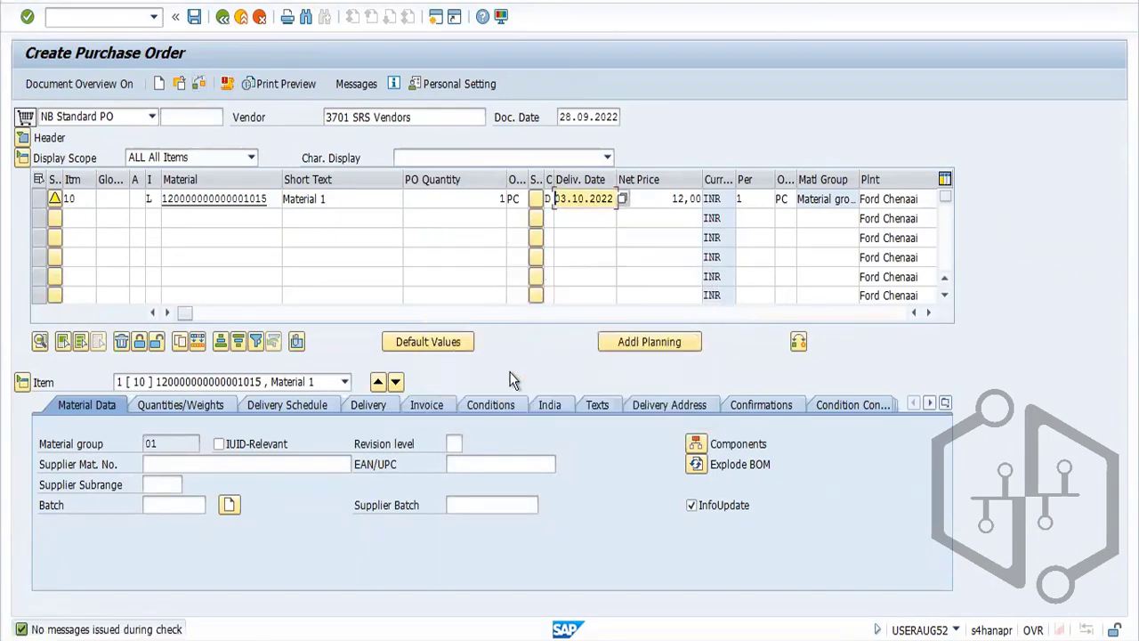
Check the purchase order again after viewing item 10's invoice data, and save the order
{"action": "left_click", "coordinate": [425, 405]}
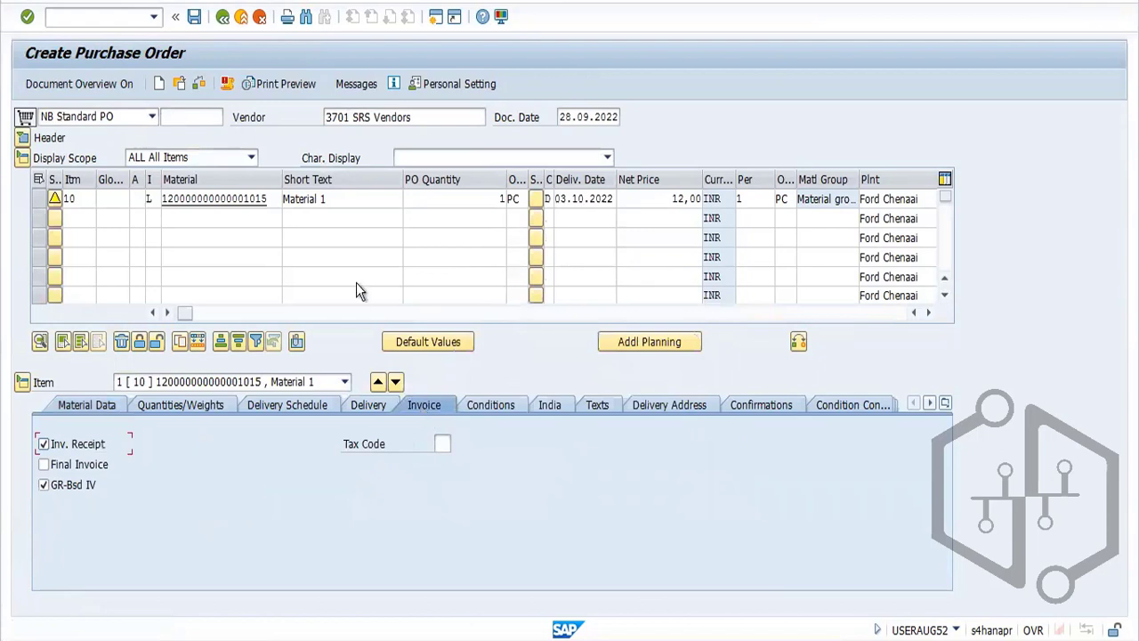
{"action": "left_click", "coordinate": [203, 80]}
{"action": "key", "text": "Return"}
{"action": "left_click", "coordinate": [194, 18]}
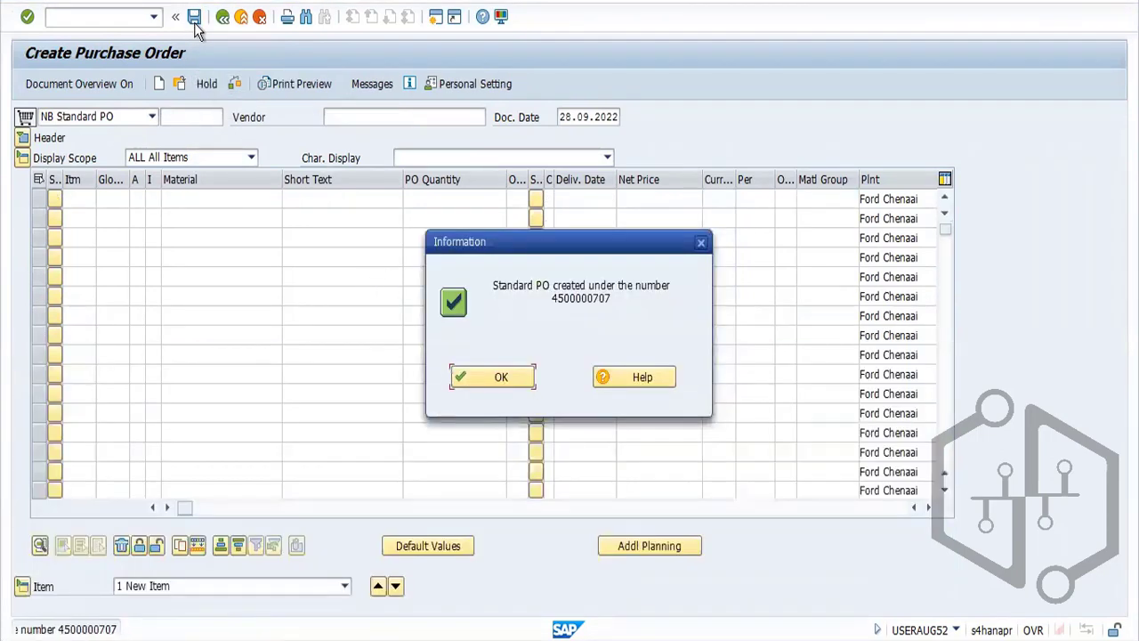
{"action": "left_click", "coordinate": [479, 377]}
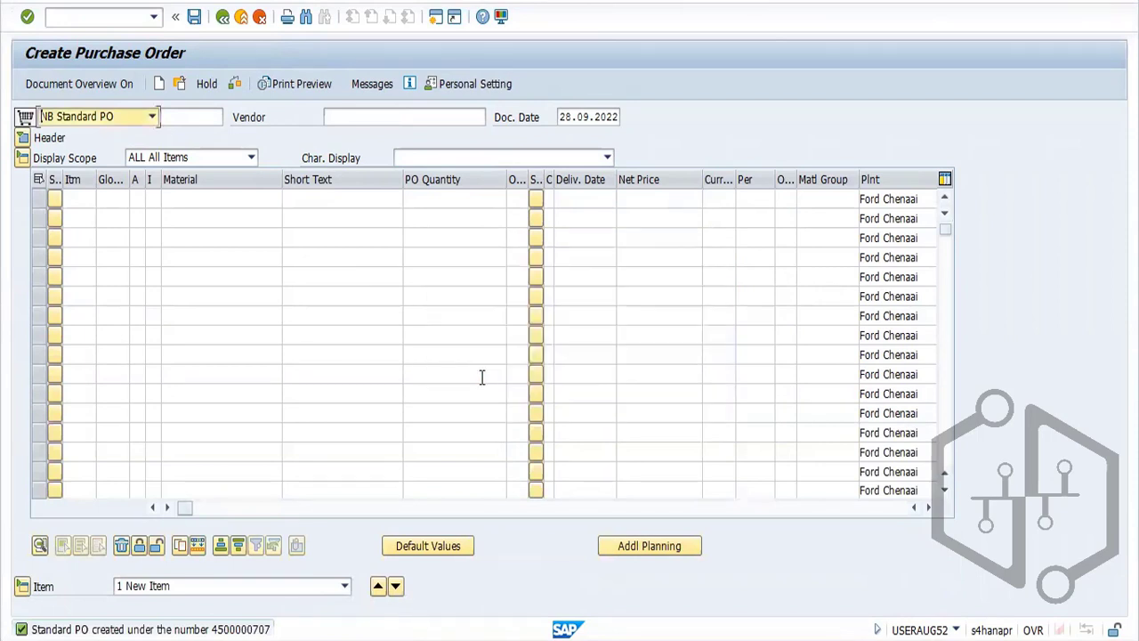
{"action": "left_click", "coordinate": [240, 629]}
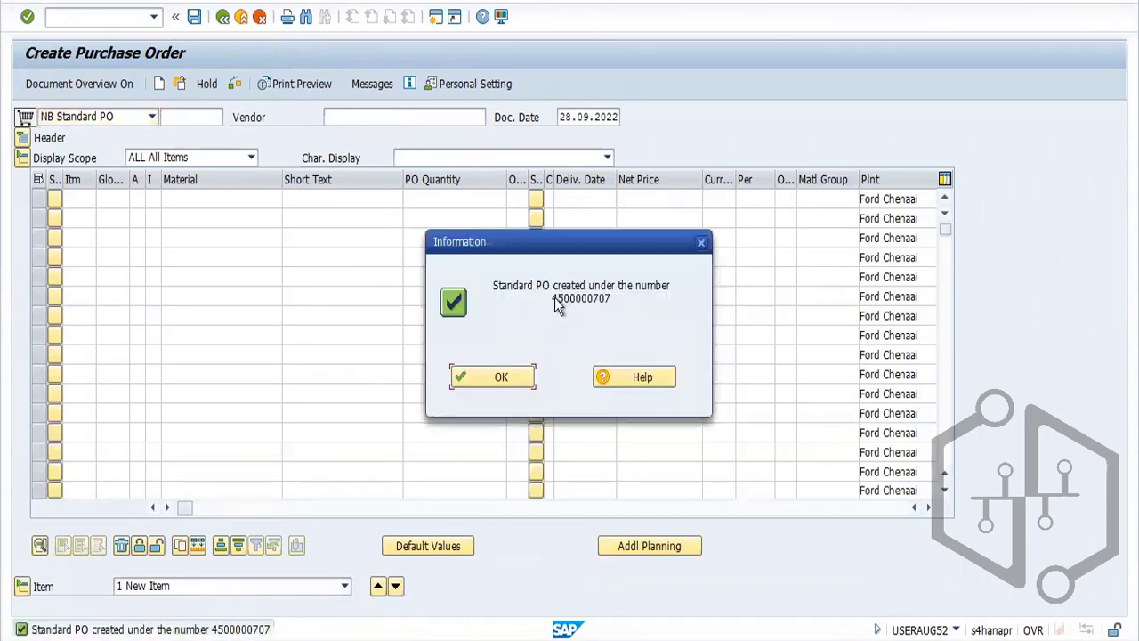
{"action": "left_click", "coordinate": [509, 379]}
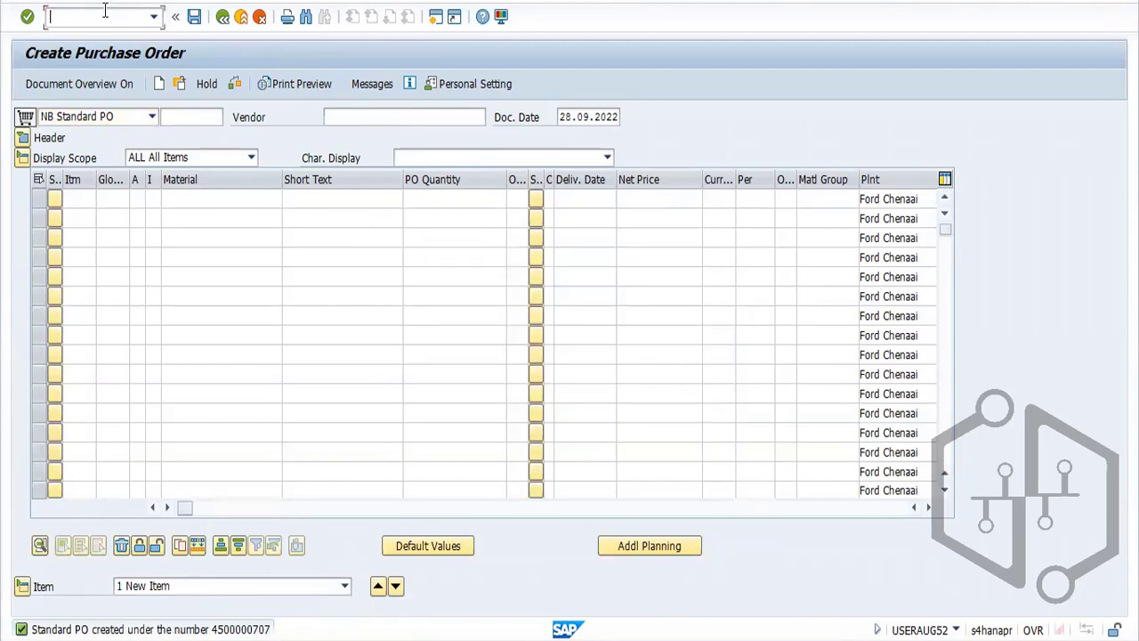
{"action": "type", "text": "MIGO"}
{"action": "key", "text": "F1"}
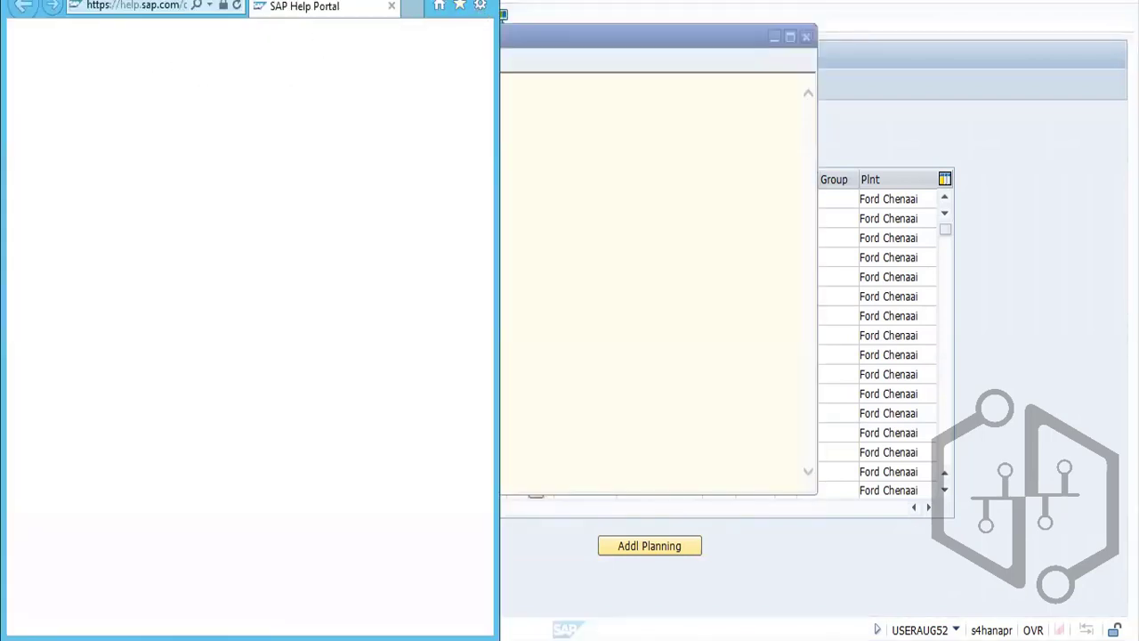
{"action": "left_click_drag", "start_coordinate": [283, 25], "coordinate": [308, 89]}
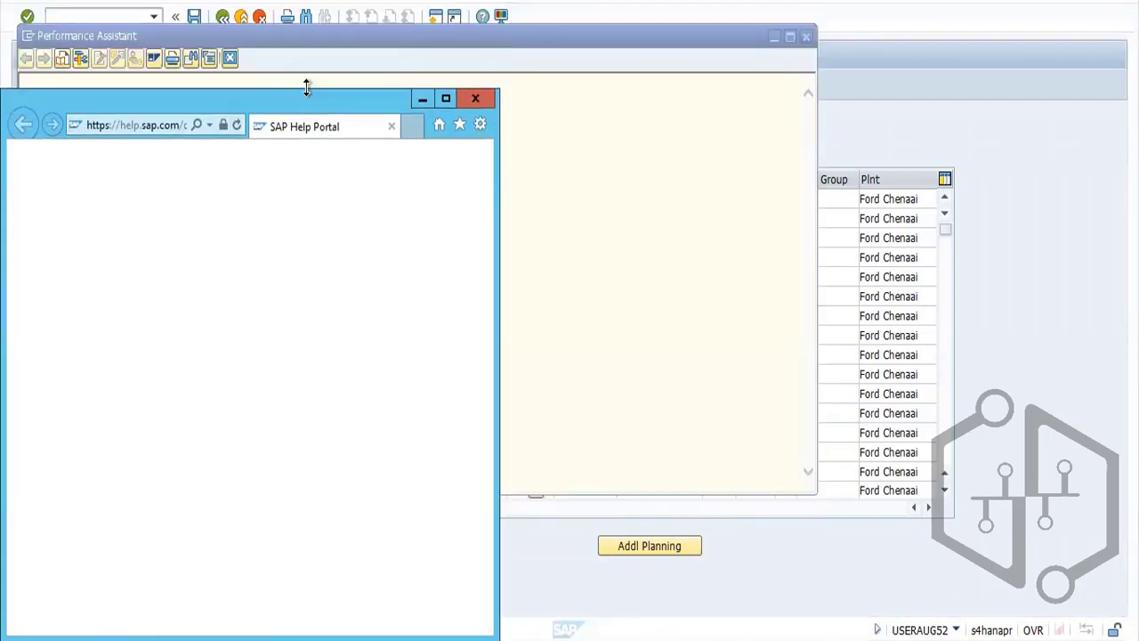
{"action": "left_click", "coordinate": [472, 97]}
{"action": "left_click", "coordinate": [806, 38]}
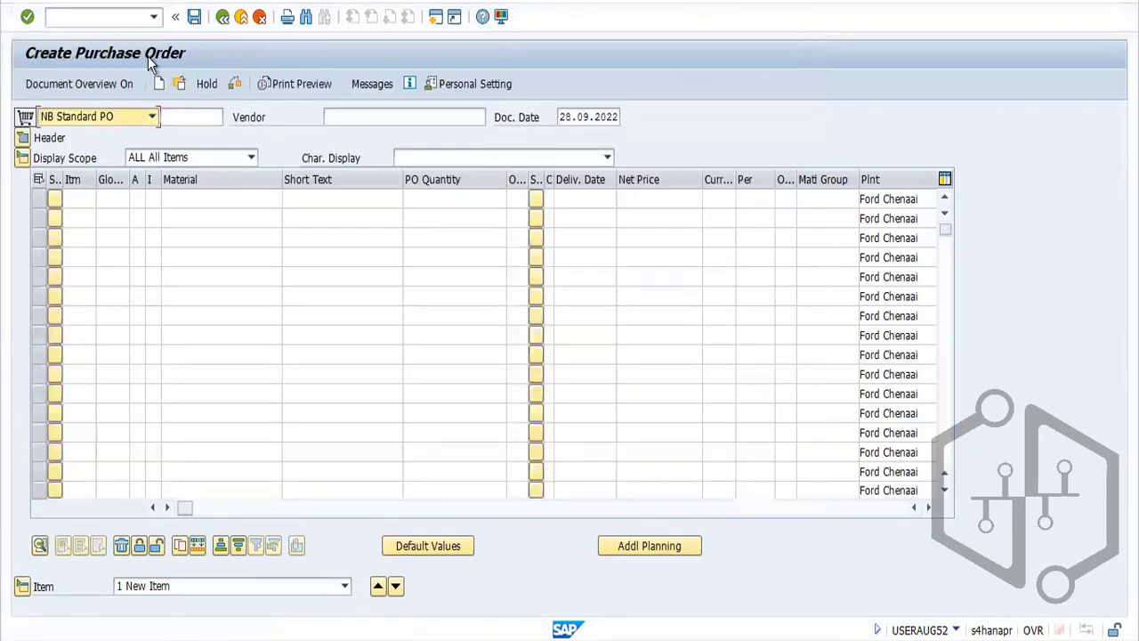
Open subcontracting stock monitoring for the supplier with transaction ME2O
{"action": "left_click", "coordinate": [104, 18]}
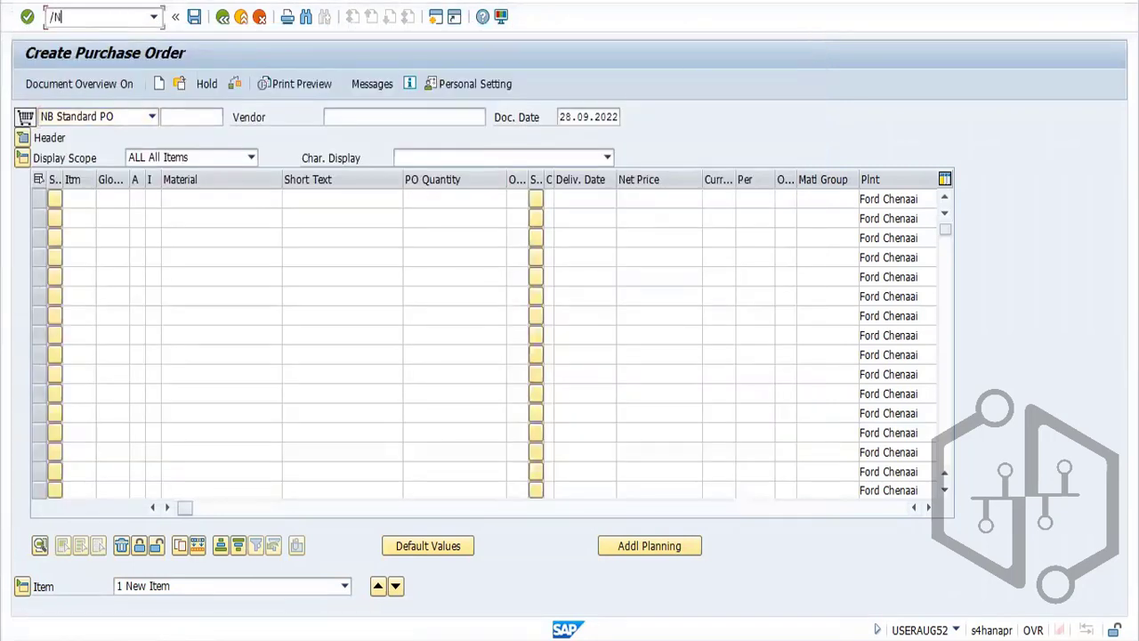
{"action": "type", "text": "/NME2O"}
{"action": "key", "text": "Return"}
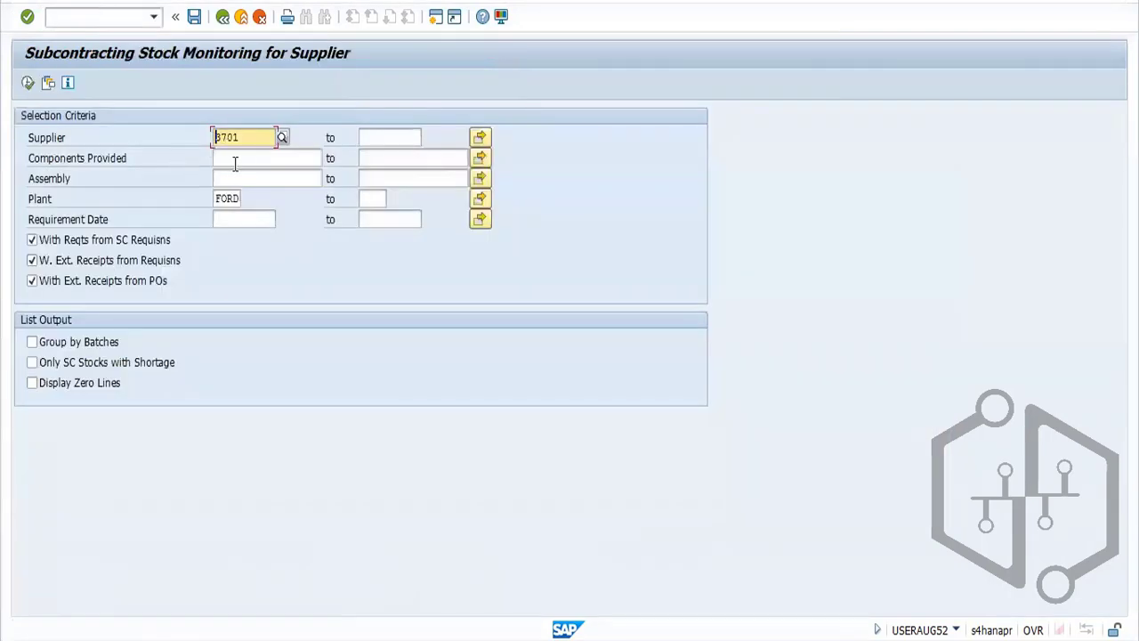
{"action": "left_click", "coordinate": [233, 160]}
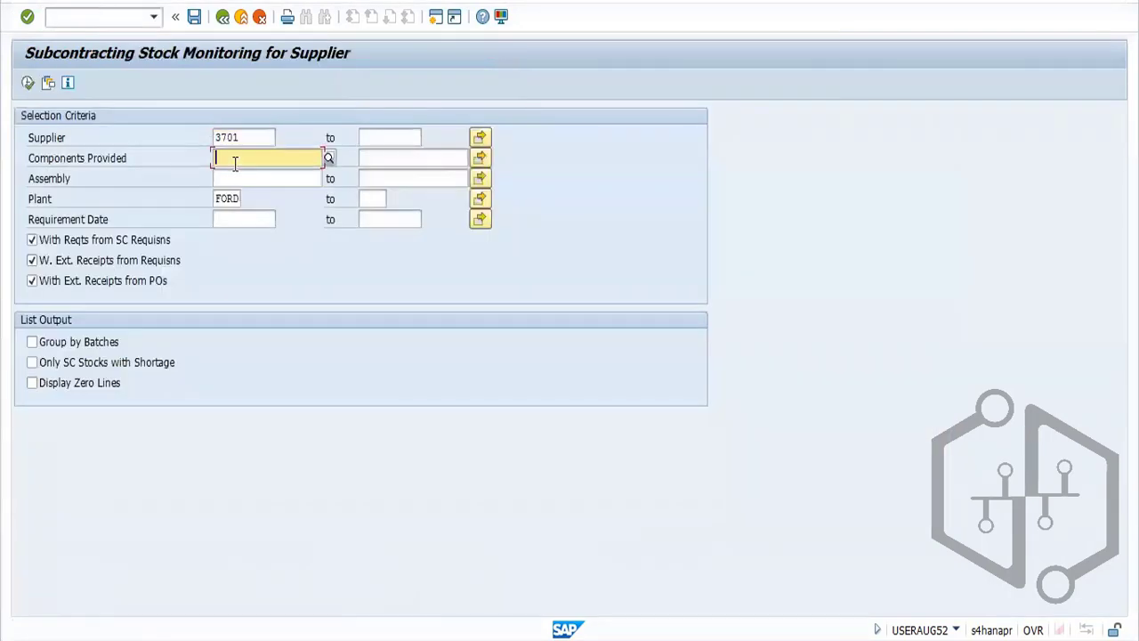
{"action": "left_click", "coordinate": [437, 16]}
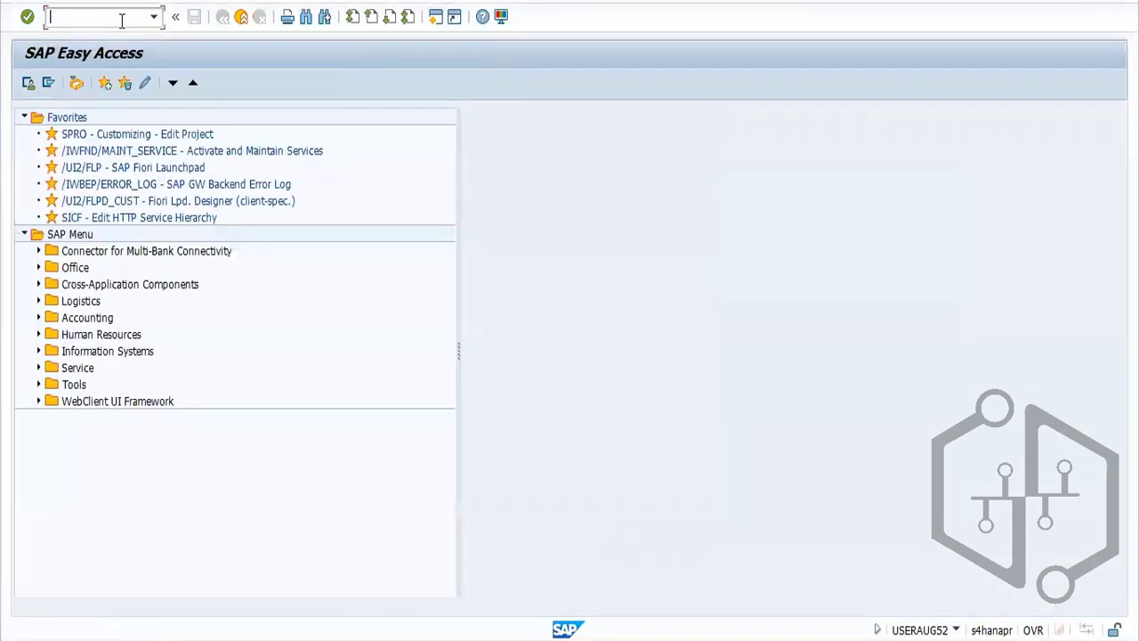
{"action": "type", "text": "MM02"}
{"action": "key", "text": "Return"}
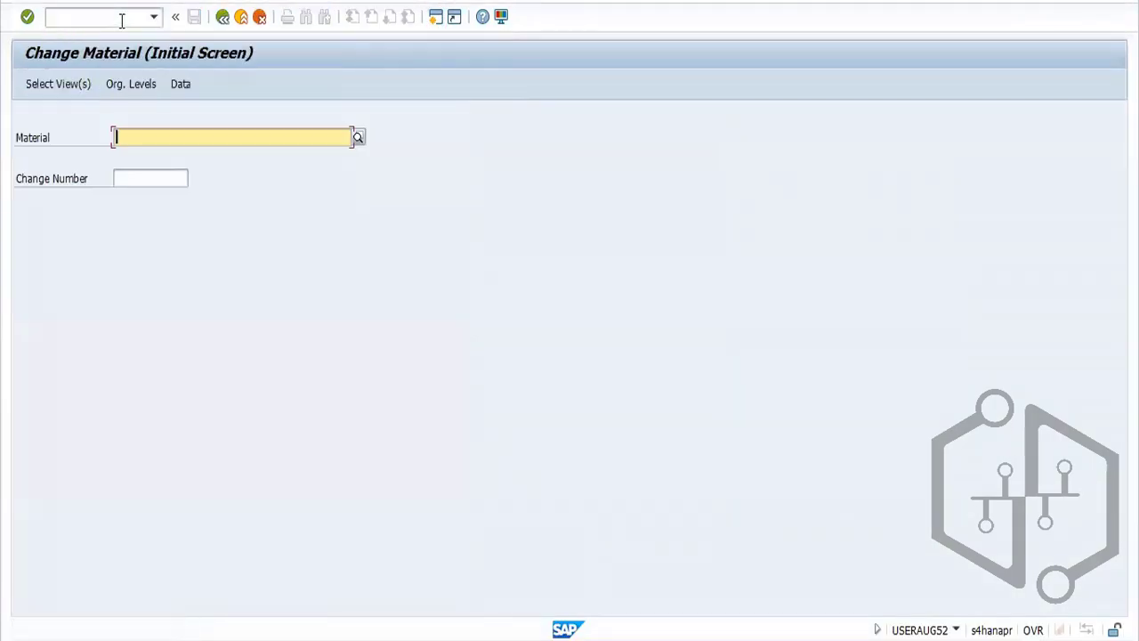
{"action": "left_click", "coordinate": [148, 135]}
{"action": "left_click", "coordinate": [160, 155]}
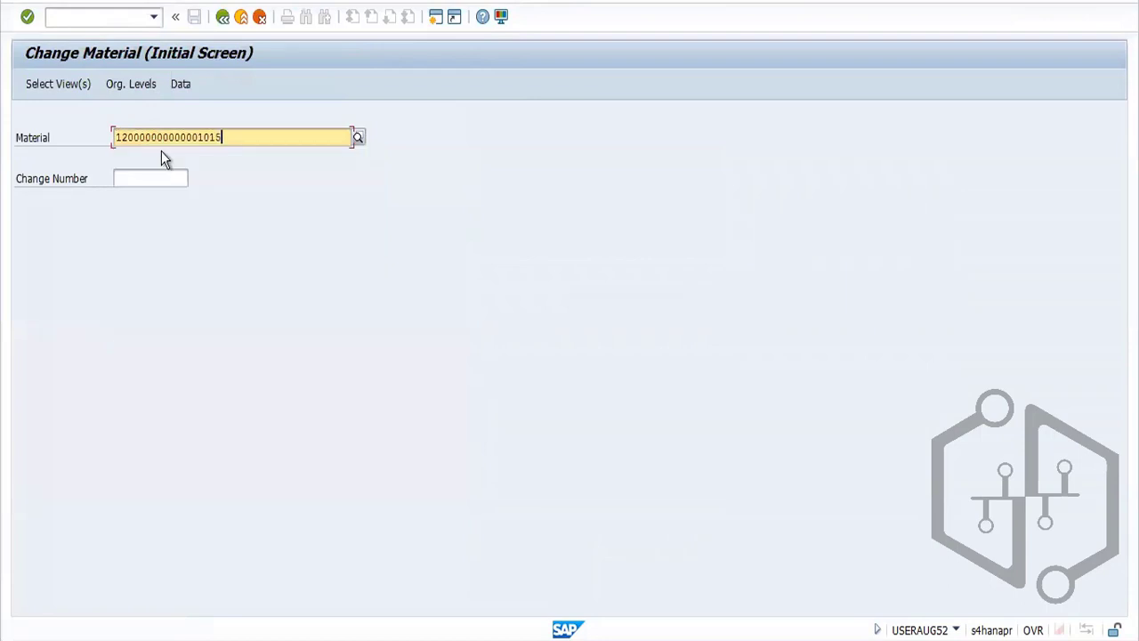
{"action": "left_click_drag", "start_coordinate": [222, 137], "coordinate": [97, 139]}
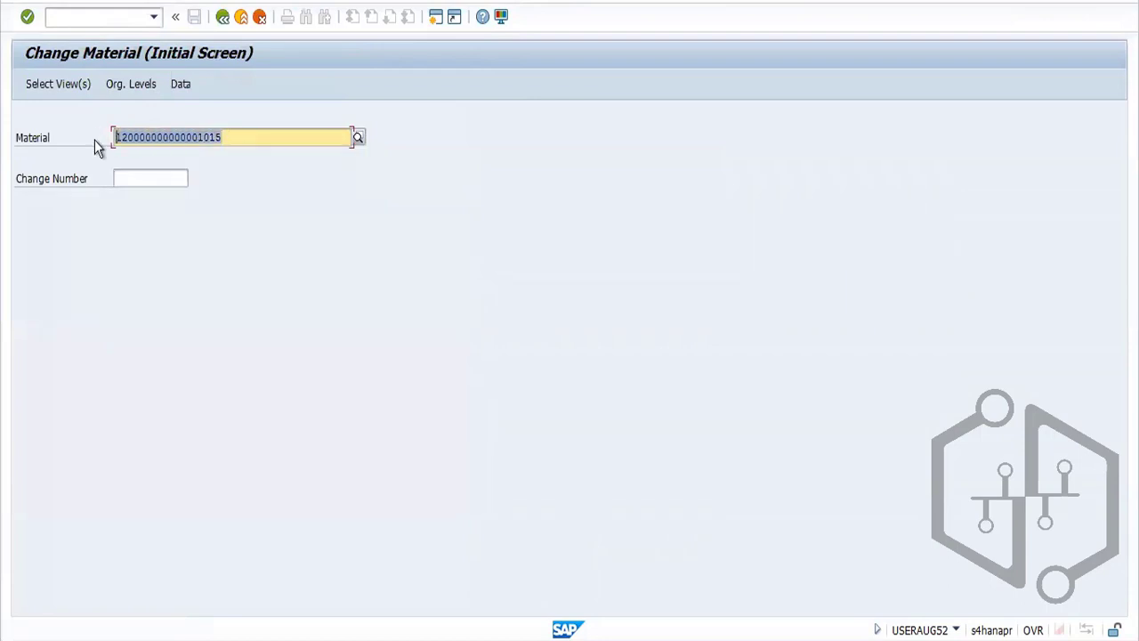
{"action": "key", "text": "ctrl+c"}
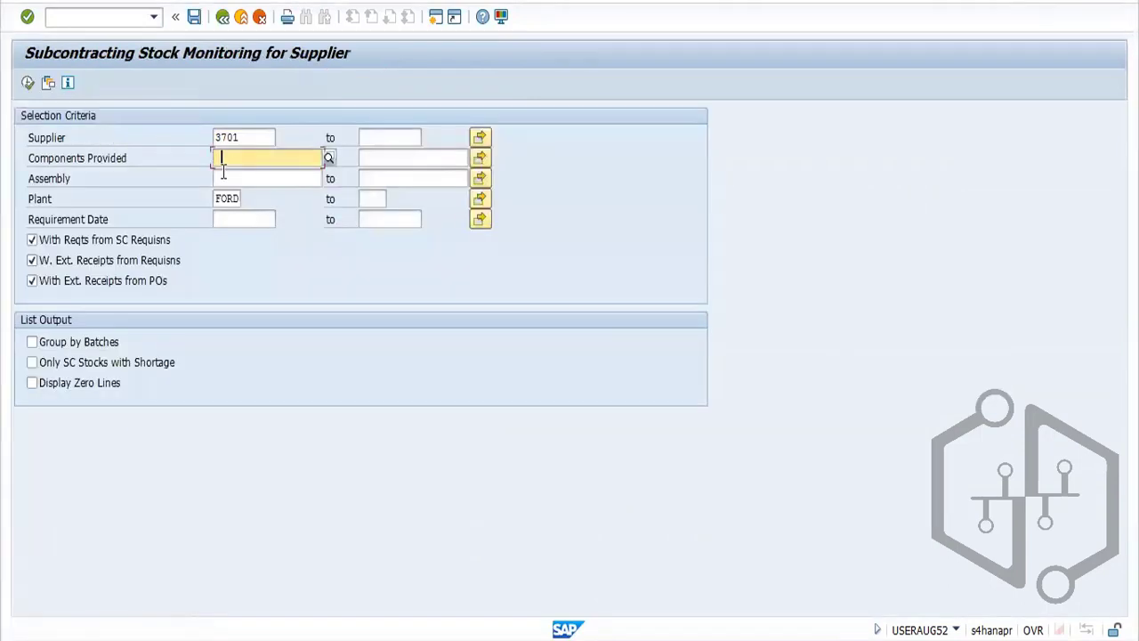
{"action": "key", "text": "ctrl+v"}
{"action": "key", "text": "Home"}
{"action": "left_click", "coordinate": [28, 82]}
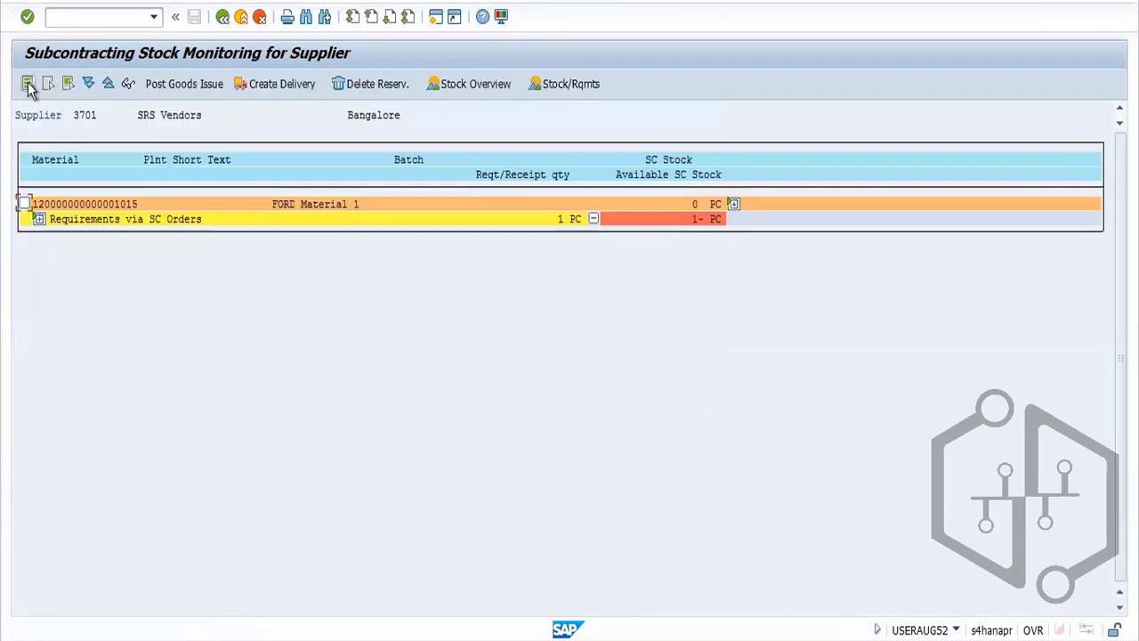
Expand the component's requirements via SC orders and select the material line
{"action": "left_click", "coordinate": [38, 220]}
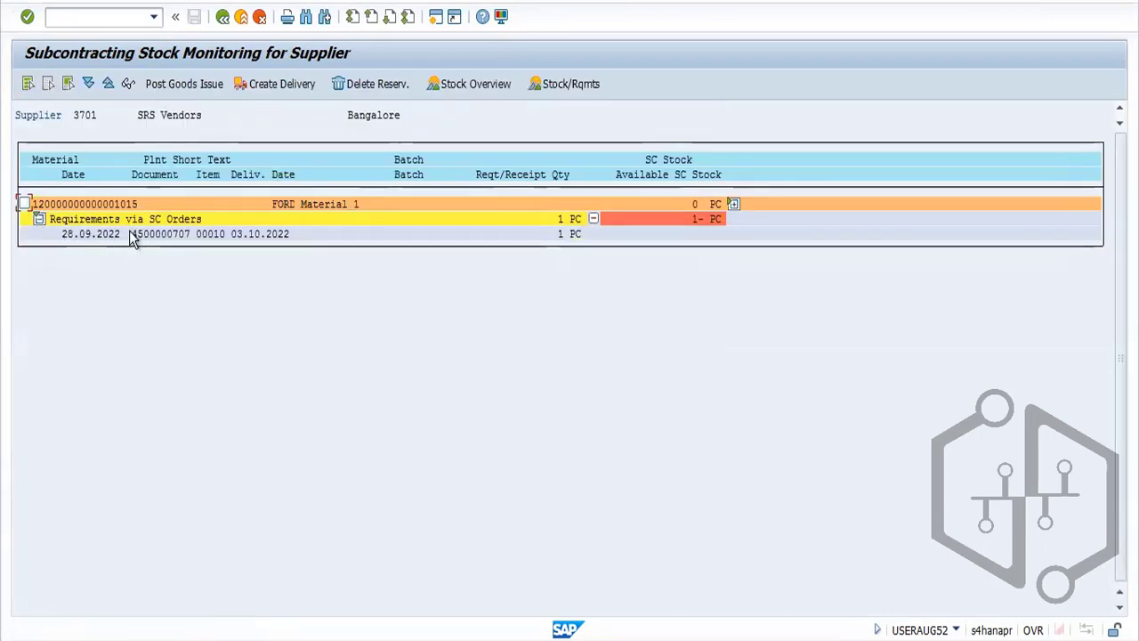
{"action": "left_click", "coordinate": [25, 204]}
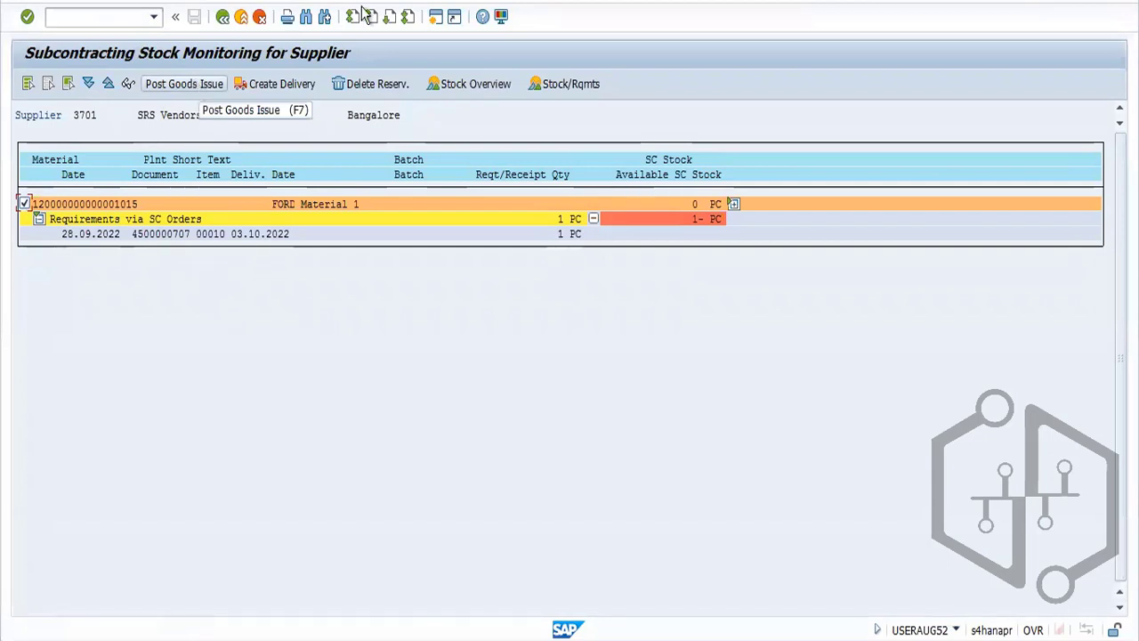
{"action": "left_click", "coordinate": [435, 19]}
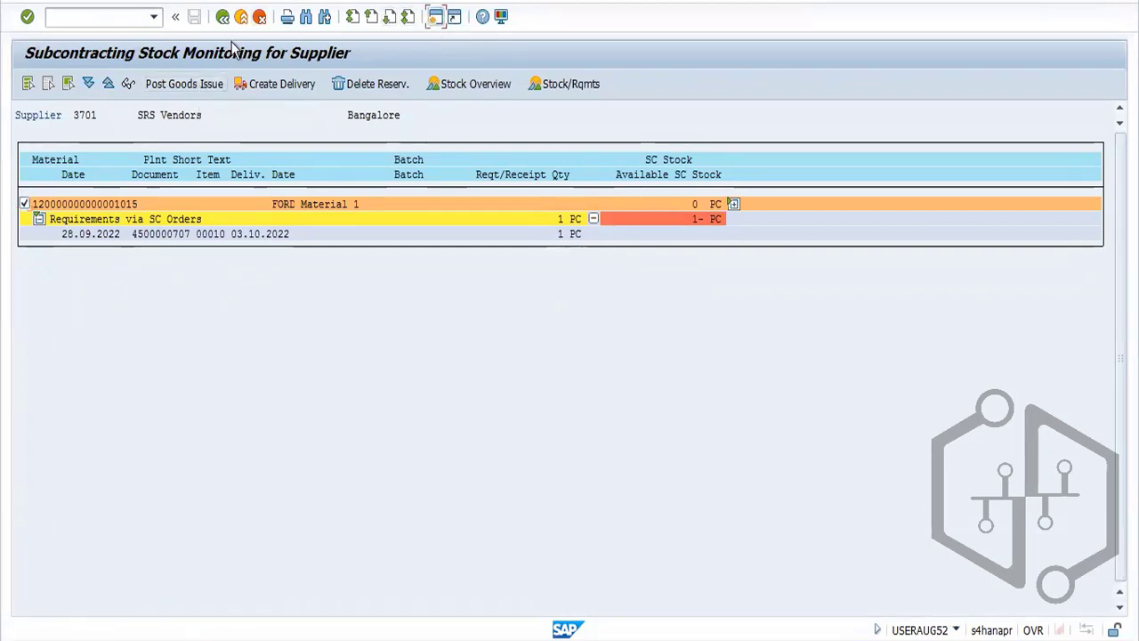
{"action": "type", "text": "MMBE"}
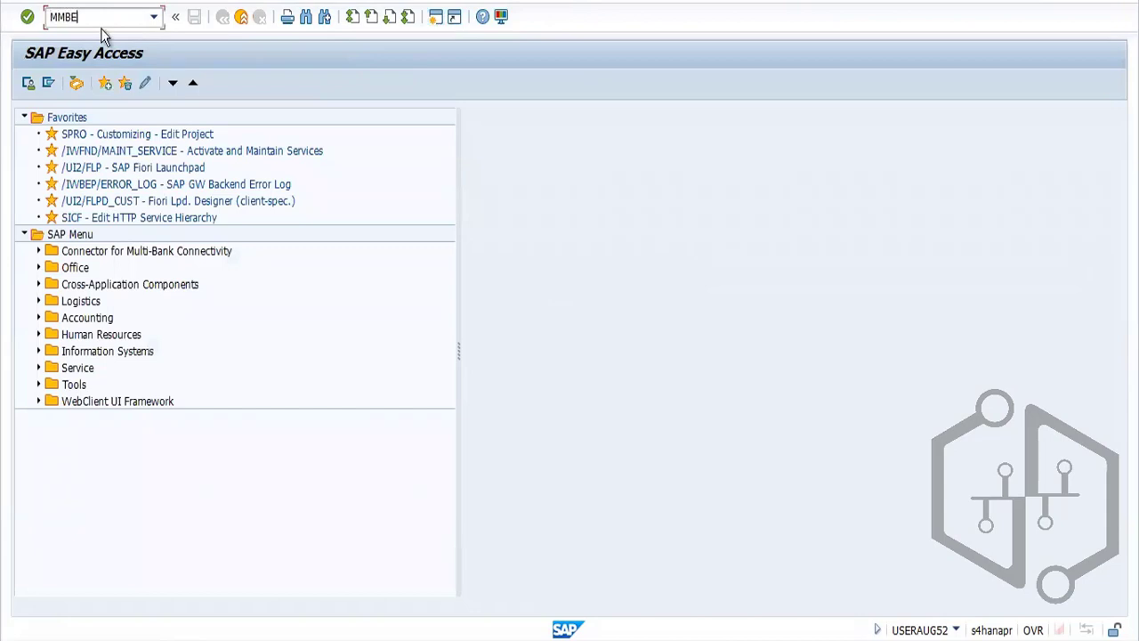
{"action": "key", "text": "Return"}
{"action": "left_click", "coordinate": [237, 134]}
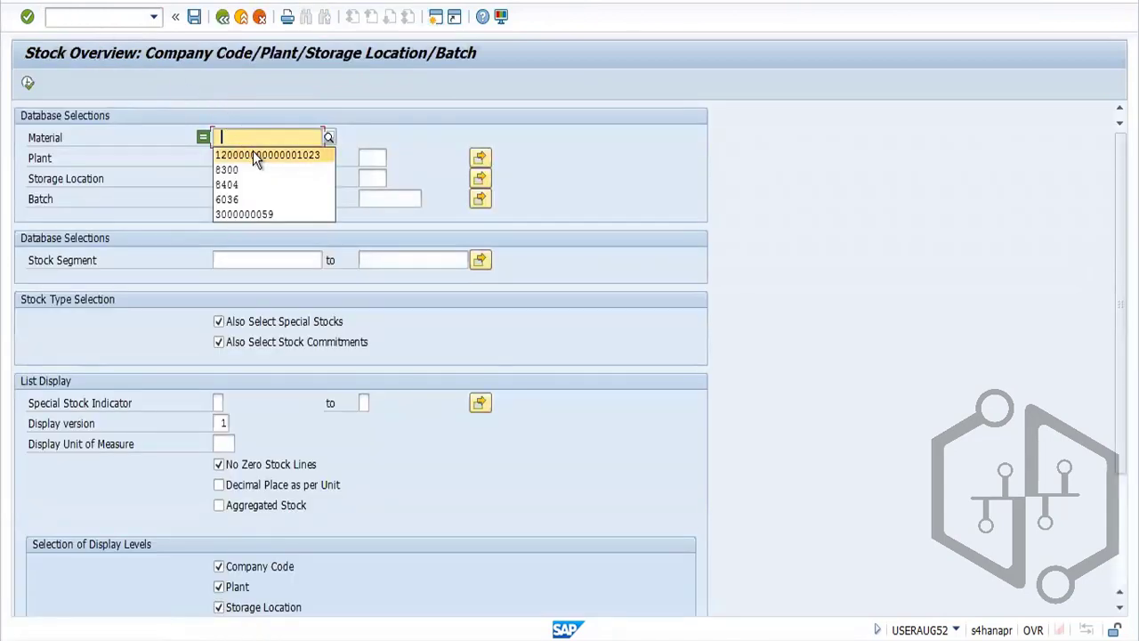
{"action": "key", "text": "ctrl+v"}
{"action": "left_click", "coordinate": [28, 82]}
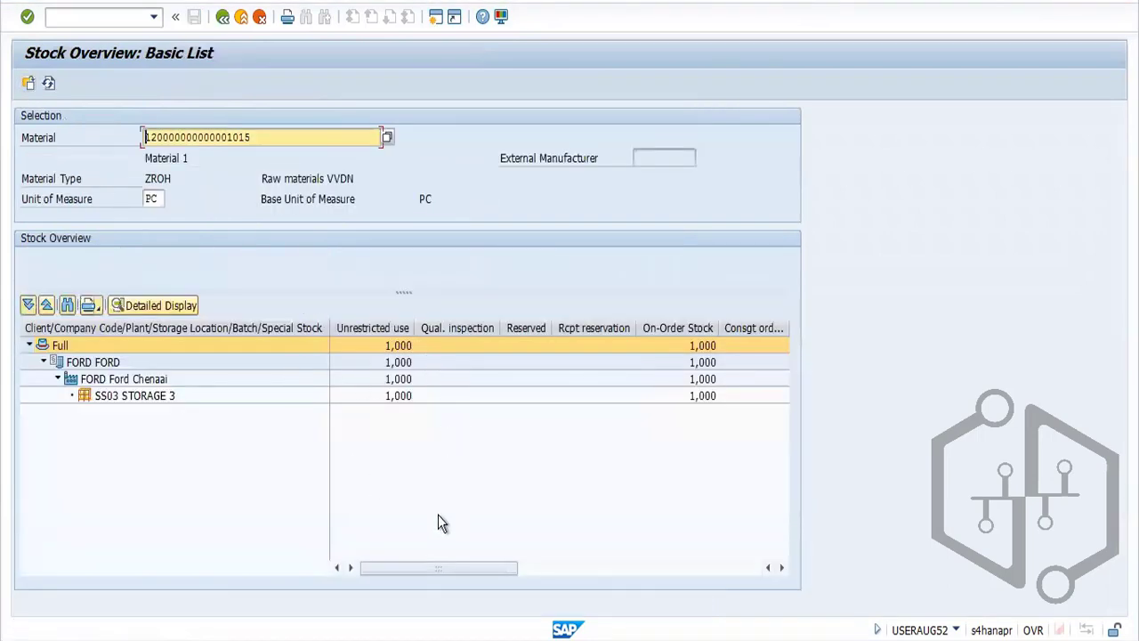
{"action": "left_click_drag", "start_coordinate": [439, 570], "coordinate": [273, 561]}
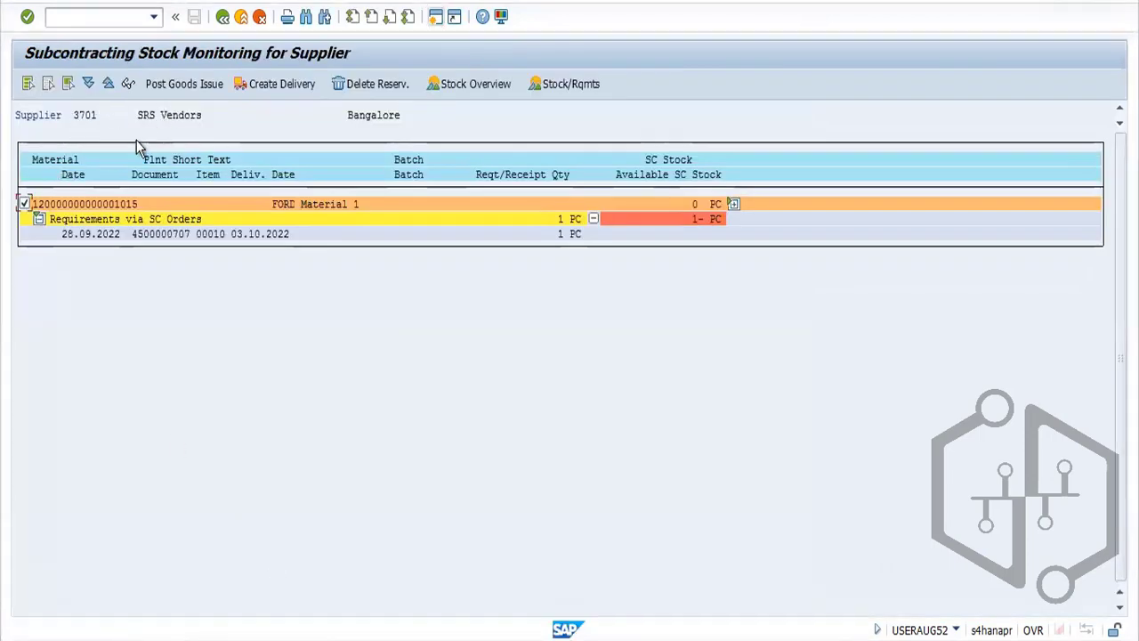
Post the goods issue of the selected component to vendor 3701 from storage location SS03 with quantity 1 PC
{"action": "left_click", "coordinate": [190, 84]}
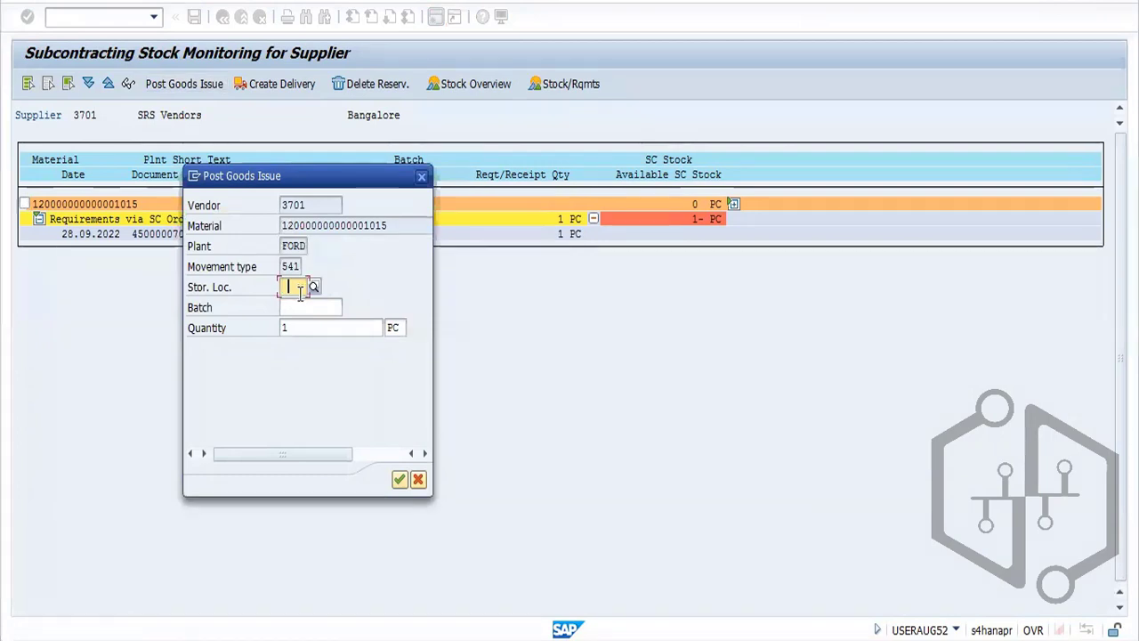
{"action": "type", "text": "SS"}
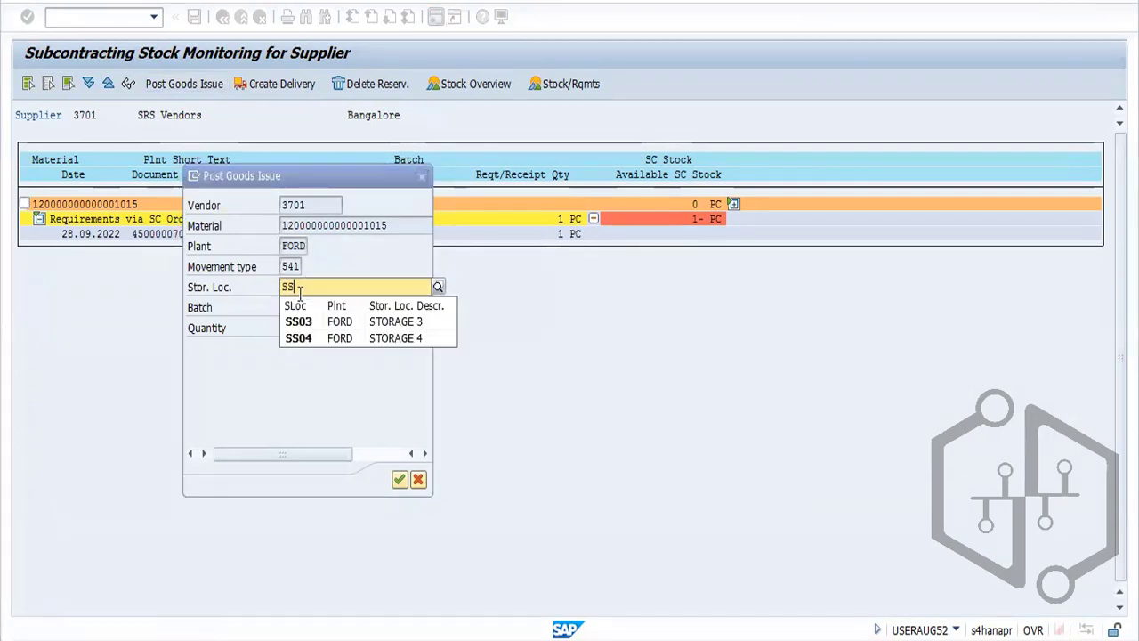
{"action": "left_click", "coordinate": [312, 322]}
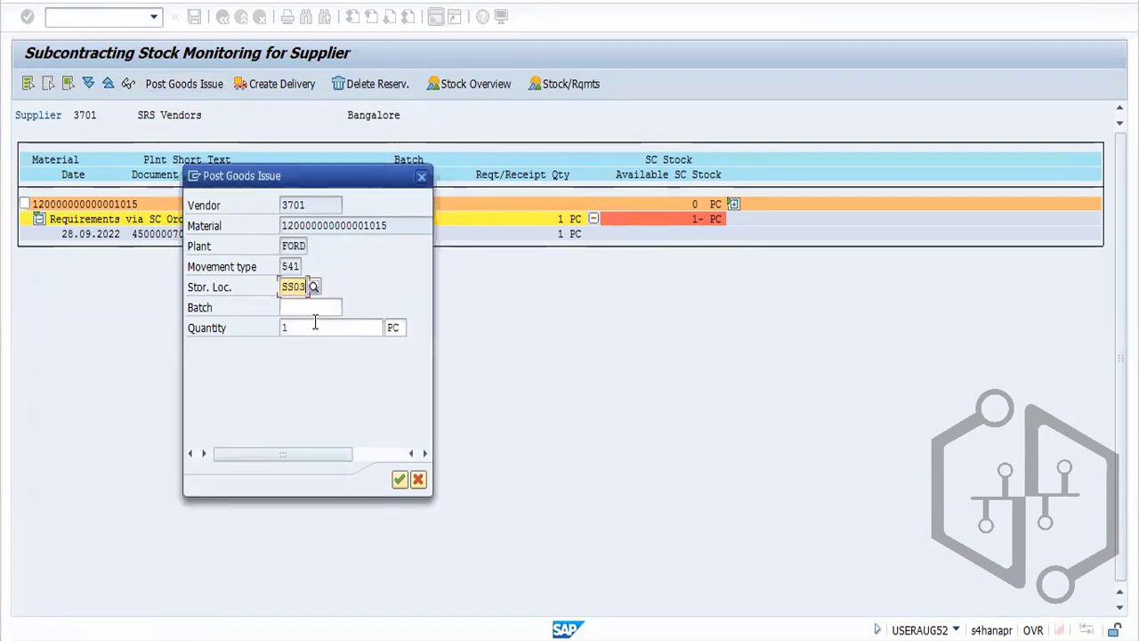
{"action": "left_click", "coordinate": [399, 481]}
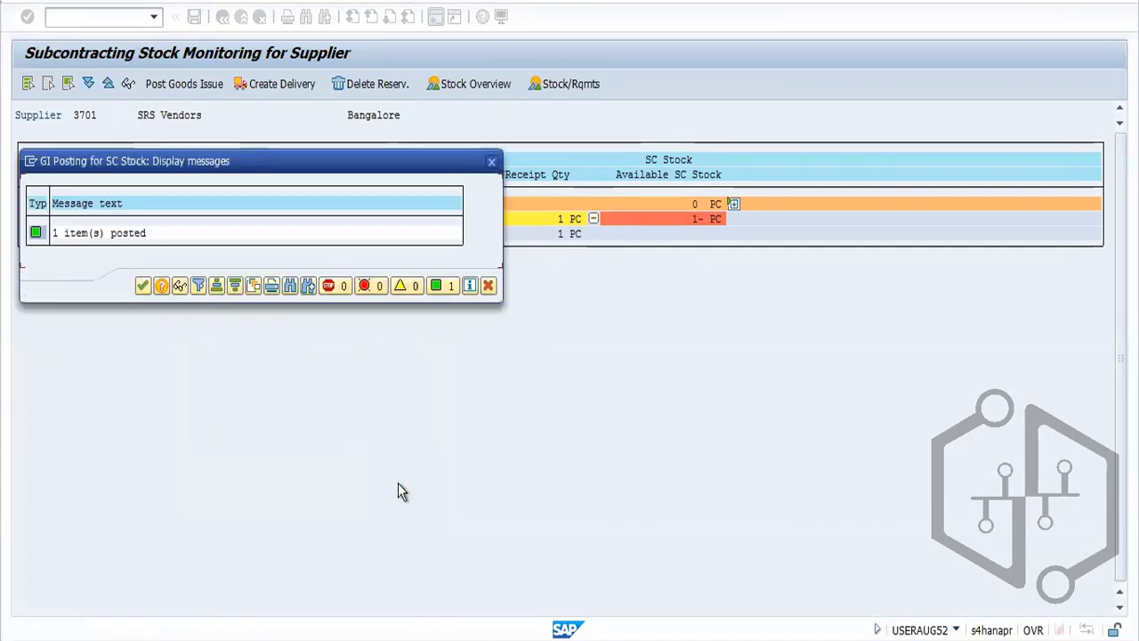
{"action": "left_click", "coordinate": [143, 286]}
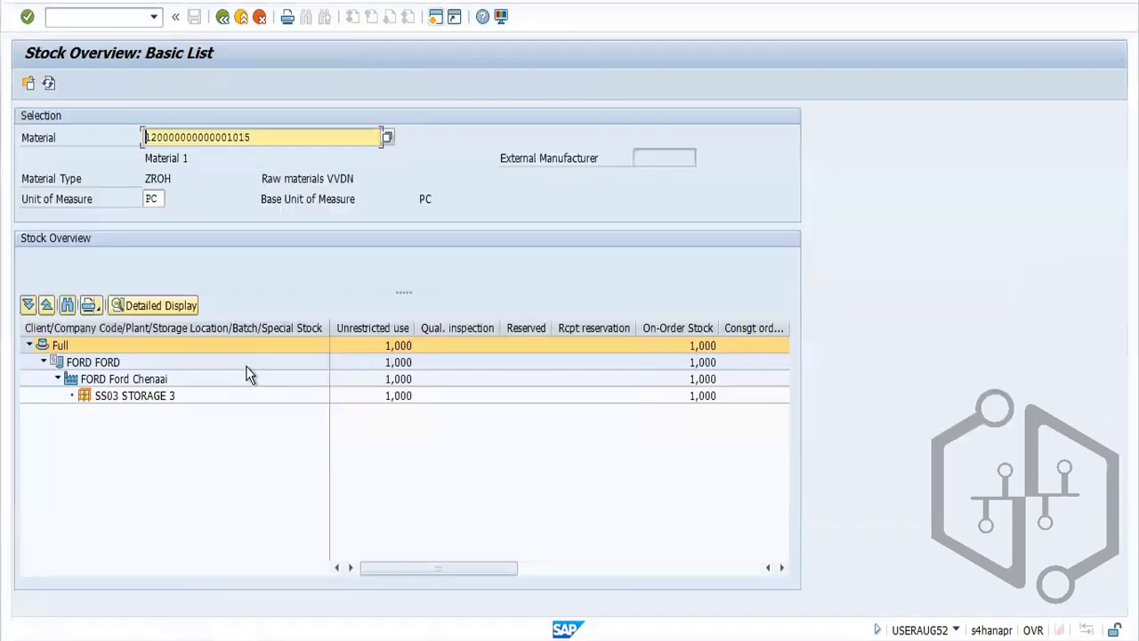
Refresh the MMBE stock overview and examine the unrestricted quantity of the stock provided to vendor
{"action": "left_click", "coordinate": [49, 84]}
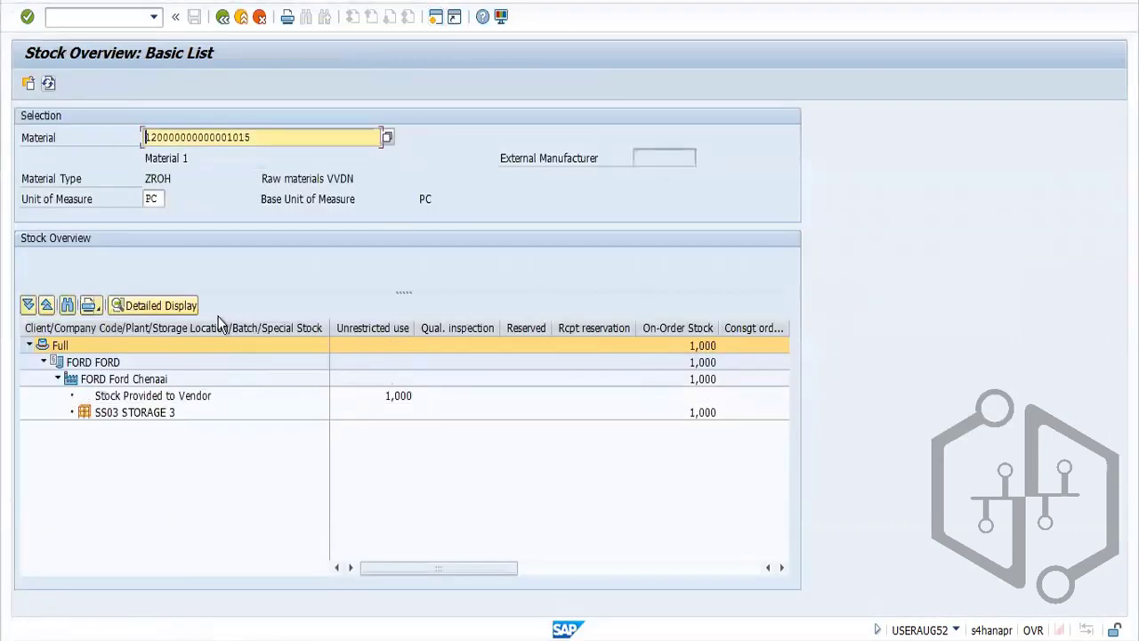
{"action": "left_click", "coordinate": [168, 402]}
{"action": "left_click", "coordinate": [401, 400]}
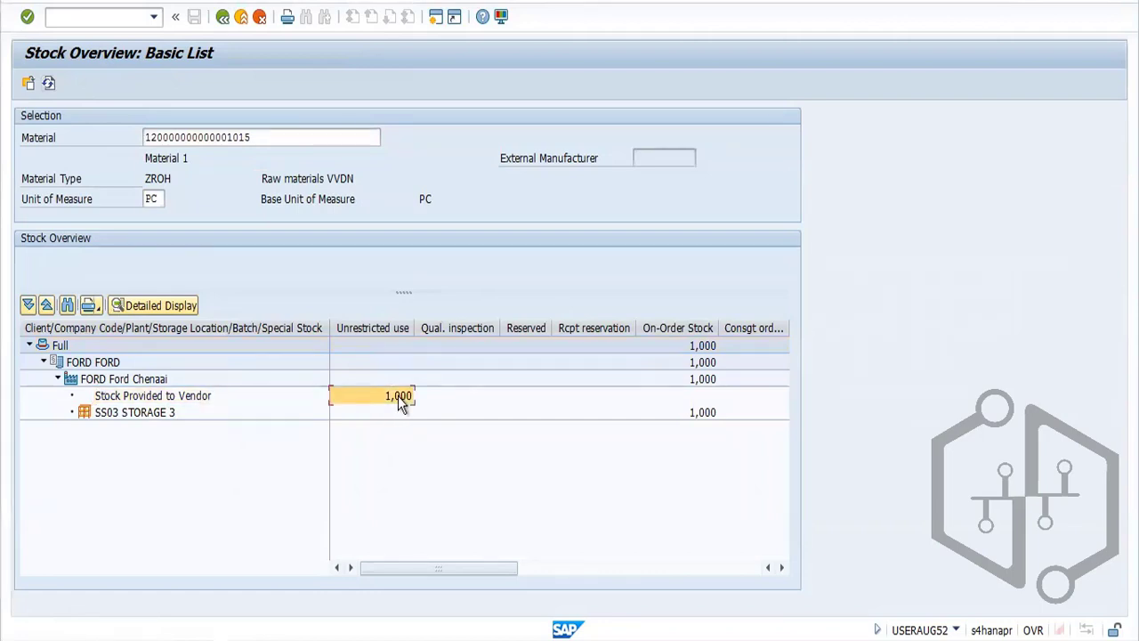
Return to the subcontracting stock monitoring session and exit the report to SAP Easy Access
{"action": "key", "text": "alt+Tab"}
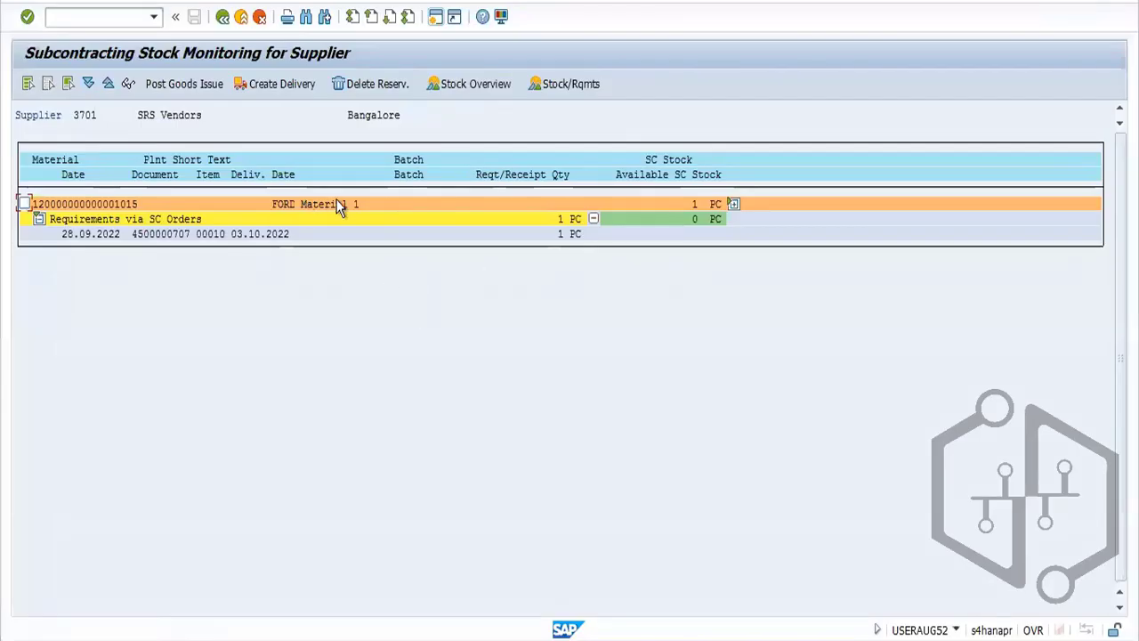
{"action": "left_click", "coordinate": [223, 18]}
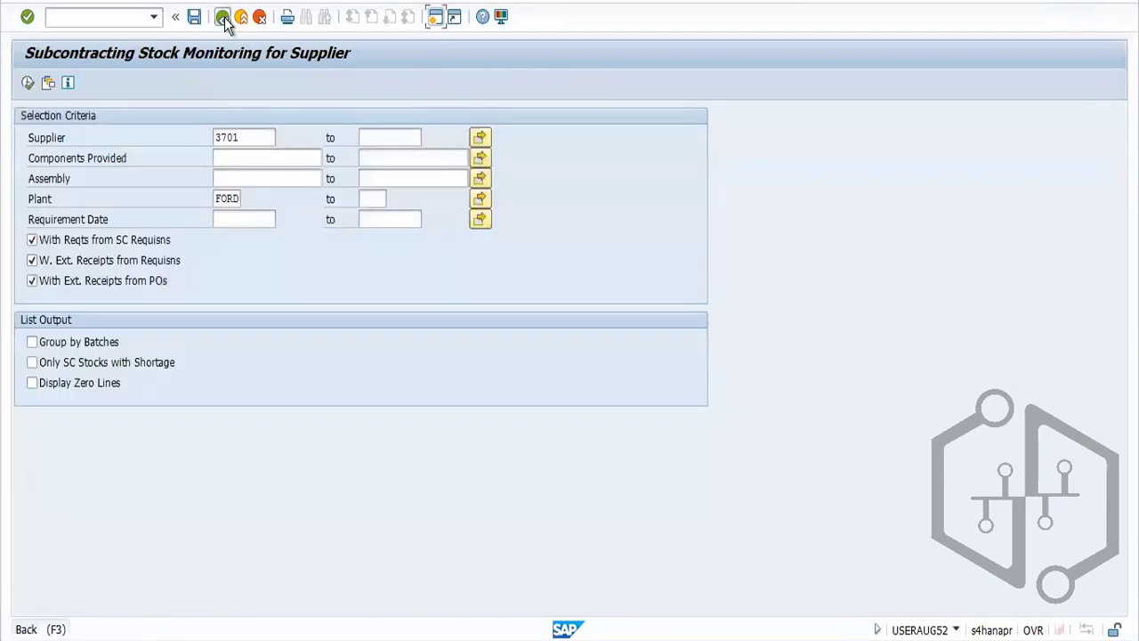
{"action": "left_click", "coordinate": [228, 19]}
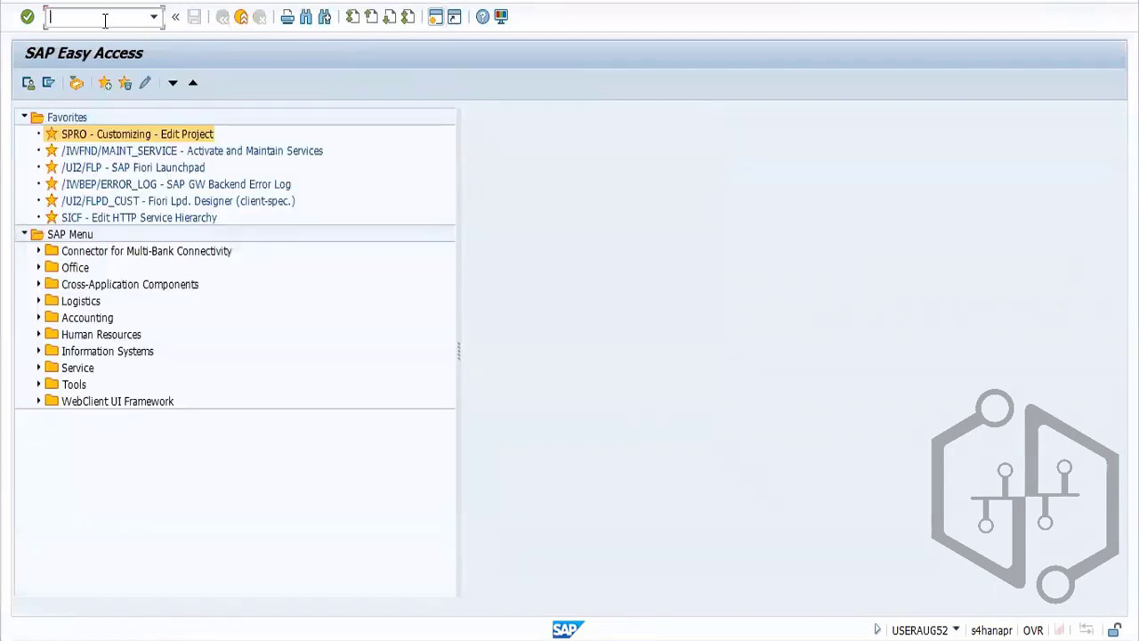
{"action": "type", "text": "IGO"}
{"action": "key", "text": "Return"}
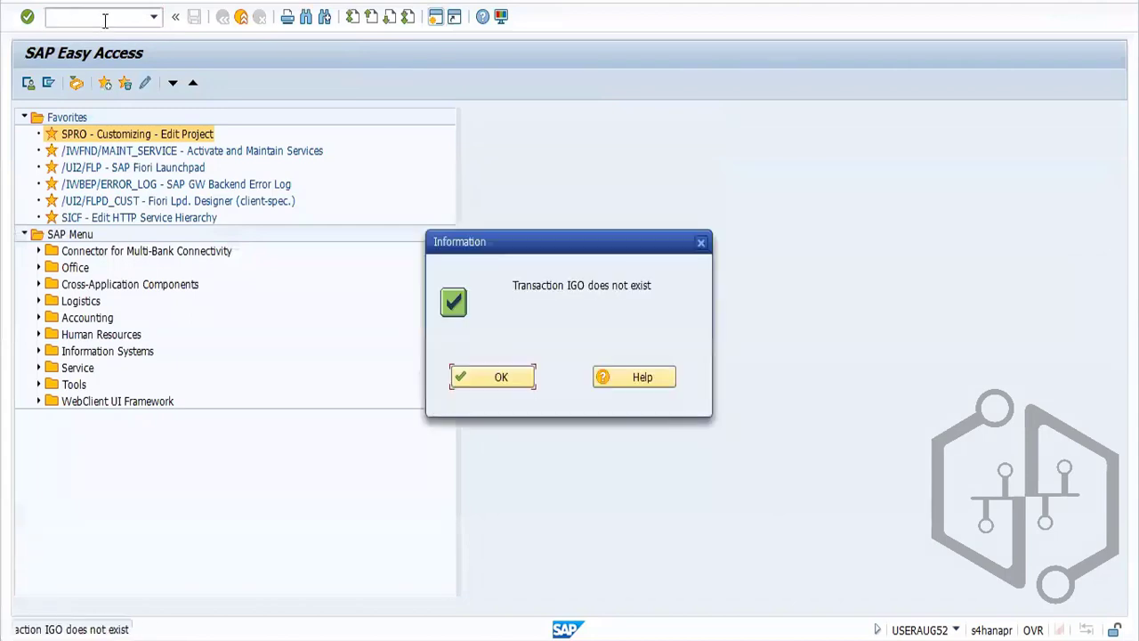
{"action": "left_click", "coordinate": [505, 388]}
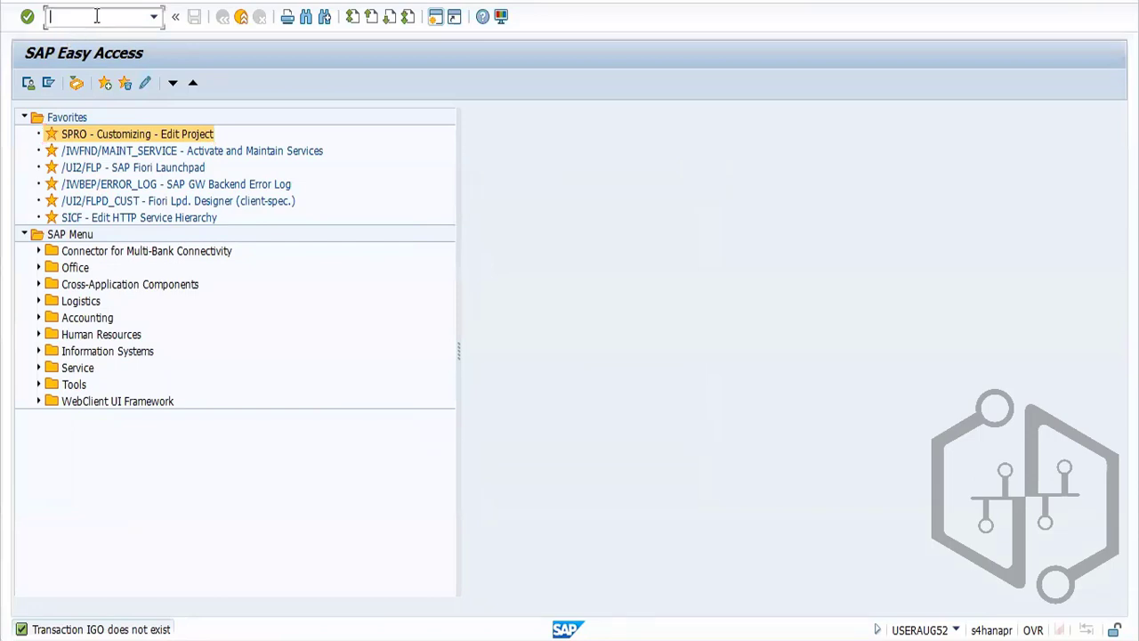
Start transaction MIGO and load the subcontracting purchase order as an A01 Goods Receipt with reference R01 Purchase Order
{"action": "type", "text": "MIGO"}
{"action": "key", "text": "Return"}
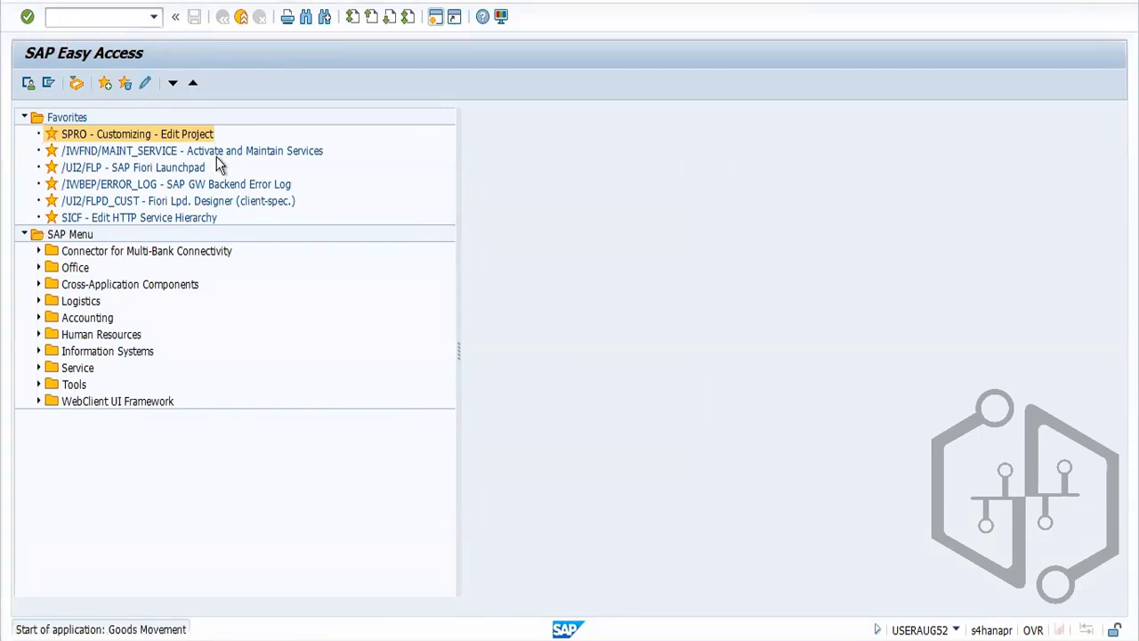
{"action": "left_click", "coordinate": [221, 119]}
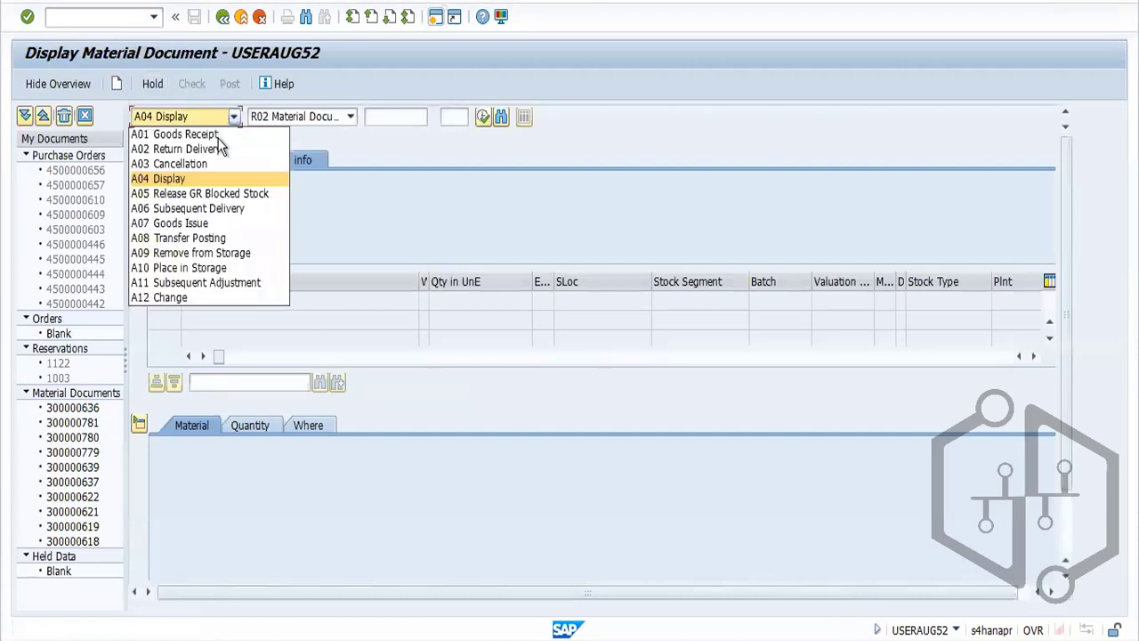
{"action": "left_click", "coordinate": [178, 134]}
{"action": "left_click", "coordinate": [377, 119]}
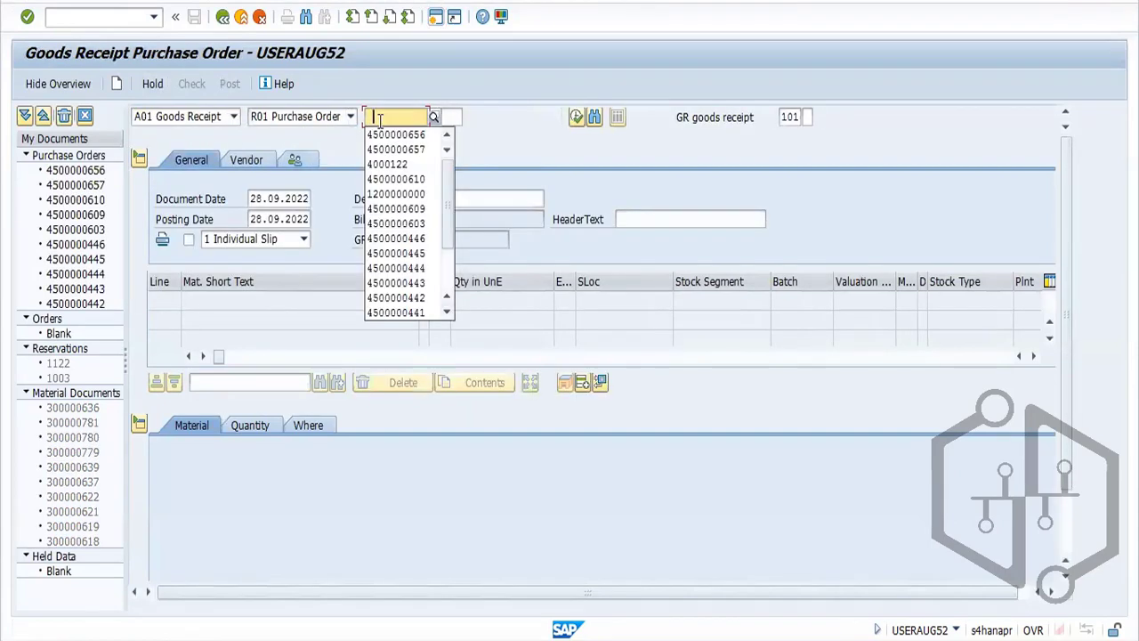
{"action": "left_click", "coordinate": [394, 136]}
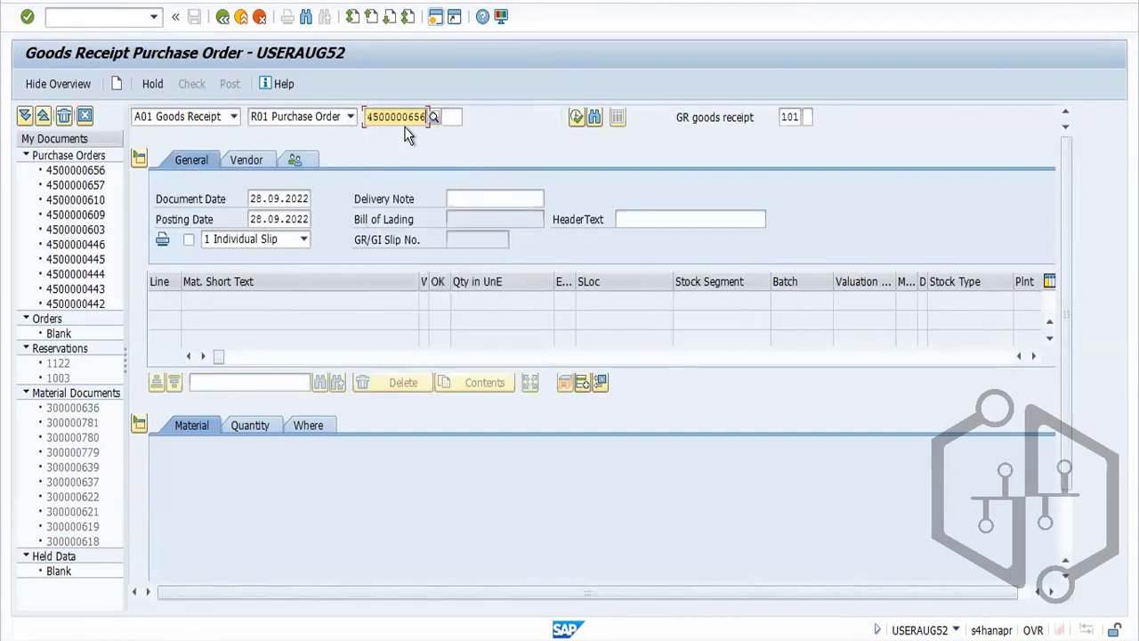
{"action": "left_click_drag", "start_coordinate": [409, 116], "coordinate": [448, 124]}
{"action": "type", "text": "707"}
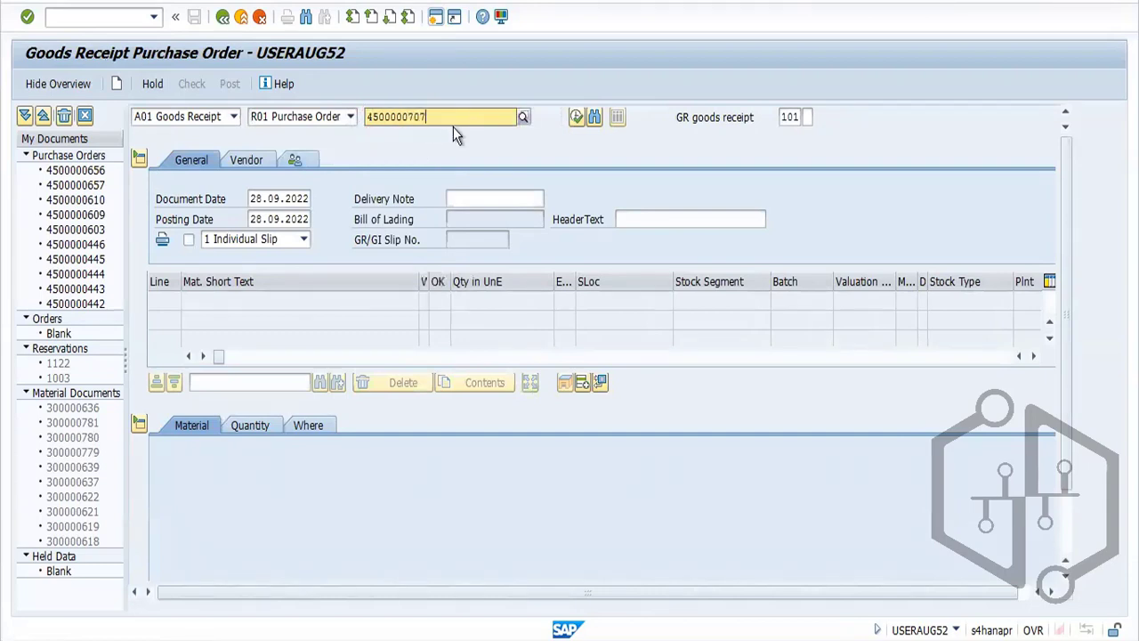
{"action": "key", "text": "Return"}
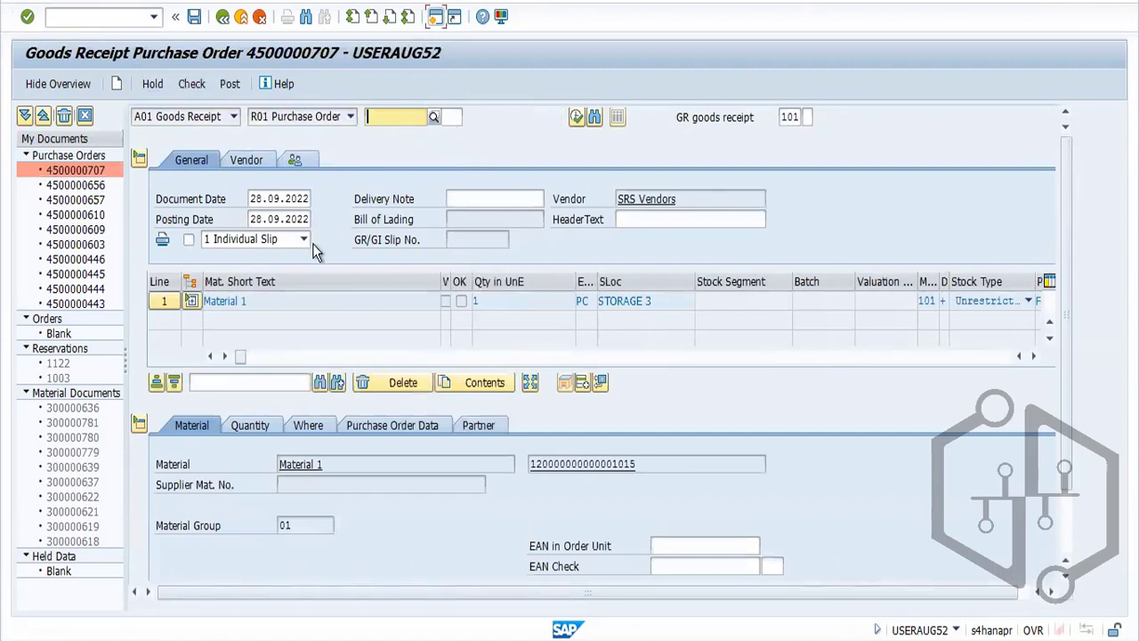
Expand the receipt item's component line and review its purchase order data and its movement type and storage details
{"action": "left_click", "coordinate": [192, 303]}
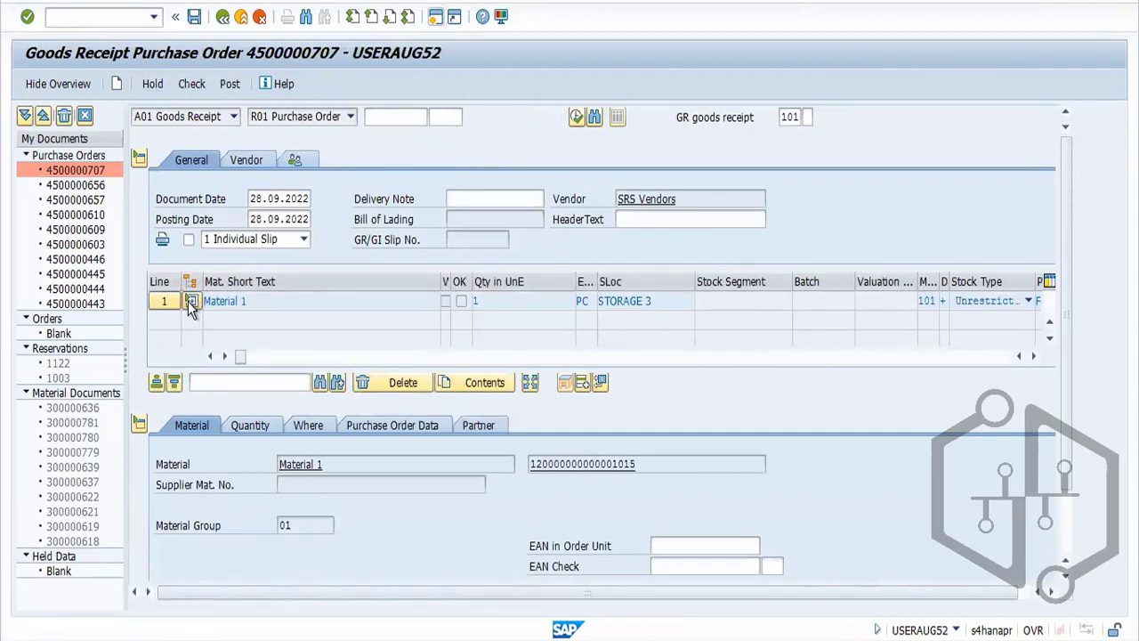
{"action": "left_click", "coordinate": [369, 427]}
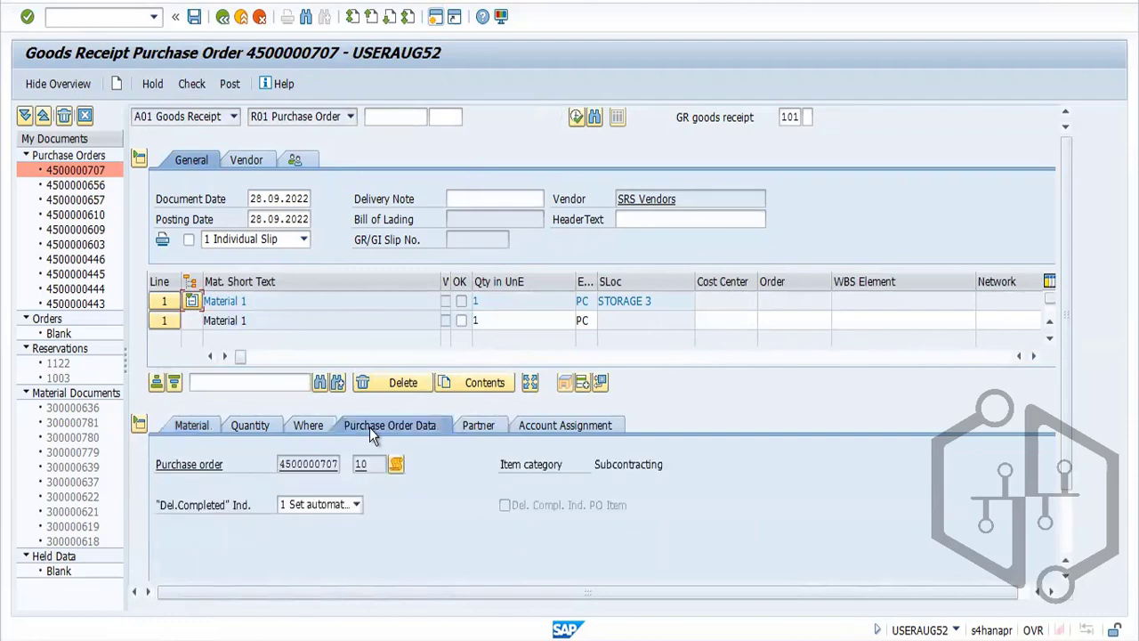
{"action": "left_click", "coordinate": [311, 430]}
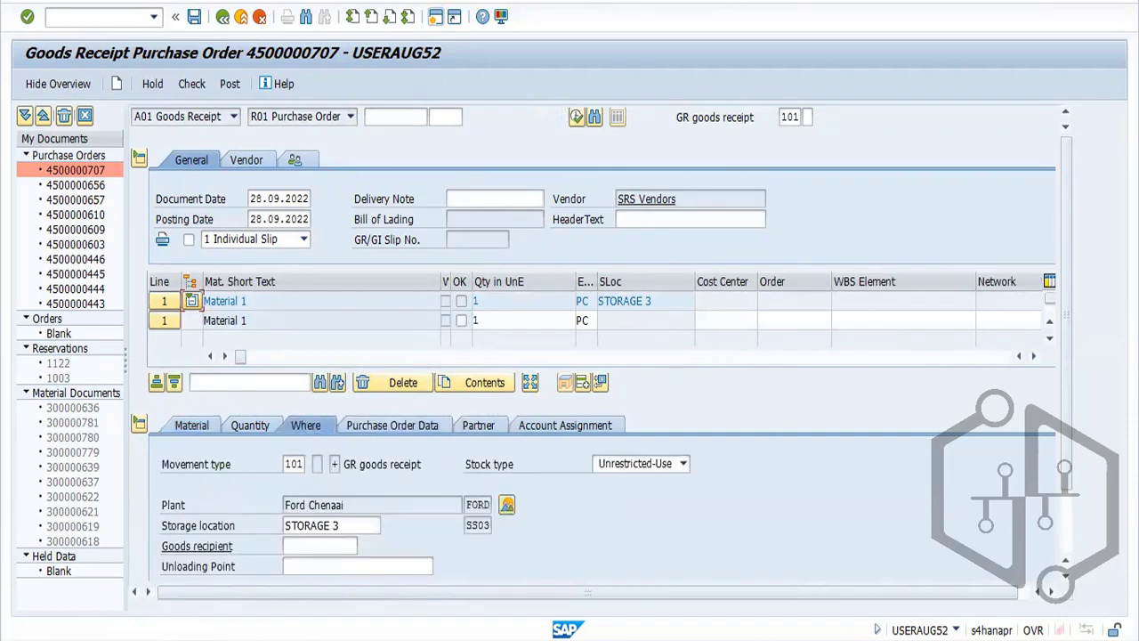
Mark the goods receipt item as OK and go to its component item to inspect the movement type
{"action": "scroll", "coordinate": [1068, 448], "scroll_direction": "down", "scroll_amount": 3}
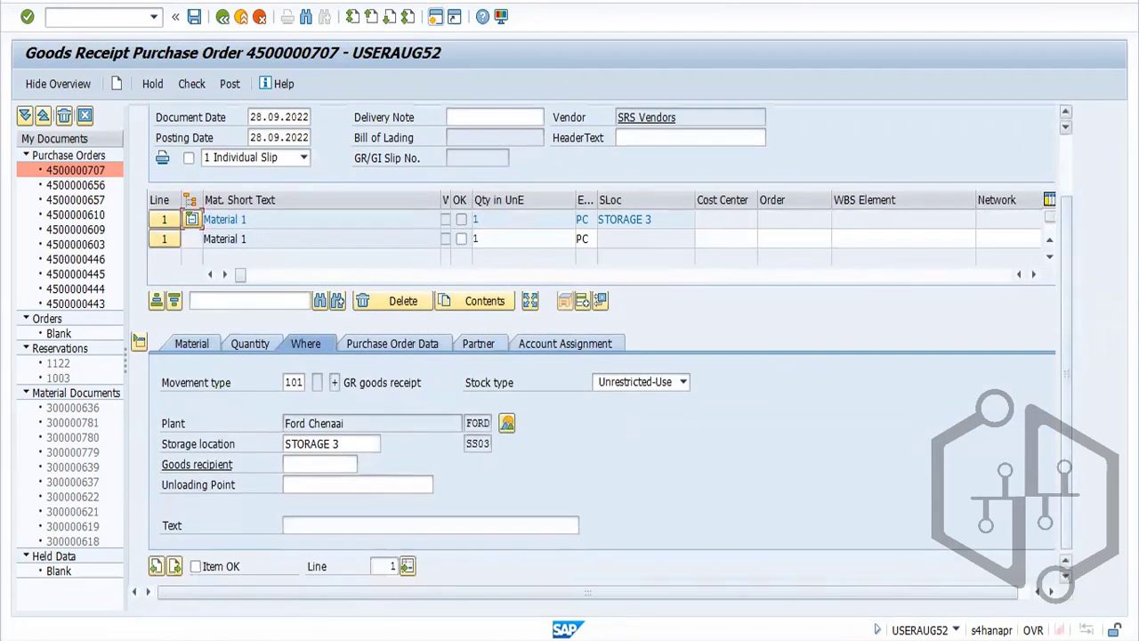
{"action": "left_click", "coordinate": [195, 566]}
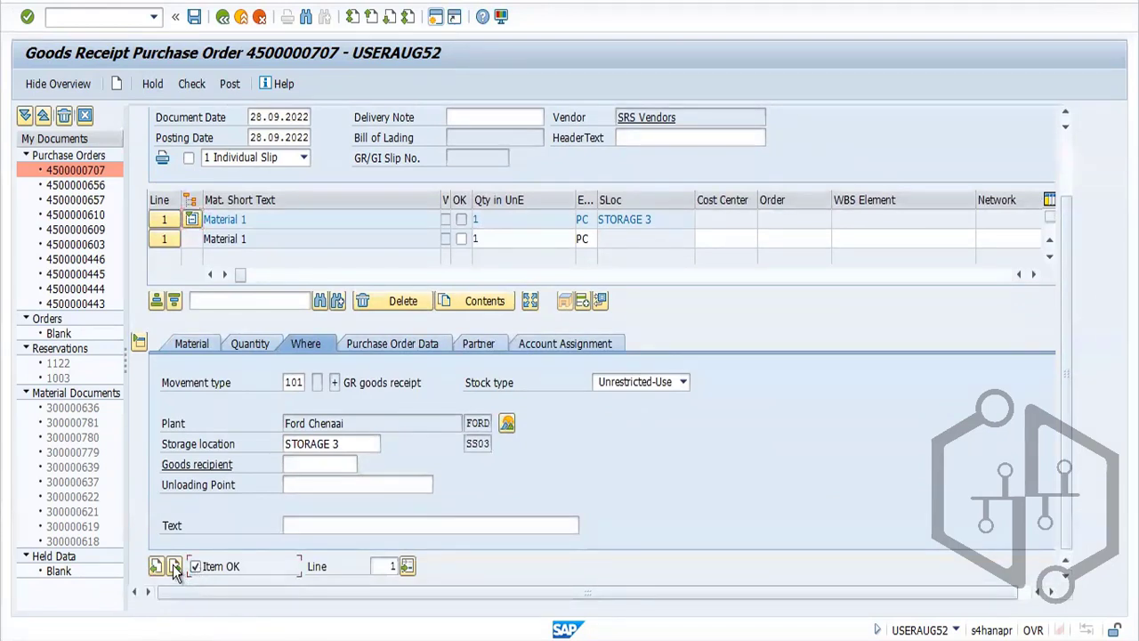
{"action": "left_click", "coordinate": [175, 567]}
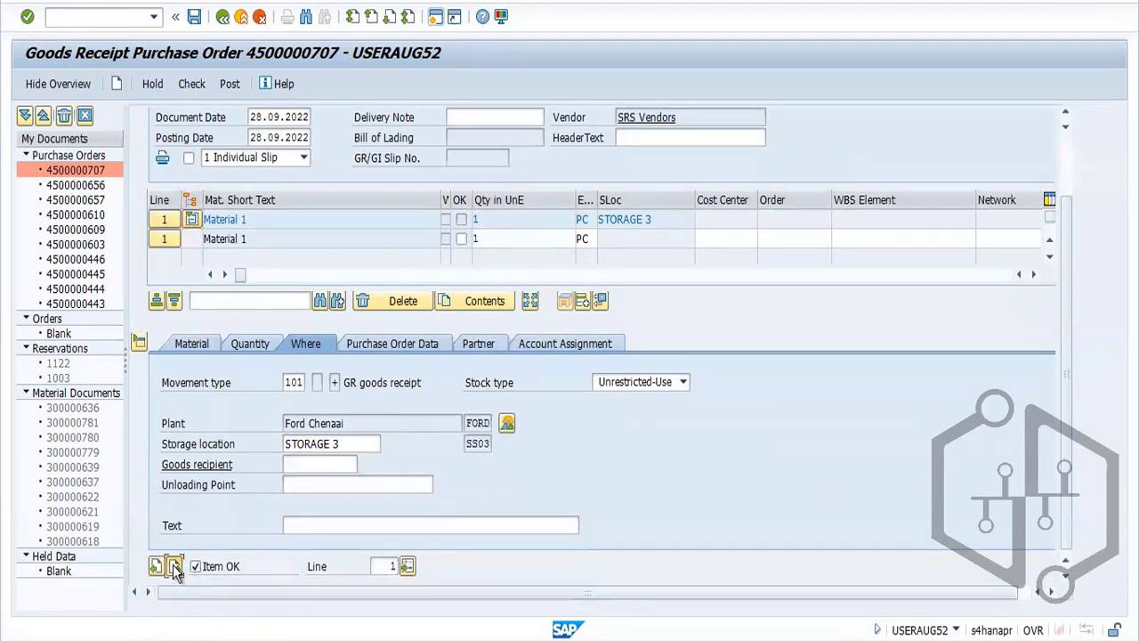
{"action": "double_click", "coordinate": [292, 381]}
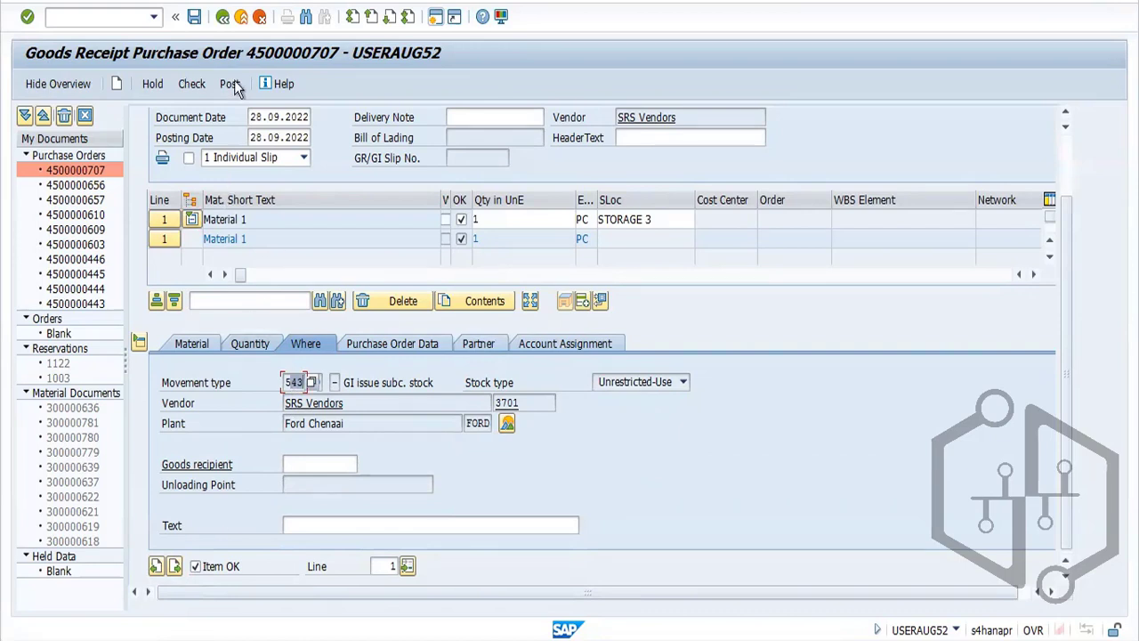
Go back to the goods receipt item, run the document check, and close the resulting log
{"action": "left_click", "coordinate": [156, 567]}
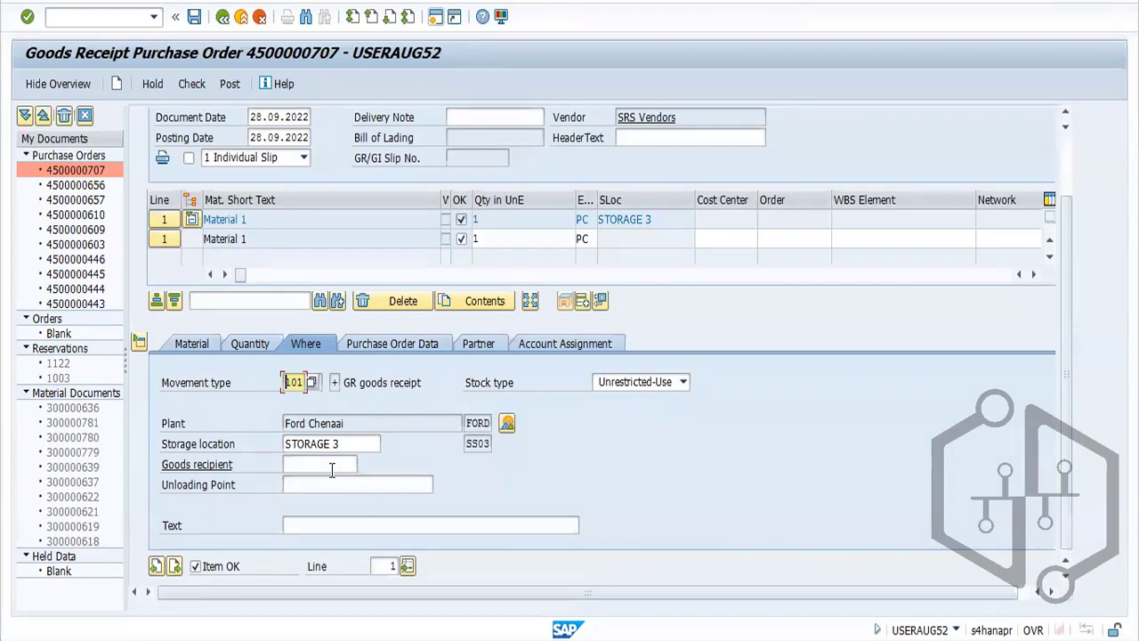
{"action": "left_click", "coordinate": [196, 87]}
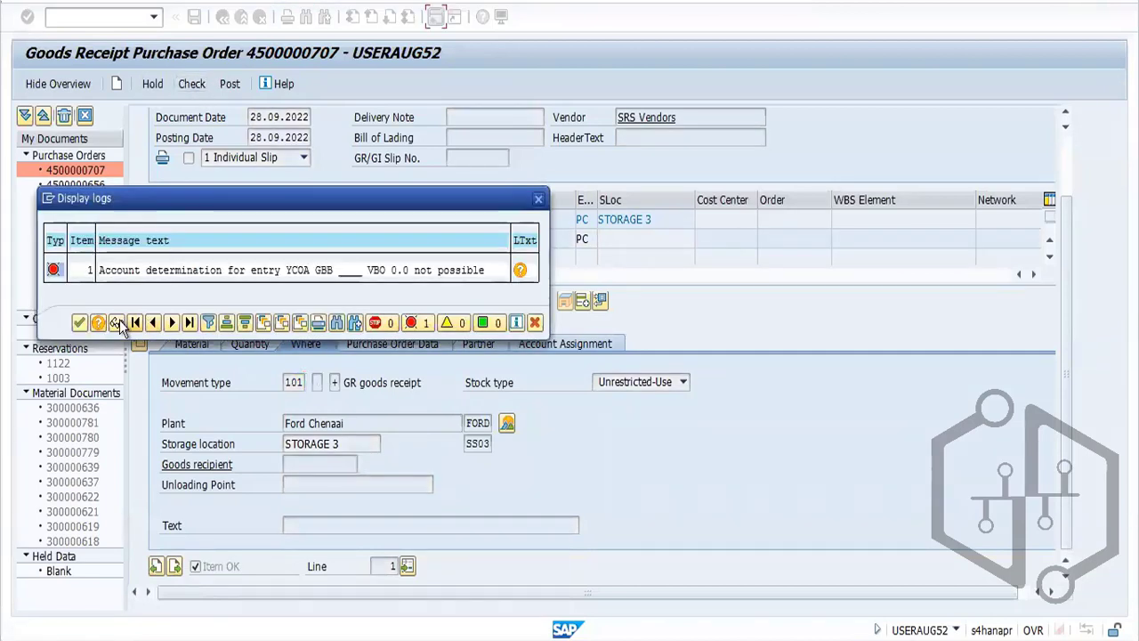
{"action": "left_click", "coordinate": [79, 322]}
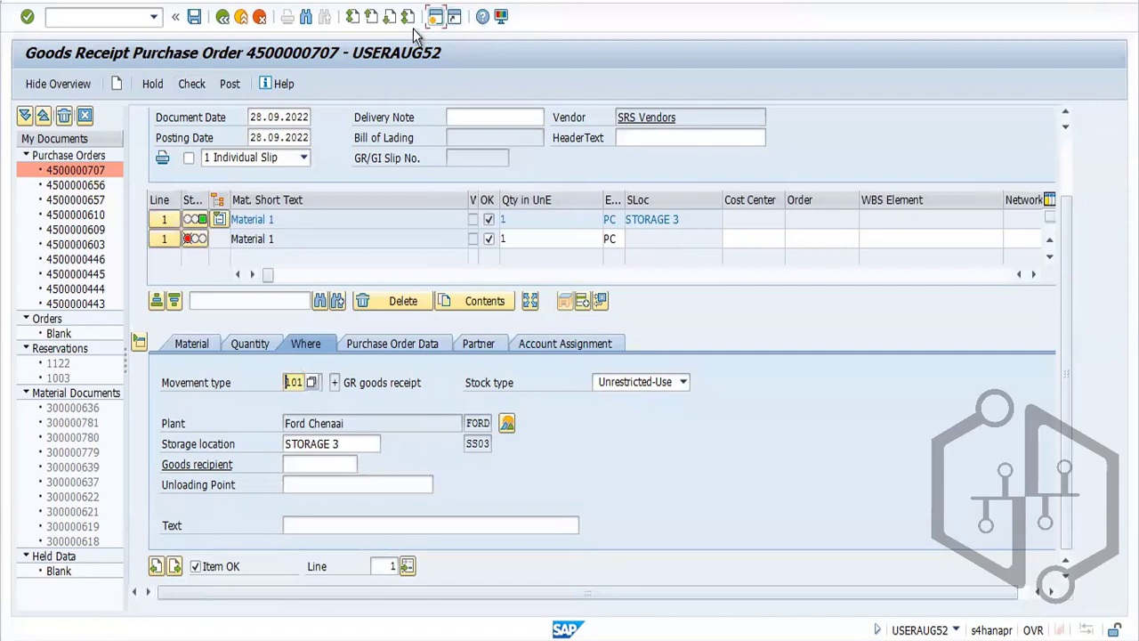
Open a new session and start transaction OBYC for the automatic posting procedures
{"action": "left_click", "coordinate": [434, 23]}
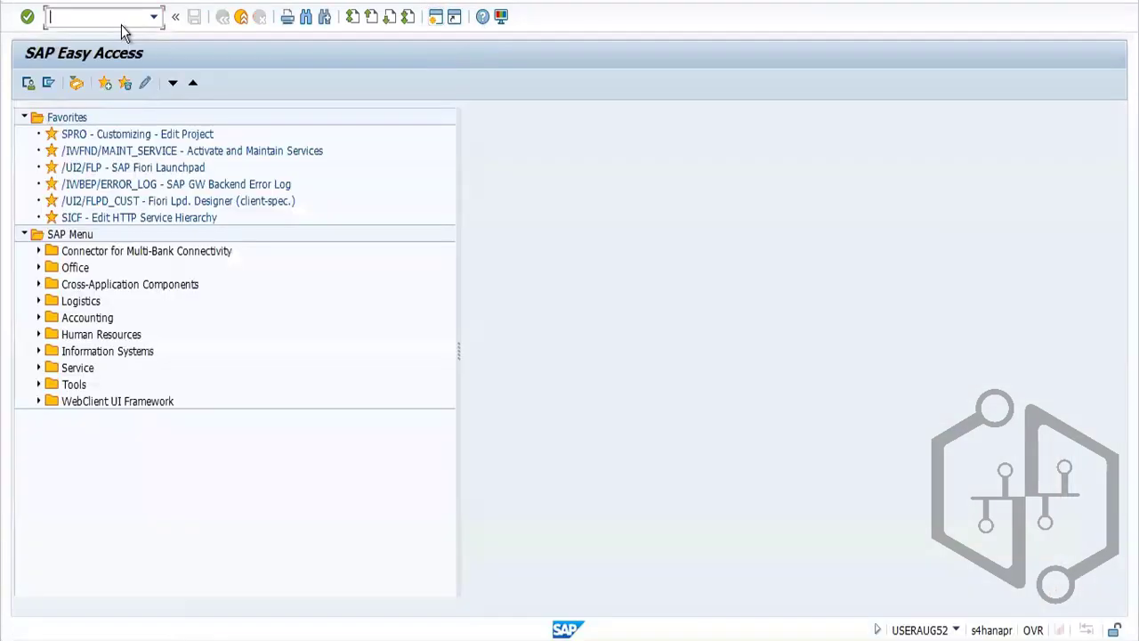
{"action": "type", "text": "OBYC"}
{"action": "key", "text": "Return"}
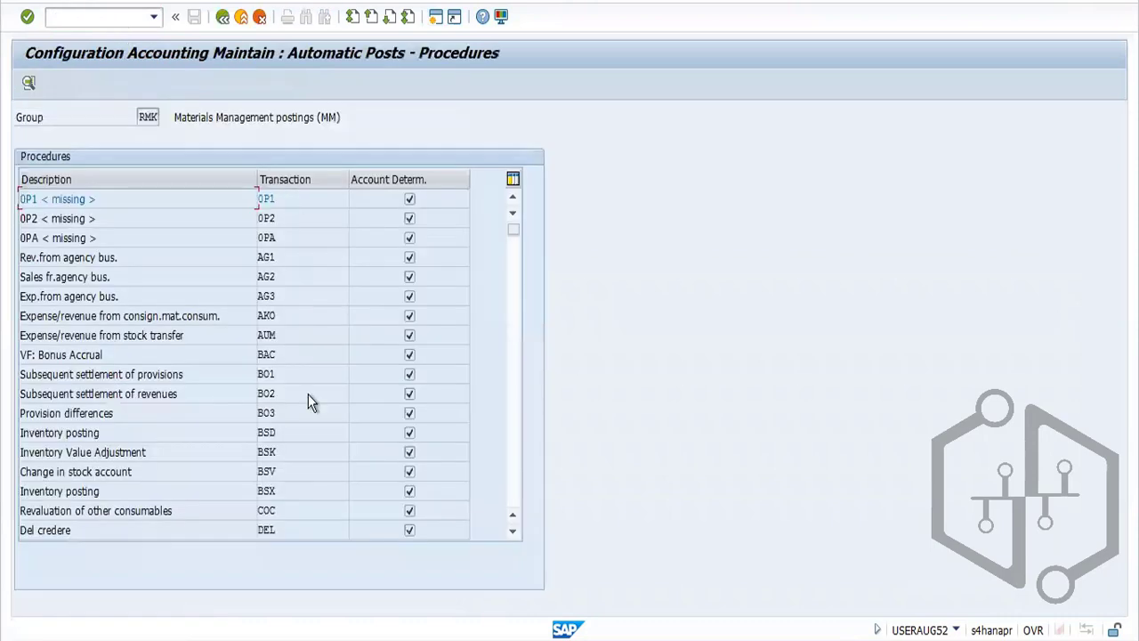
Open the account assignments of procedure GBB, Offsetting entry for inventory posting, for chart of accounts YCOA
{"action": "left_click", "coordinate": [514, 531]}
{"action": "left_click", "coordinate": [515, 532]}
{"action": "left_click", "coordinate": [515, 532]}
{"action": "left_click", "coordinate": [514, 532]}
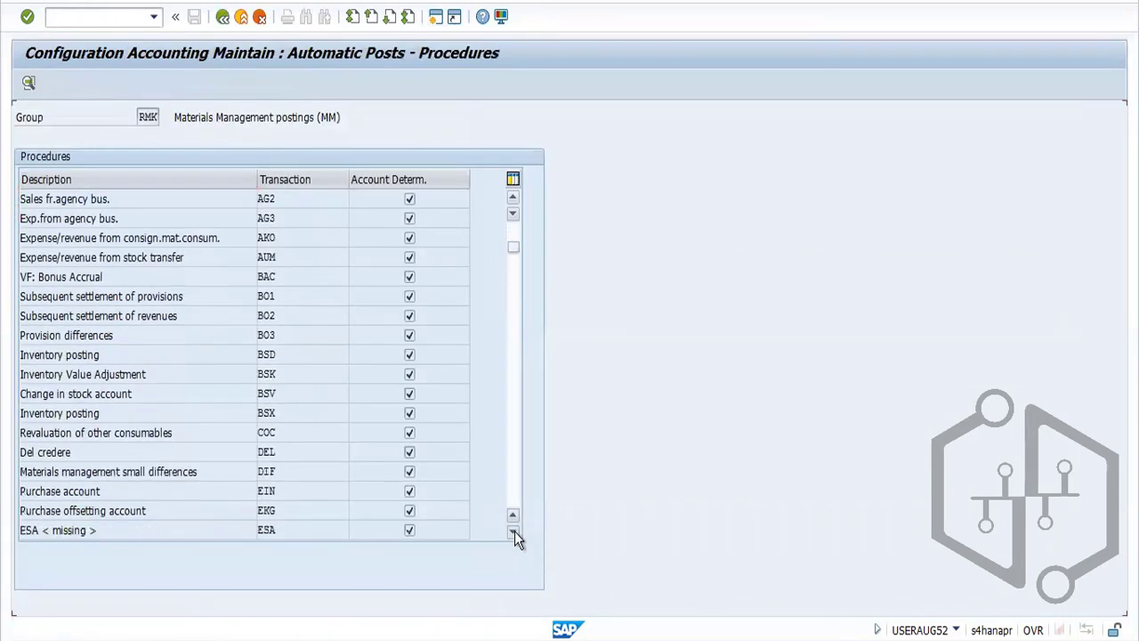
{"action": "left_click", "coordinate": [514, 532]}
{"action": "left_click", "coordinate": [514, 532]}
{"action": "left_click", "coordinate": [515, 532]}
{"action": "left_click", "coordinate": [514, 531]}
{"action": "left_click", "coordinate": [515, 531]}
{"action": "left_click", "coordinate": [514, 531]}
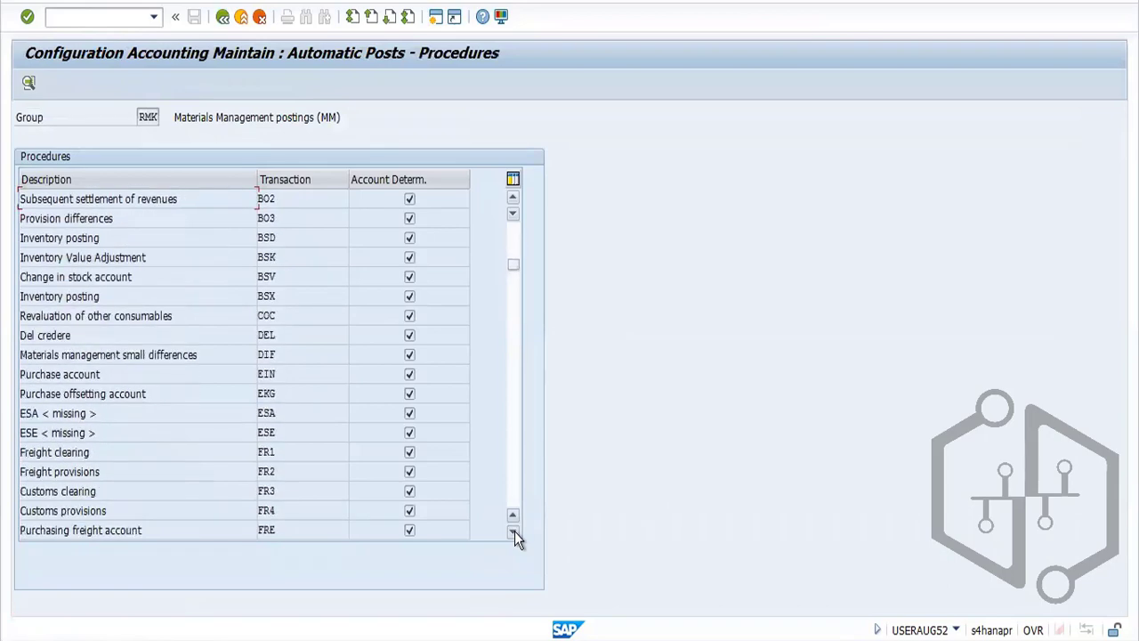
{"action": "left_click", "coordinate": [515, 531]}
{"action": "left_click", "coordinate": [514, 531]}
{"action": "left_click", "coordinate": [514, 532]}
{"action": "left_click", "coordinate": [514, 531]}
{"action": "left_click", "coordinate": [515, 532]}
{"action": "left_click", "coordinate": [515, 531]}
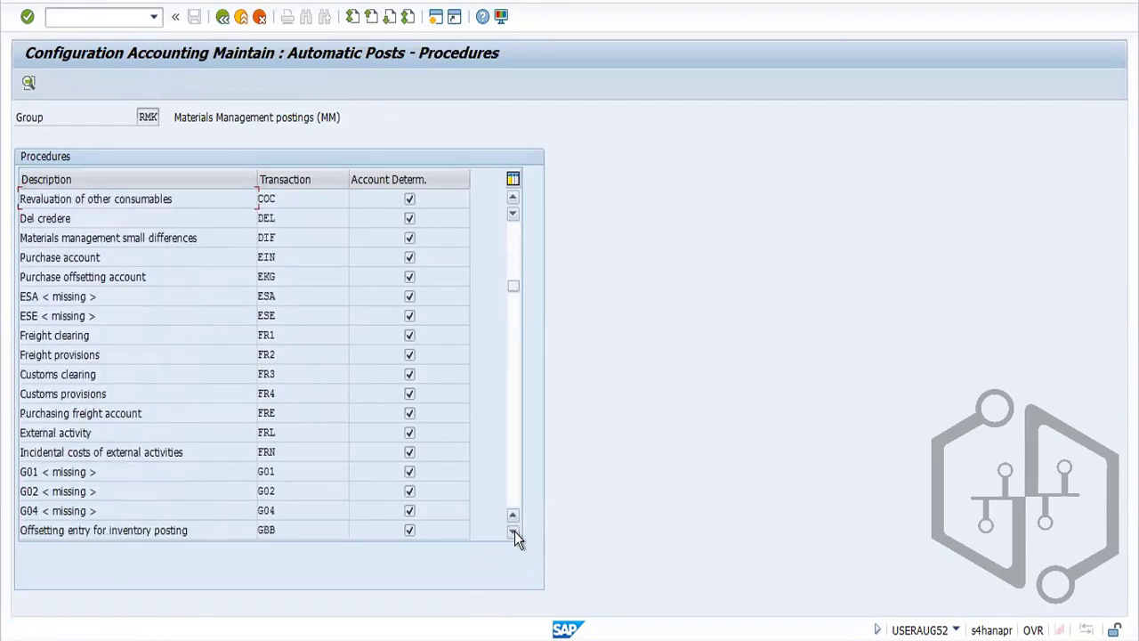
{"action": "left_click", "coordinate": [514, 531]}
{"action": "left_click", "coordinate": [514, 532]}
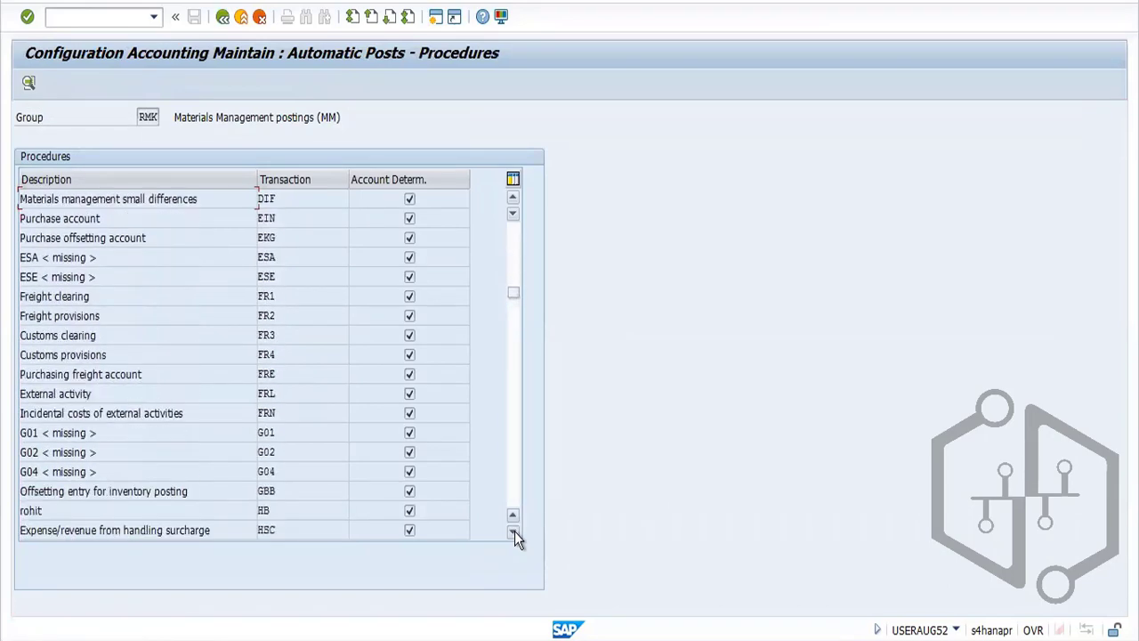
{"action": "double_click", "coordinate": [274, 491]}
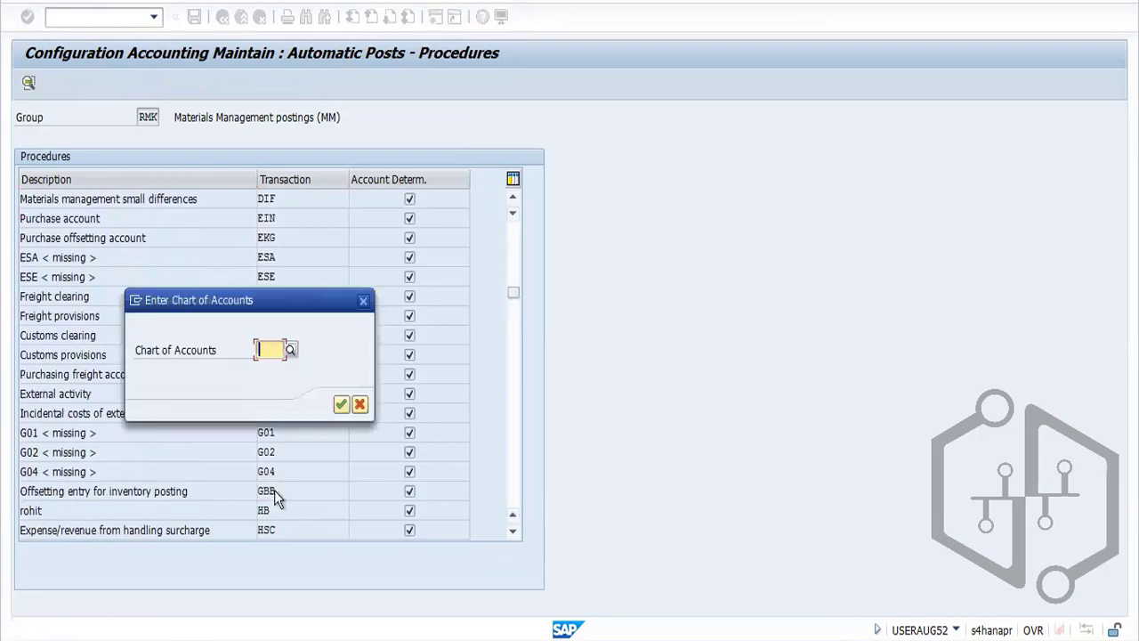
{"action": "left_click", "coordinate": [266, 350]}
{"action": "left_click", "coordinate": [271, 369]}
{"action": "key", "text": "Return"}
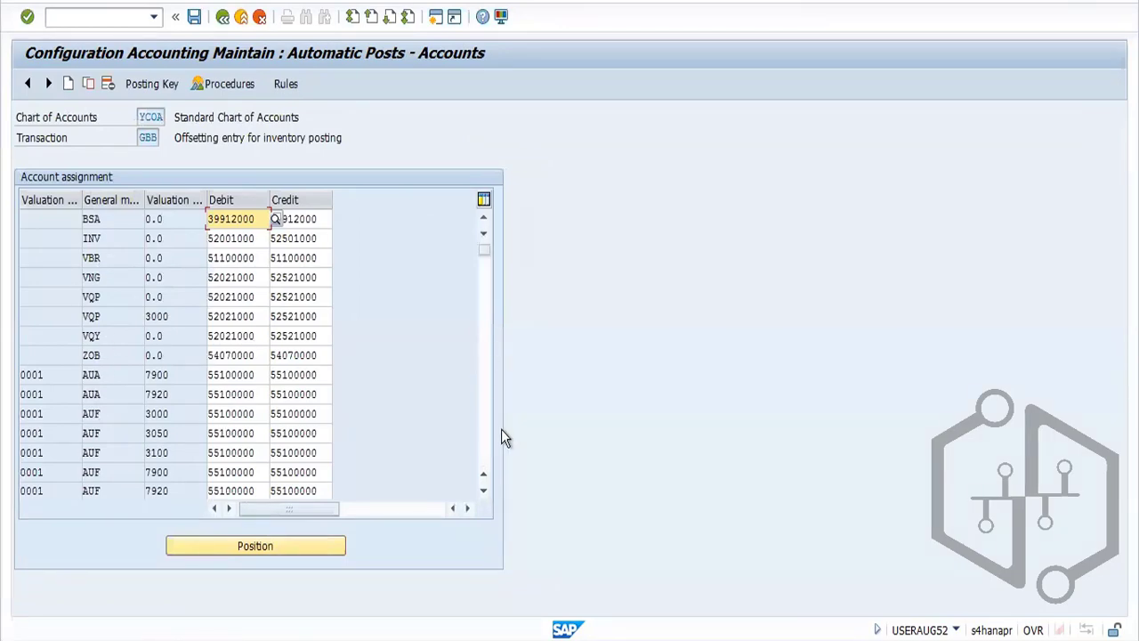
Display the error log of the component line in the goods receipt session and return to the GBB account assignments
{"action": "key", "text": "alt+Tab"}
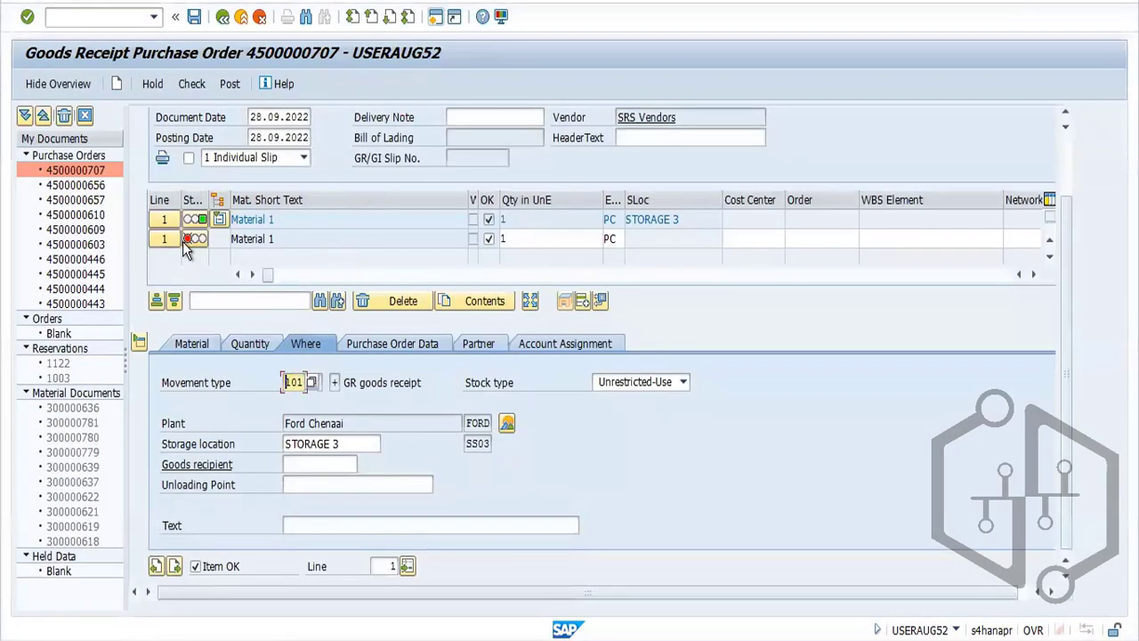
{"action": "left_click", "coordinate": [184, 240]}
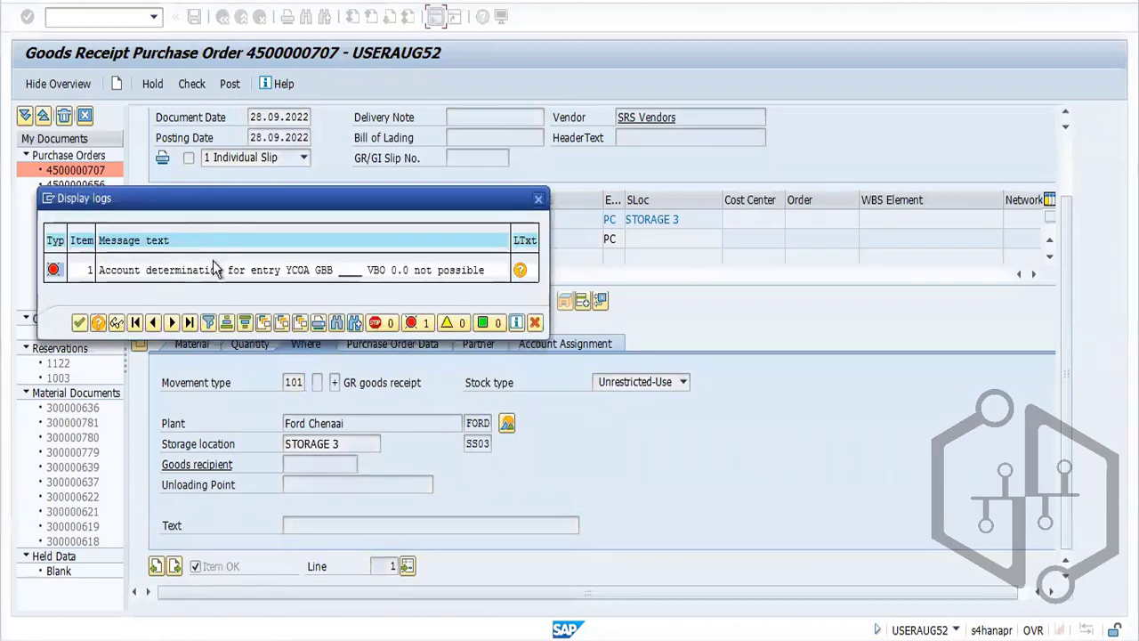
{"action": "key", "text": "alt+Tab"}
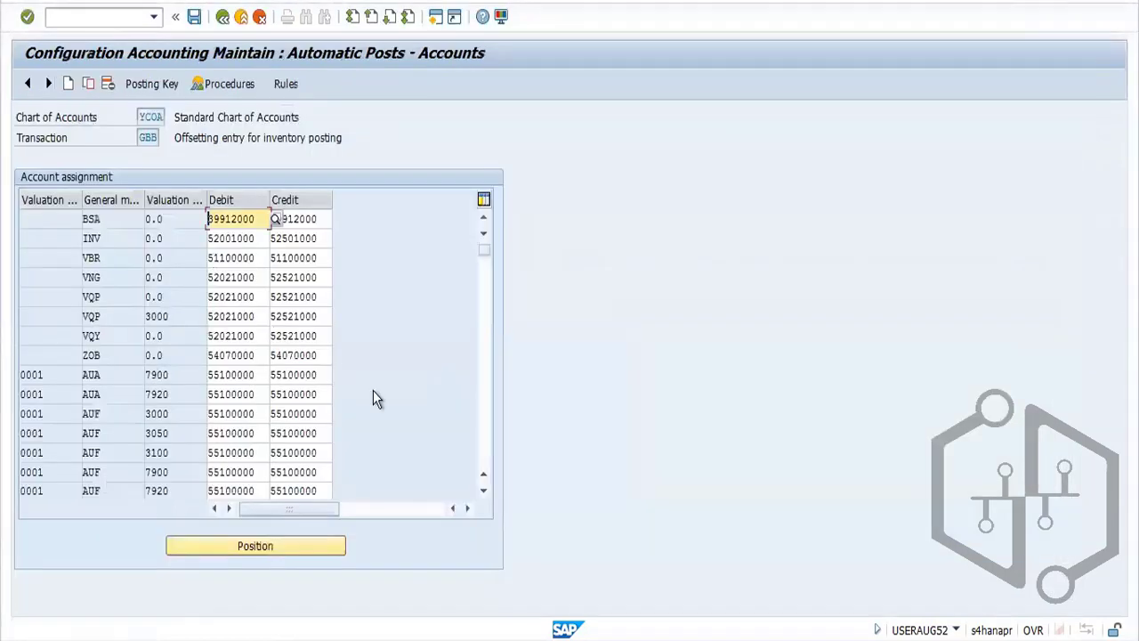
Copy the 0001 VBO account assignment with valuation class 3000 and set the copy's valuation class to 0.0
{"action": "scroll", "coordinate": [487, 445], "scroll_direction": "down", "scroll_amount": 10}
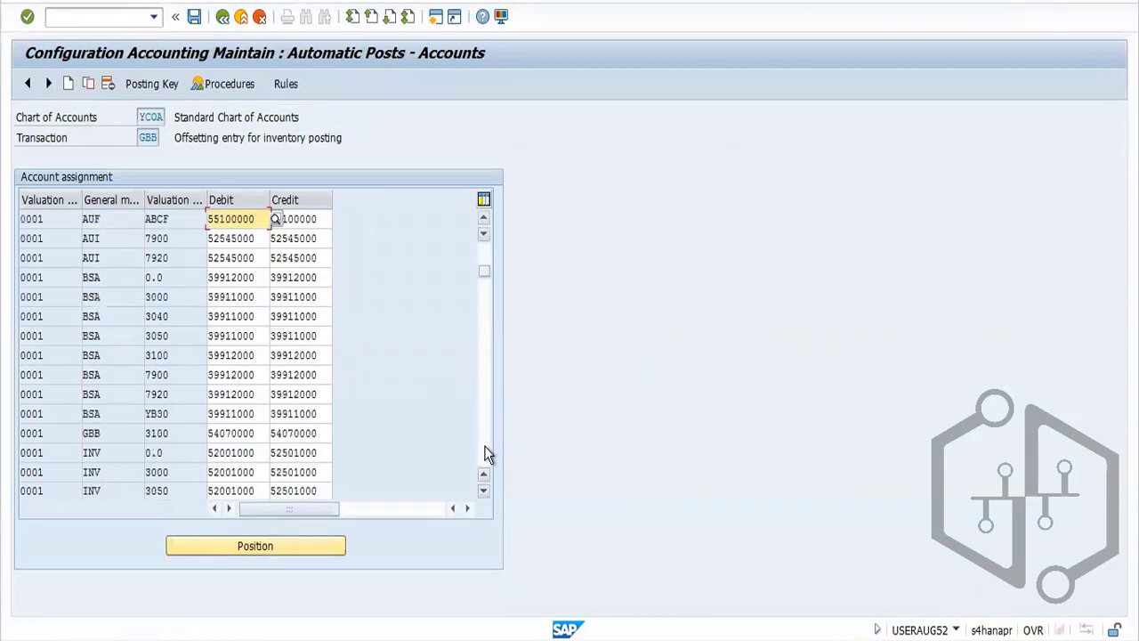
{"action": "scroll", "coordinate": [488, 454], "scroll_direction": "down", "scroll_amount": 5}
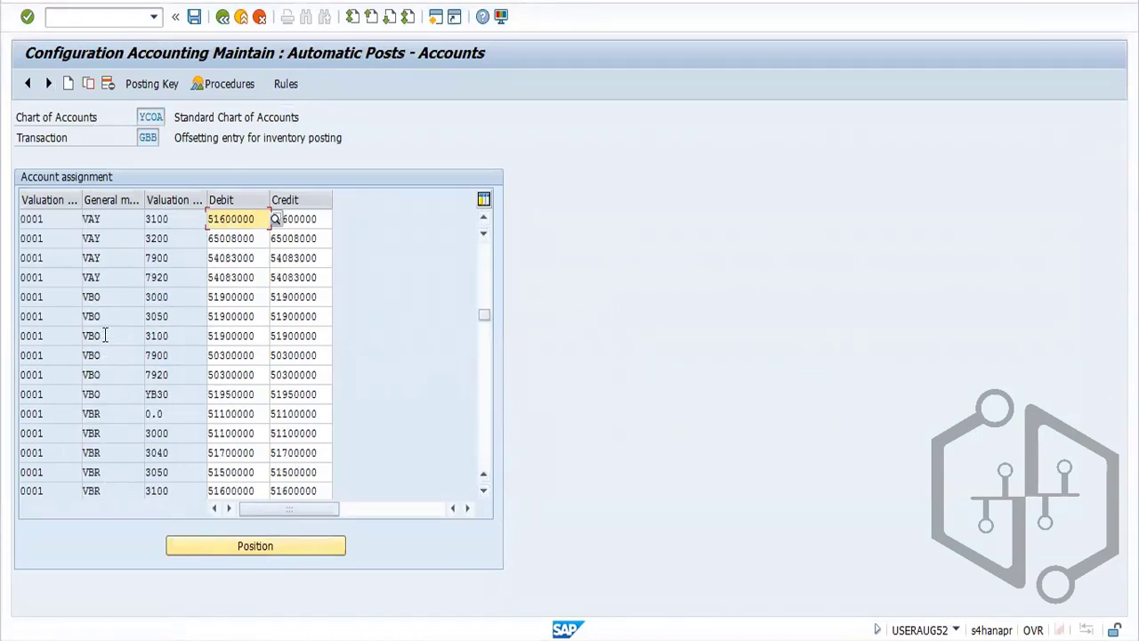
{"action": "left_click", "coordinate": [105, 299]}
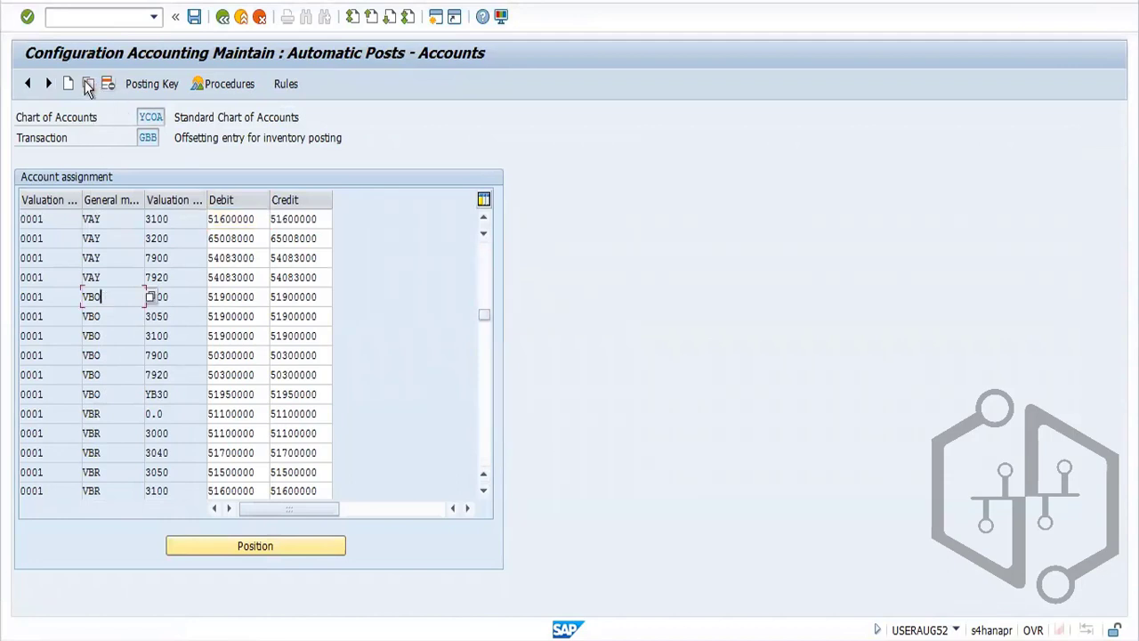
{"action": "left_click", "coordinate": [88, 83]}
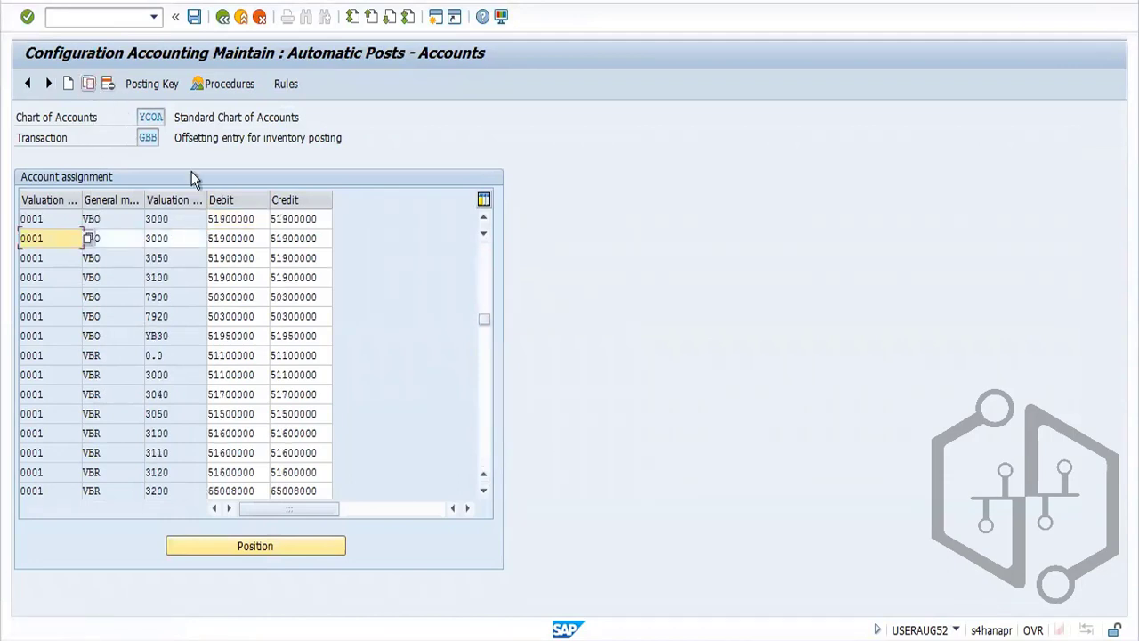
{"action": "double_click", "coordinate": [176, 238]}
{"action": "key", "text": "BackSpace"}
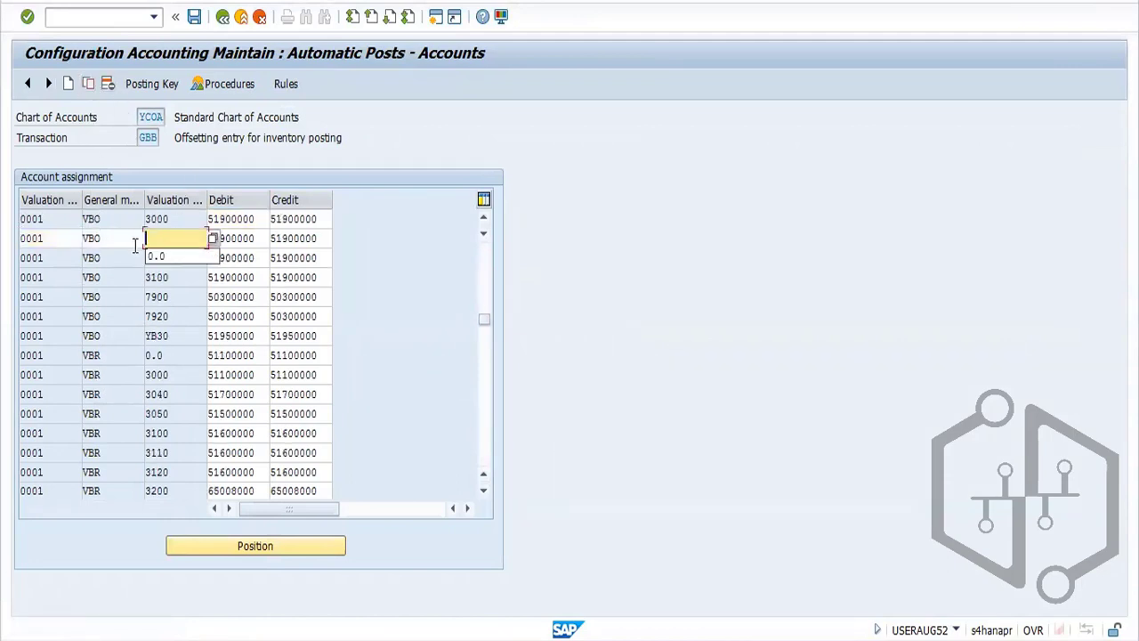
{"action": "key", "text": "Down"}
{"action": "key", "text": "Return"}
{"action": "key", "text": "Return"}
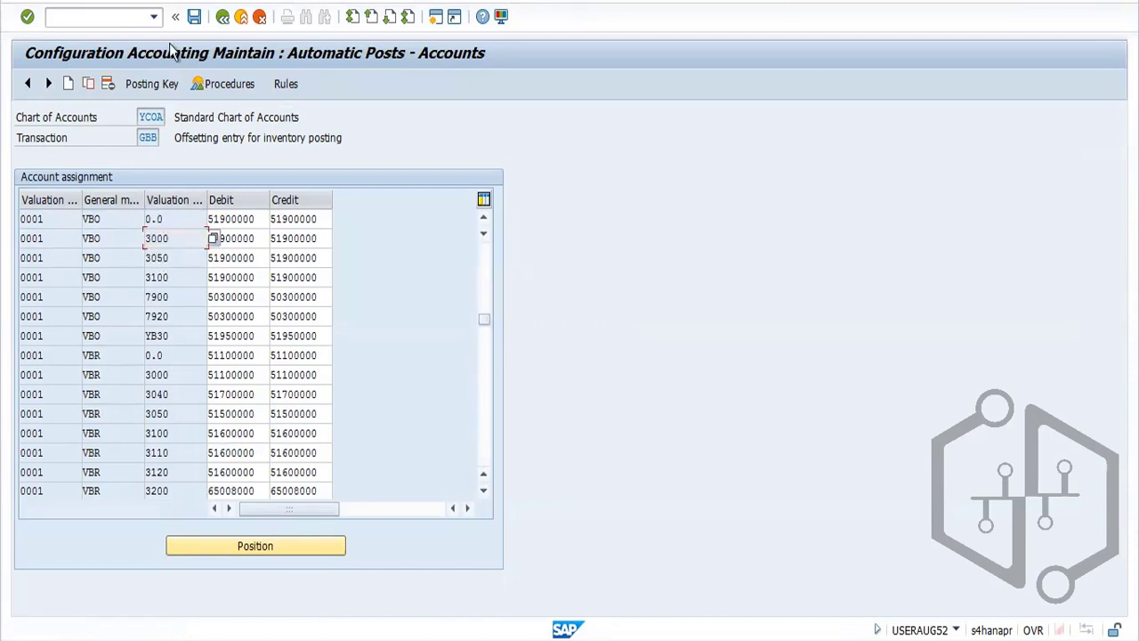
Save the new valuation class 0.0 assignment to the proposed customizing request and acknowledge the change
{"action": "left_click", "coordinate": [194, 16]}
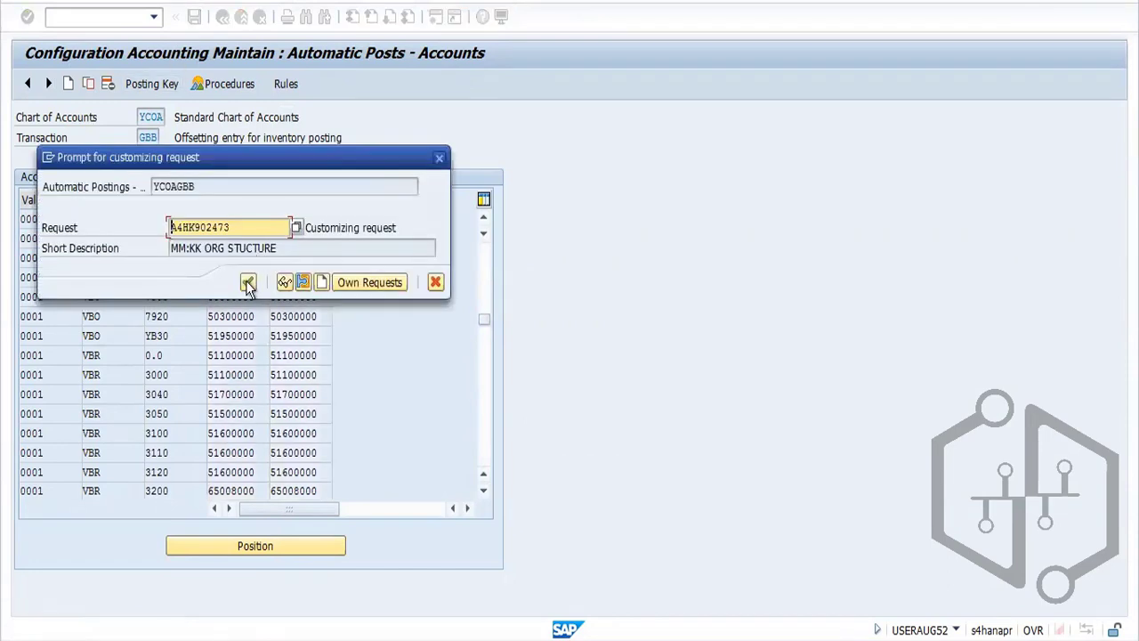
{"action": "left_click", "coordinate": [247, 282]}
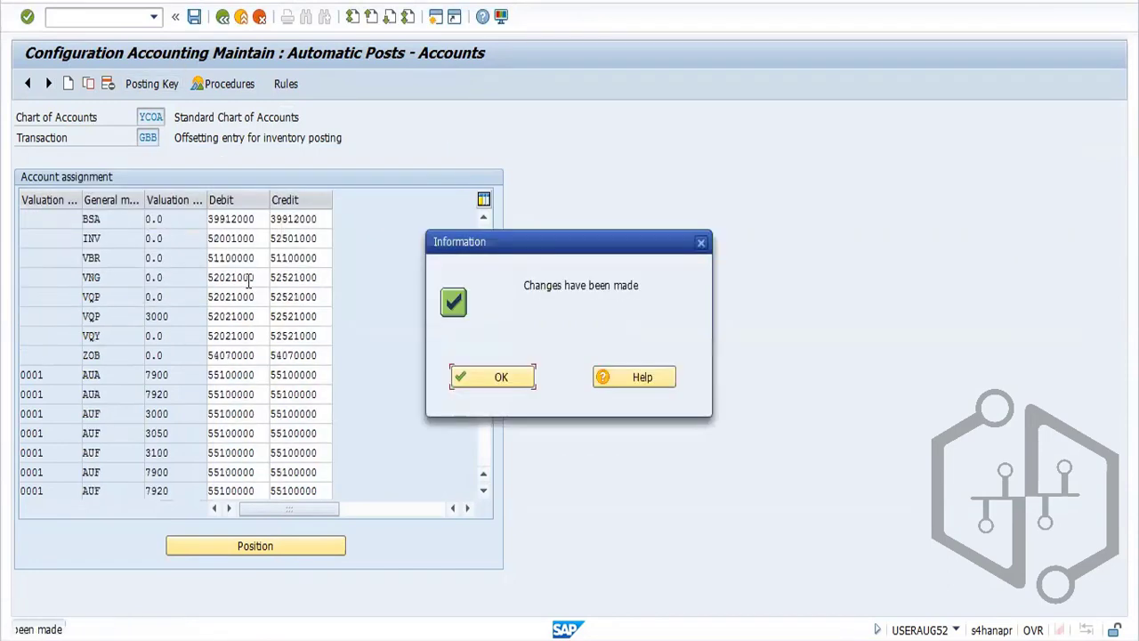
{"action": "left_click", "coordinate": [480, 377]}
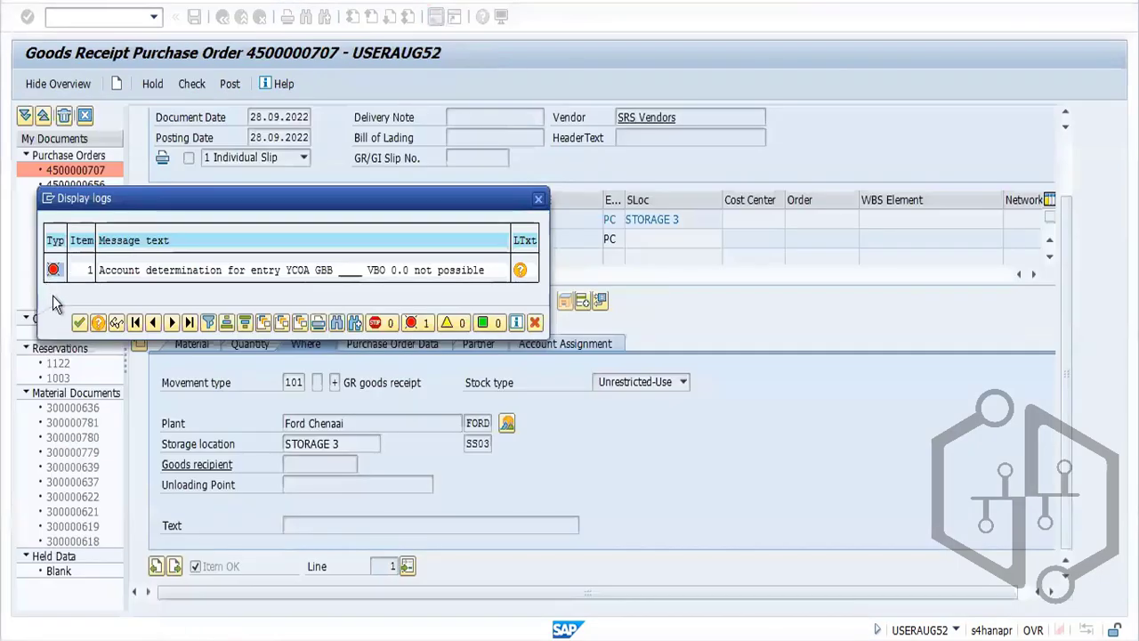
Close the open goods receipt log, run the document check again, and close the new log
{"action": "left_click", "coordinate": [80, 322]}
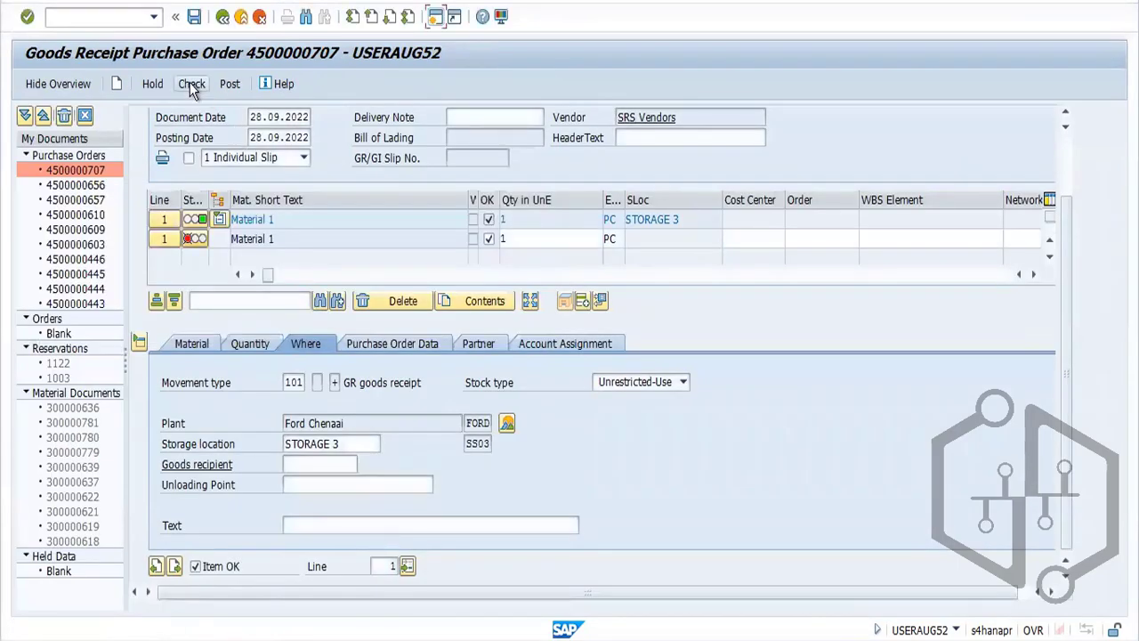
{"action": "left_click", "coordinate": [191, 86]}
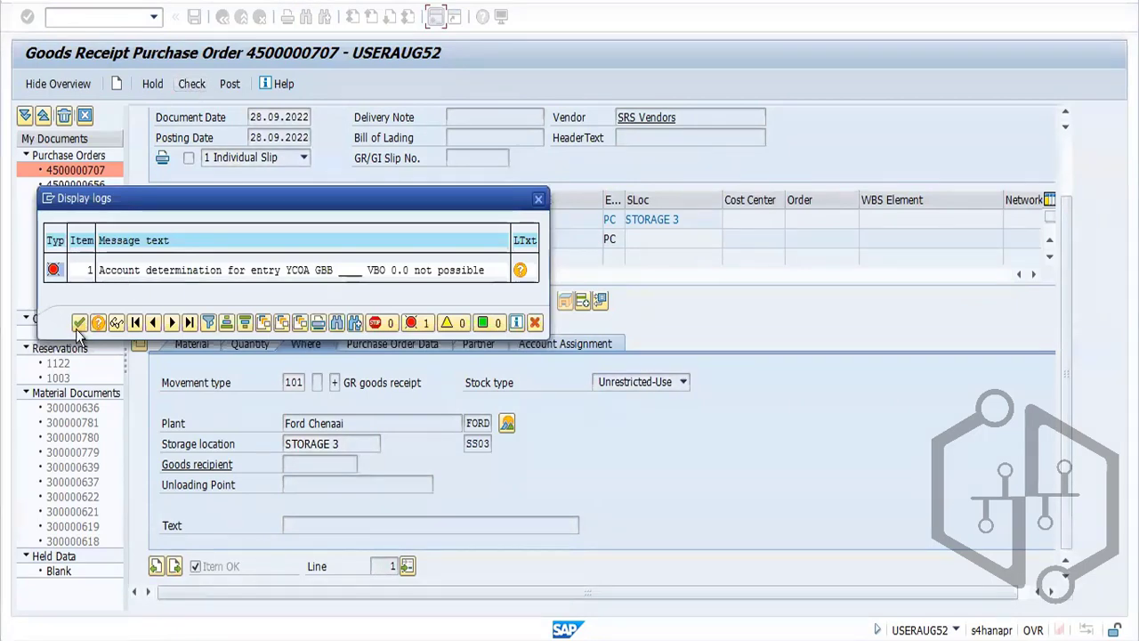
{"action": "left_click", "coordinate": [79, 322]}
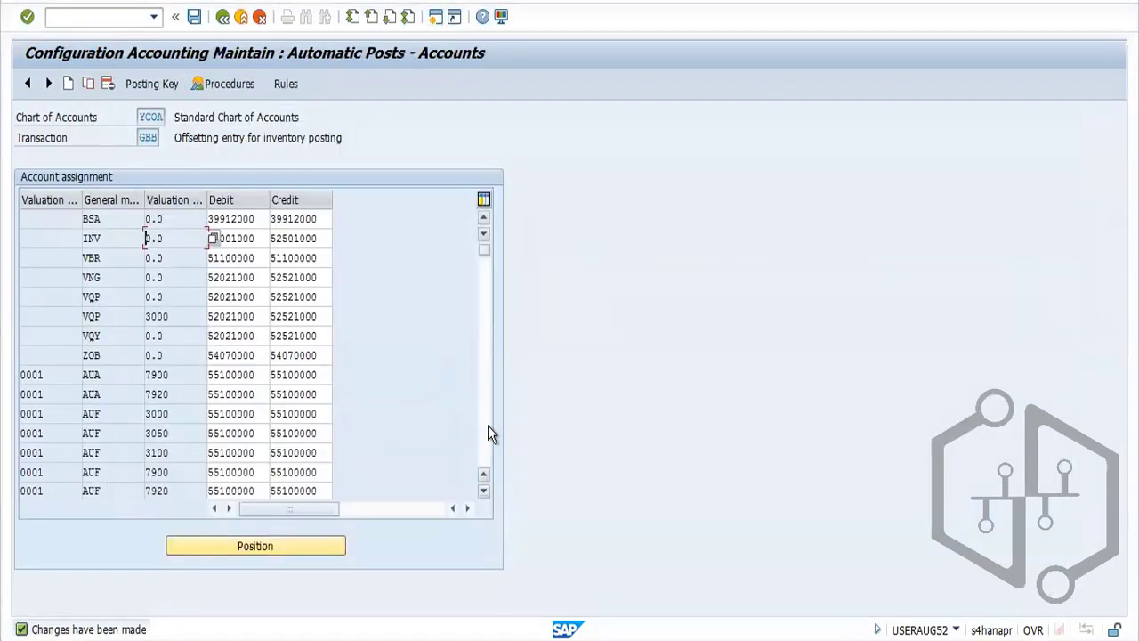
Copy the 0001 VBO 0.0 account assignment and clear the copy's valuation grouping entry
{"action": "scroll", "coordinate": [488, 425], "scroll_direction": "down", "scroll_amount": 10}
{"action": "scroll", "coordinate": [488, 425], "scroll_direction": "down", "scroll_amount": 5}
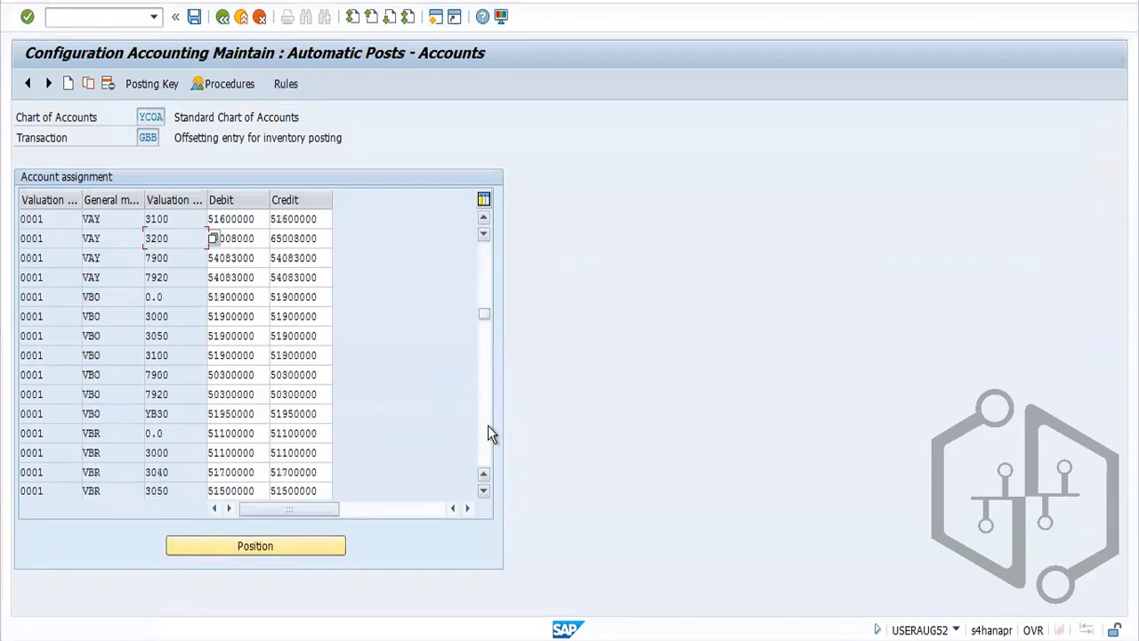
{"action": "left_click", "coordinate": [100, 298]}
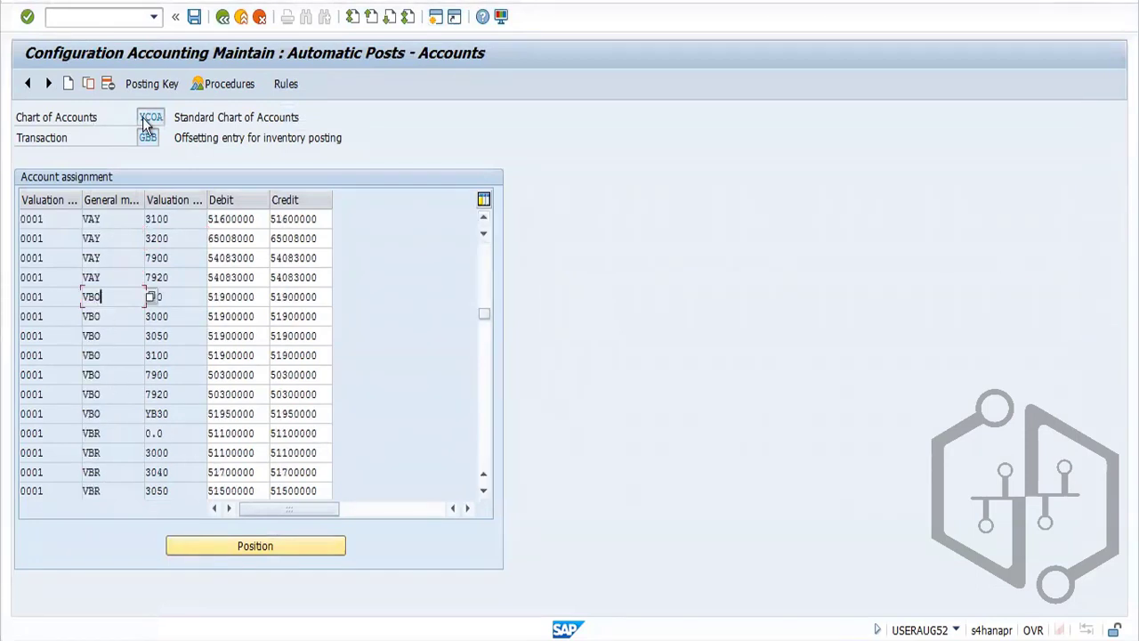
{"action": "left_click", "coordinate": [89, 84]}
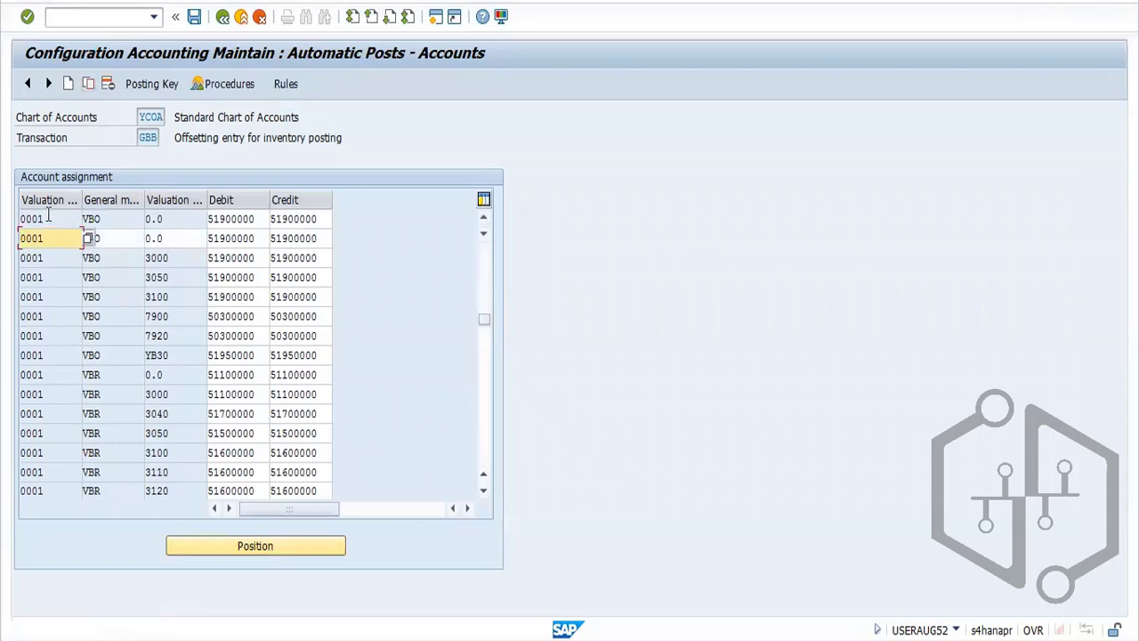
{"action": "left_click_drag", "start_coordinate": [44, 238], "coordinate": [8, 249]}
{"action": "key", "text": "BackSpace"}
{"action": "key", "text": "Return"}
Save the VBO assignment without a valuation grouping to the customizing request and acknowledge the change
{"action": "left_click", "coordinate": [197, 21]}
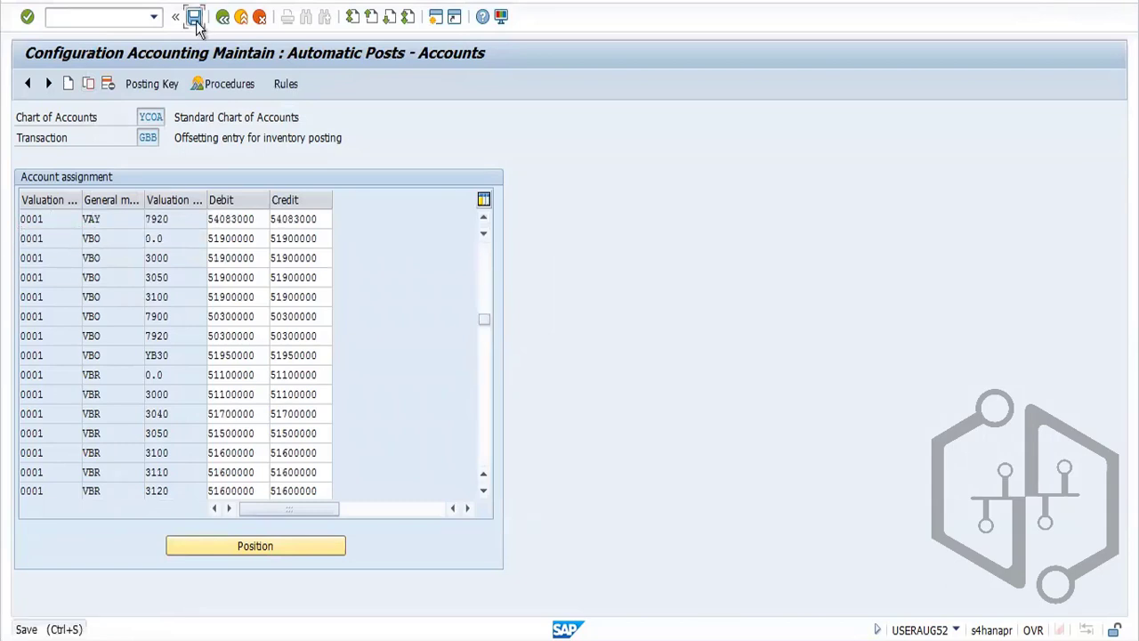
{"action": "key", "text": "Return"}
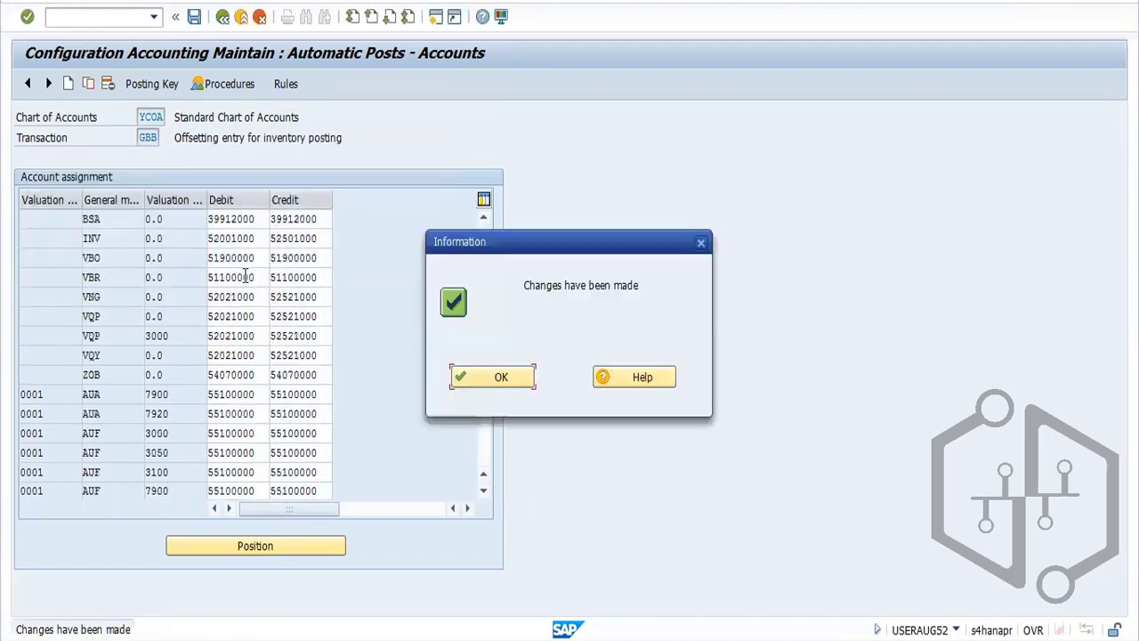
{"action": "left_click", "coordinate": [481, 379]}
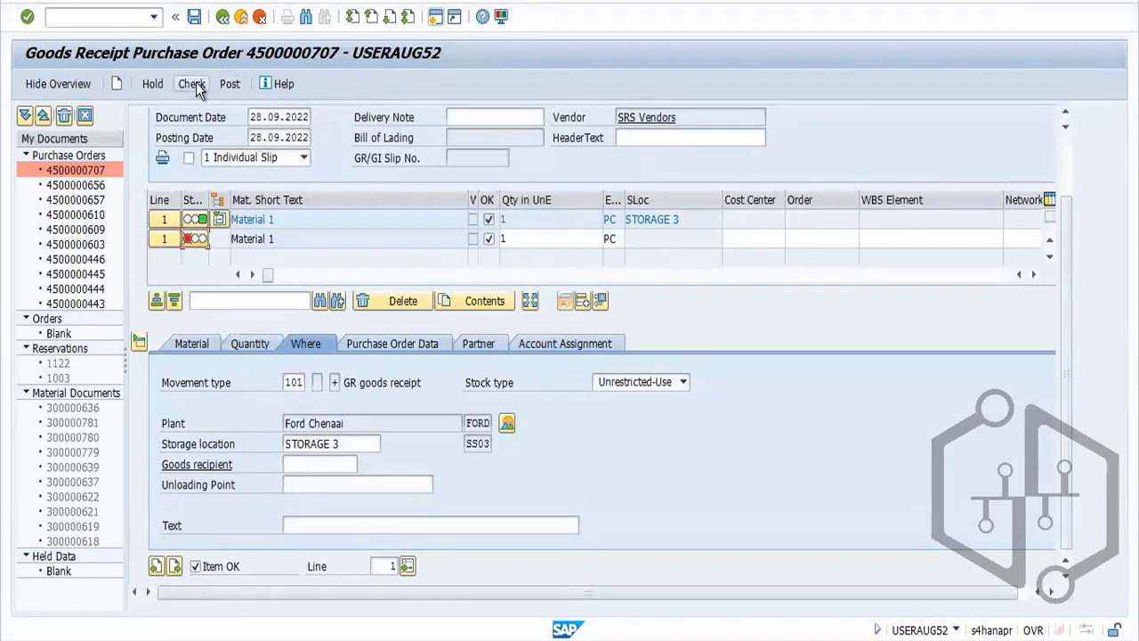
Recheck the goods receipt document and try to post it
{"action": "left_click", "coordinate": [195, 85]}
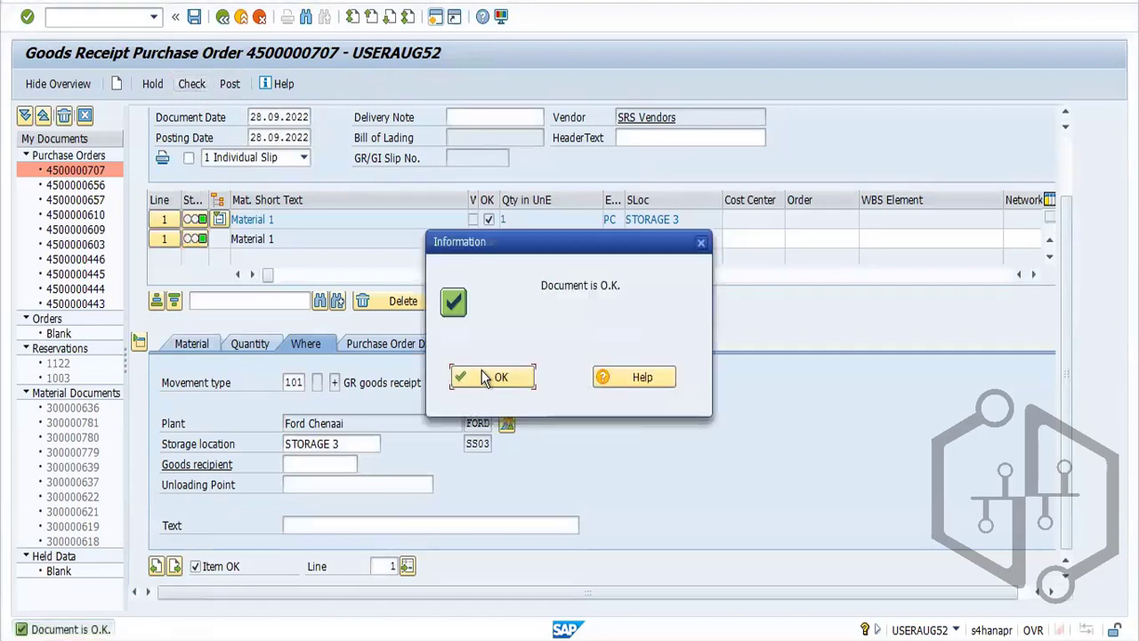
{"action": "left_click", "coordinate": [482, 374]}
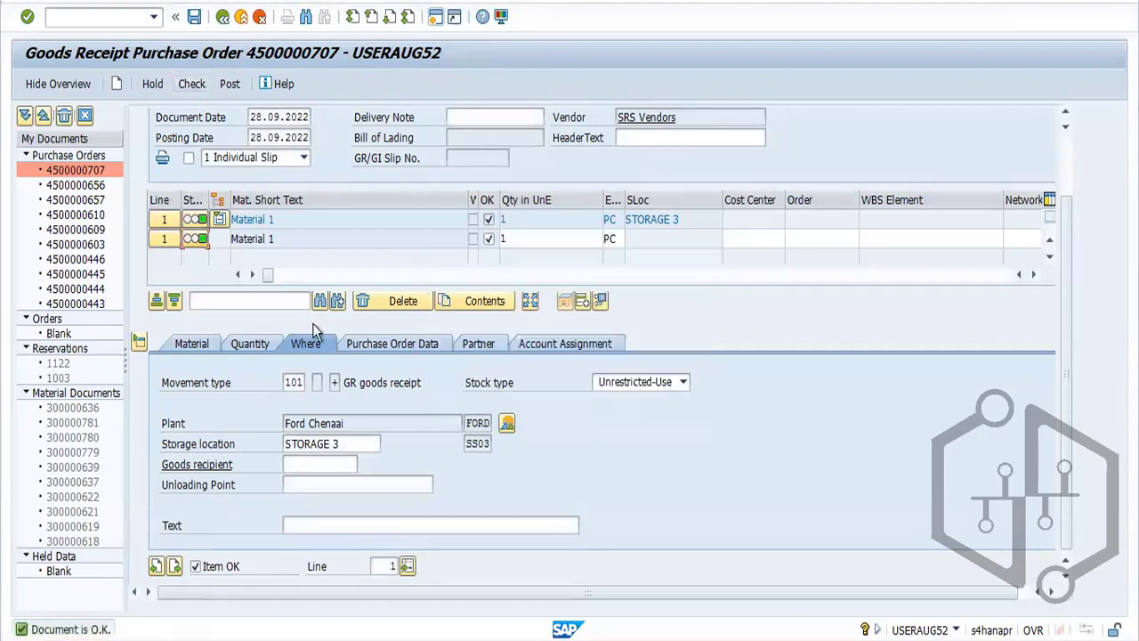
{"action": "left_click", "coordinate": [228, 86]}
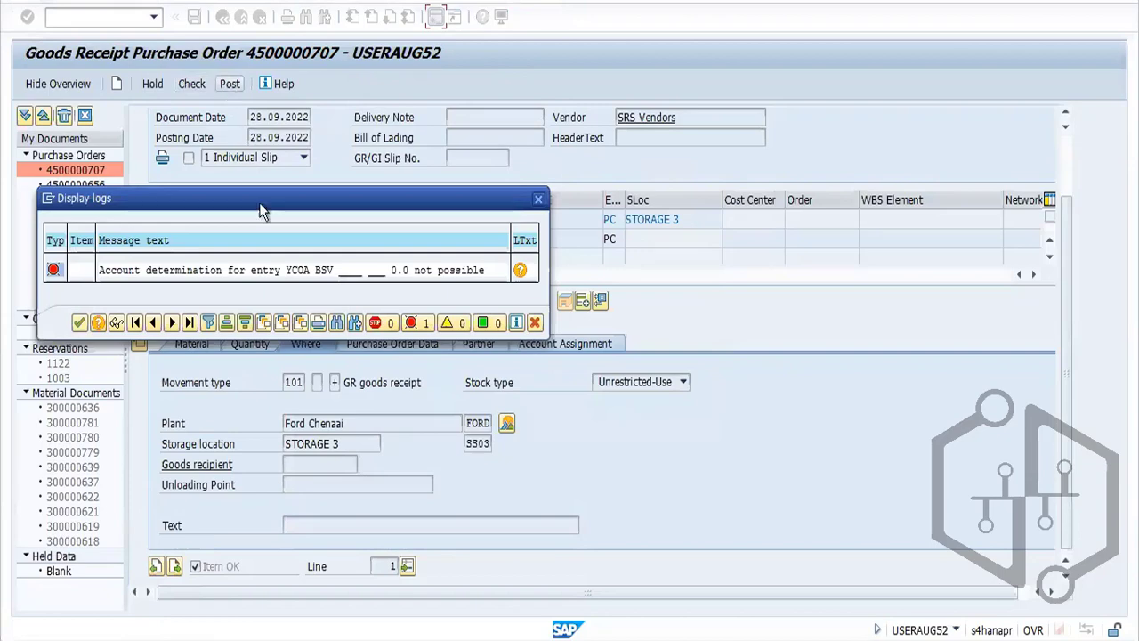
Leave the GBB account assignments in the configuration session and open those of transaction BSV, Change in stock account
{"action": "double_click", "coordinate": [261, 272]}
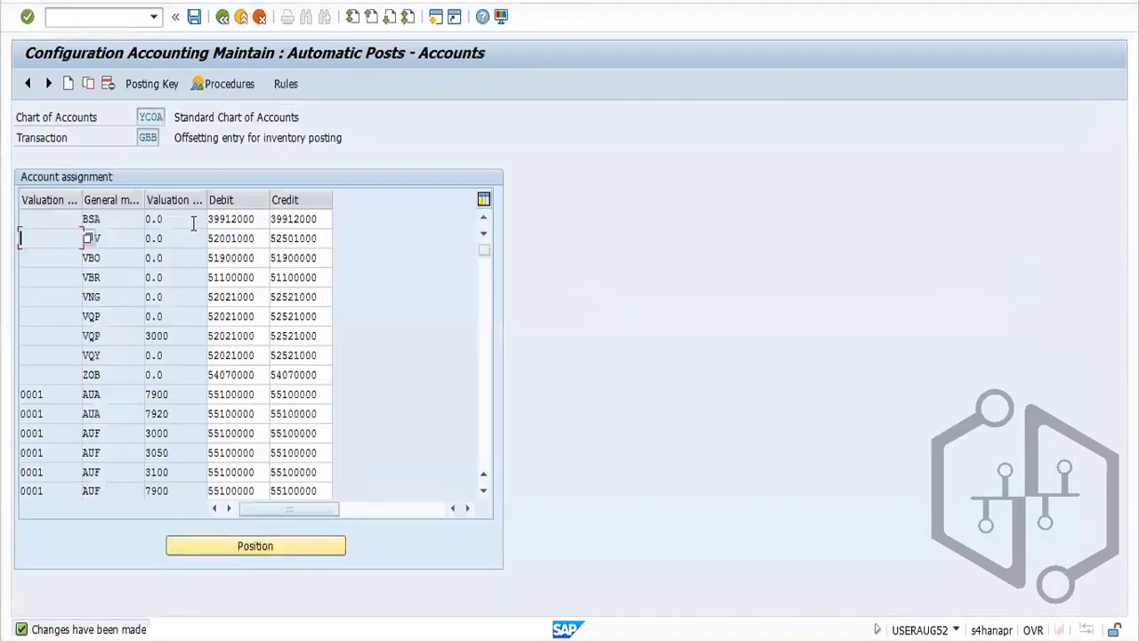
{"action": "key", "text": "alt+Tab"}
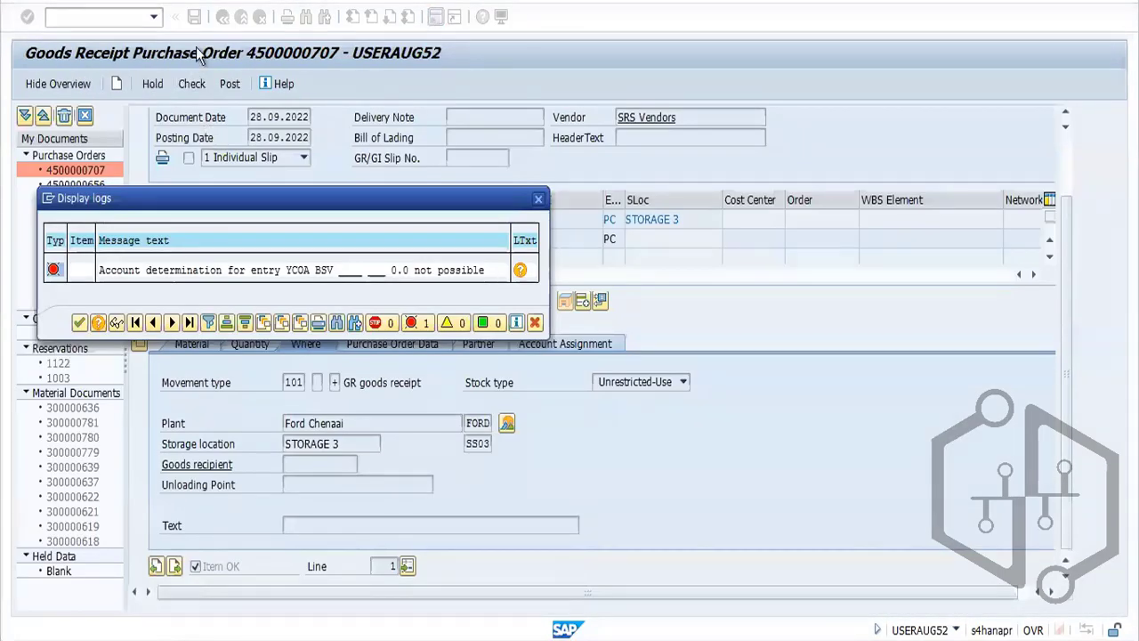
{"action": "key", "text": "alt+Tab"}
{"action": "left_click", "coordinate": [194, 17]}
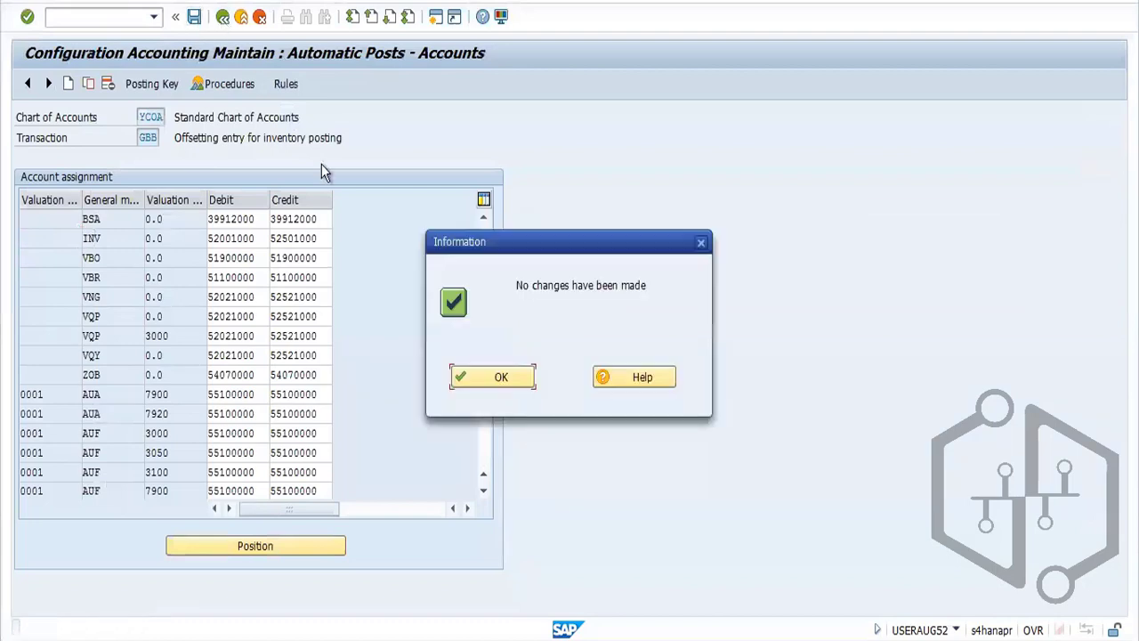
{"action": "left_click", "coordinate": [501, 383]}
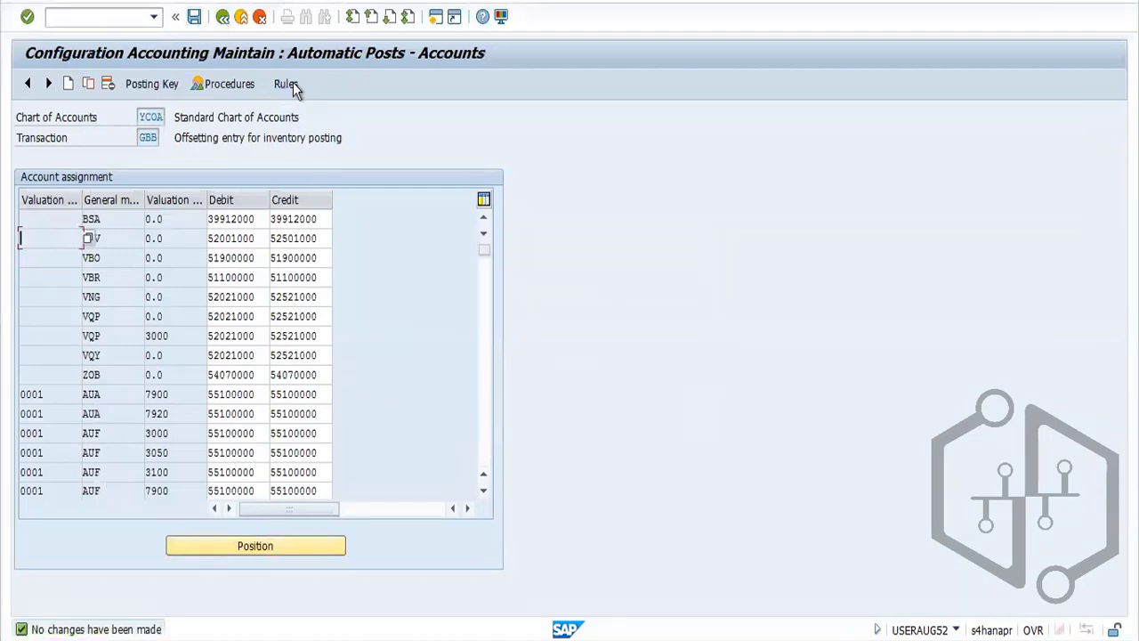
{"action": "left_click", "coordinate": [222, 17]}
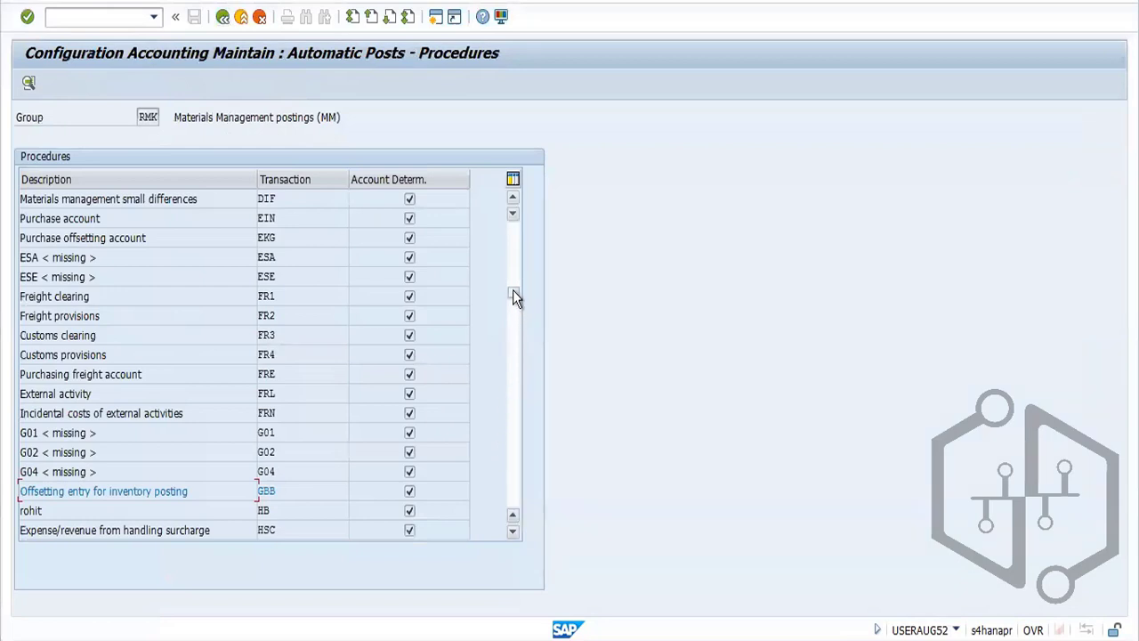
{"action": "left_click_drag", "start_coordinate": [515, 296], "coordinate": [513, 239]}
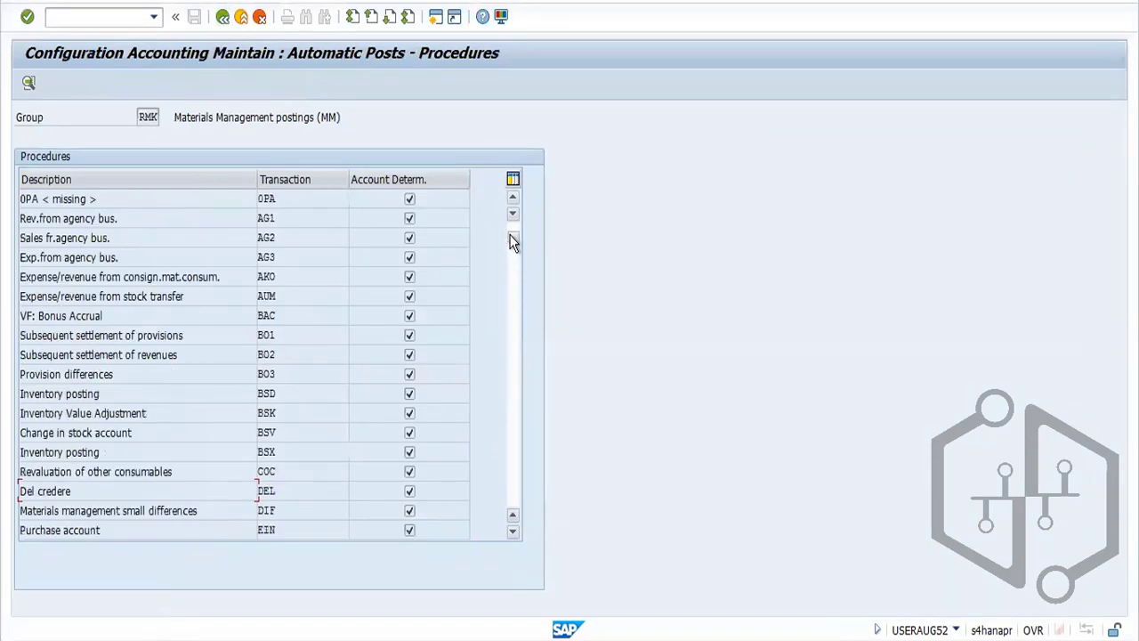
{"action": "double_click", "coordinate": [279, 433]}
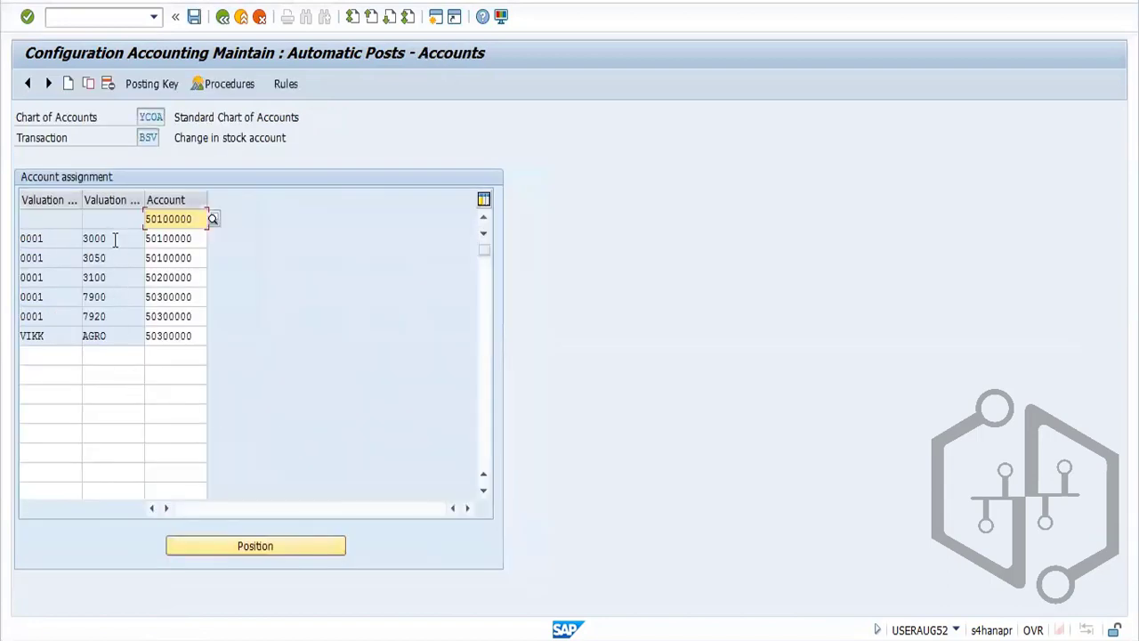
Add a BSV entry with no valuation grouping, valuation class 0.0 and account 50100000, copied from the 0001/3000 row
{"action": "left_click_drag", "start_coordinate": [114, 238], "coordinate": [77, 244]}
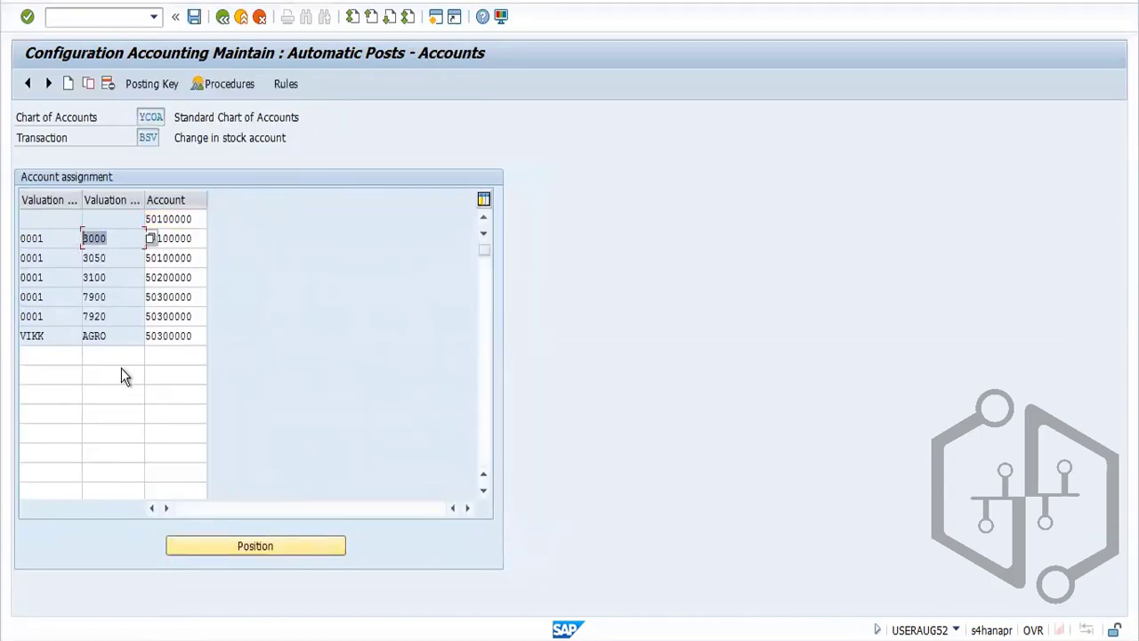
{"action": "left_click", "coordinate": [97, 355]}
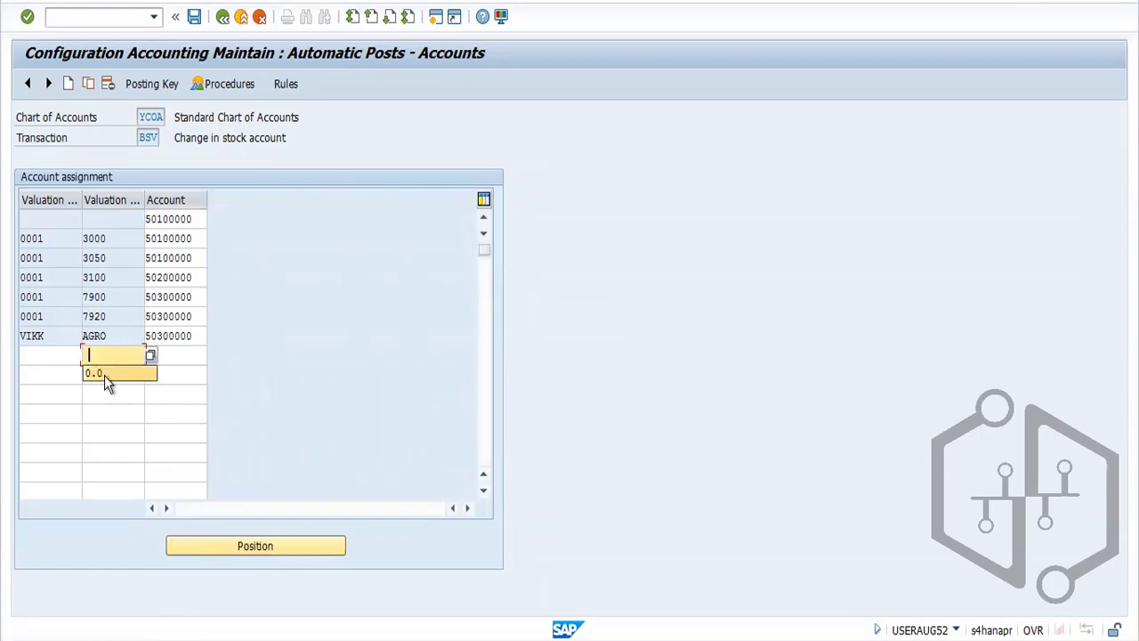
{"action": "left_click", "coordinate": [104, 375]}
{"action": "left_click_drag", "start_coordinate": [196, 239], "coordinate": [118, 237]}
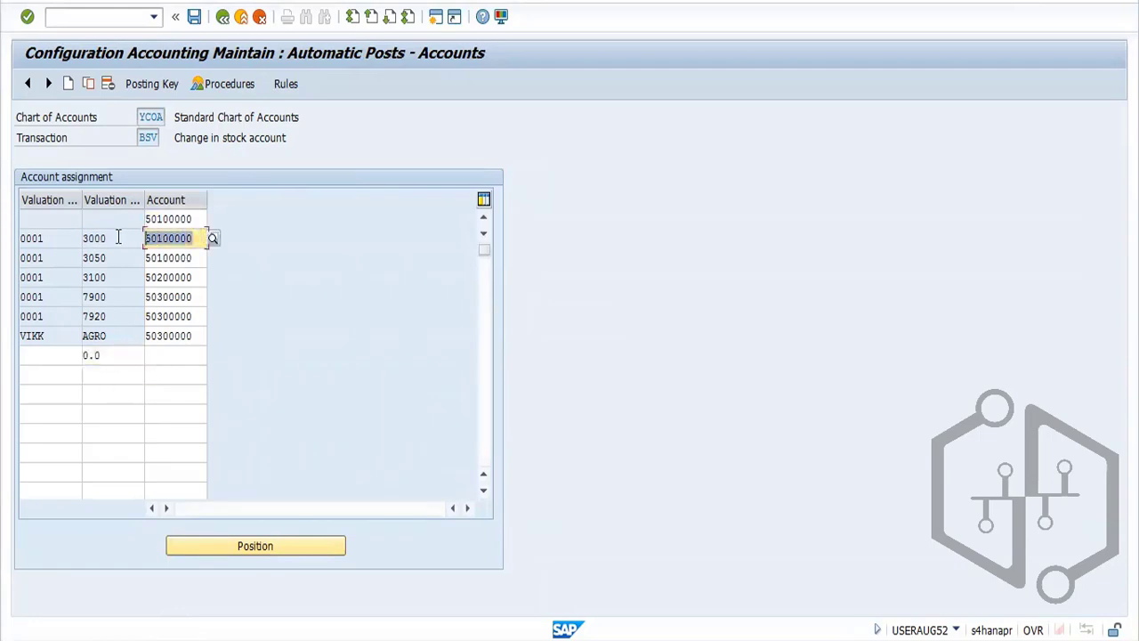
{"action": "key", "text": "ctrl+c"}
{"action": "left_click", "coordinate": [168, 360]}
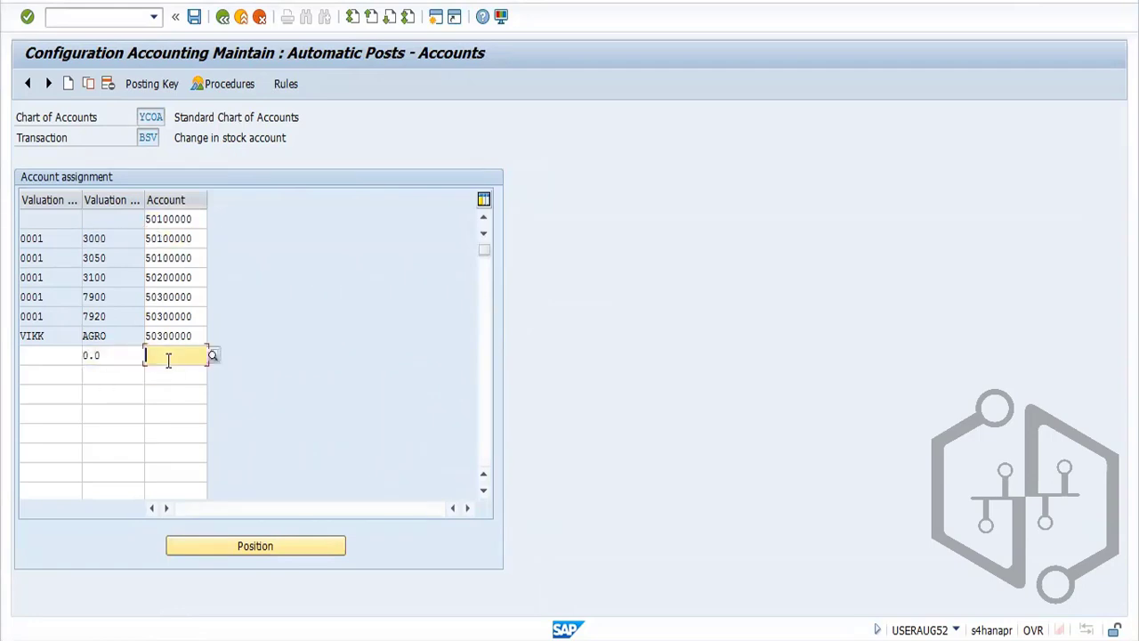
{"action": "key", "text": "ctrl+v"}
Add a second BSV entry with valuation grouping 0001, valuation class 0.0 and account 50100000
{"action": "left_click", "coordinate": [116, 375]}
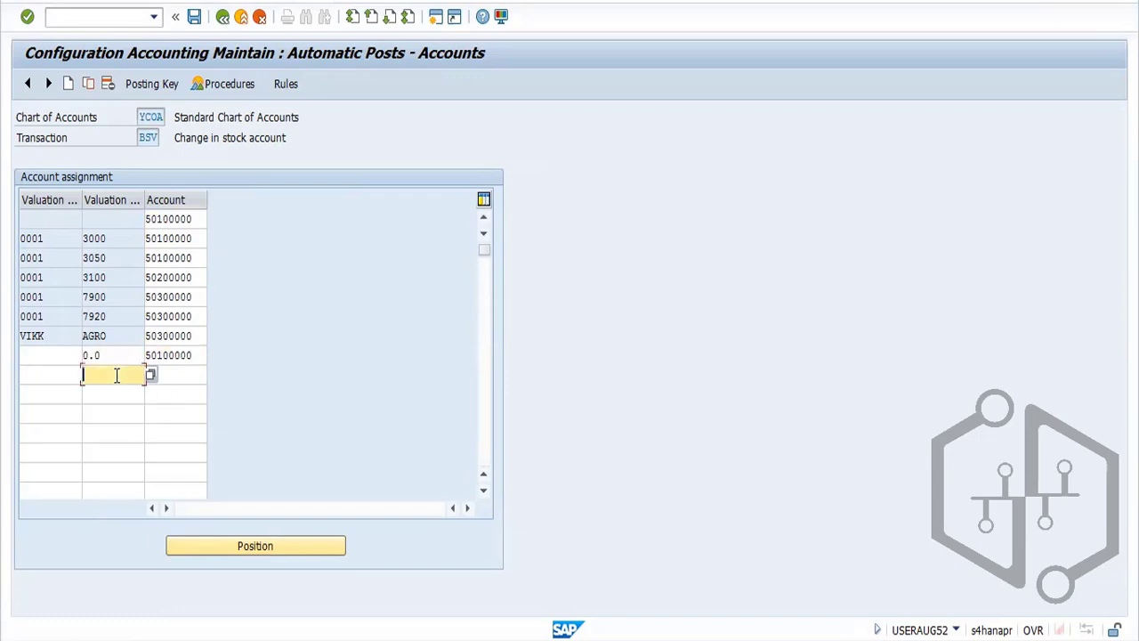
{"action": "left_click", "coordinate": [121, 393]}
{"action": "left_click", "coordinate": [178, 378]}
{"action": "key", "text": "ctrl+v"}
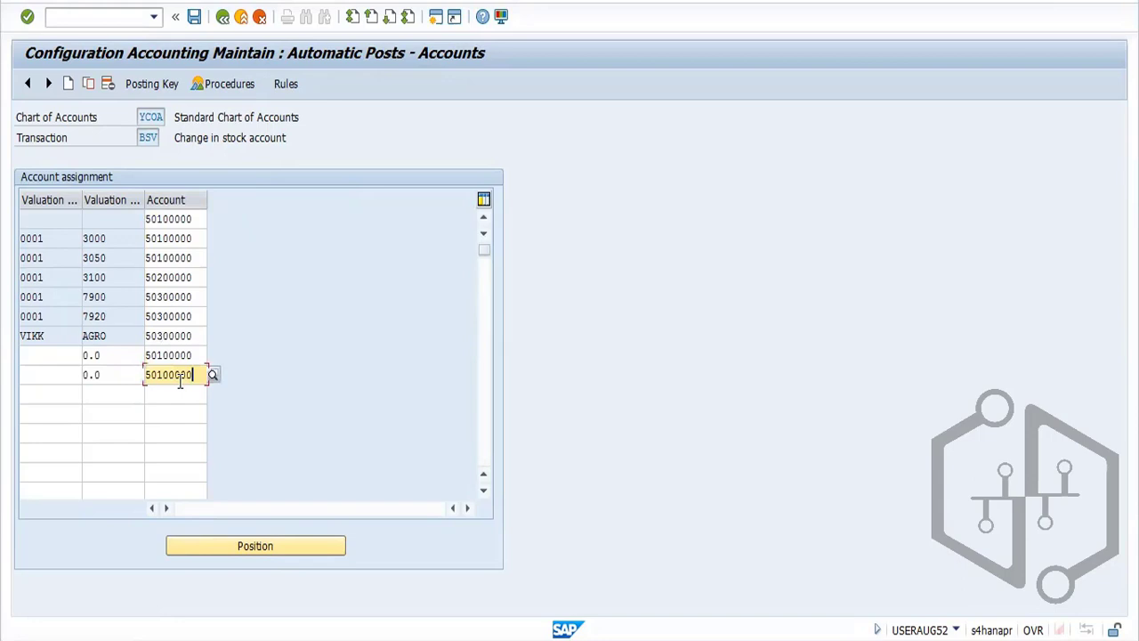
{"action": "left_click", "coordinate": [51, 375]}
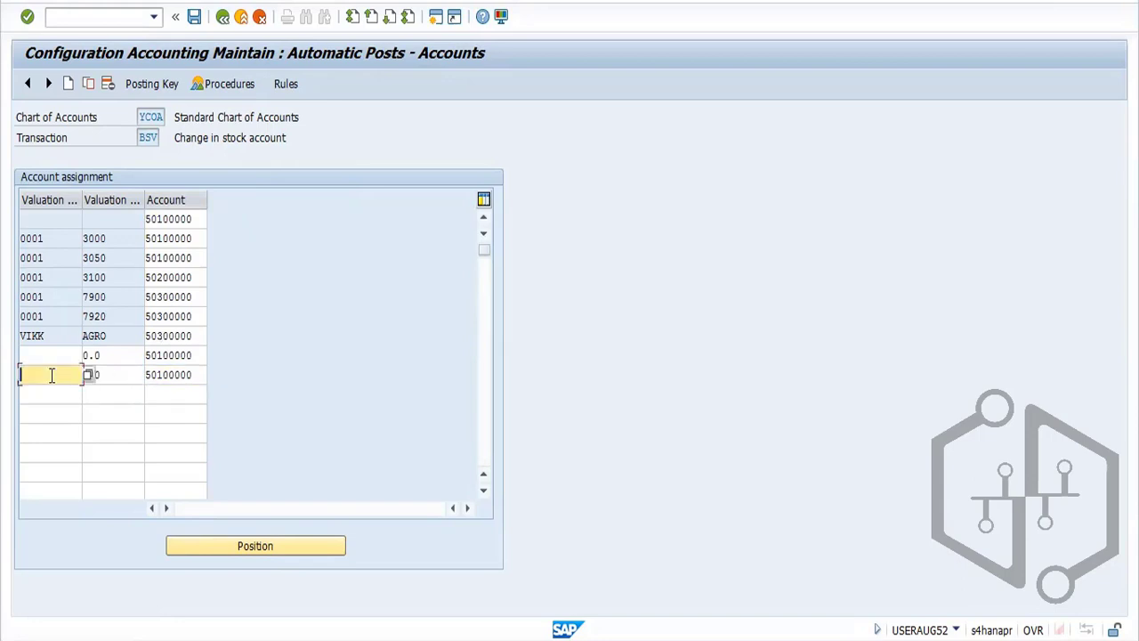
{"action": "type", "text": "0001"}
{"action": "key", "text": "Return"}
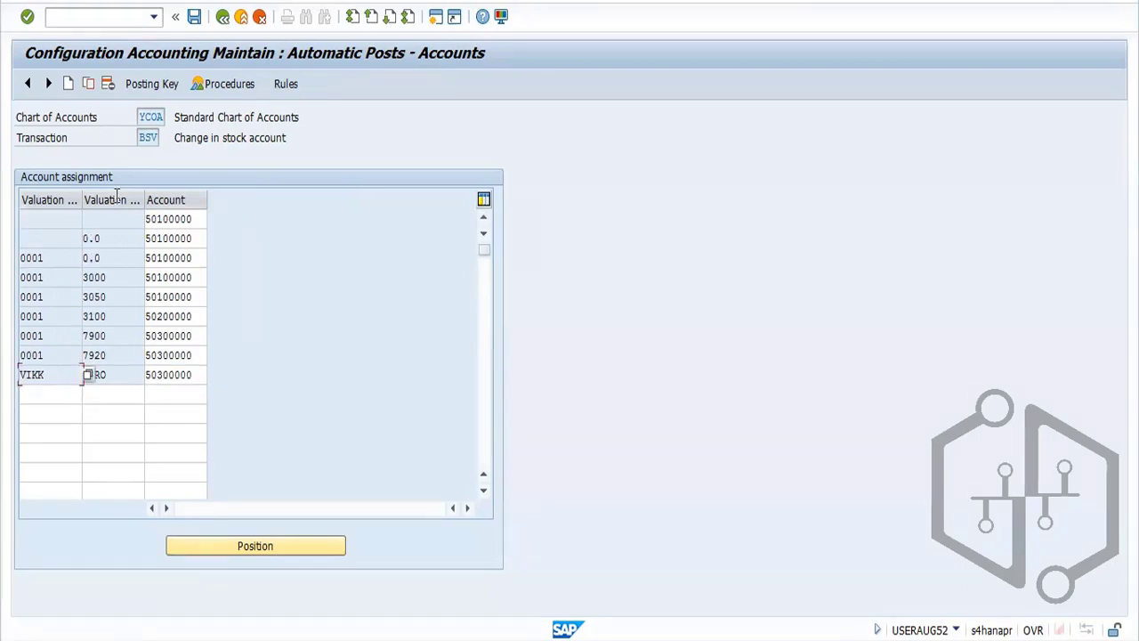
Save the new BSV assignments to the proposed customizing request and acknowledge the change
{"action": "left_click", "coordinate": [196, 18]}
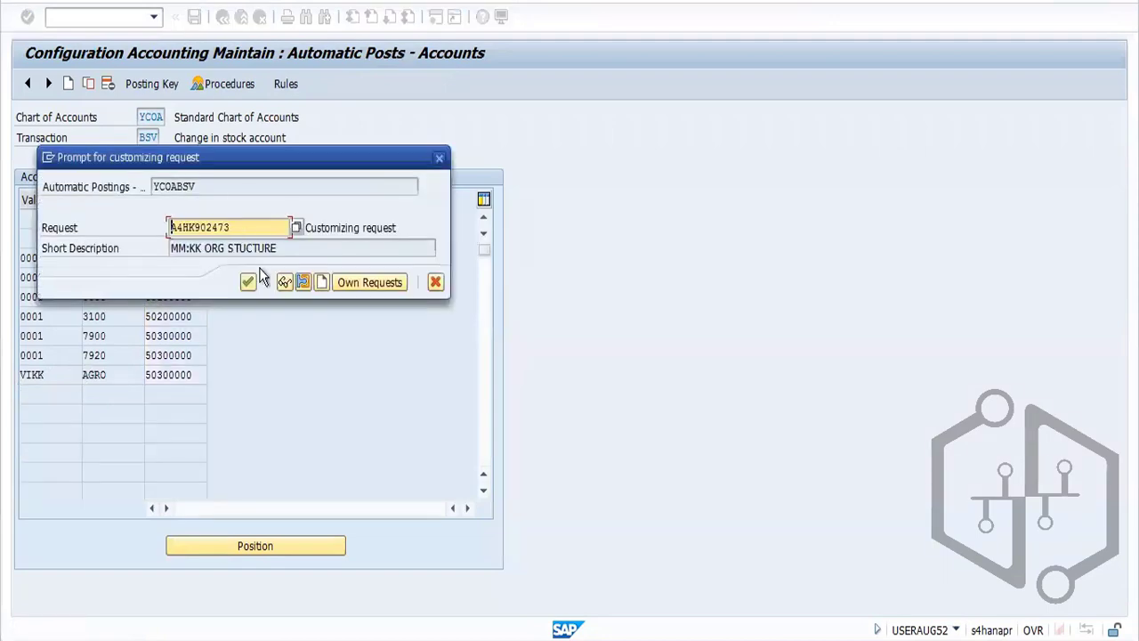
{"action": "left_click", "coordinate": [247, 282]}
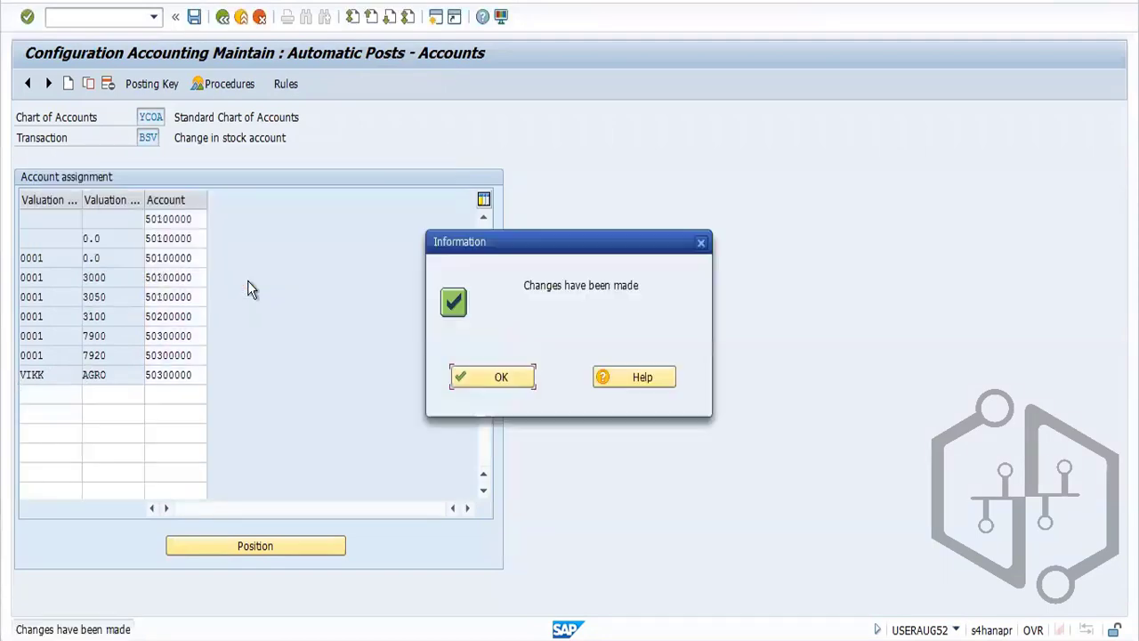
{"action": "left_click", "coordinate": [468, 379]}
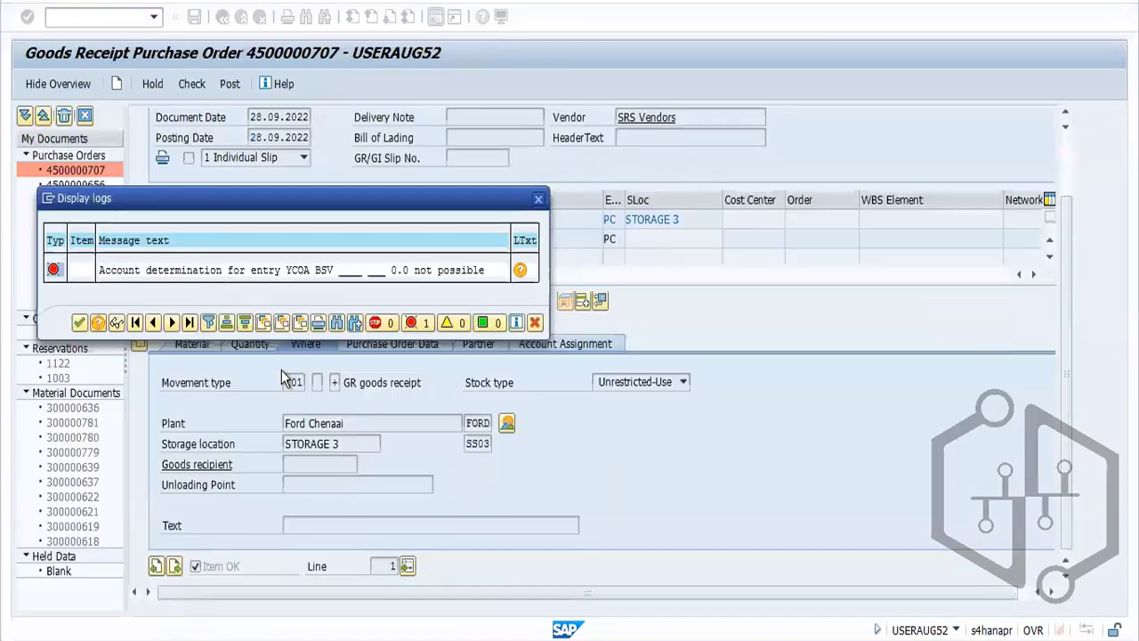
Close the BSV error log, recheck the goods receipt for the purchase order and try to post it
{"action": "left_click", "coordinate": [80, 325]}
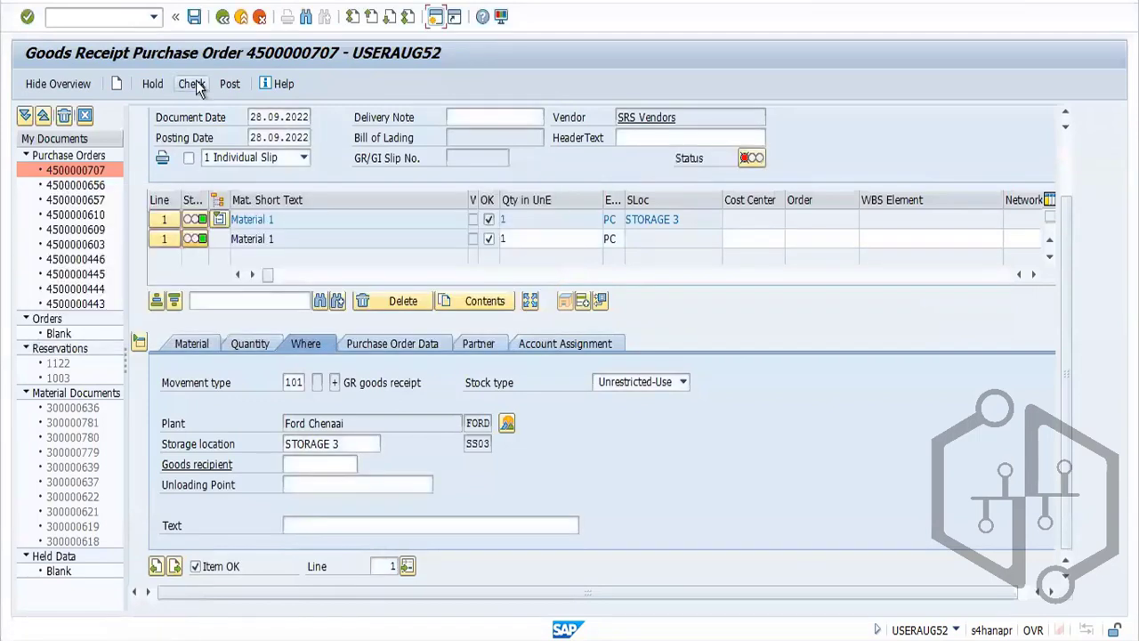
{"action": "left_click", "coordinate": [193, 84]}
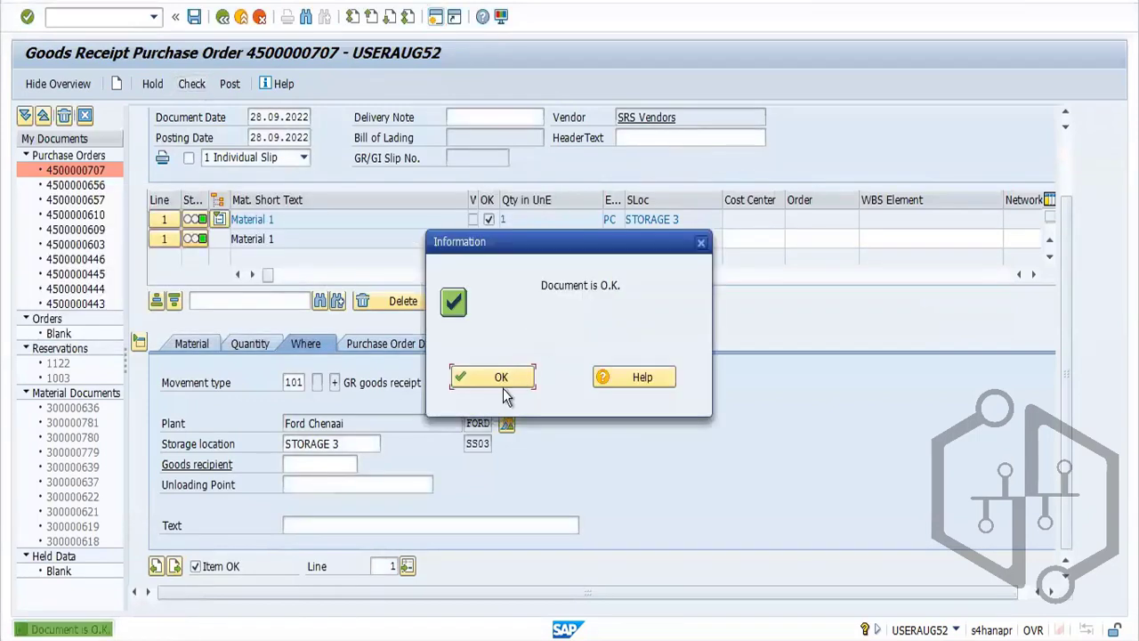
{"action": "left_click", "coordinate": [480, 381]}
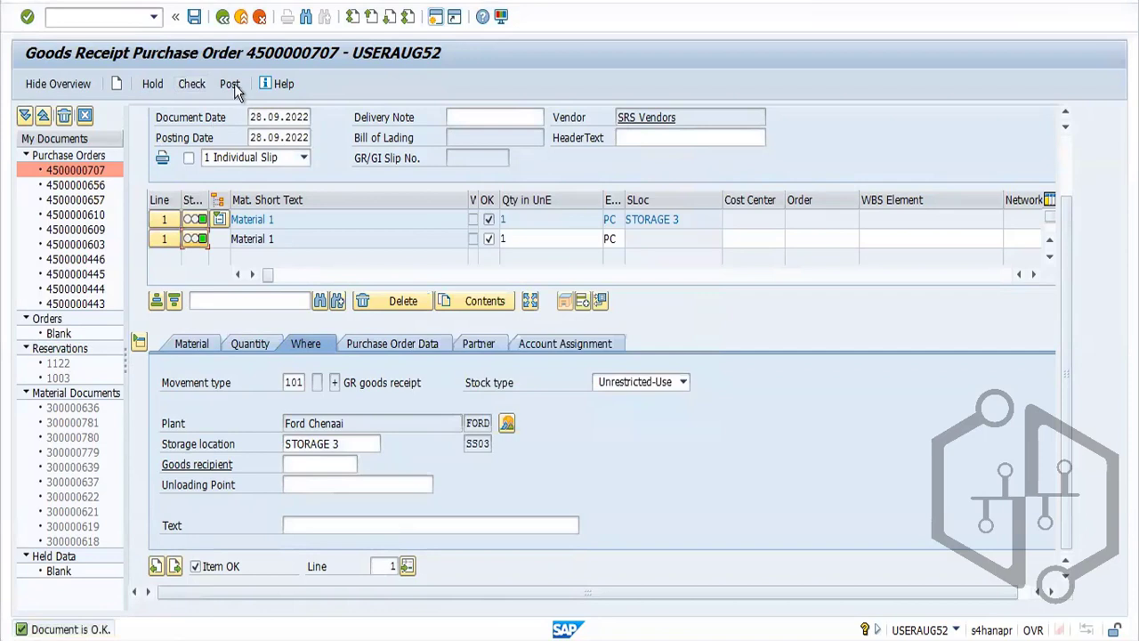
{"action": "left_click", "coordinate": [230, 84]}
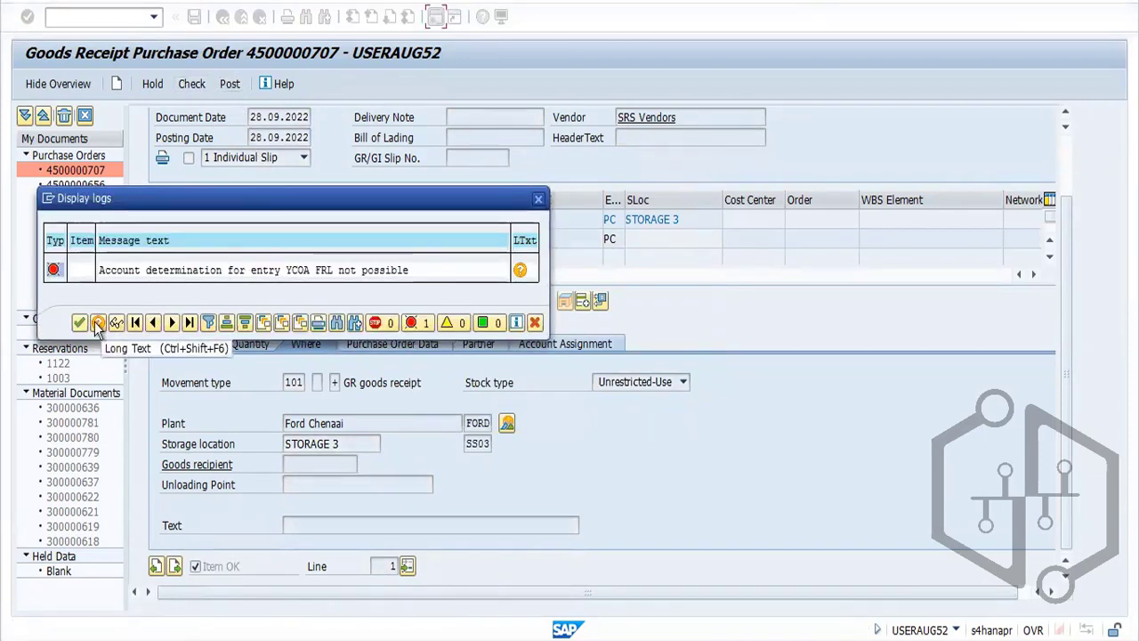
Open the FRL error's long text, proceed to its automatic posting customizing and cancel the valuation area prompt
{"action": "left_click", "coordinate": [219, 272]}
{"action": "double_click", "coordinate": [220, 271]}
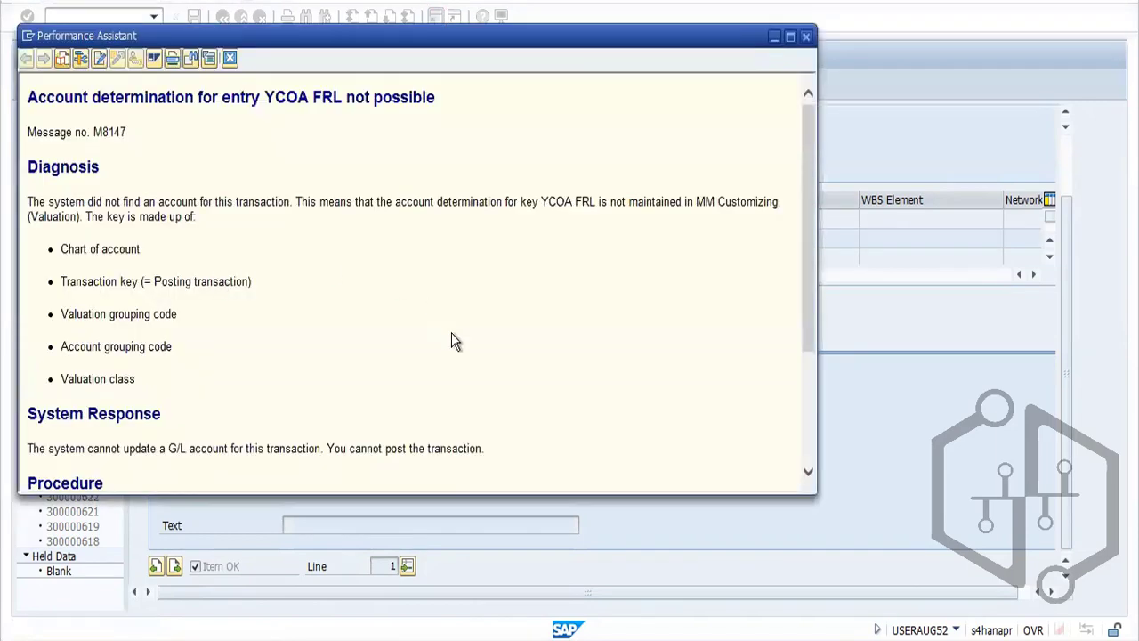
{"action": "left_click_drag", "start_coordinate": [808, 299], "coordinate": [814, 421]}
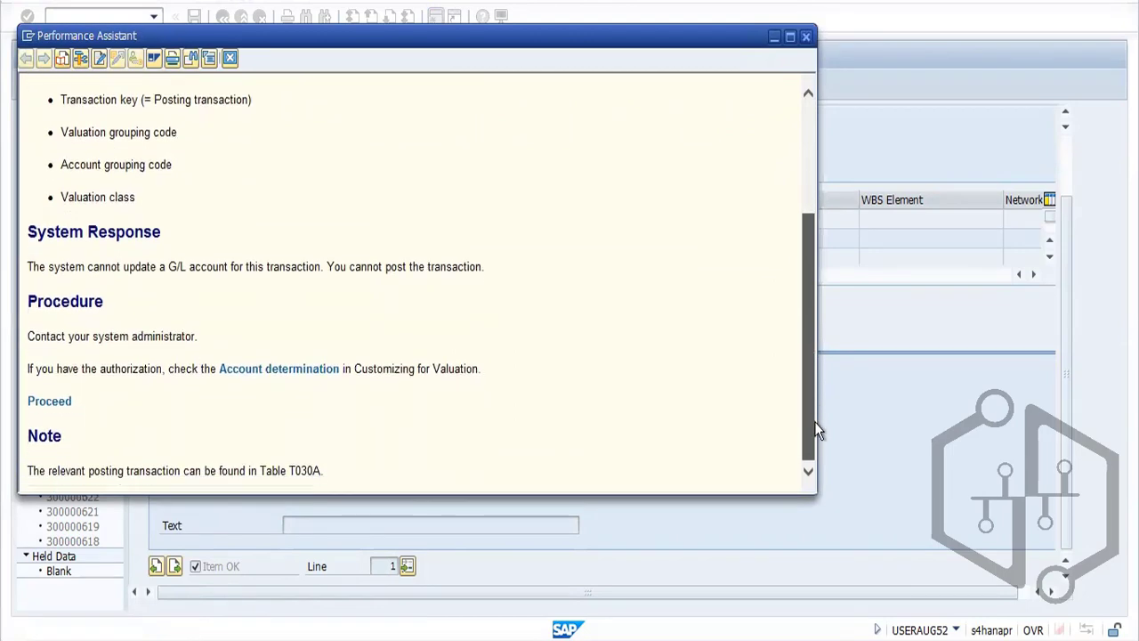
{"action": "left_click", "coordinate": [55, 402]}
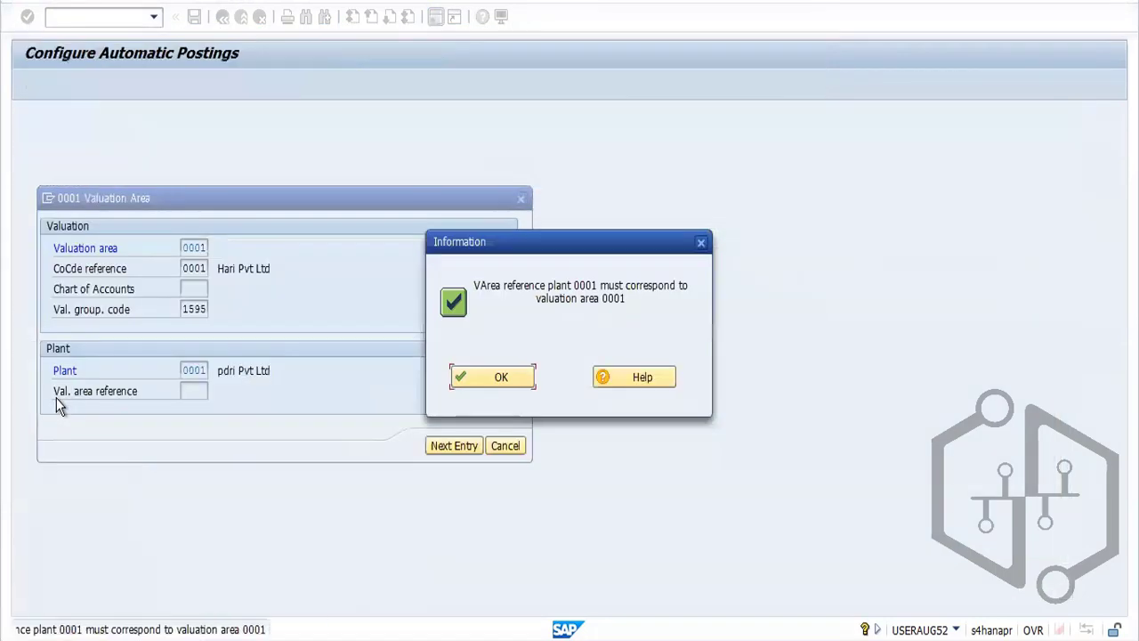
{"action": "left_click", "coordinate": [513, 378]}
{"action": "left_click", "coordinate": [505, 446]}
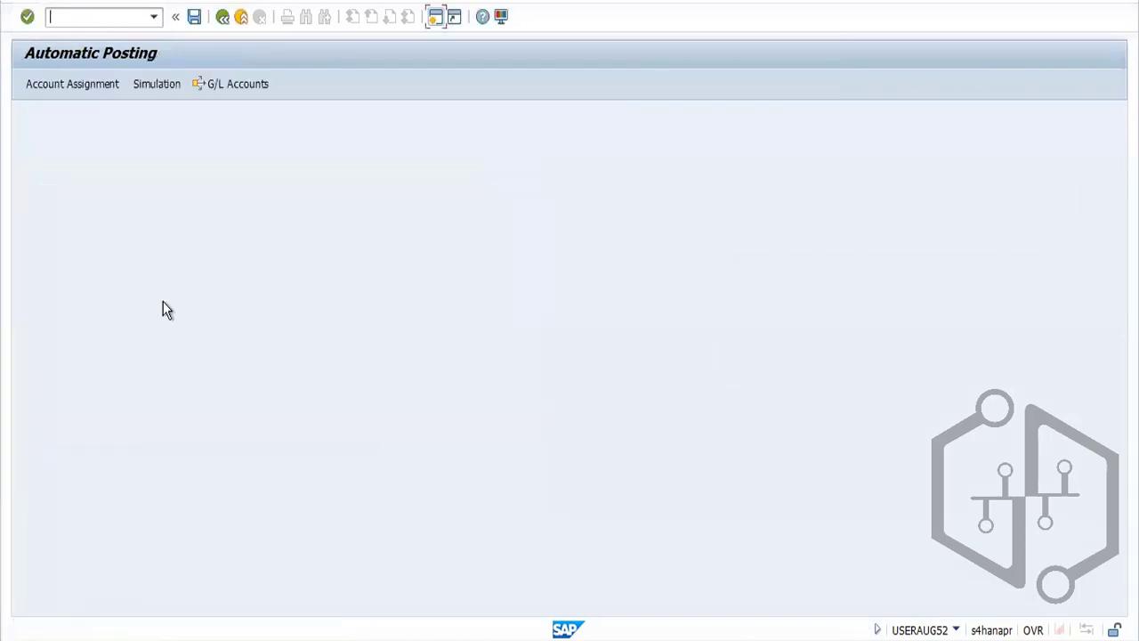
Display the account assignments of transaction FRL, External activity, for chart of accounts YCOA
{"action": "left_click", "coordinate": [86, 82]}
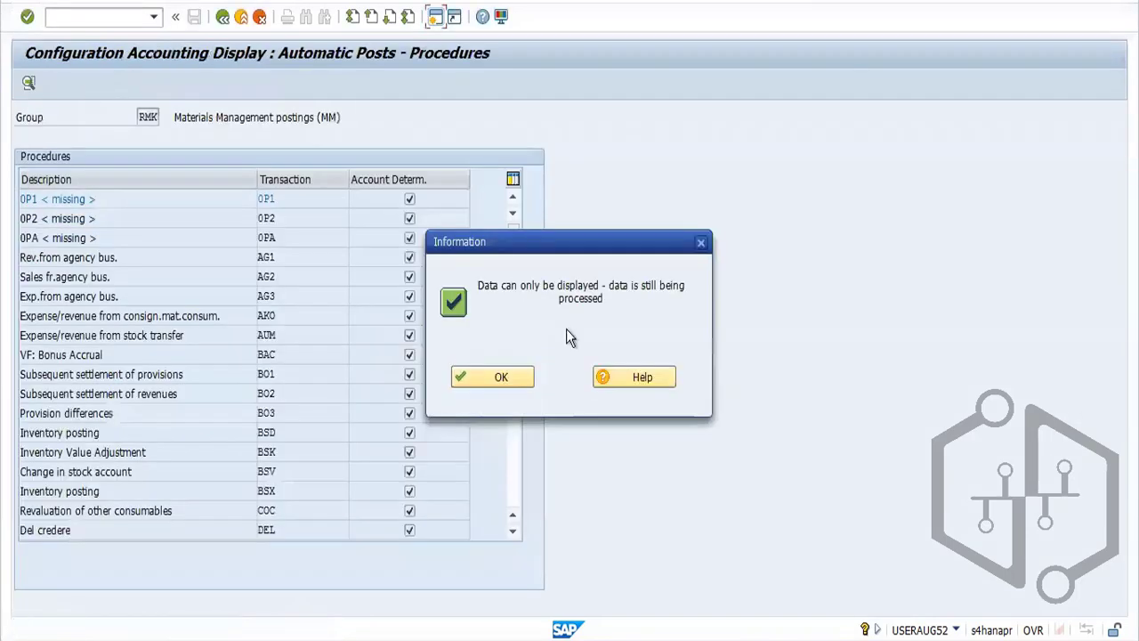
{"action": "left_click", "coordinate": [504, 376]}
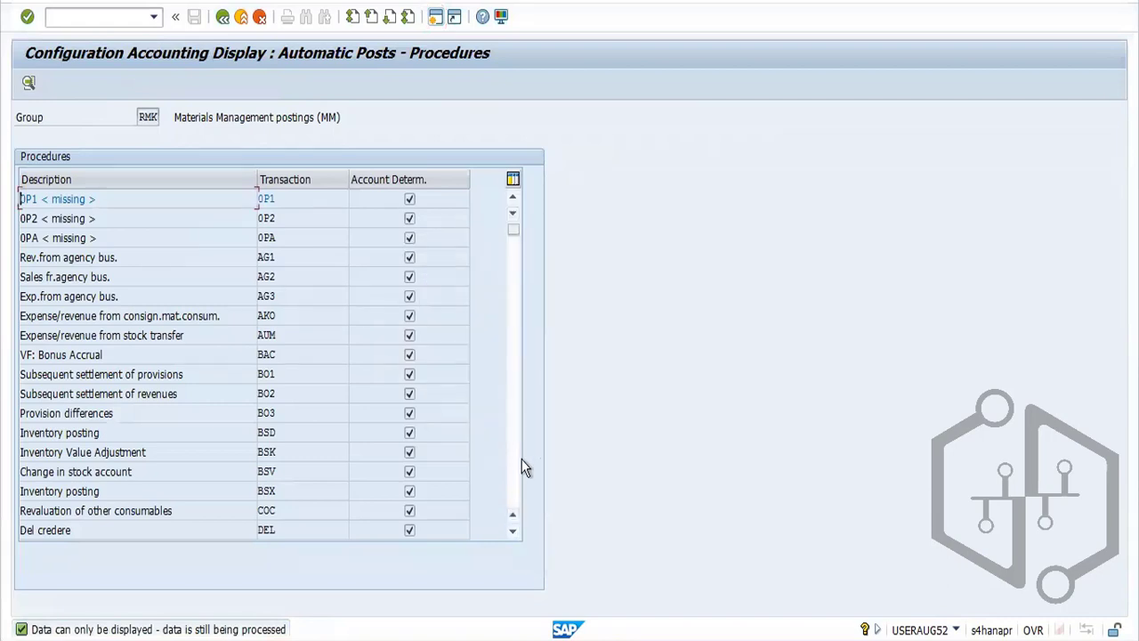
{"action": "left_click", "coordinate": [518, 481]}
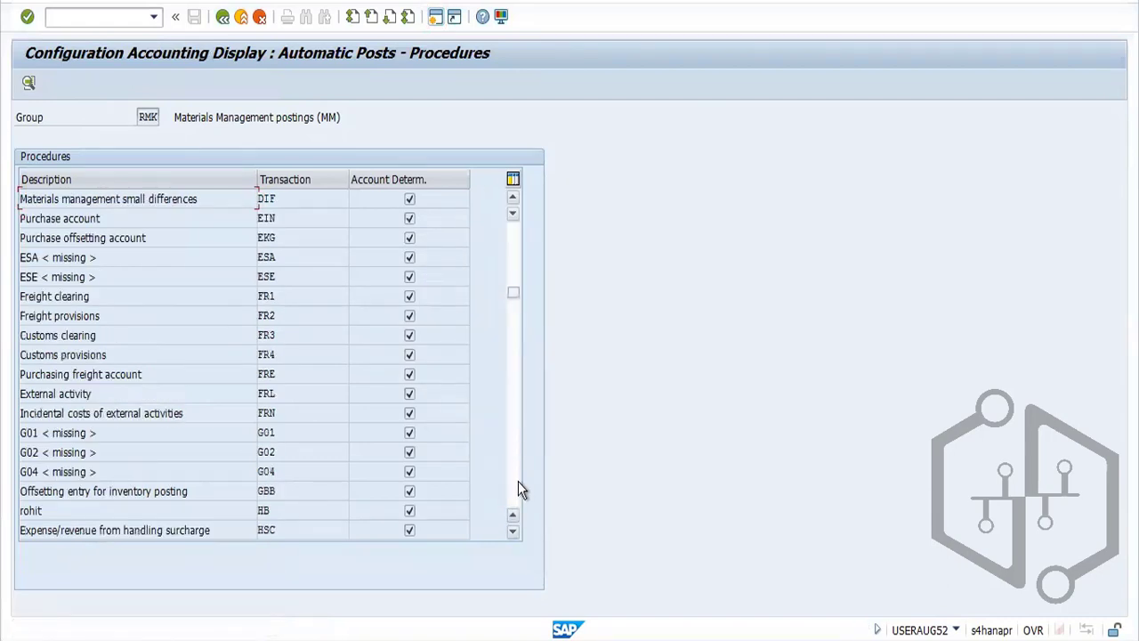
{"action": "double_click", "coordinate": [278, 394]}
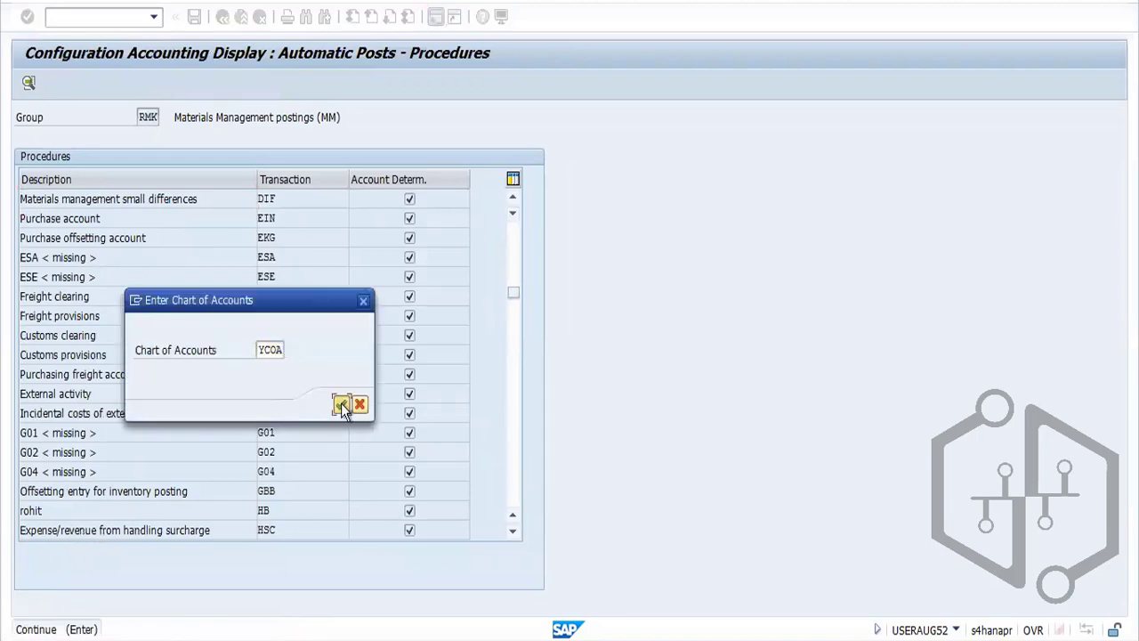
{"action": "left_click", "coordinate": [342, 406]}
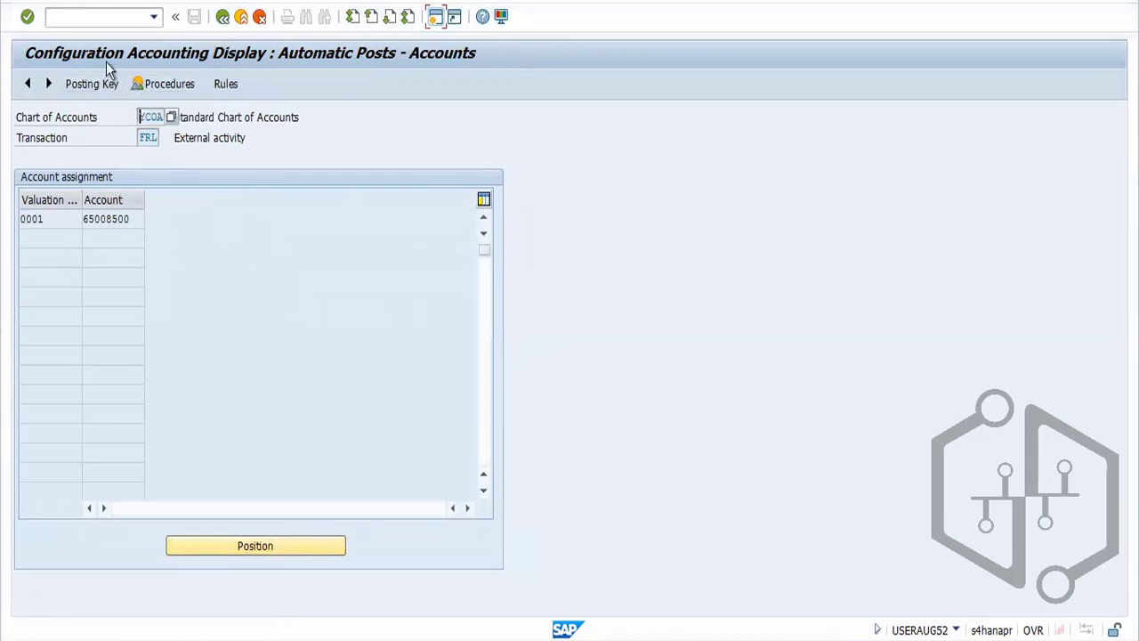
Try to switch the FRL account assignments from display to change mode, and go back to the Automatic Posting screen
{"action": "left_click", "coordinate": [76, 5]}
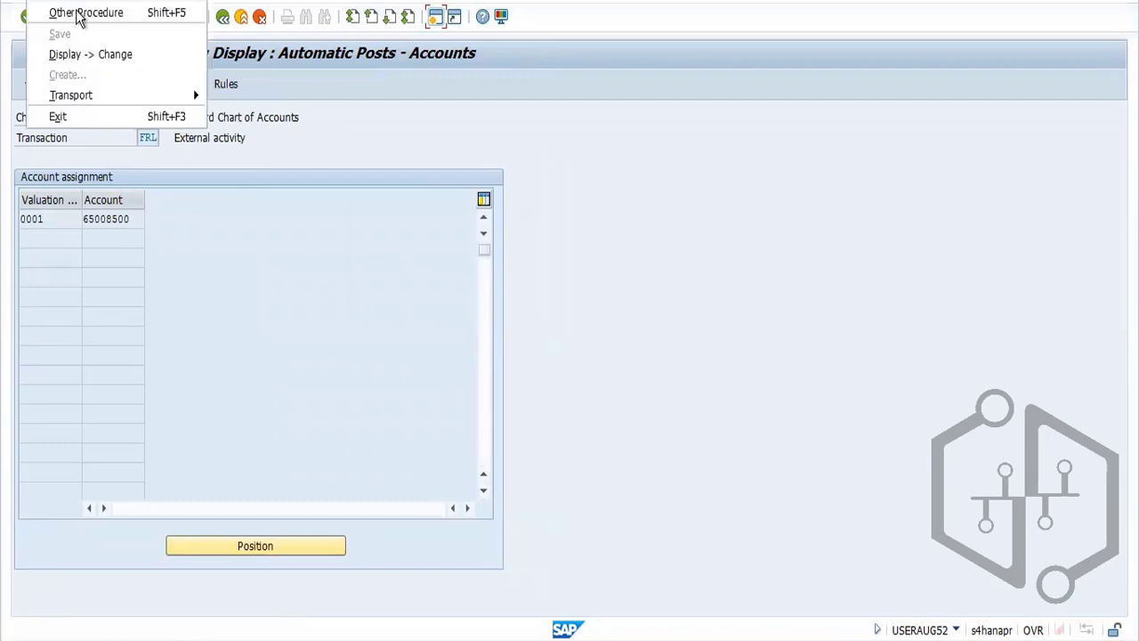
{"action": "left_click", "coordinate": [100, 61]}
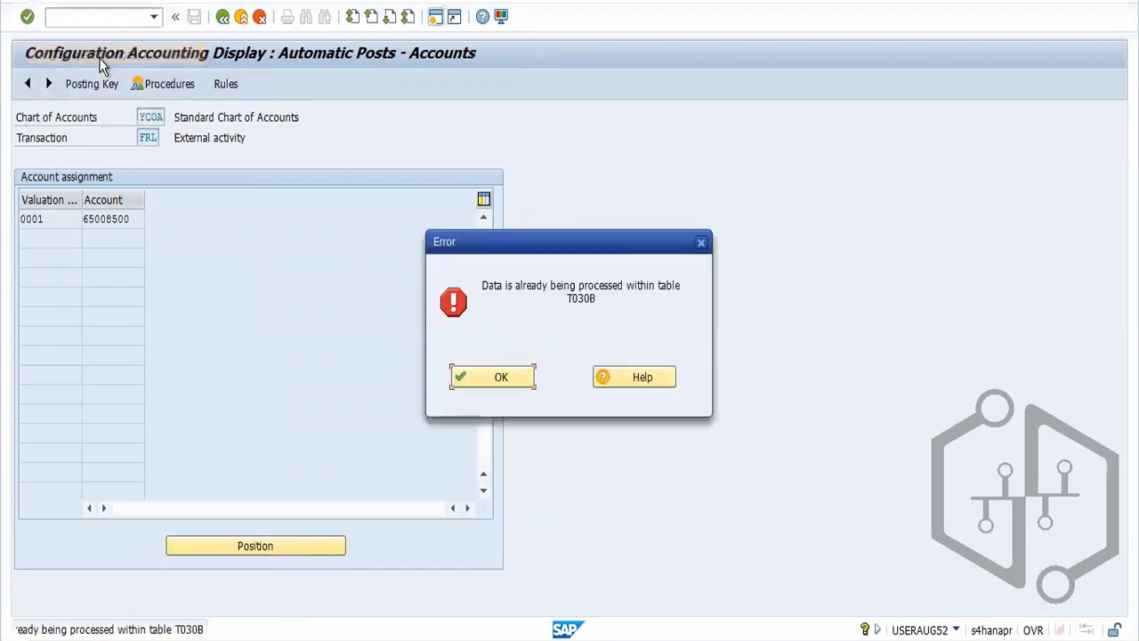
{"action": "left_click", "coordinate": [493, 377]}
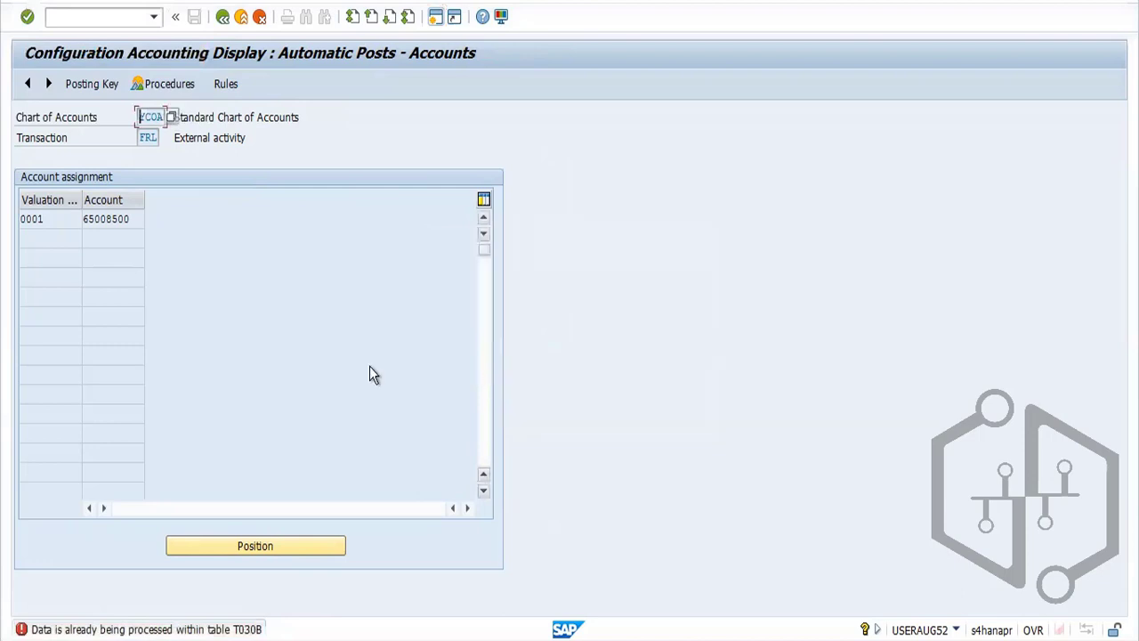
{"action": "left_click", "coordinate": [227, 24]}
{"action": "left_click", "coordinate": [226, 24]}
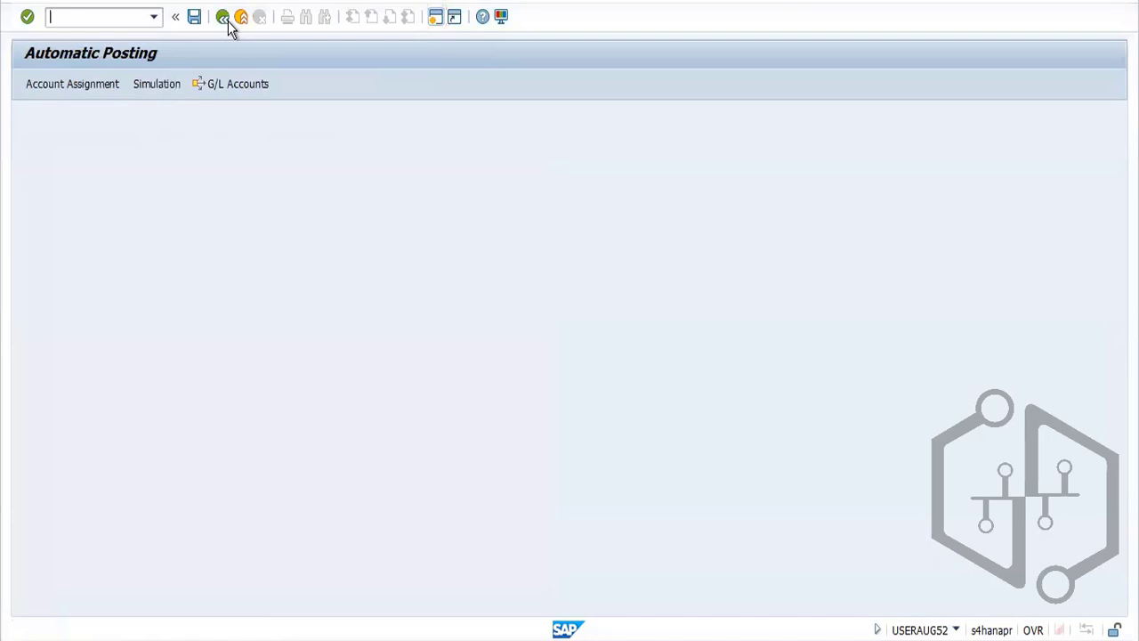
Leave the Automatic Posting screen, reread the long text of the FRL account determination error and close it
{"action": "left_click", "coordinate": [228, 22]}
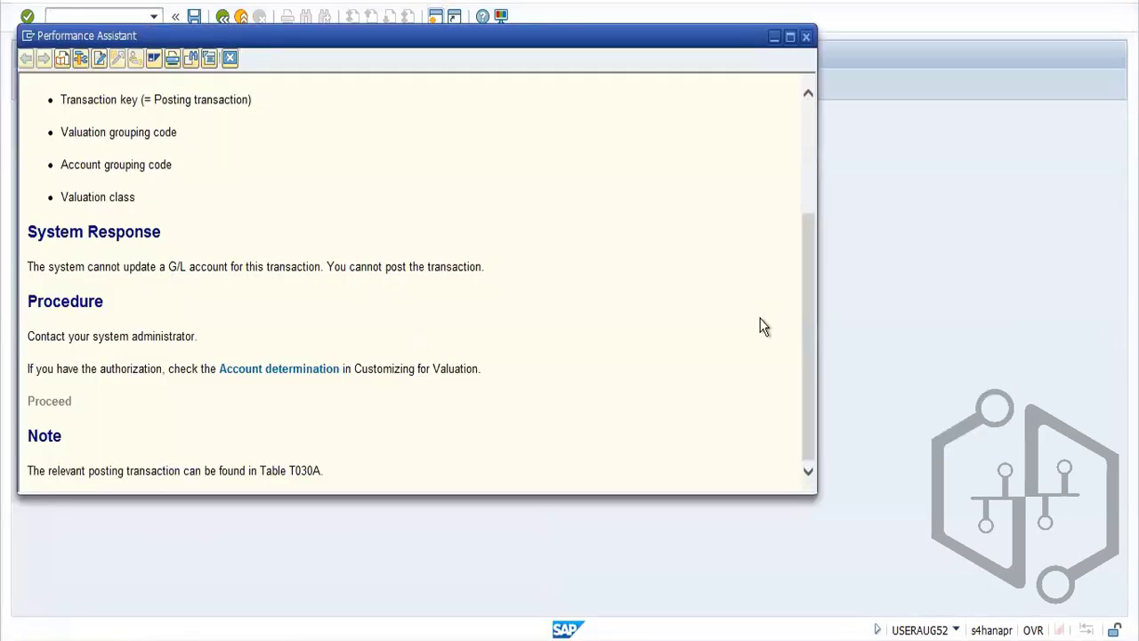
{"action": "left_click_drag", "start_coordinate": [805, 330], "coordinate": [780, 197]}
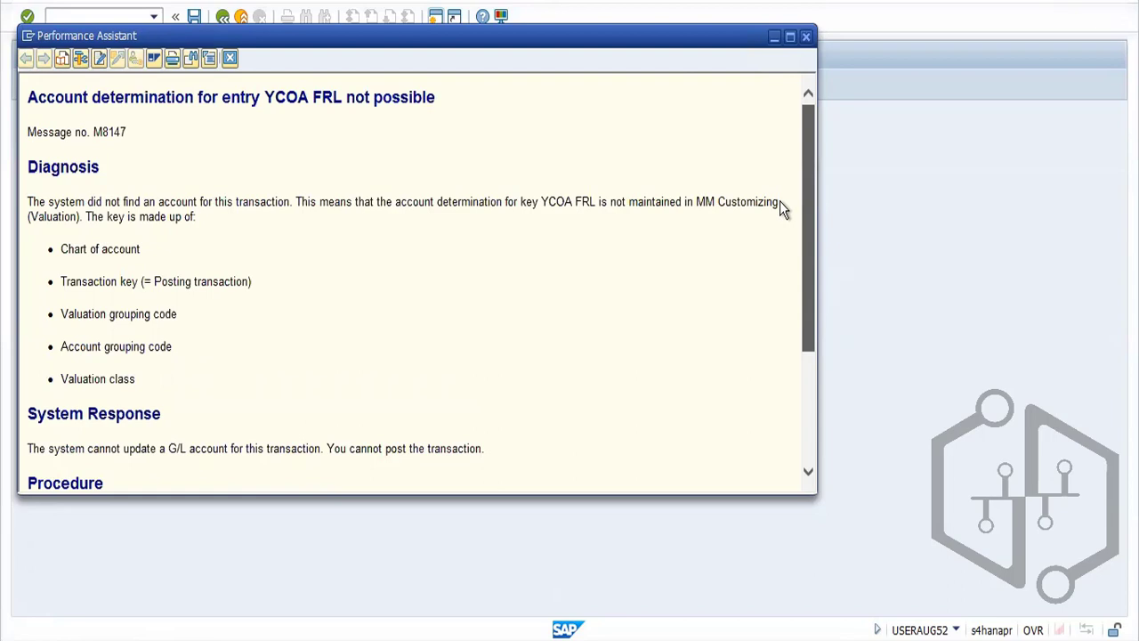
{"action": "left_click_drag", "start_coordinate": [786, 226], "coordinate": [788, 260]}
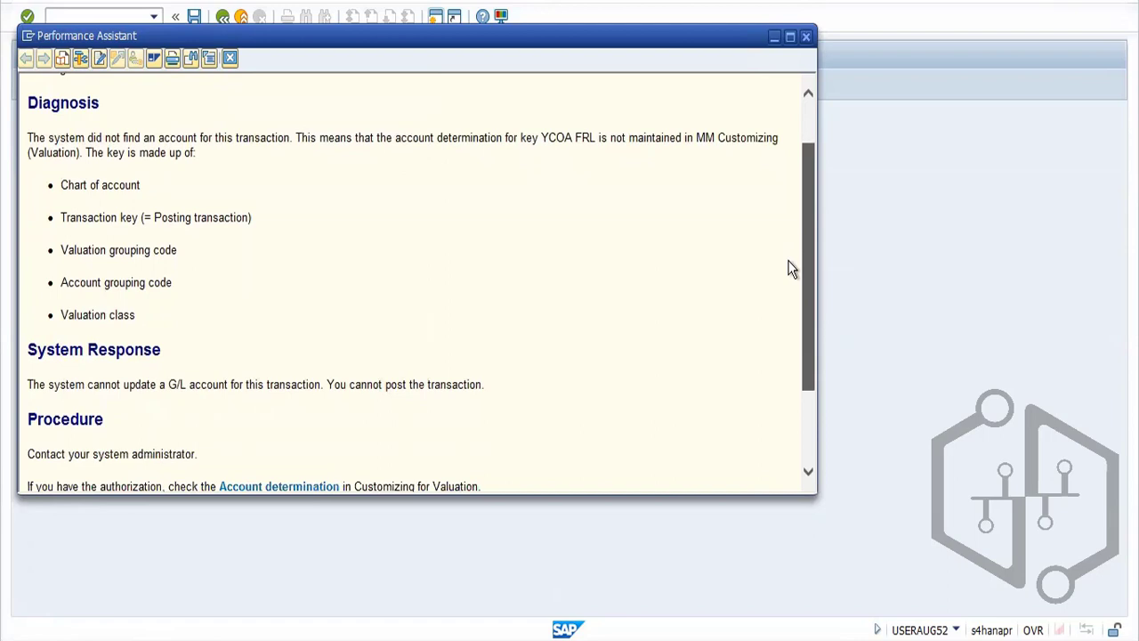
{"action": "left_click_drag", "start_coordinate": [790, 269], "coordinate": [819, 371]}
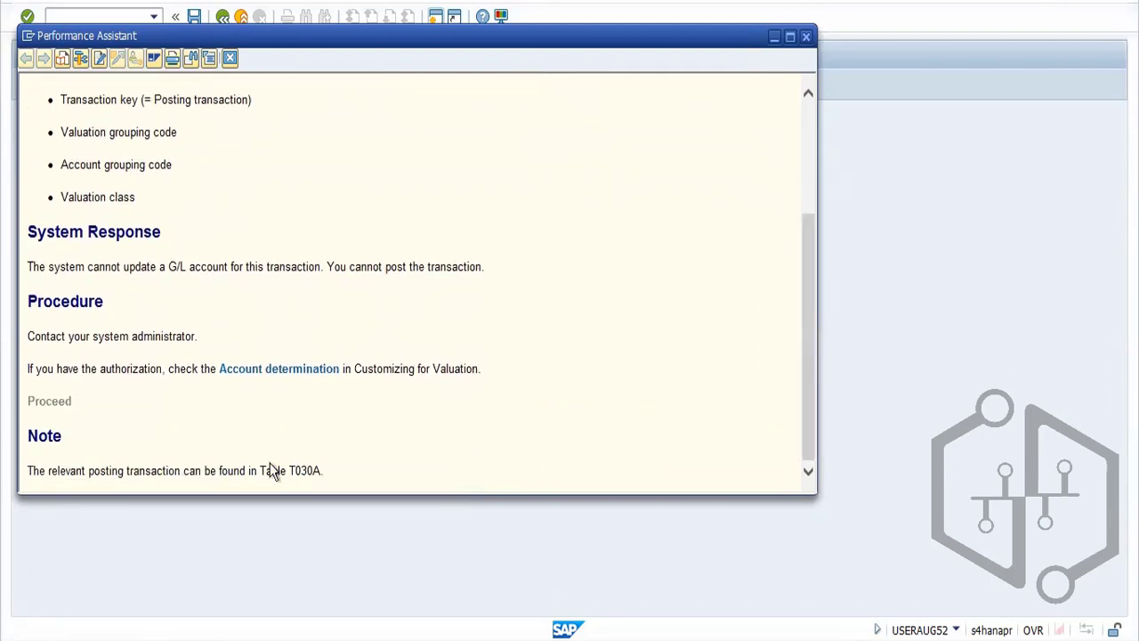
{"action": "key", "text": "Escape"}
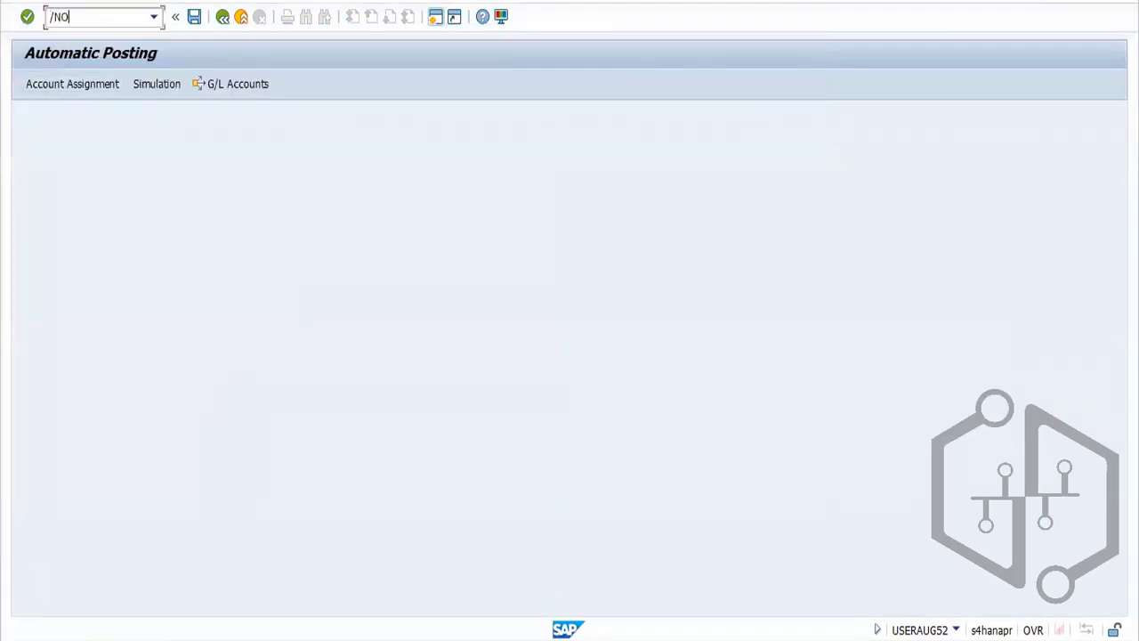
Start transaction OBYC afresh and display the account assignments of FRL, External activity, for chart of accounts YCOA
{"action": "left_click", "coordinate": [84, 16]}
{"action": "type", "text": "/NOBYC"}
{"action": "key", "text": "Return"}
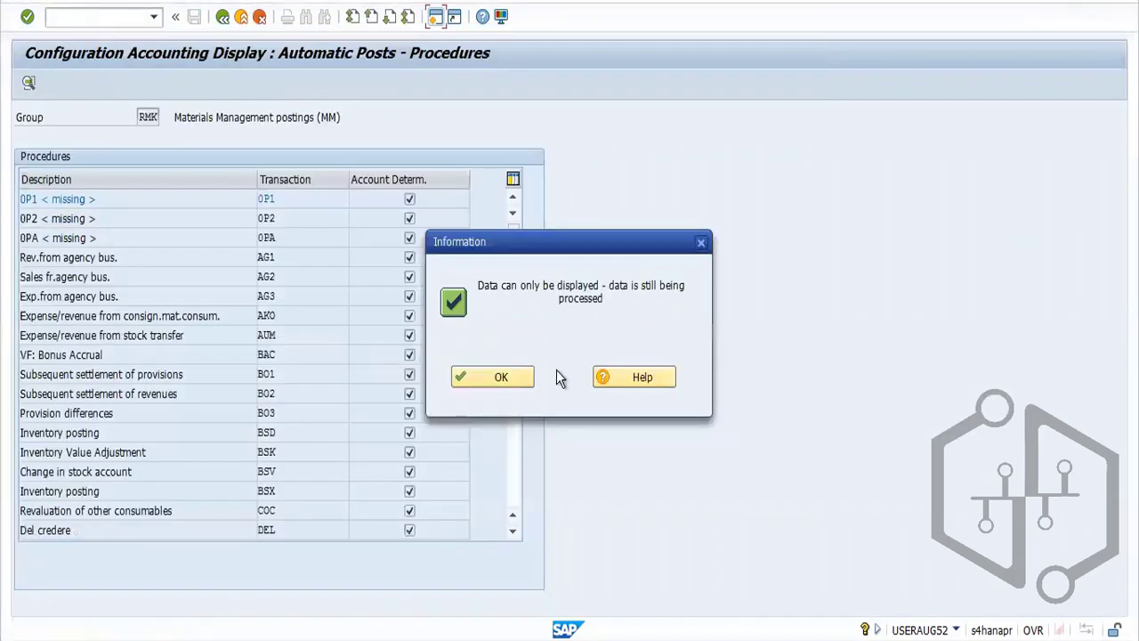
{"action": "left_click", "coordinate": [500, 375]}
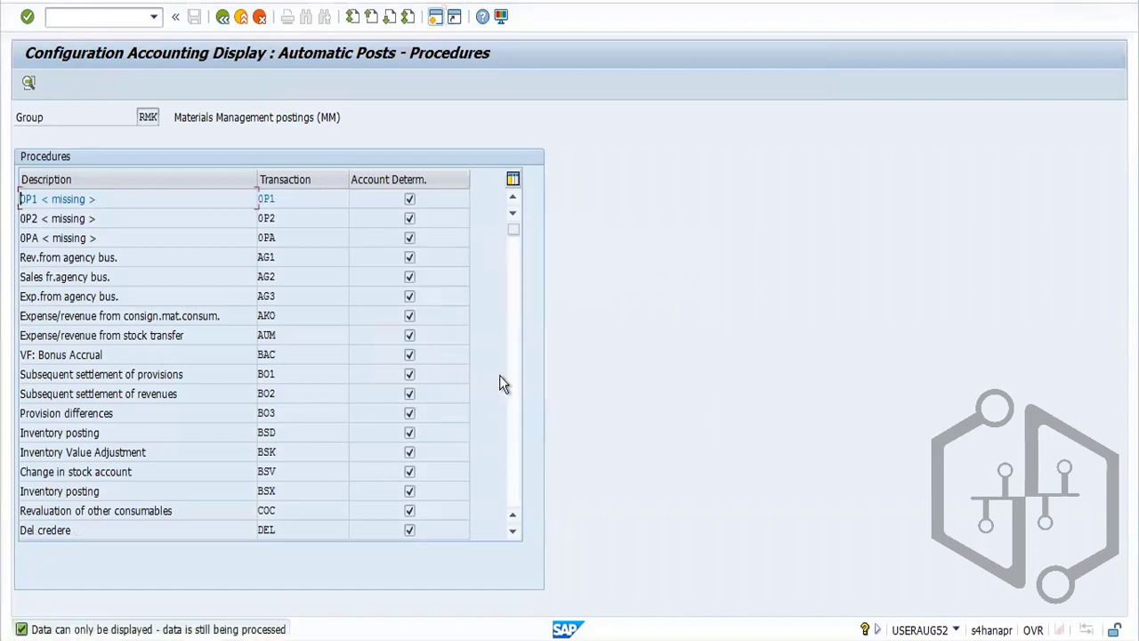
{"action": "left_click", "coordinate": [516, 462]}
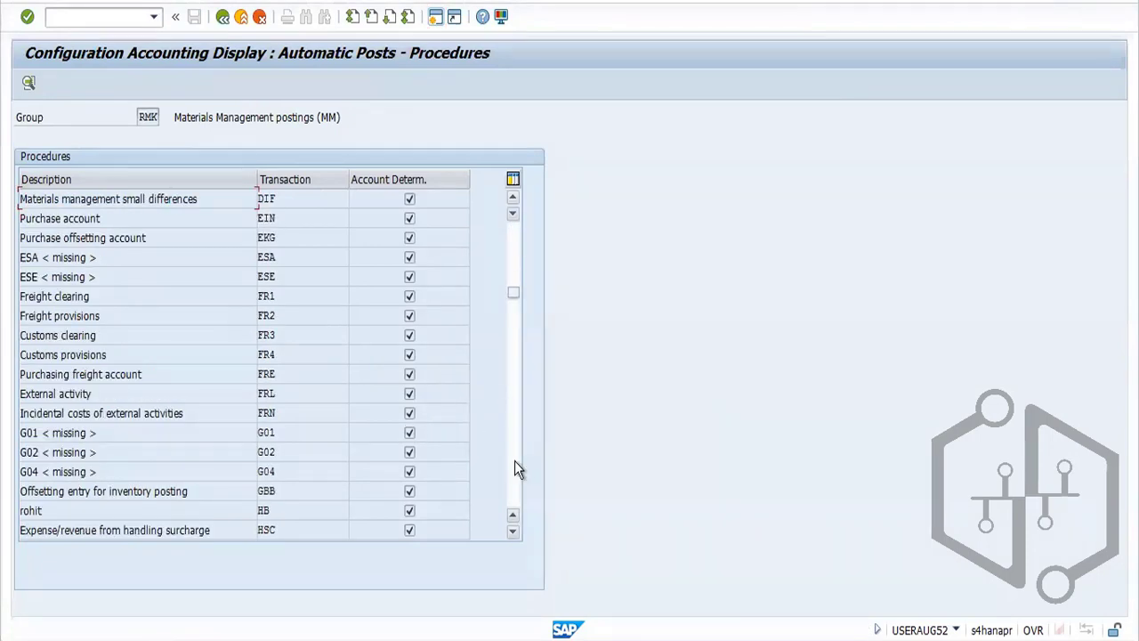
{"action": "double_click", "coordinate": [270, 396]}
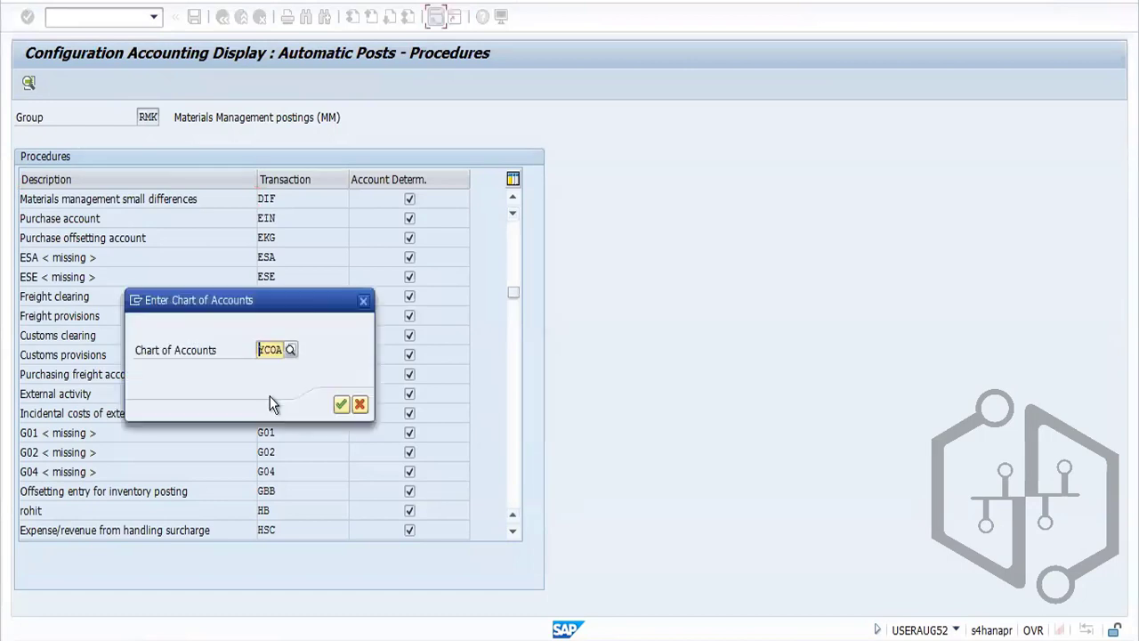
{"action": "left_click", "coordinate": [344, 405]}
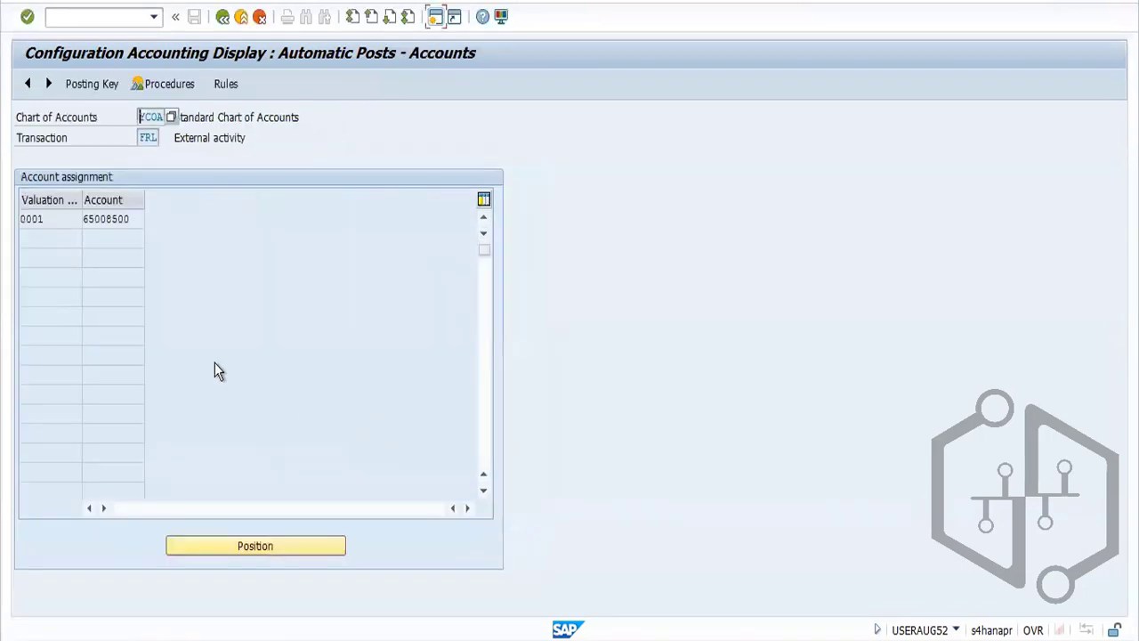
Check the posting keys of transaction FRL, then return through its accounts to the procedures list
{"action": "left_click", "coordinate": [106, 295]}
{"action": "left_click", "coordinate": [90, 232]}
{"action": "left_click", "coordinate": [89, 84]}
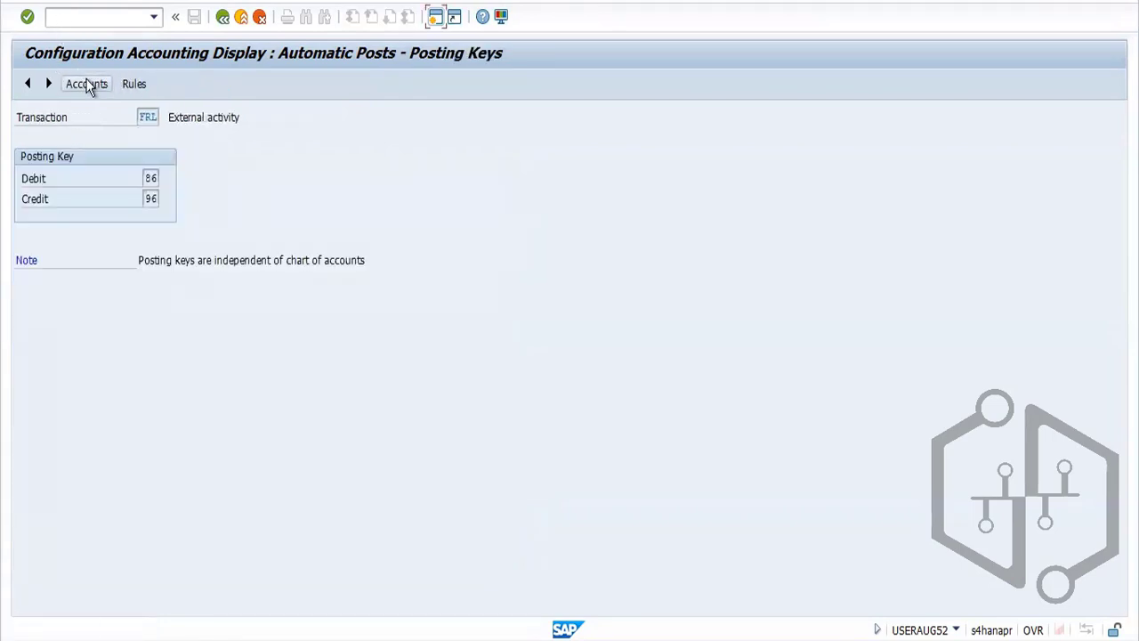
{"action": "left_click", "coordinate": [87, 84]}
{"action": "left_click", "coordinate": [165, 86]}
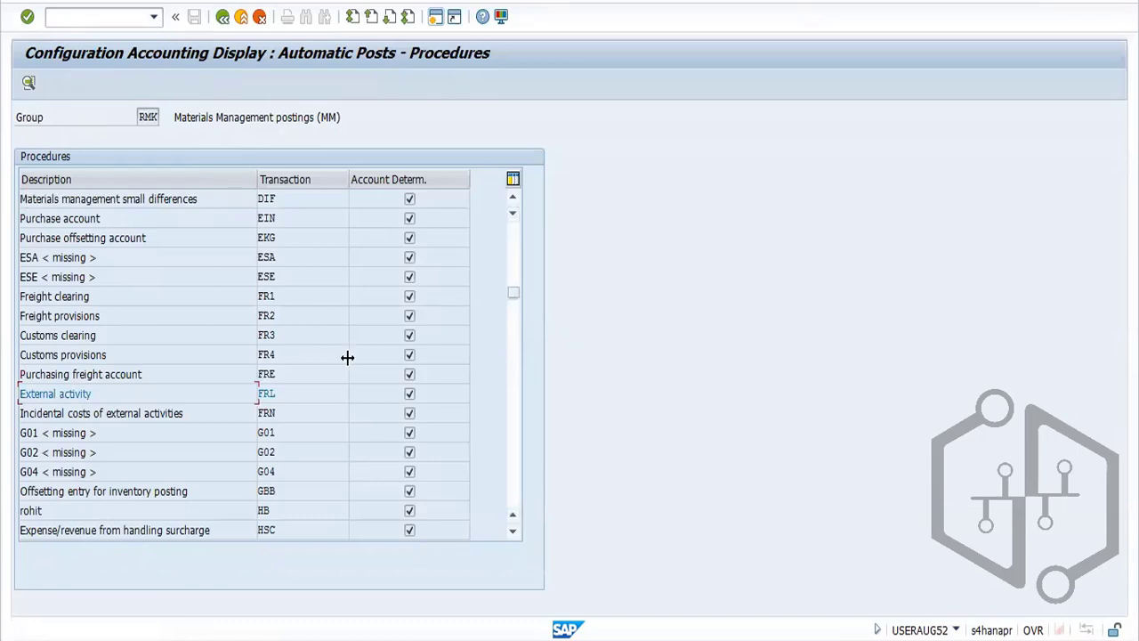
Reopen the FRL account assignments, try to switch them to change mode and dismiss the error dialog
{"action": "double_click", "coordinate": [279, 391]}
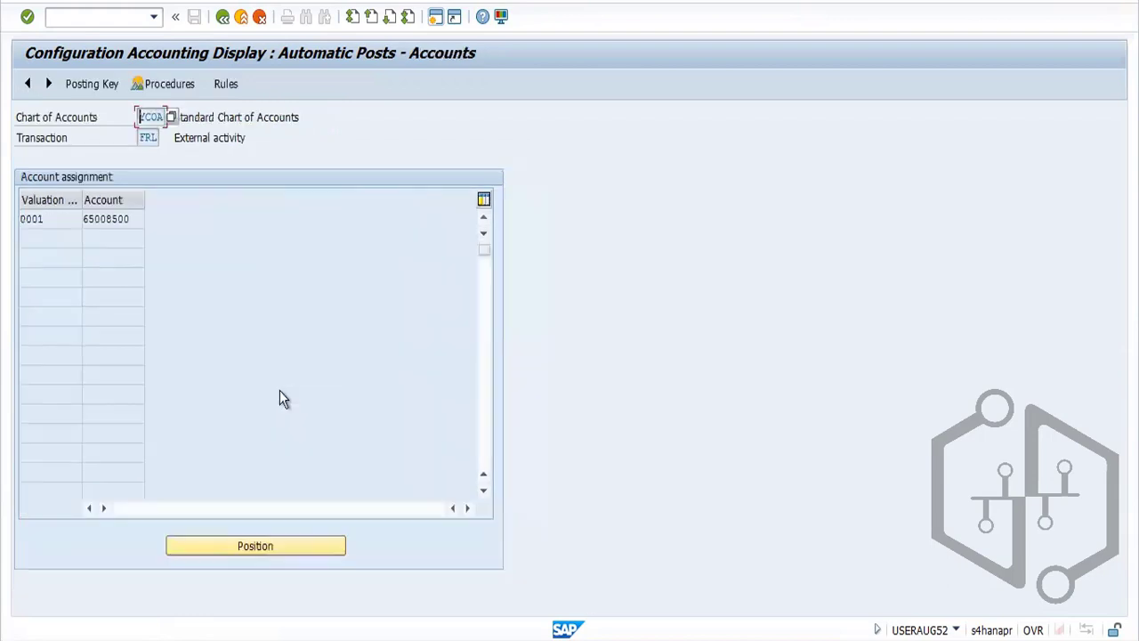
{"action": "left_click", "coordinate": [119, 292]}
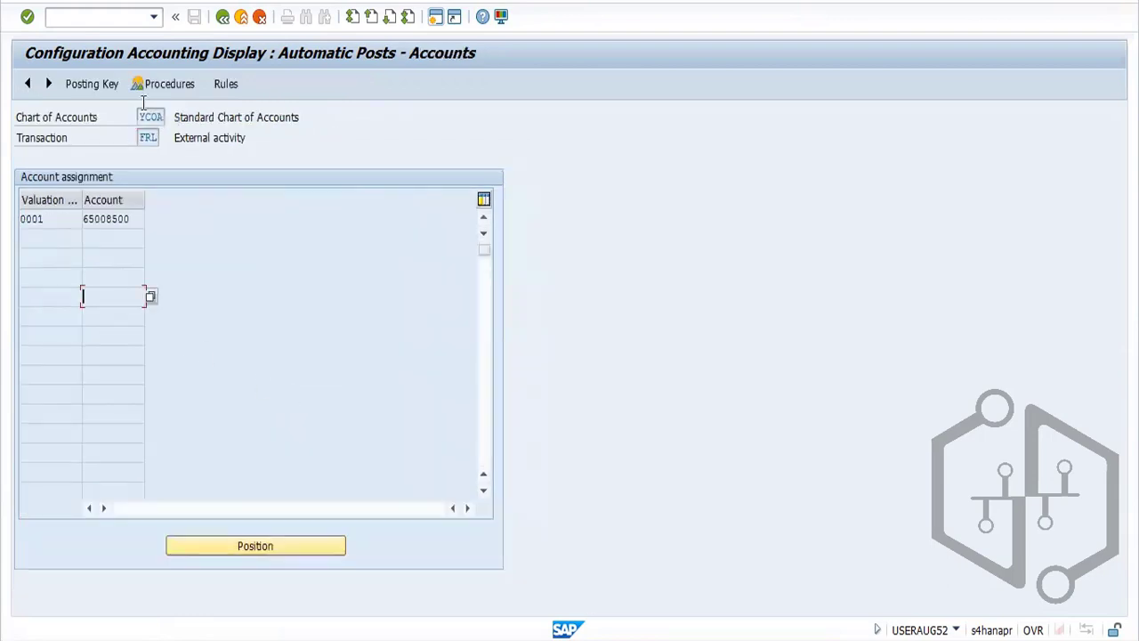
{"action": "left_click", "coordinate": [80, 3]}
{"action": "left_click", "coordinate": [89, 50]}
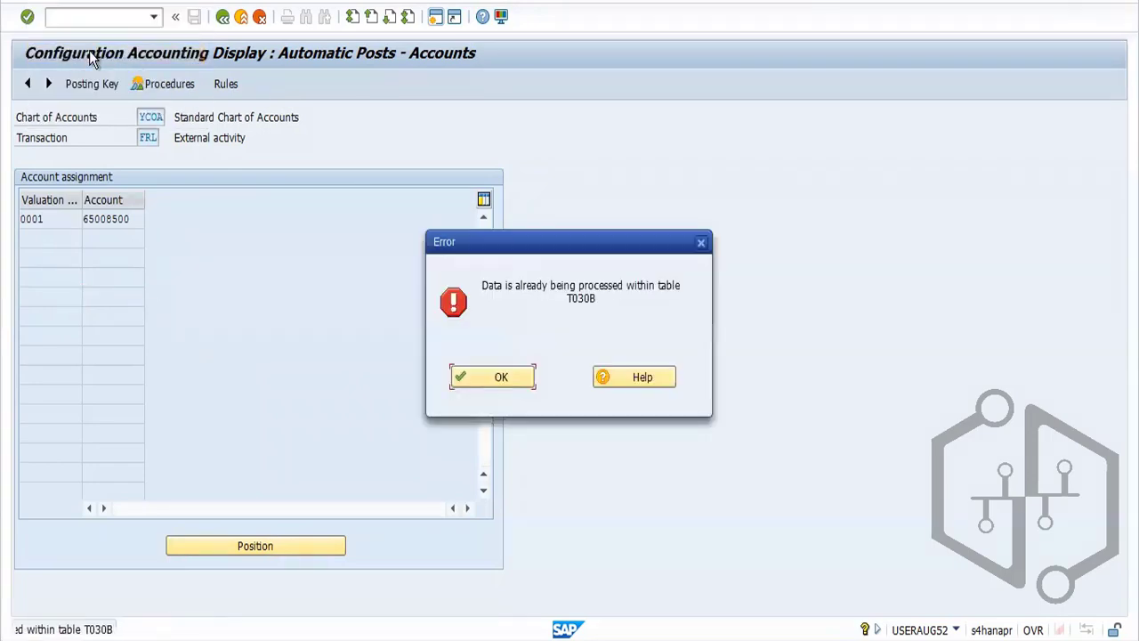
{"action": "left_click", "coordinate": [492, 378]}
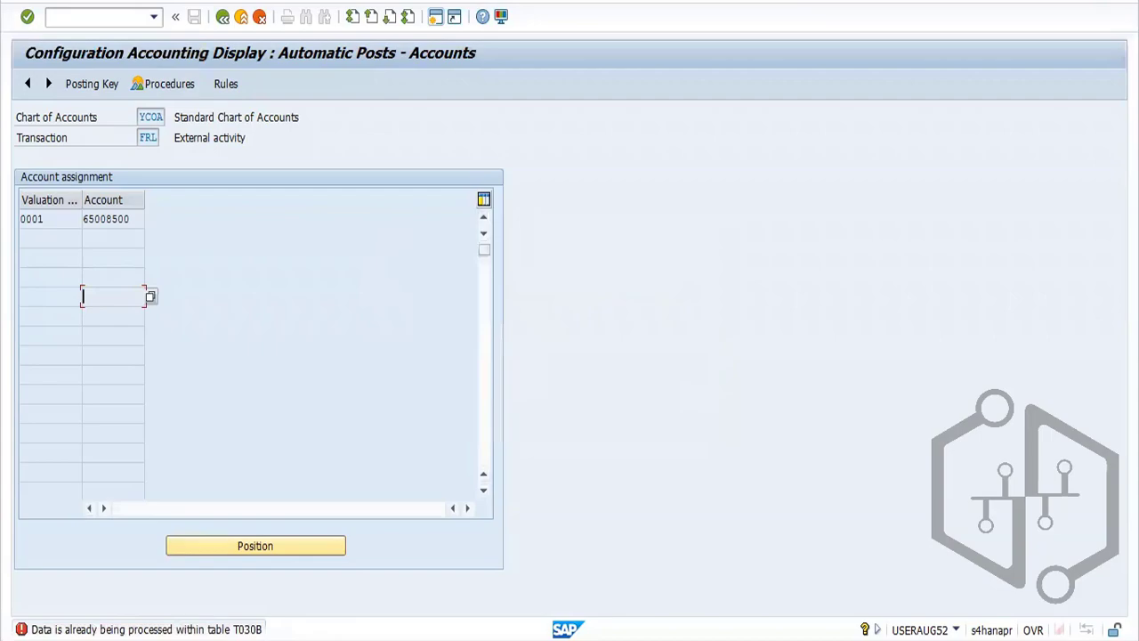
Switch to the SAP session showing the RMFOR1 schema's control data and leave that transaction for SAP Easy Access
{"action": "mouse_move", "coordinate": [193, 639]}
{"action": "left_click", "coordinate": [209, 570]}
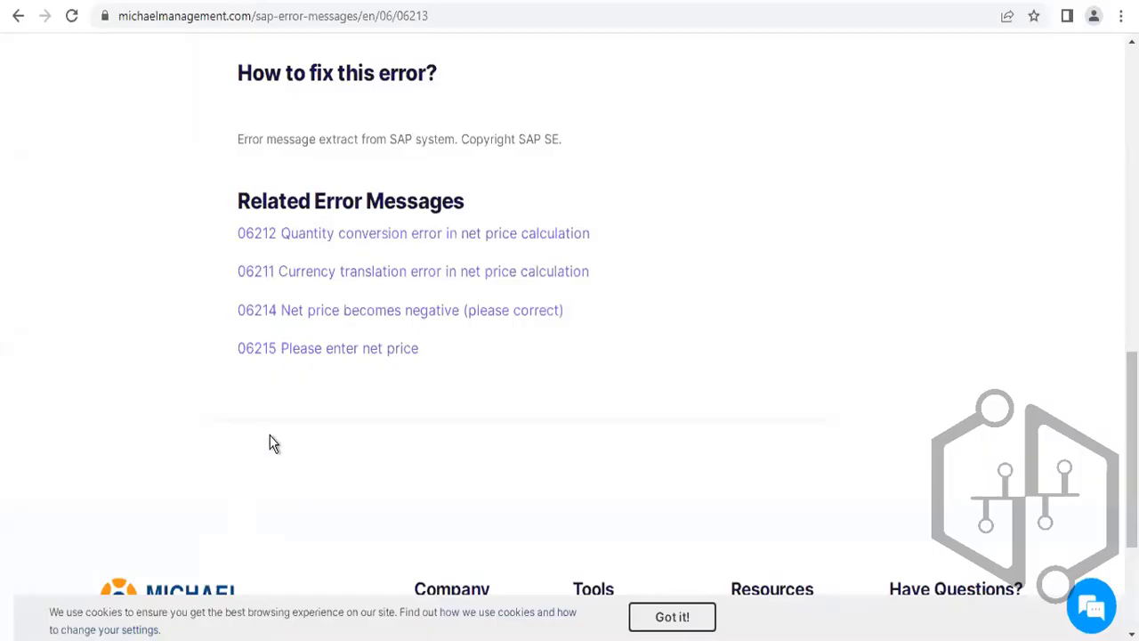
{"action": "mouse_move", "coordinate": [320, 639]}
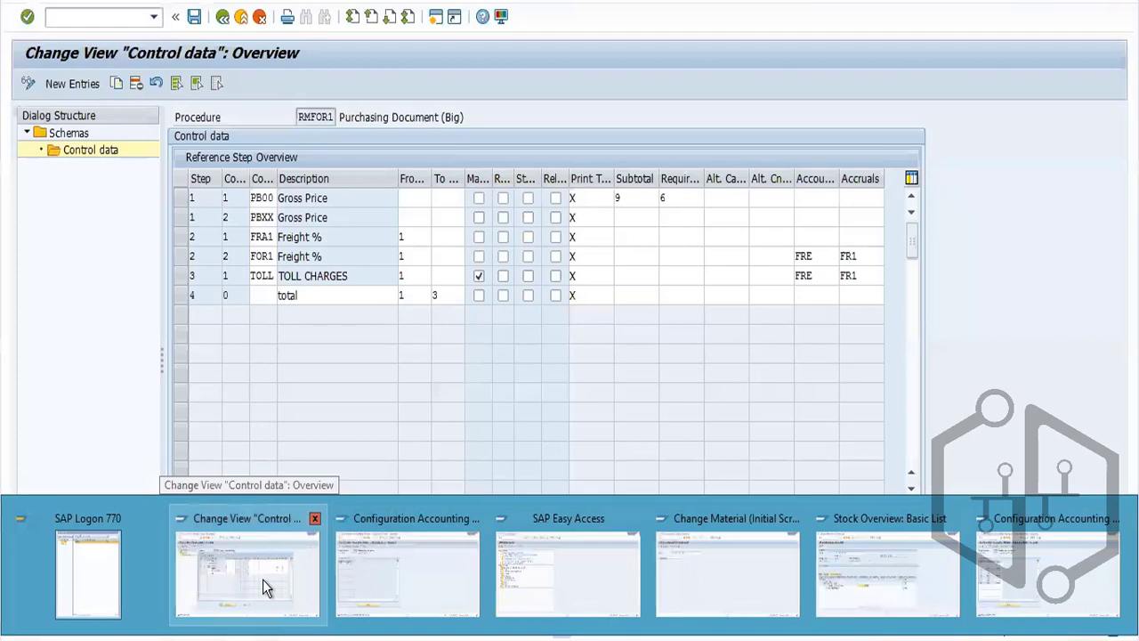
{"action": "left_click", "coordinate": [262, 580]}
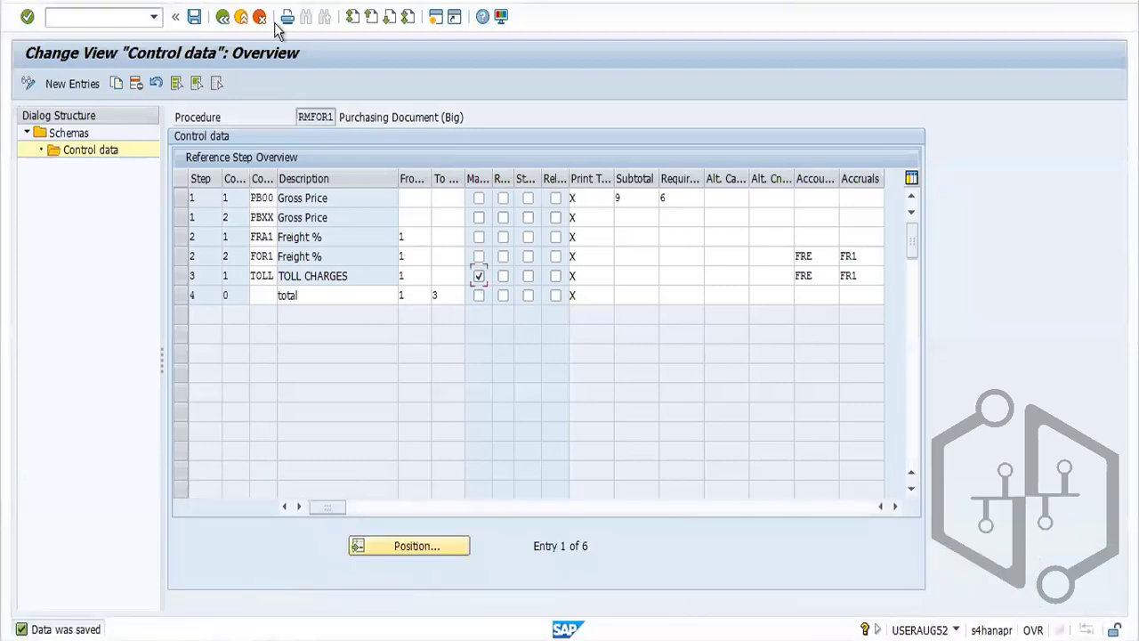
{"action": "left_click", "coordinate": [223, 20]}
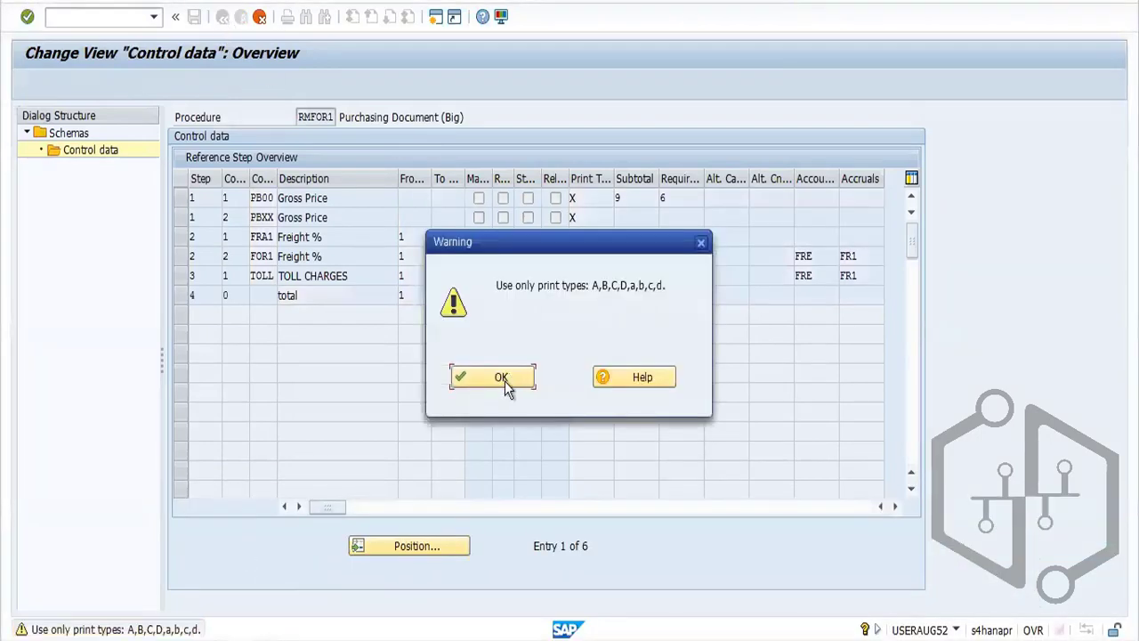
{"action": "left_click", "coordinate": [114, 16]}
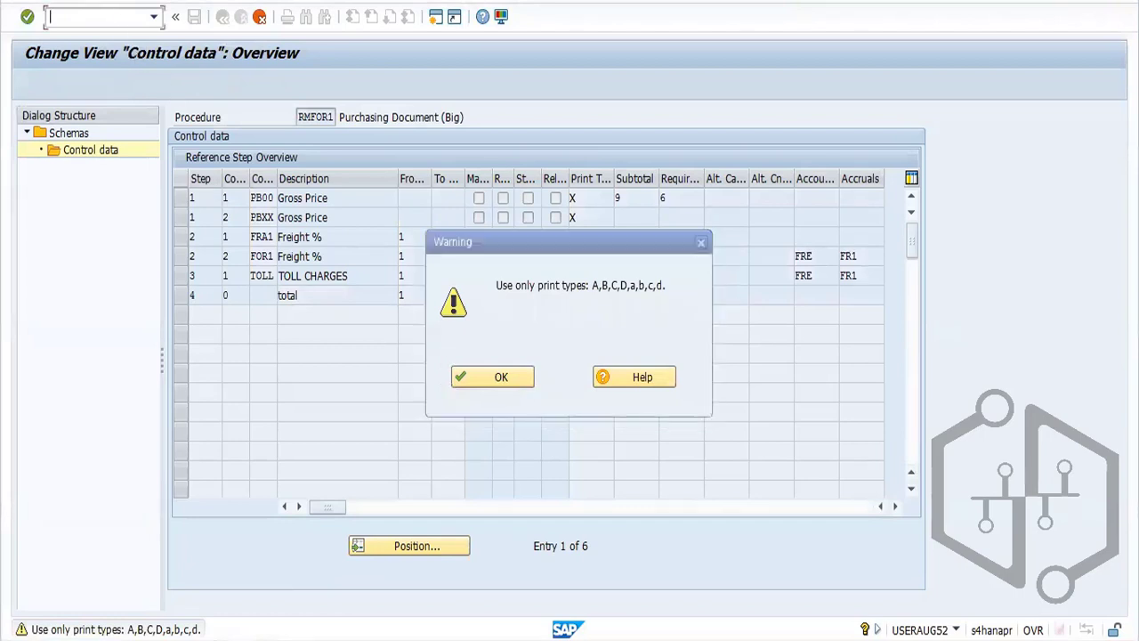
{"action": "type", "text": "/n"}
{"action": "key", "text": "Return"}
Start transaction SPRO and display the SAP Reference IMG
{"action": "type", "text": "SPRO"}
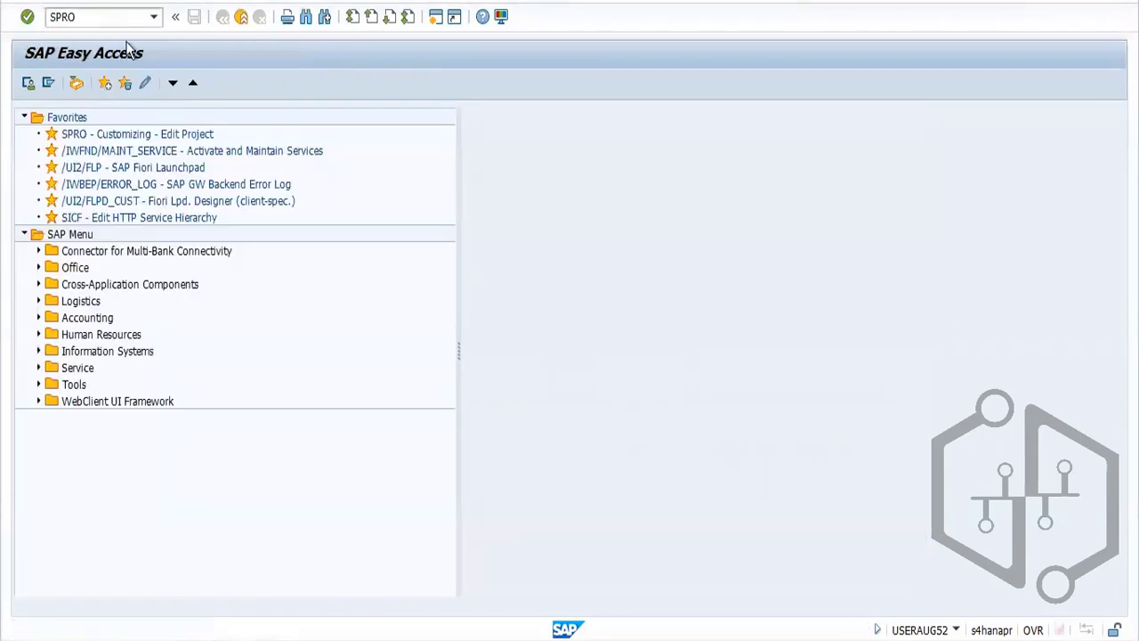
{"action": "key", "text": "Return"}
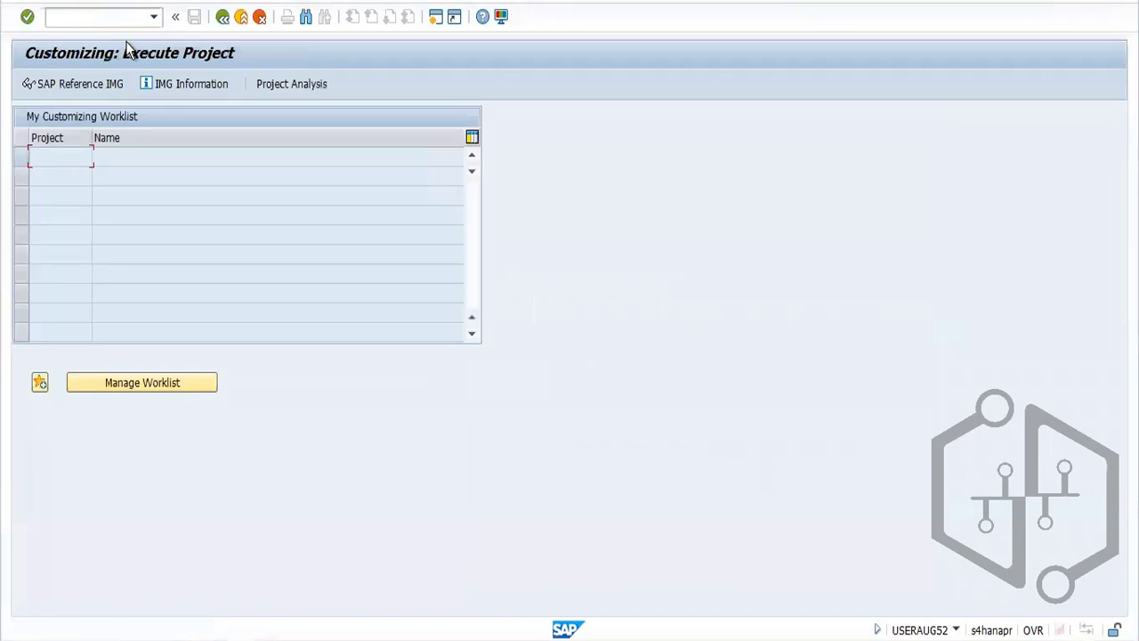
{"action": "left_click", "coordinate": [91, 82]}
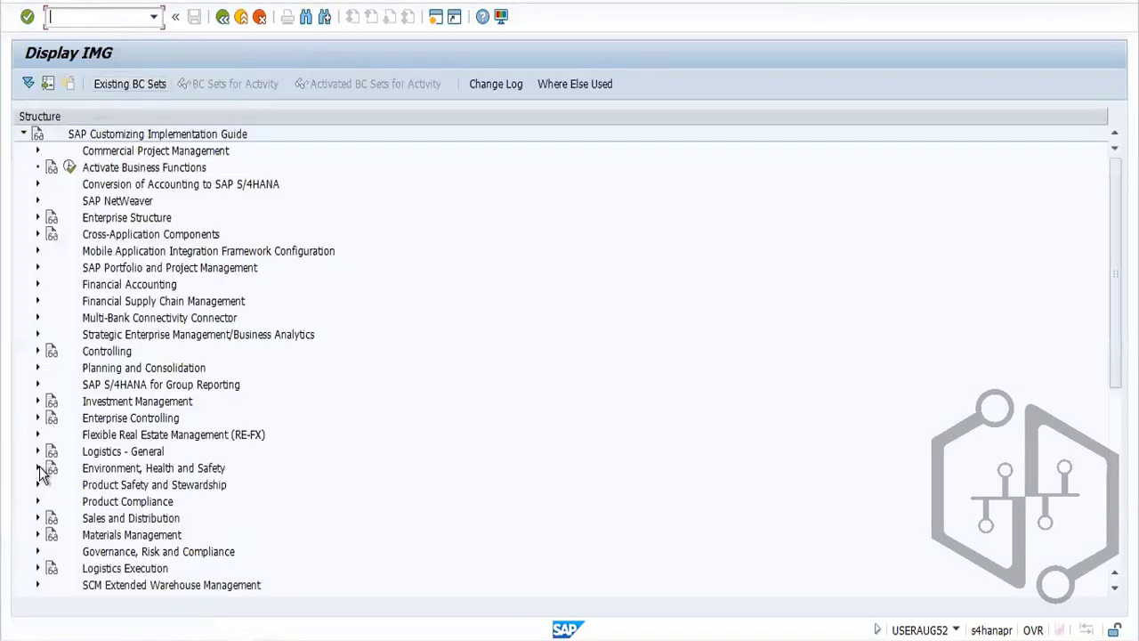
Expand Materials Management and Purchasing in the IMG, and look briefly into the Logistics Invoice Verification node
{"action": "left_click", "coordinate": [37, 535]}
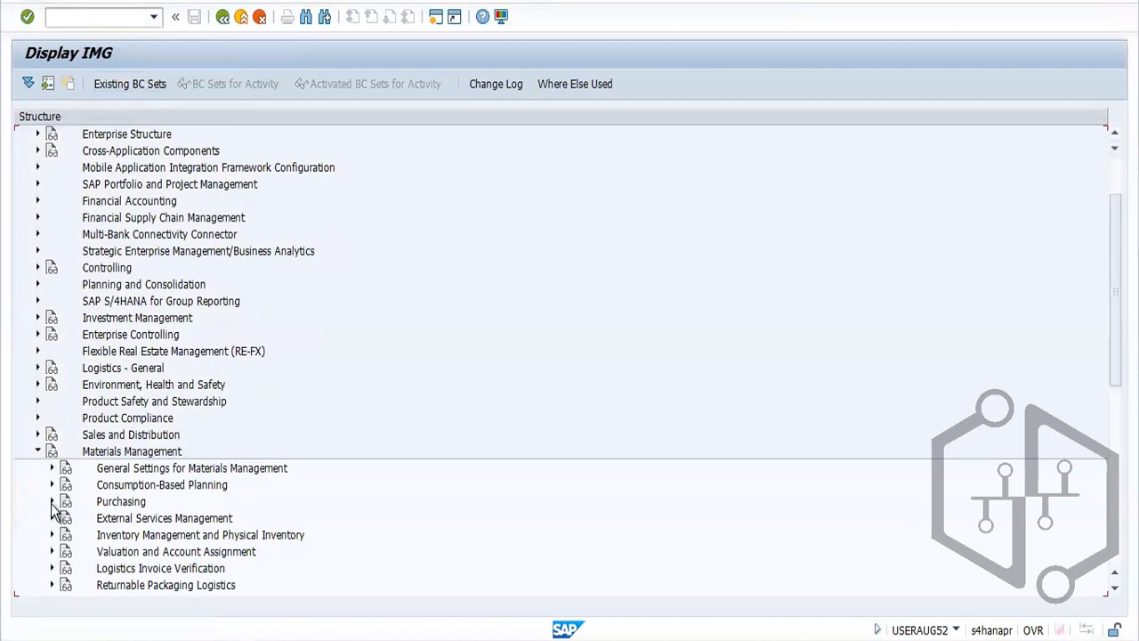
{"action": "left_click", "coordinate": [52, 502]}
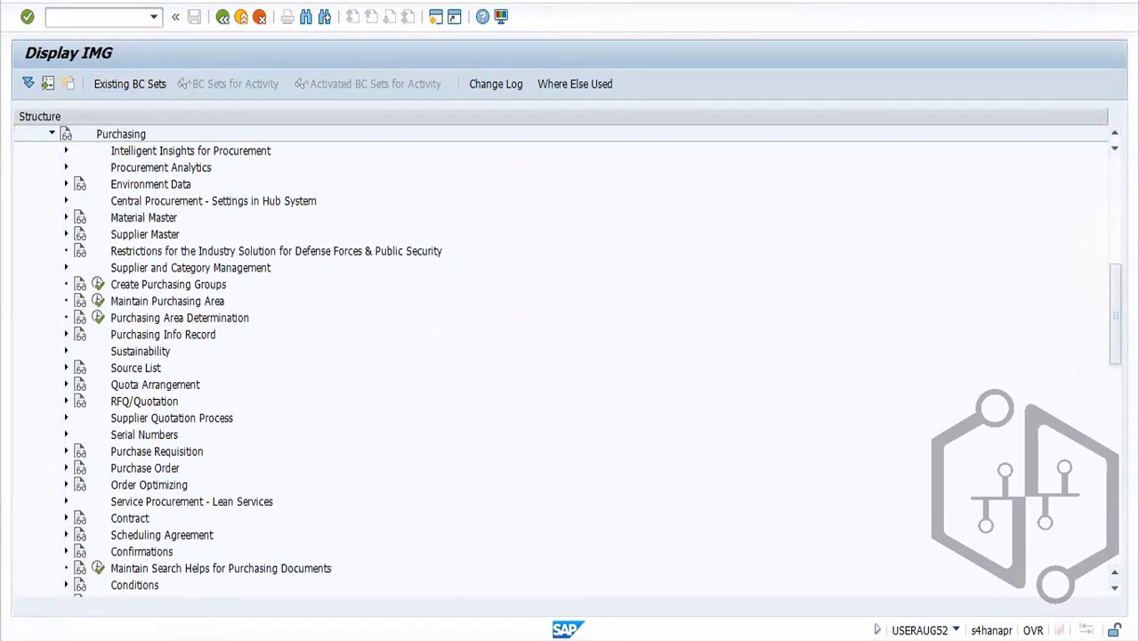
{"action": "left_click_drag", "start_coordinate": [1115, 322], "coordinate": [1116, 353]}
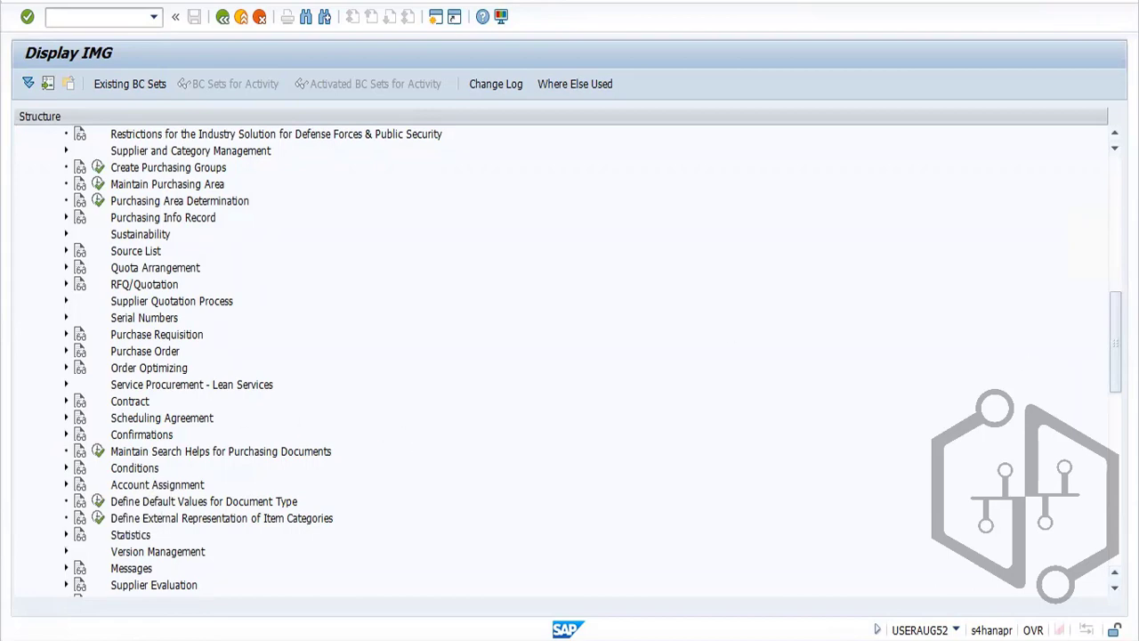
{"action": "left_click_drag", "start_coordinate": [1115, 343], "coordinate": [1115, 451]}
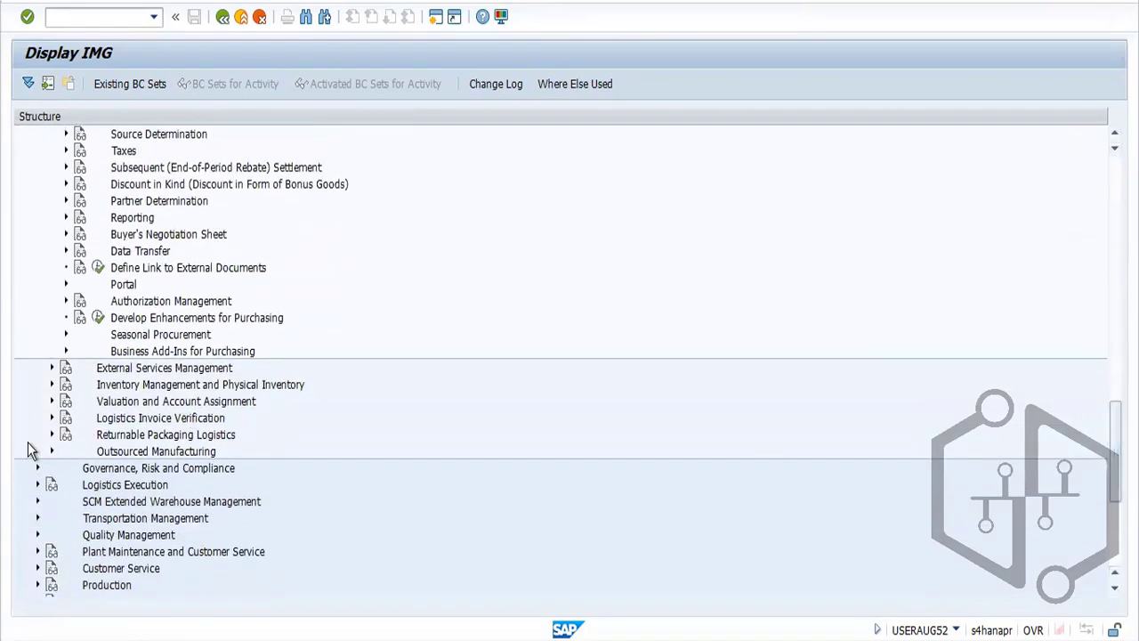
{"action": "left_click", "coordinate": [52, 418]}
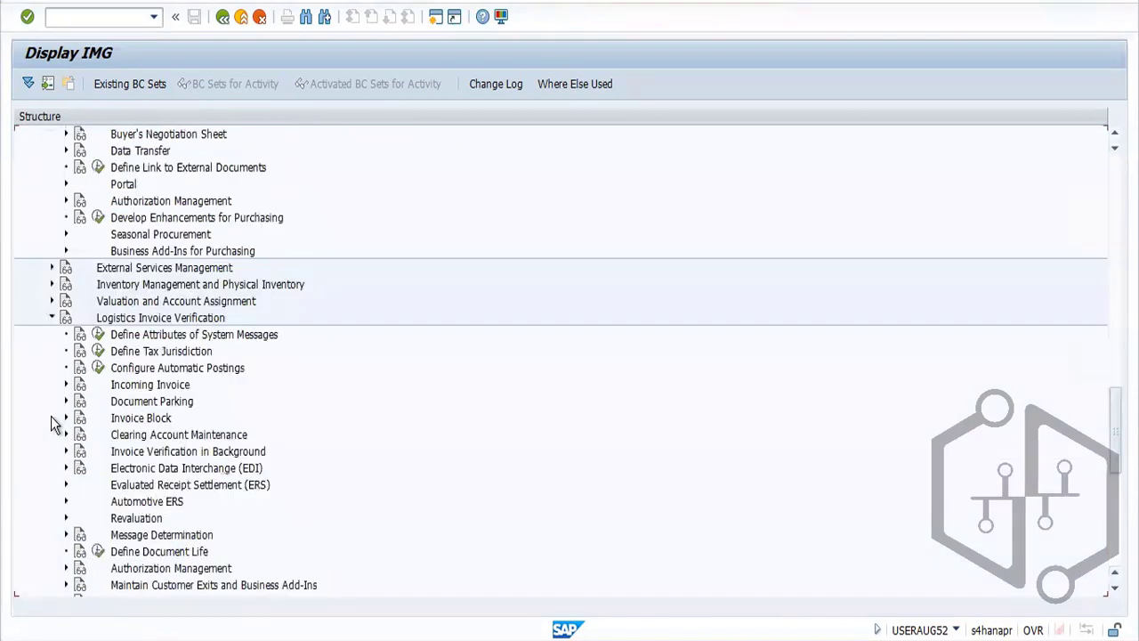
{"action": "left_click", "coordinate": [50, 318]}
Expand Valuation and Account Assignment in the IMG down to Account Determination Without Wizard
{"action": "left_click", "coordinate": [51, 301]}
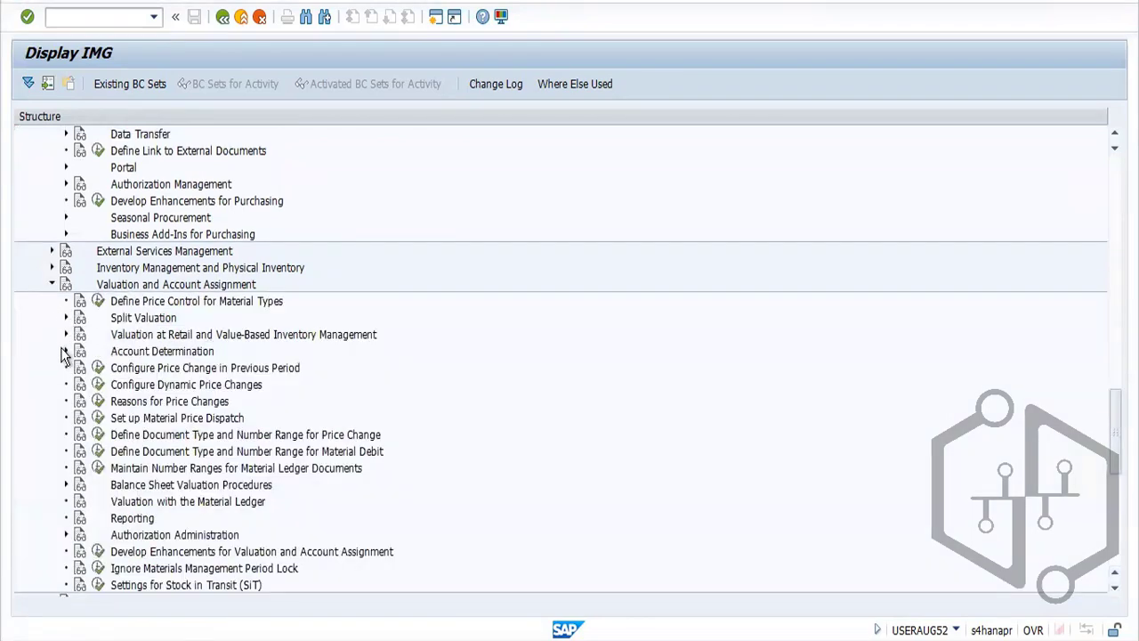
{"action": "left_click", "coordinate": [65, 351]}
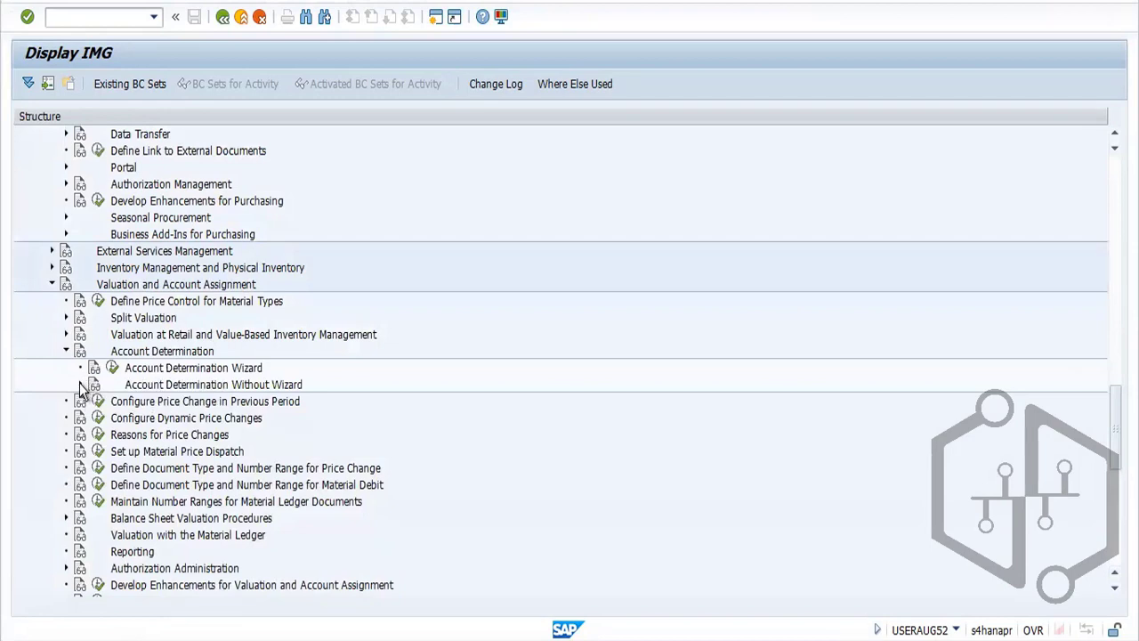
{"action": "left_click", "coordinate": [80, 385]}
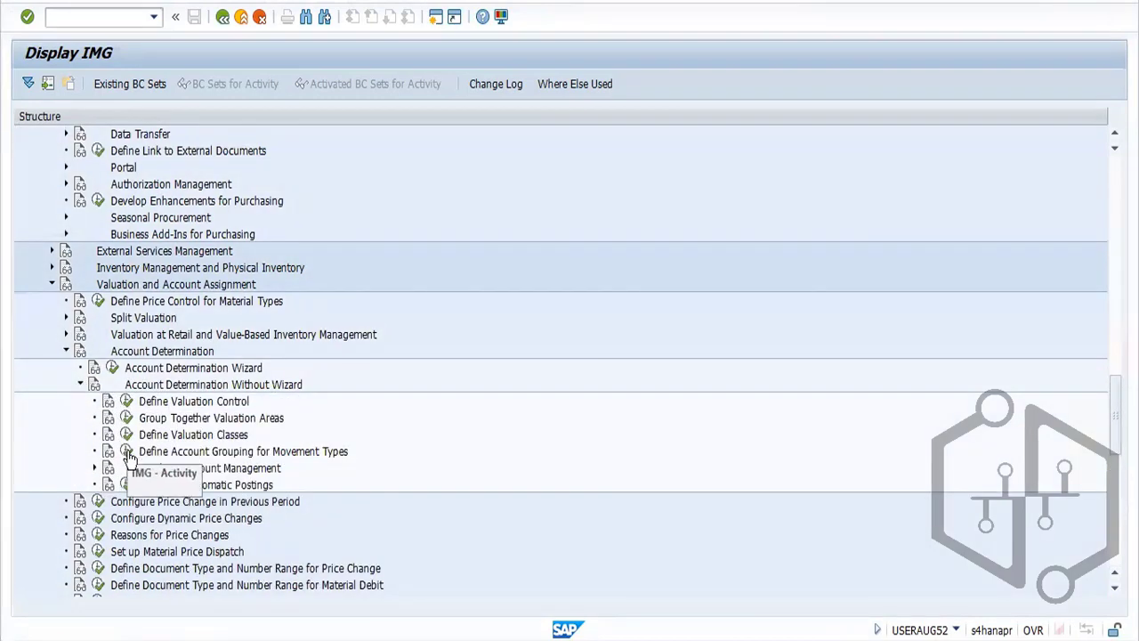
Look into Define Valuation Classes, go back and open Define Account Grouping for Movement Types
{"action": "left_click", "coordinate": [126, 435]}
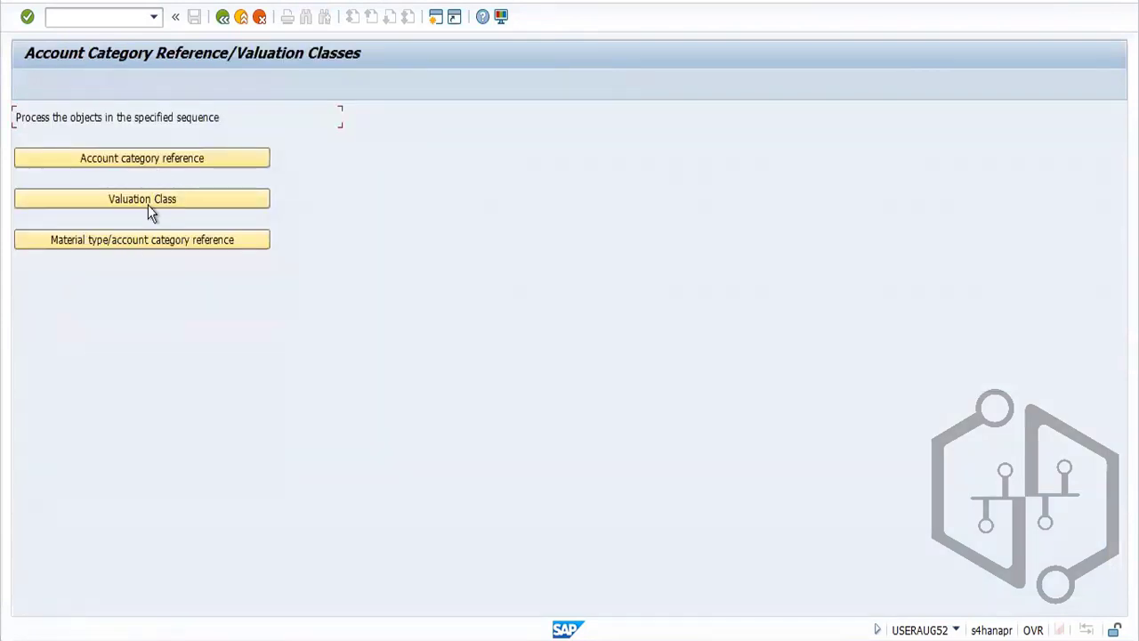
{"action": "left_click", "coordinate": [222, 17]}
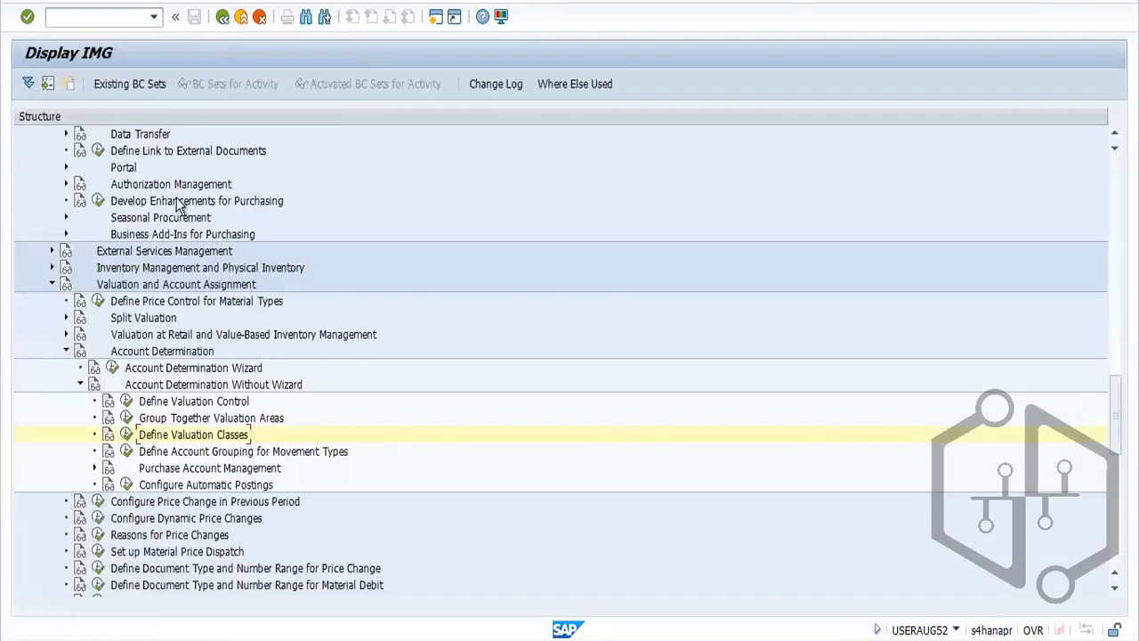
{"action": "left_click", "coordinate": [126, 451]}
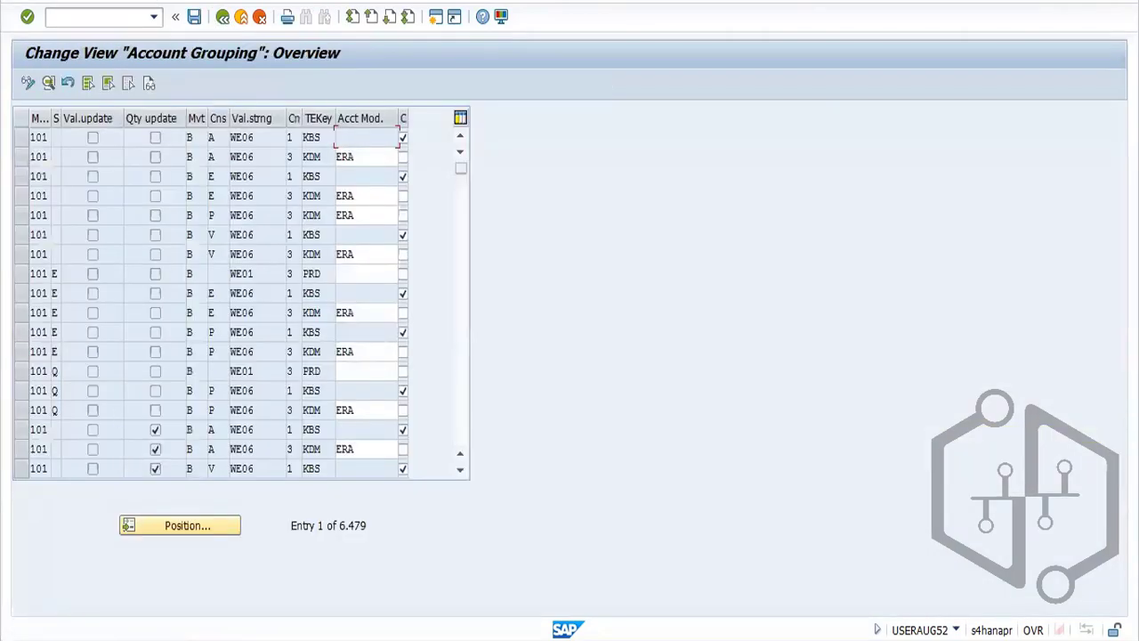
Return from the account grouping table to the IMG and expand Purchase Account Management
{"action": "left_click", "coordinate": [222, 17]}
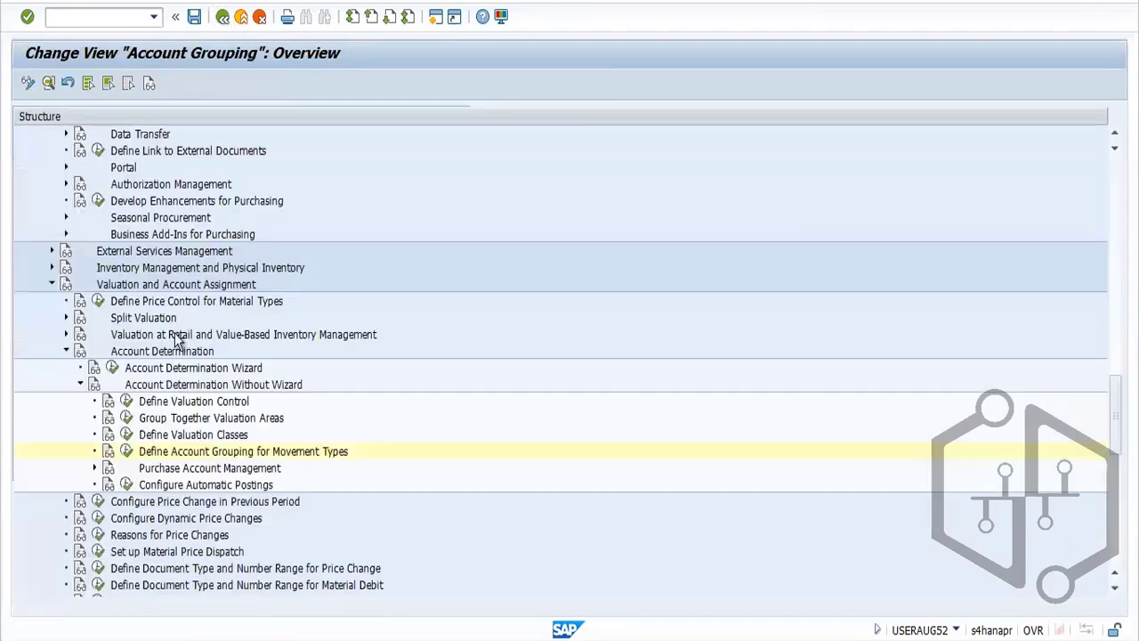
{"action": "left_click", "coordinate": [95, 468]}
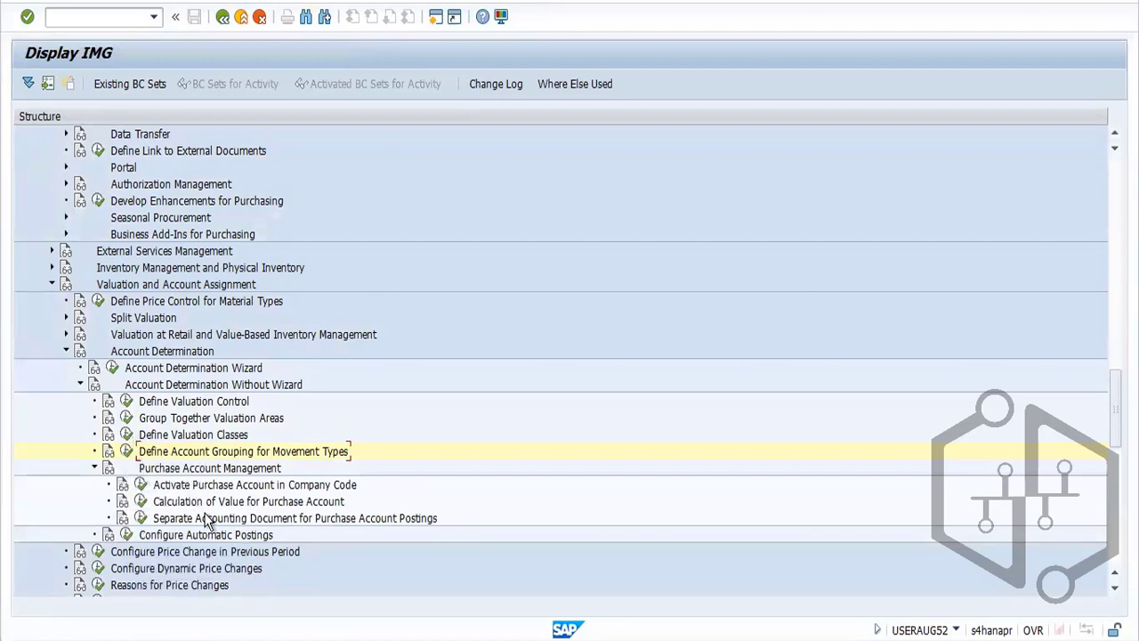
Switch to the Stock Overview session and copy its material number
{"action": "mouse_move", "coordinate": [209, 602]}
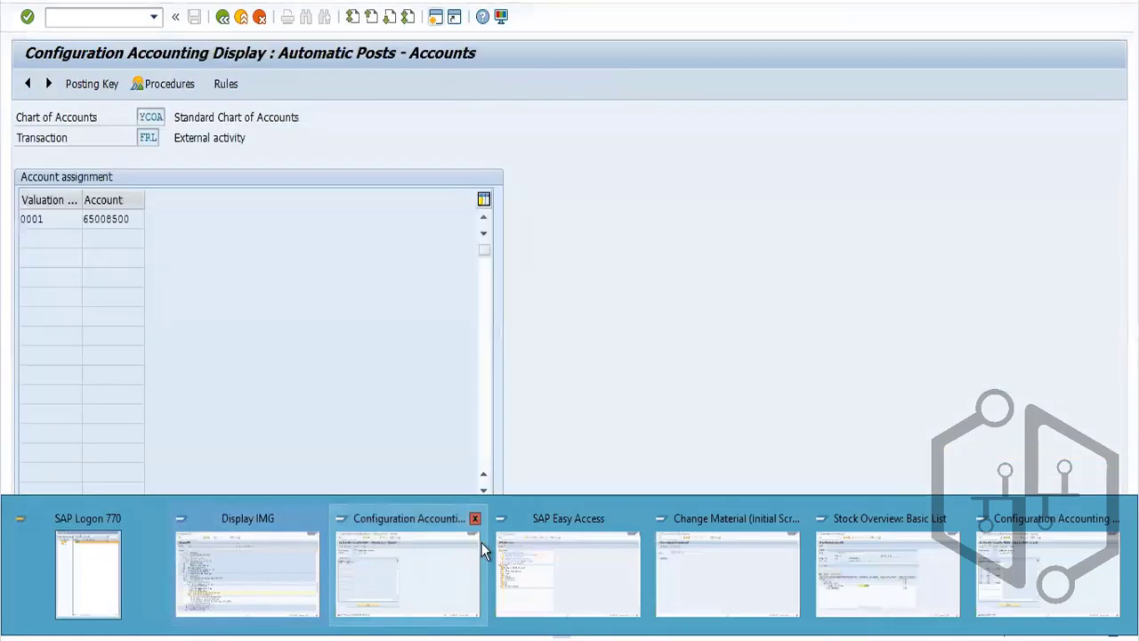
{"action": "mouse_move", "coordinate": [596, 564]}
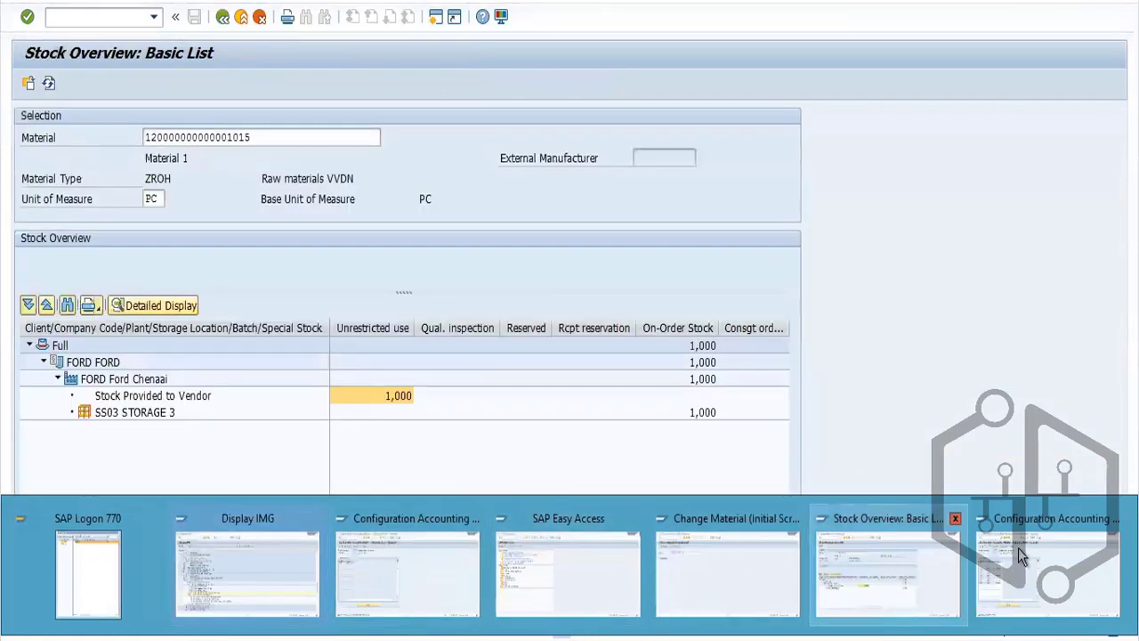
{"action": "left_click", "coordinate": [904, 548]}
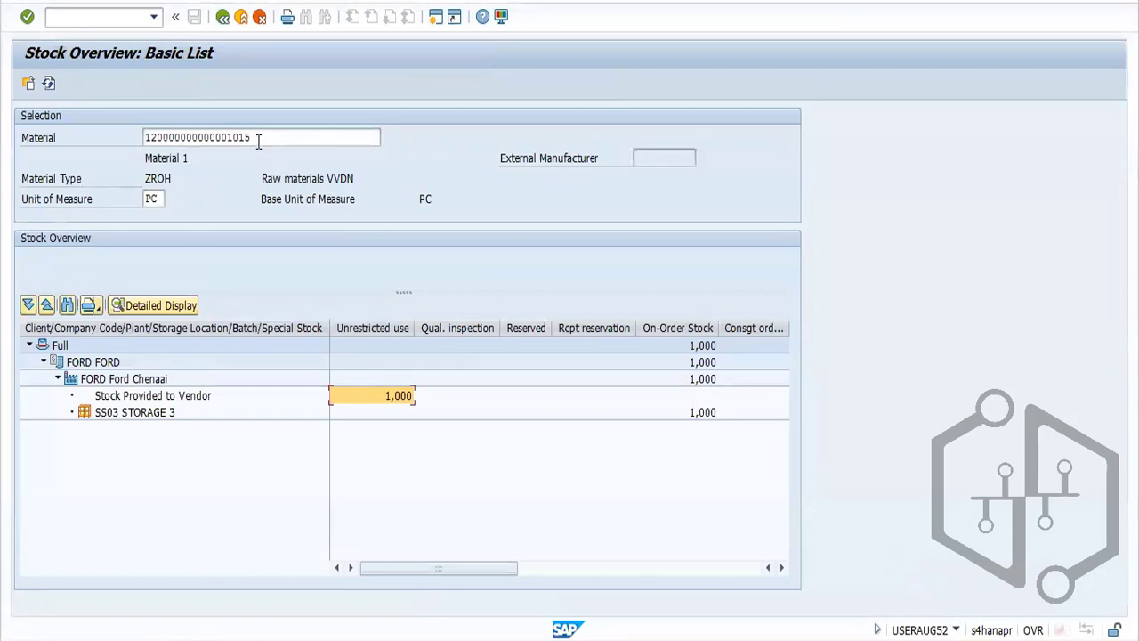
{"action": "left_click_drag", "start_coordinate": [258, 140], "coordinate": [128, 152]}
{"action": "key", "text": "ctrl+c"}
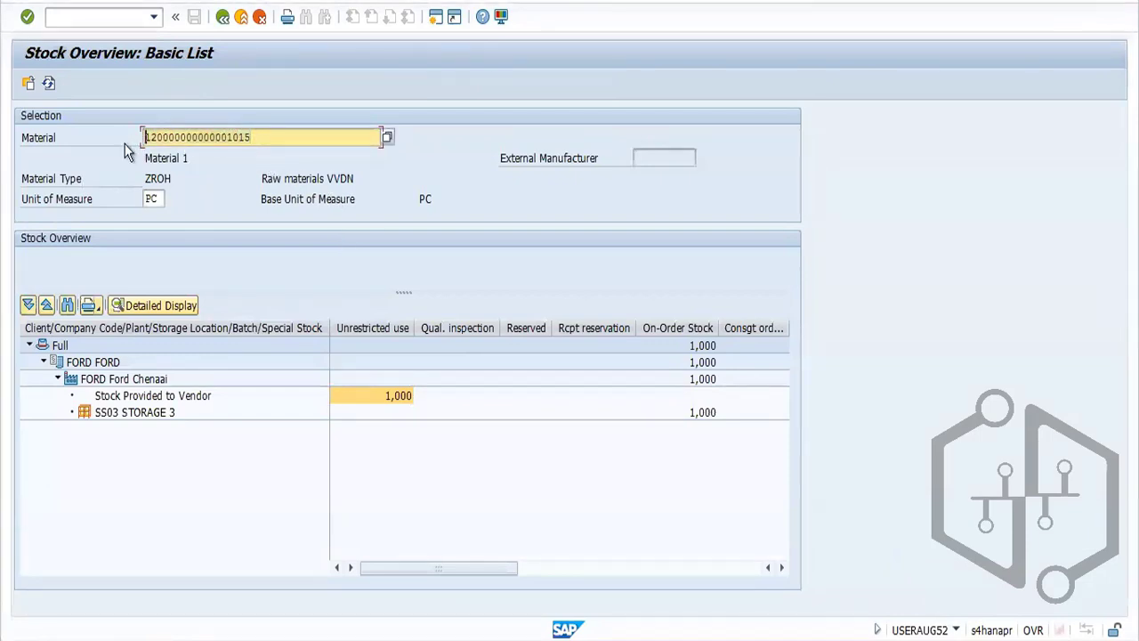
{"action": "left_click", "coordinate": [120, 12]}
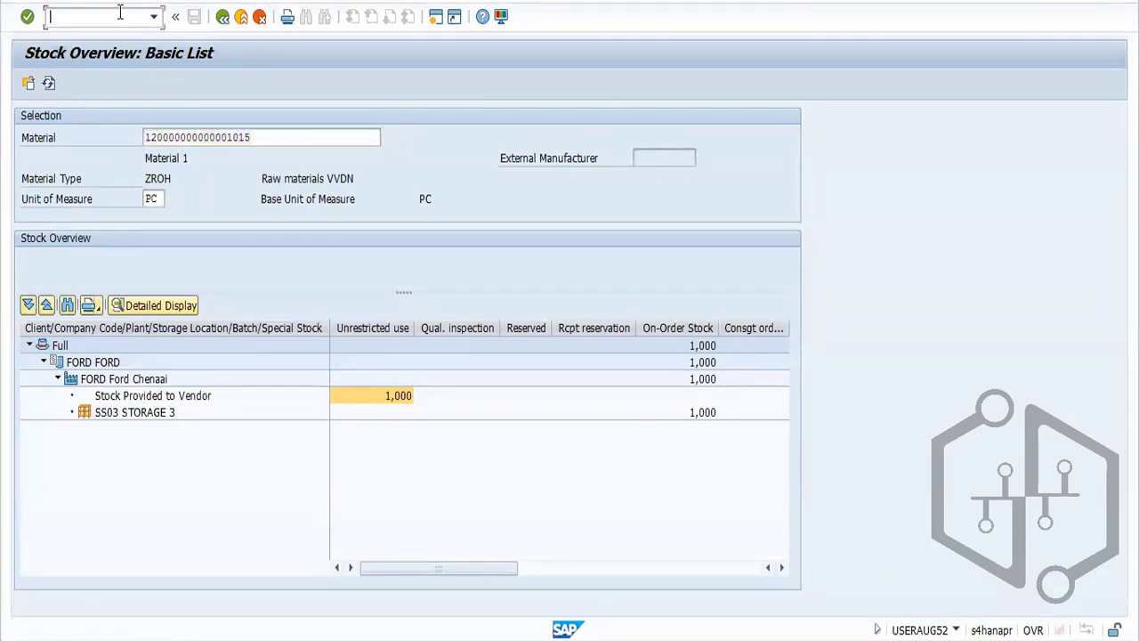
{"action": "type", "text": "/NMM03"}
{"action": "key", "text": "Return"}
{"action": "key", "text": "Return"}
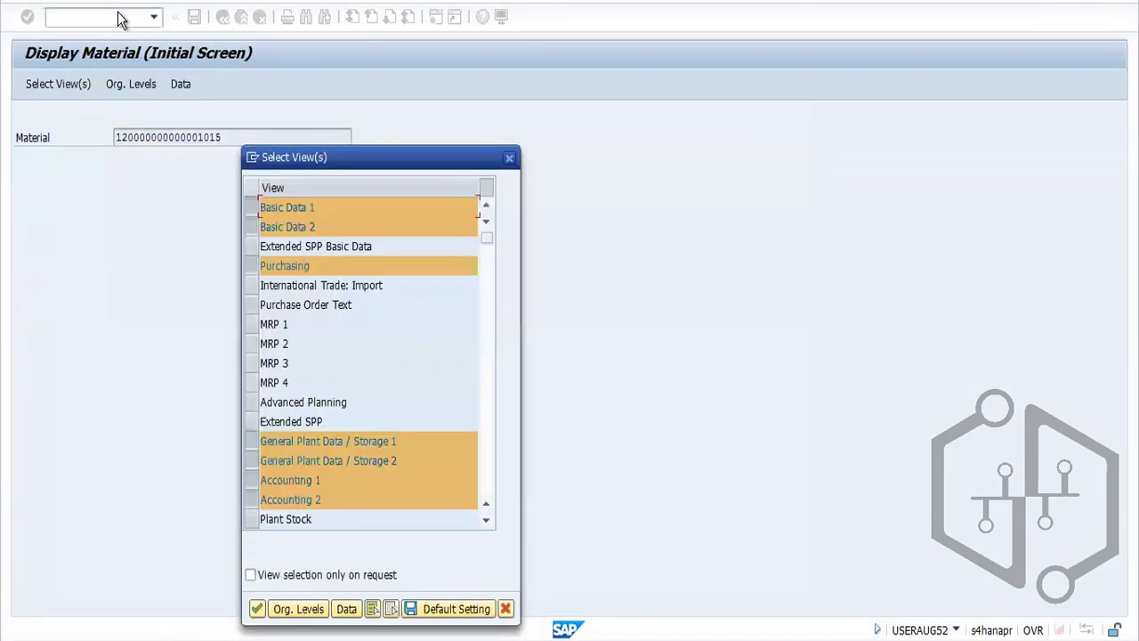
{"action": "left_click", "coordinate": [256, 609]}
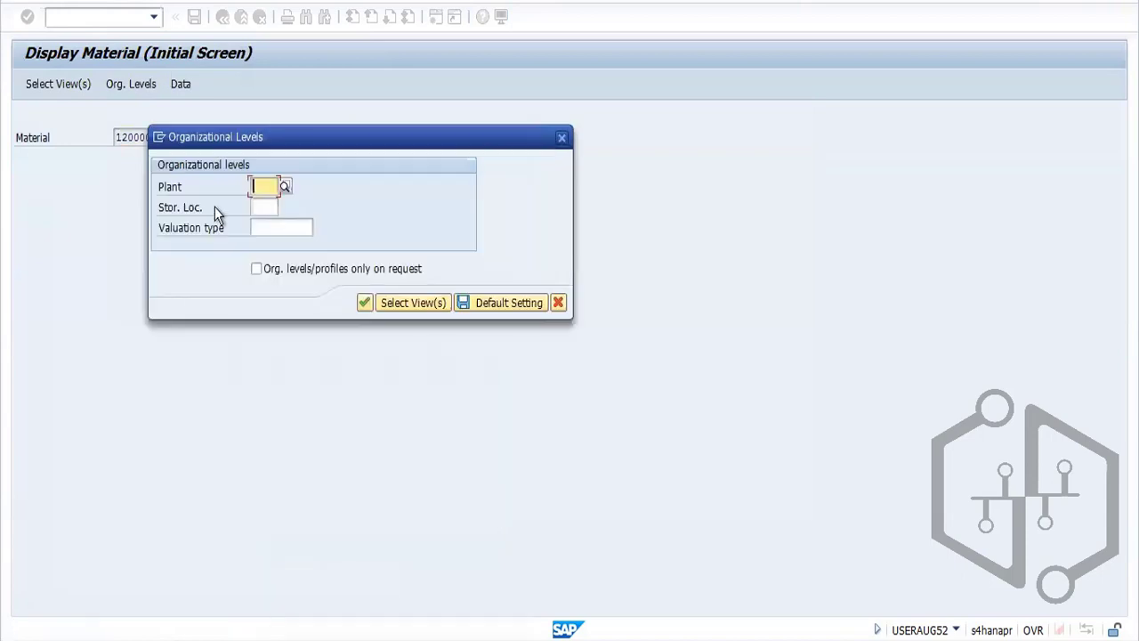
{"action": "left_click", "coordinate": [264, 188]}
{"action": "left_click", "coordinate": [264, 204]}
{"action": "left_click", "coordinate": [365, 304]}
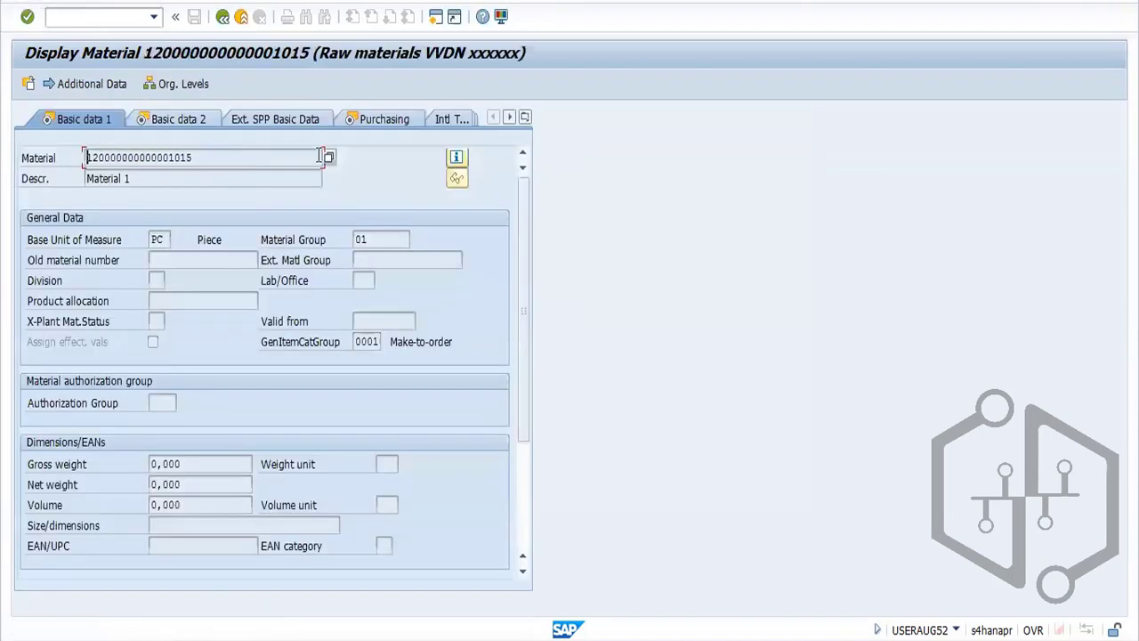
{"action": "left_click", "coordinate": [455, 159]}
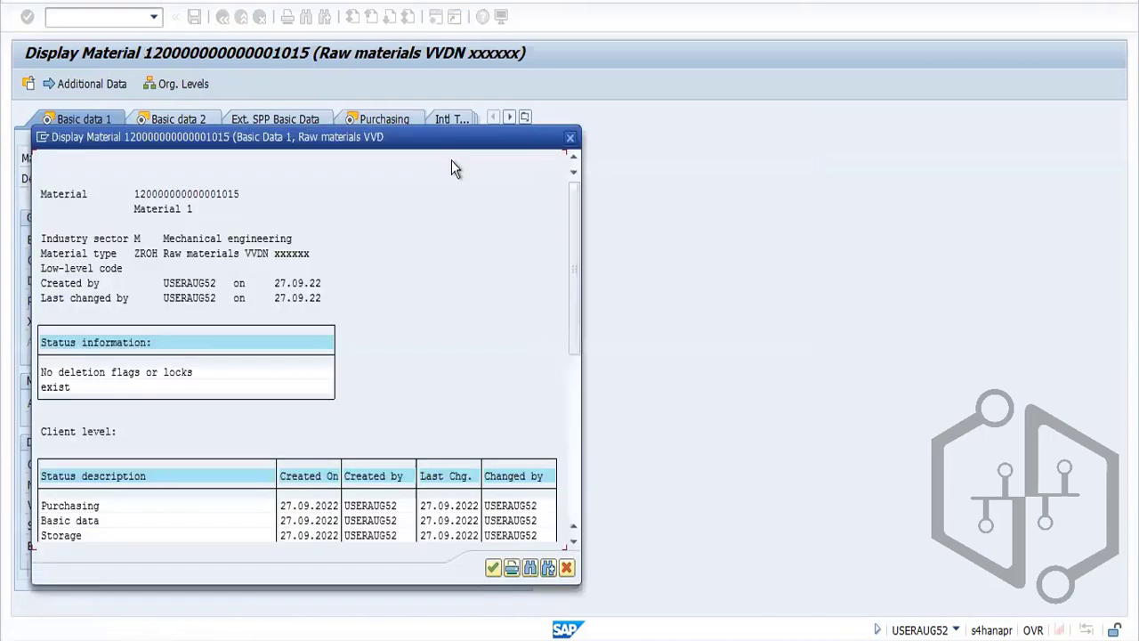
{"action": "left_click", "coordinate": [571, 138]}
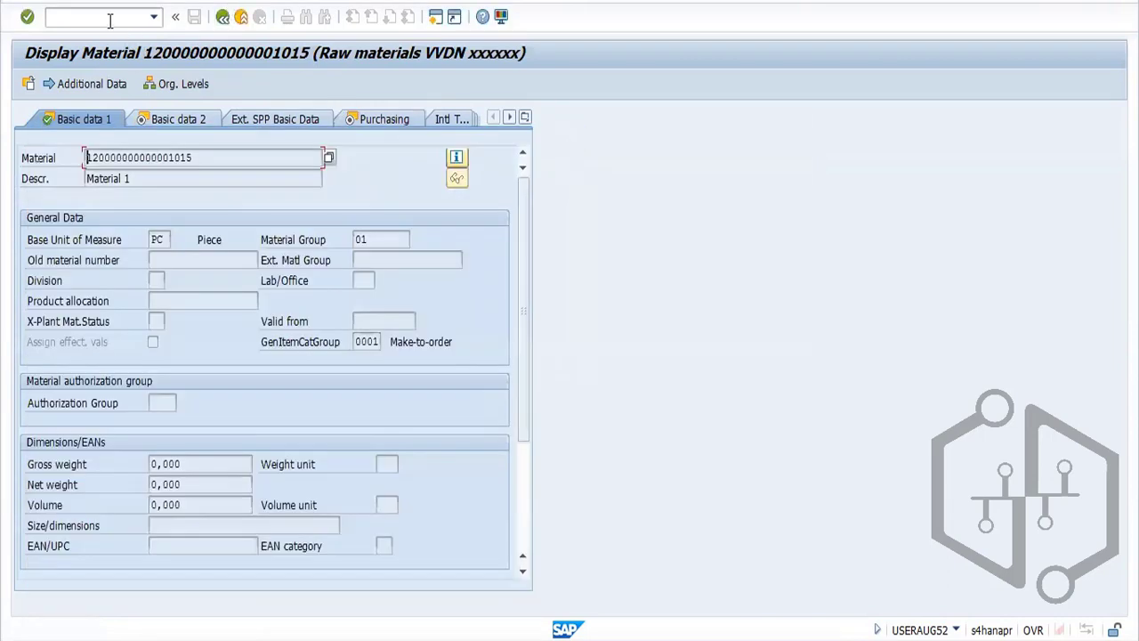
Open the material types customizing table and position the list at material type ZROH
{"action": "left_click", "coordinate": [110, 17]}
{"action": "type", "text": "/NOMS"}
{"action": "key", "text": "Return"}
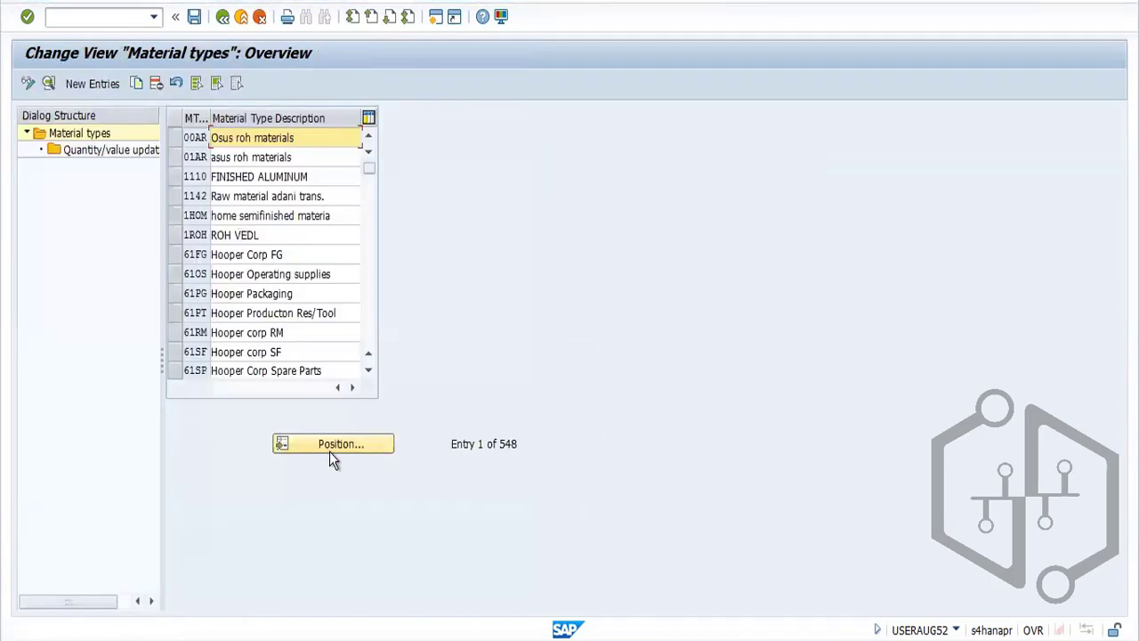
{"action": "left_click", "coordinate": [330, 450]}
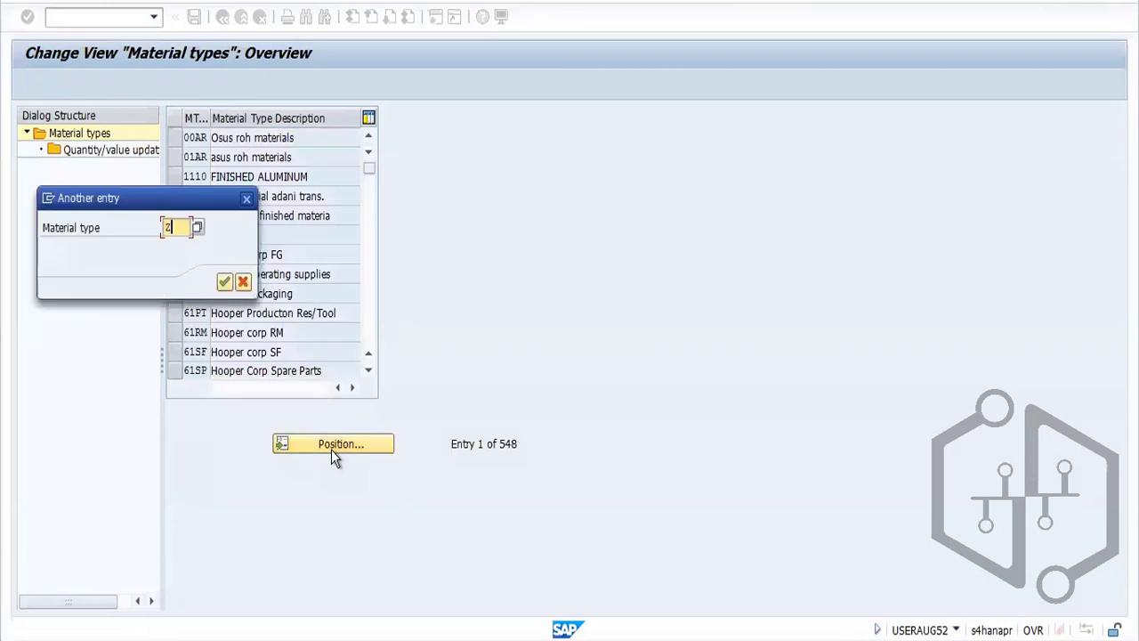
{"action": "key", "text": "Return"}
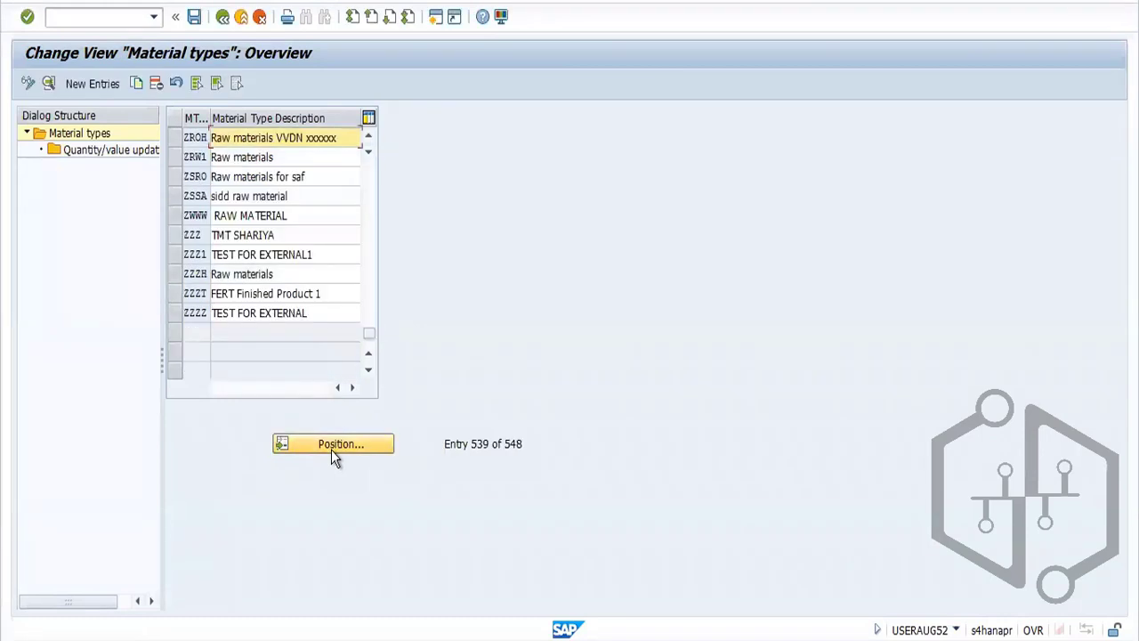
Open the details of material type ZROH and check the account category reference in its valuation data
{"action": "left_click", "coordinate": [173, 134]}
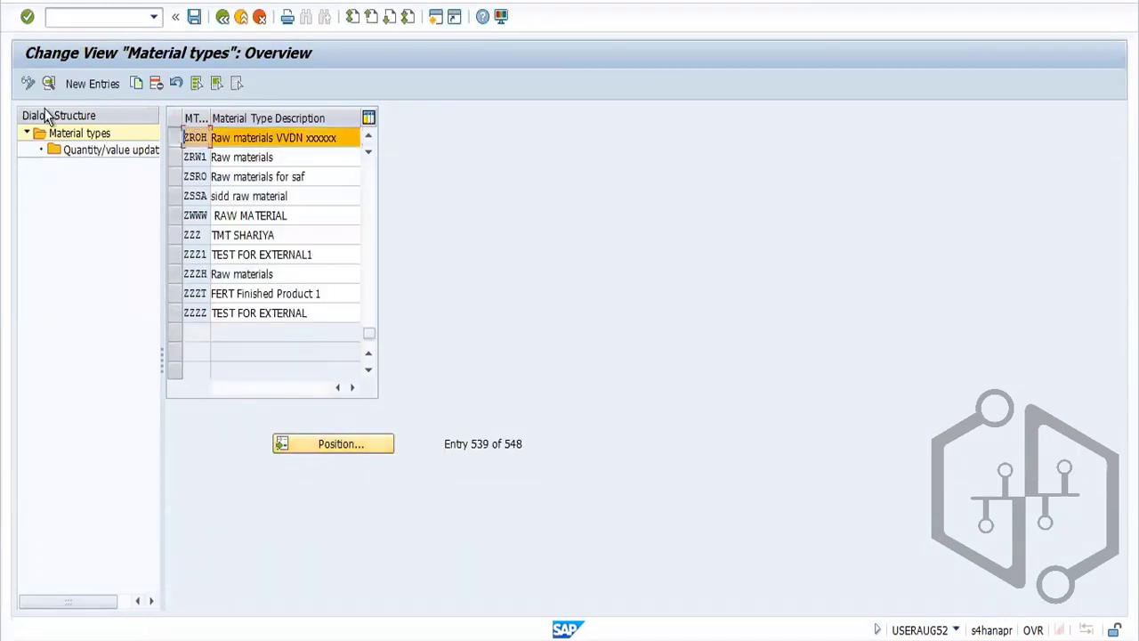
{"action": "left_click", "coordinate": [48, 83]}
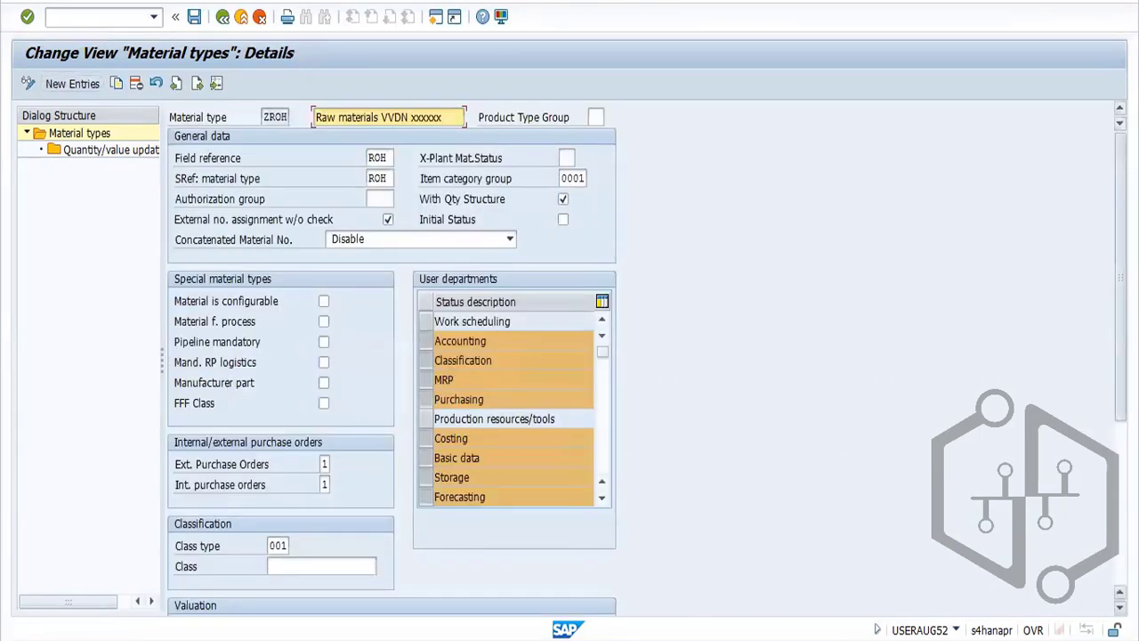
{"action": "scroll", "coordinate": [1119, 267], "scroll_direction": "down", "scroll_amount": 5}
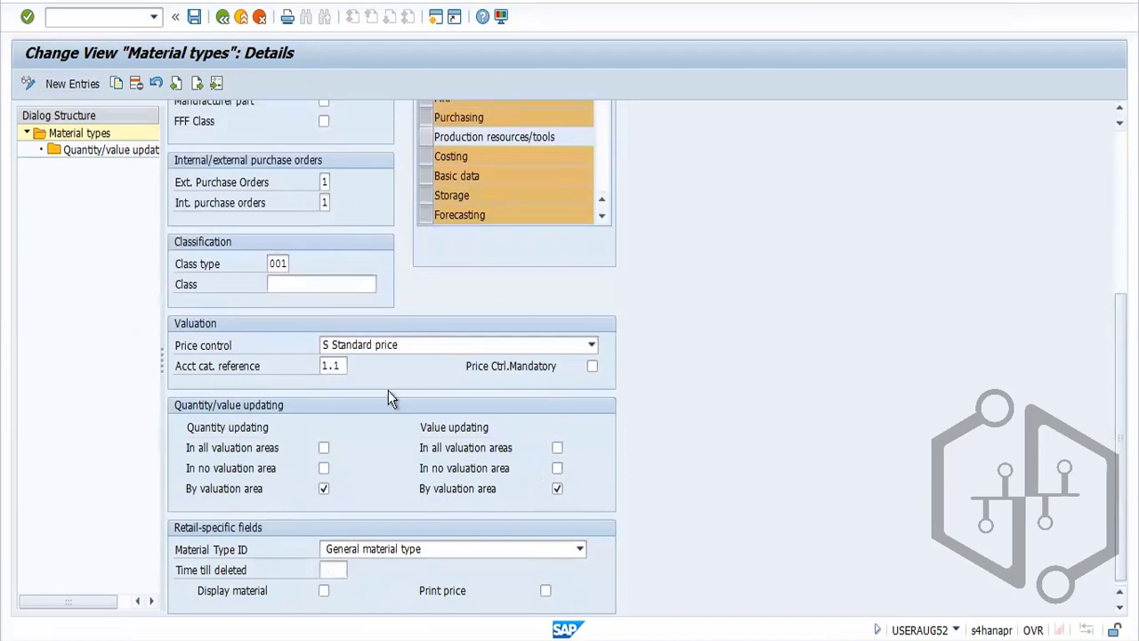
{"action": "double_click", "coordinate": [346, 366]}
Switch back to the IMG session, look into Group Together Valuation Areas and return to the tree
{"action": "key", "text": "alt+Tab"}
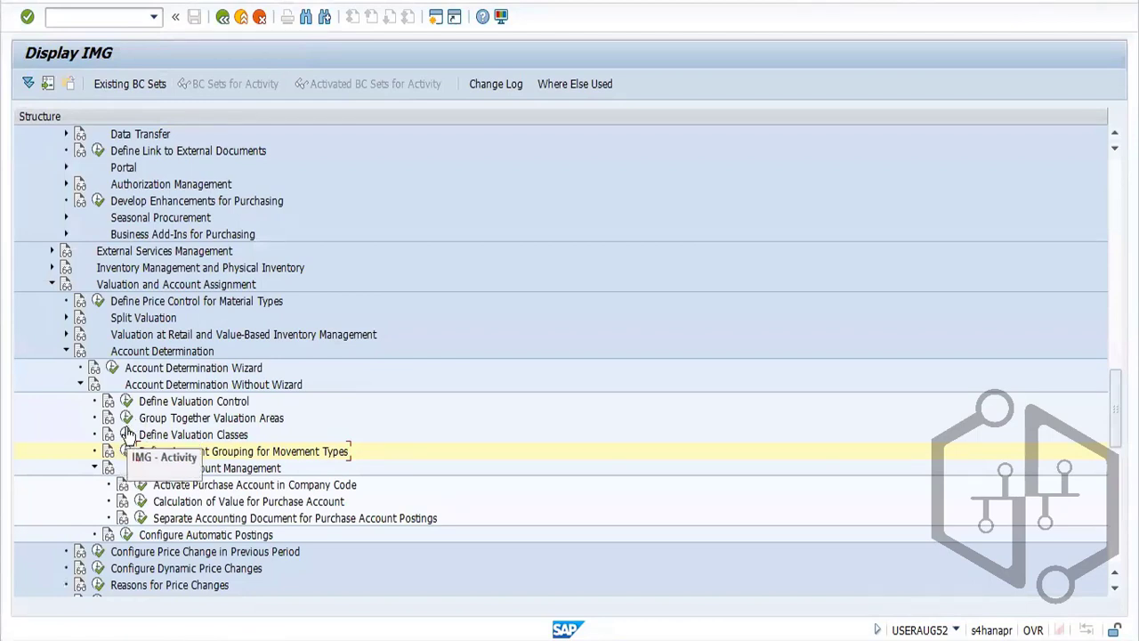
{"action": "left_click", "coordinate": [126, 451]}
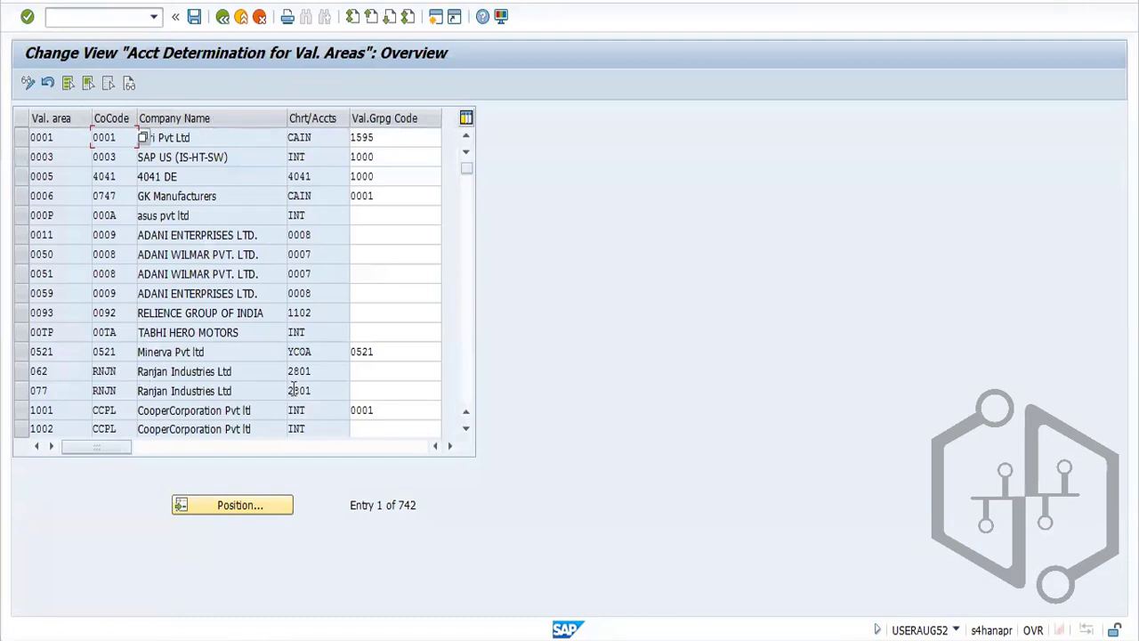
{"action": "left_click", "coordinate": [466, 430]}
{"action": "left_click", "coordinate": [466, 431]}
{"action": "left_click", "coordinate": [466, 430]}
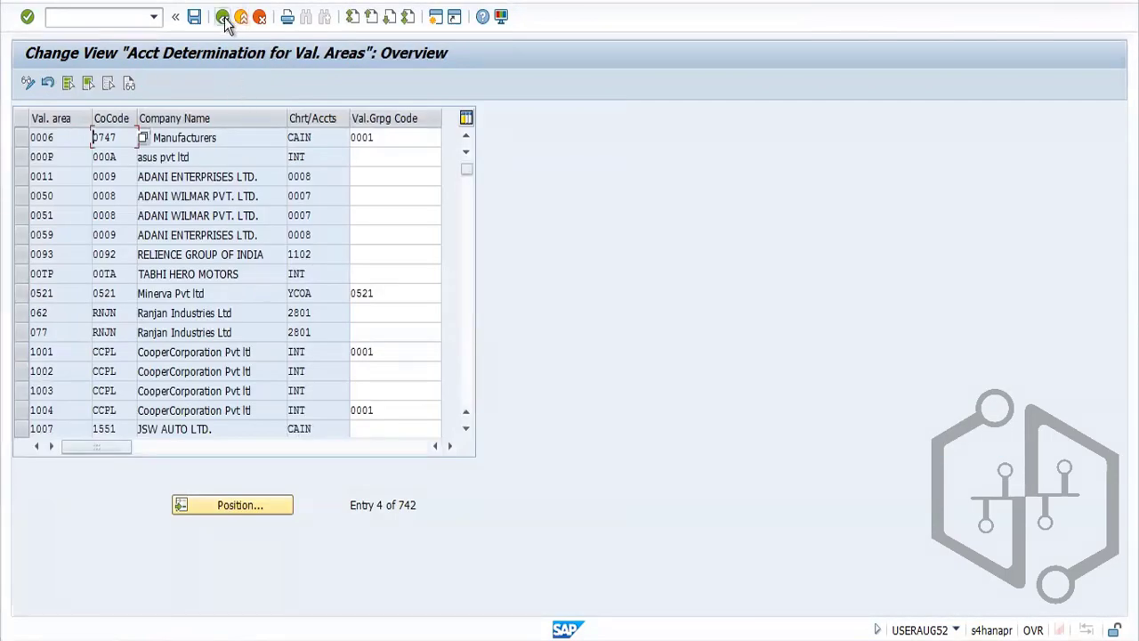
{"action": "left_click", "coordinate": [223, 17]}
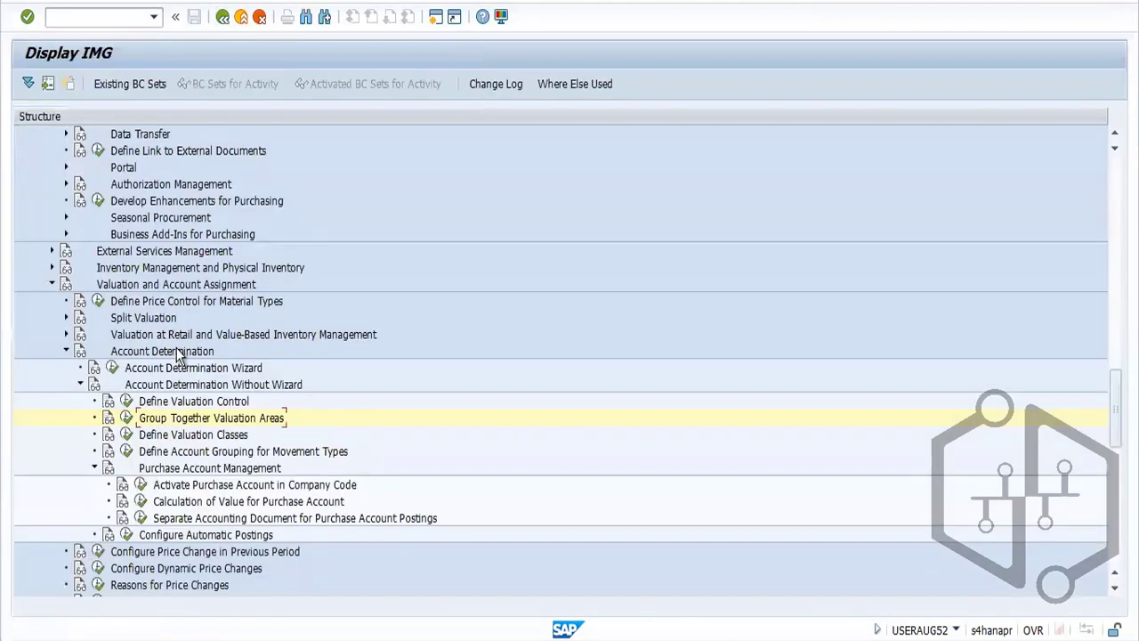
Check the valuation grouping code setting in Define Valuation Control and go back to the IMG
{"action": "left_click", "coordinate": [124, 400]}
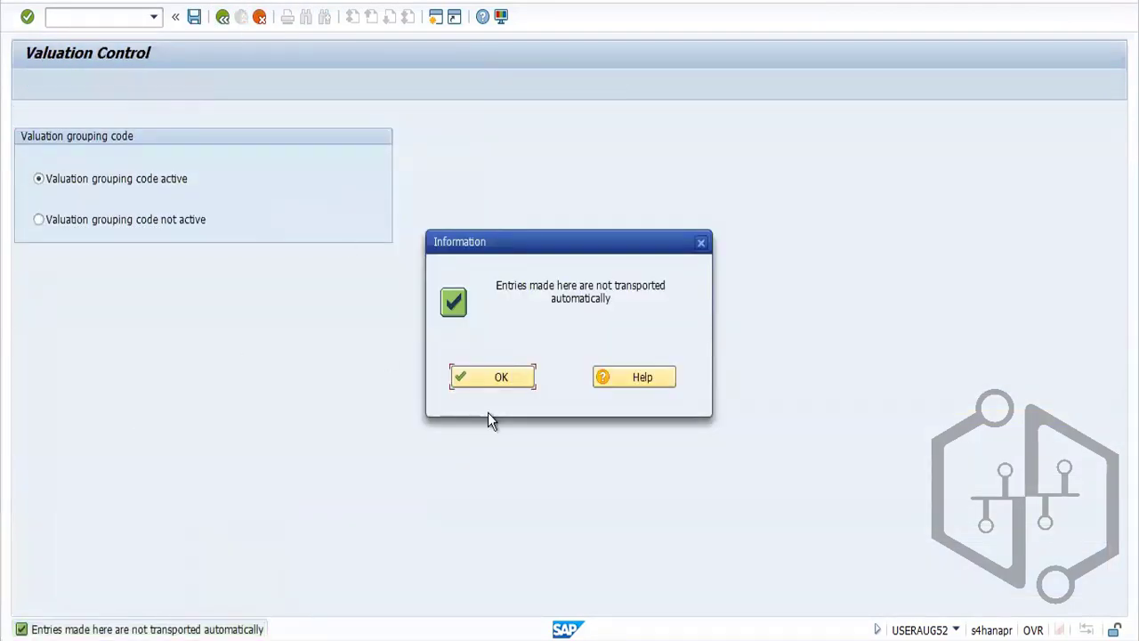
{"action": "left_click", "coordinate": [507, 384]}
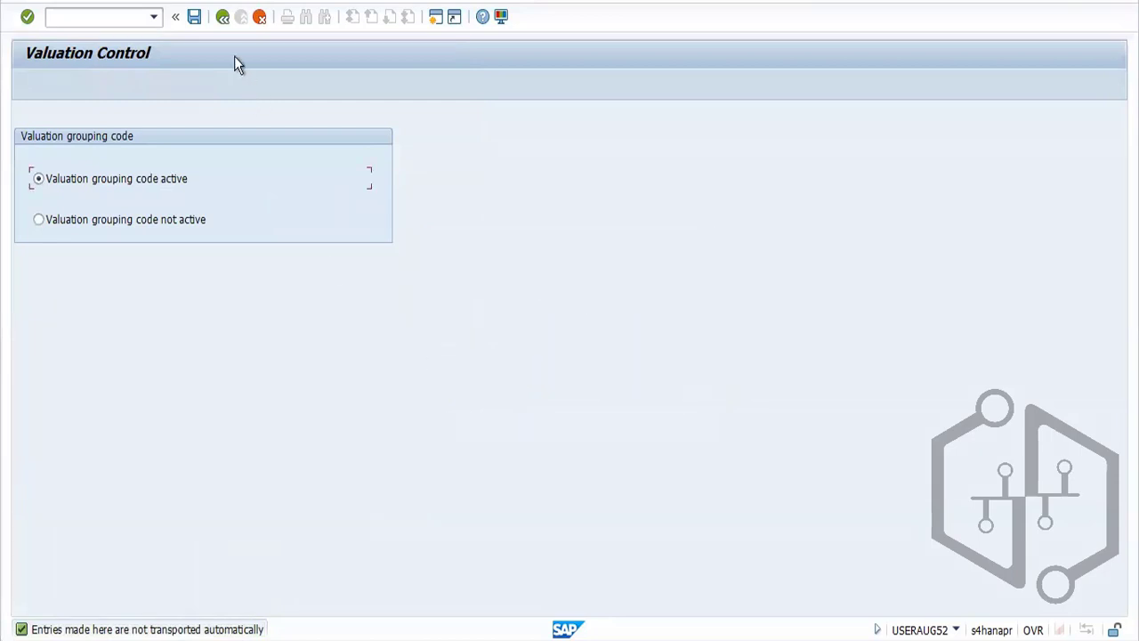
{"action": "left_click", "coordinate": [222, 17]}
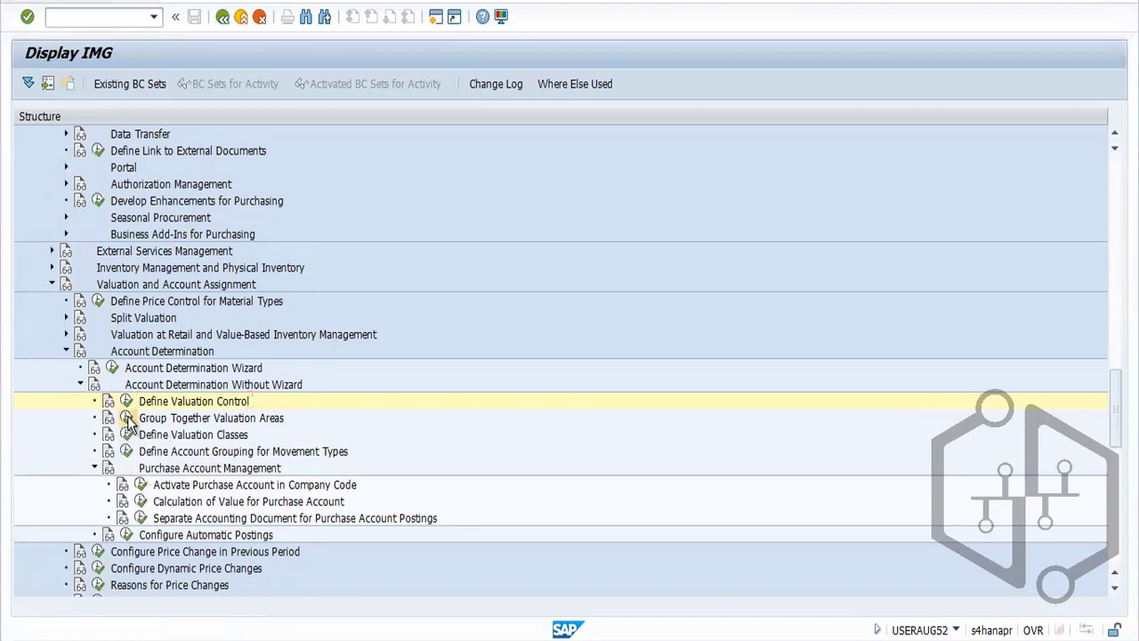
Reopen Group Together Valuation Areas, browse further through the valuation grouping codes and return to the IMG
{"action": "left_click", "coordinate": [127, 418]}
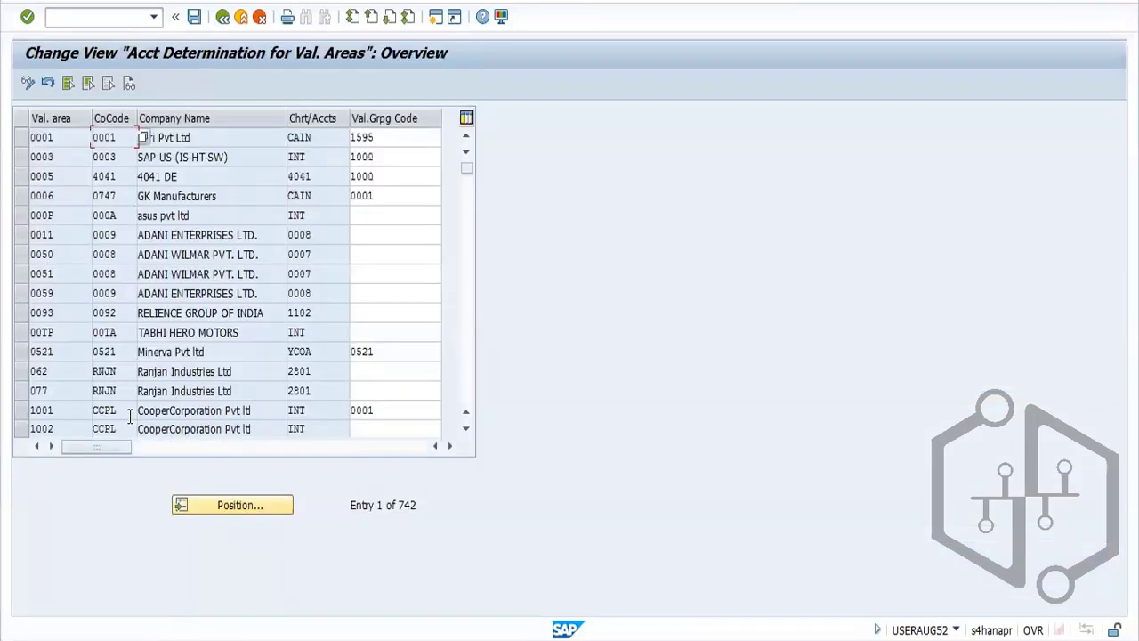
{"action": "left_click", "coordinate": [466, 365]}
{"action": "left_click", "coordinate": [466, 366]}
{"action": "left_click_drag", "start_coordinate": [467, 365], "coordinate": [466, 366]}
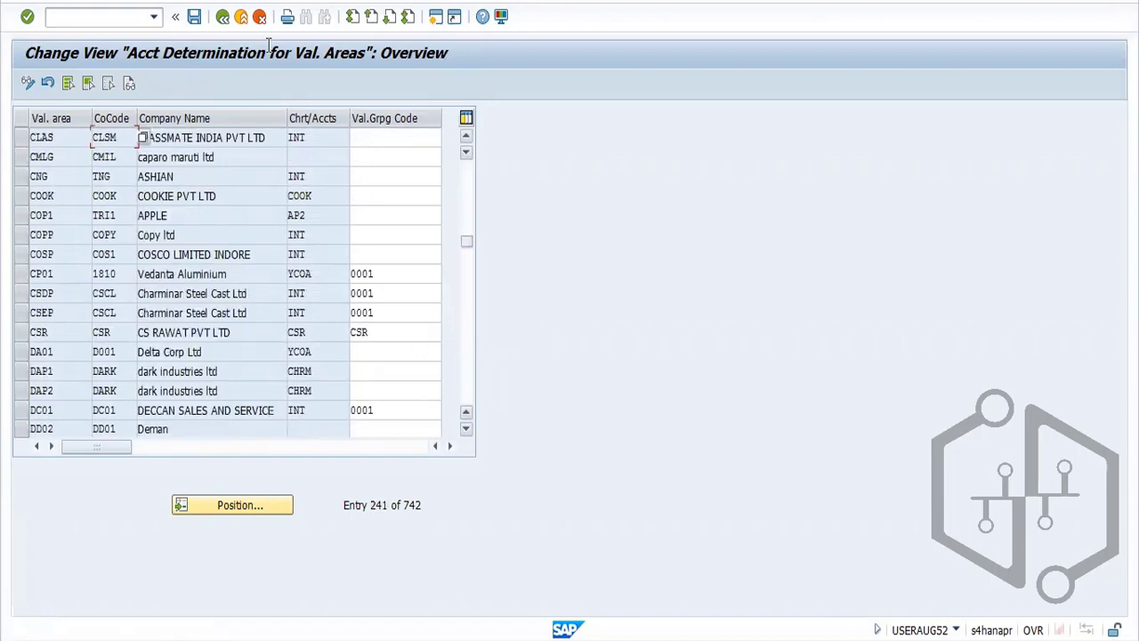
{"action": "left_click", "coordinate": [224, 18]}
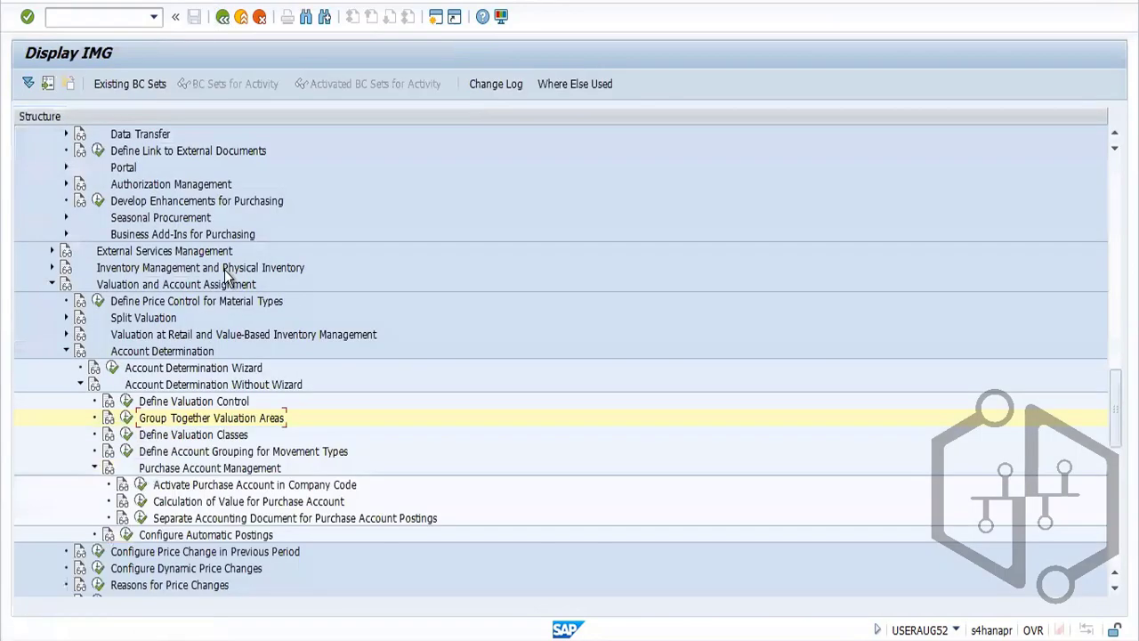
Open Define Valuation Classes and look over the account category references and the valuation classes
{"action": "left_click", "coordinate": [128, 431]}
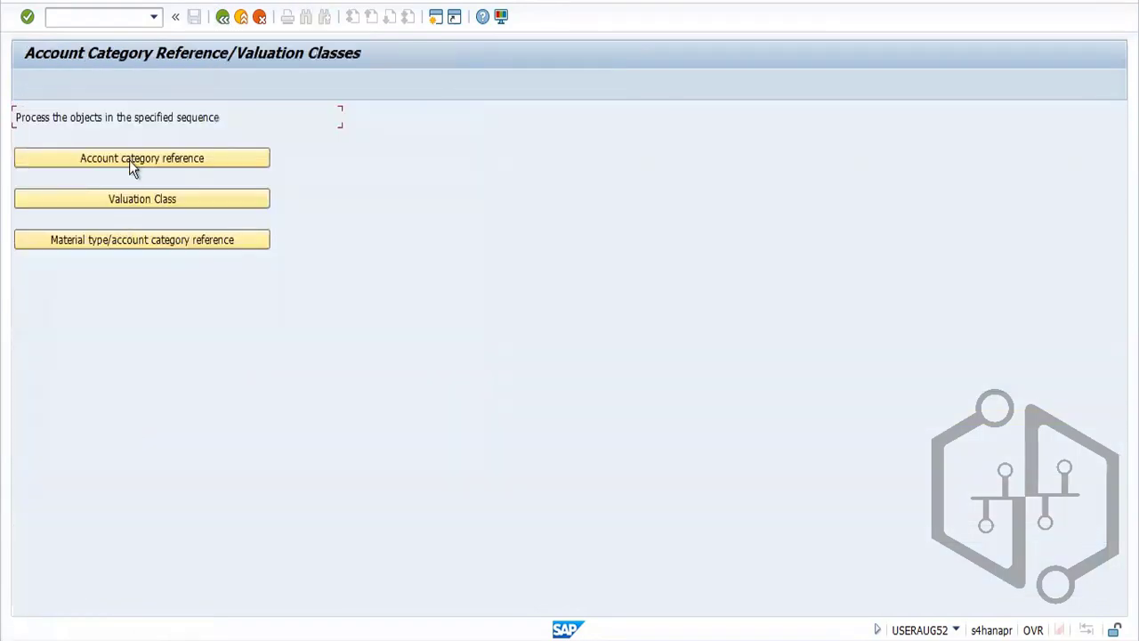
{"action": "left_click", "coordinate": [151, 160]}
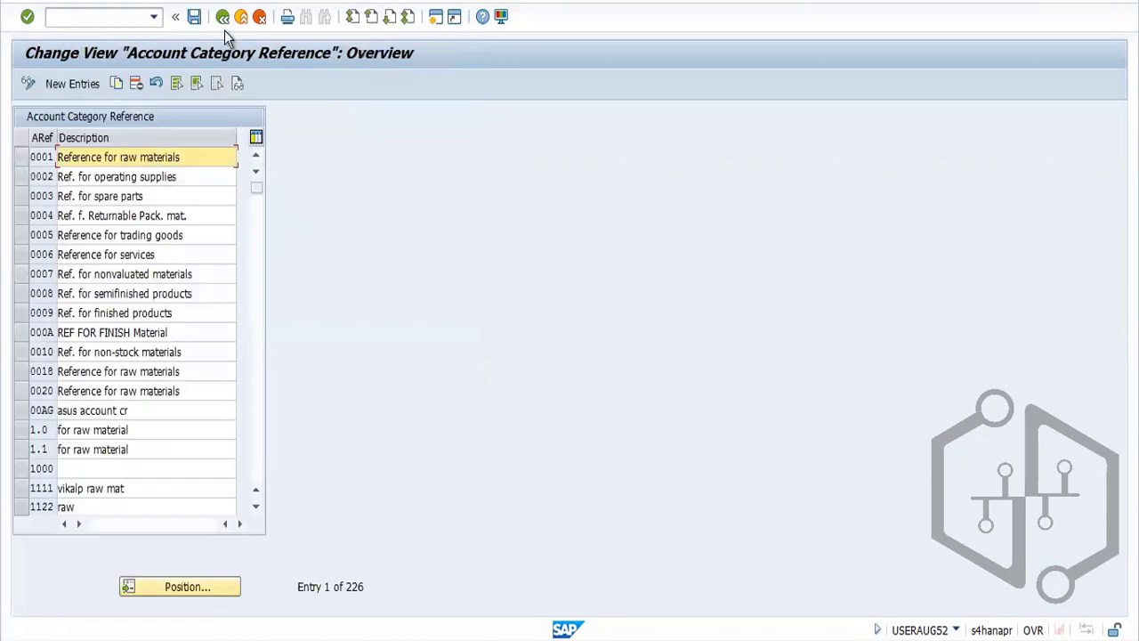
{"action": "left_click", "coordinate": [223, 20]}
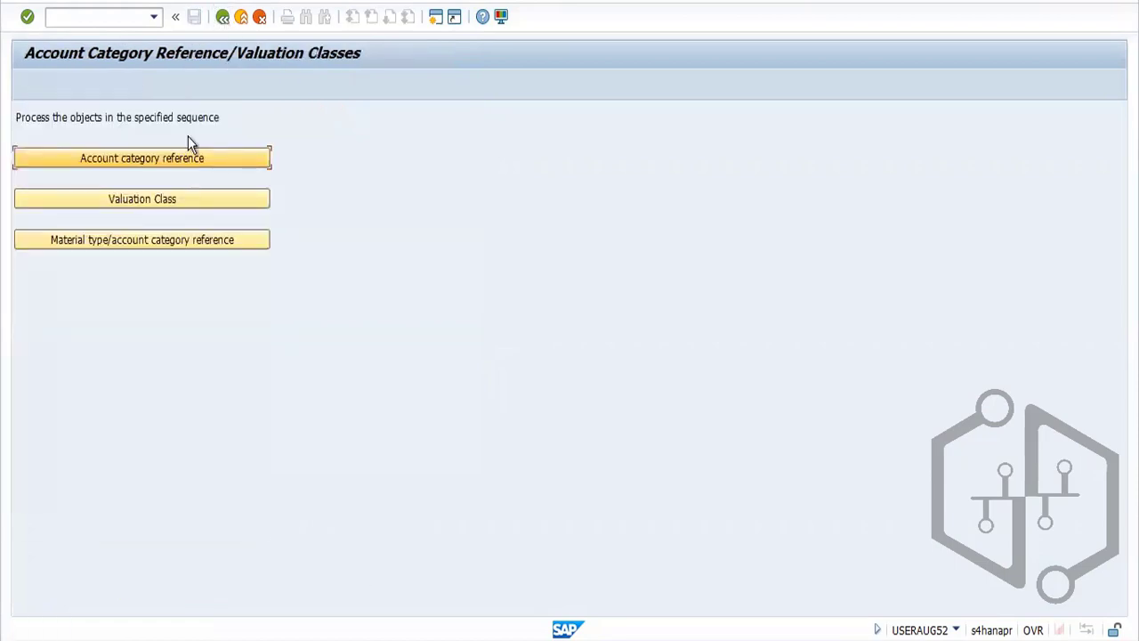
{"action": "left_click", "coordinate": [175, 200]}
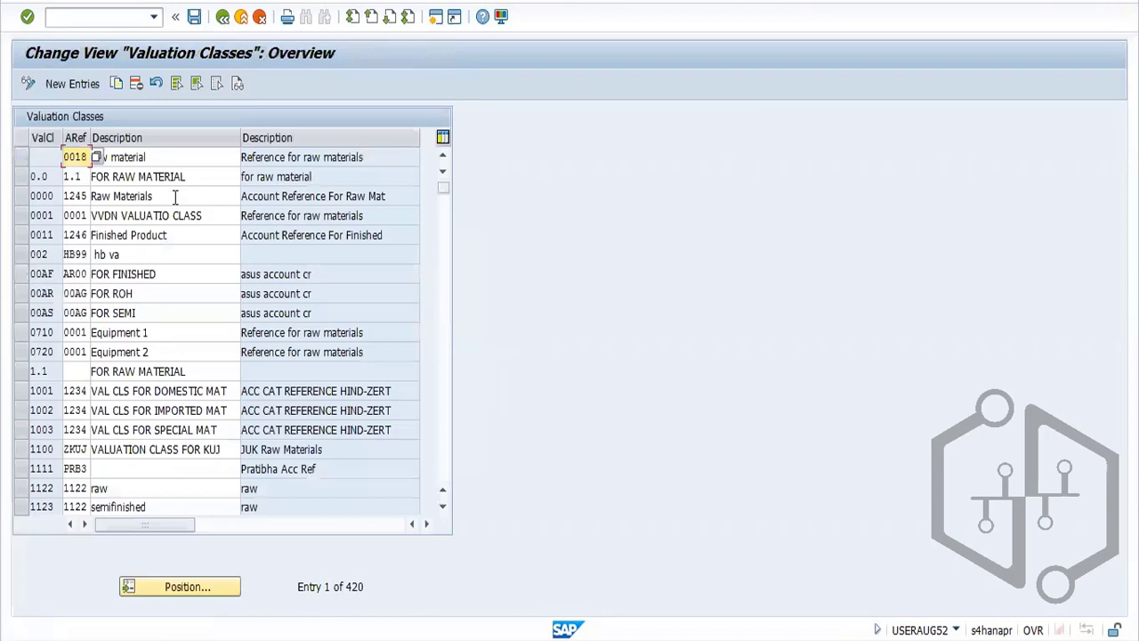
{"action": "left_click", "coordinate": [222, 17]}
Try to open the material type/account category reference assignment, decline displaying the locked data and reopen the valuation classes
{"action": "left_click", "coordinate": [167, 238]}
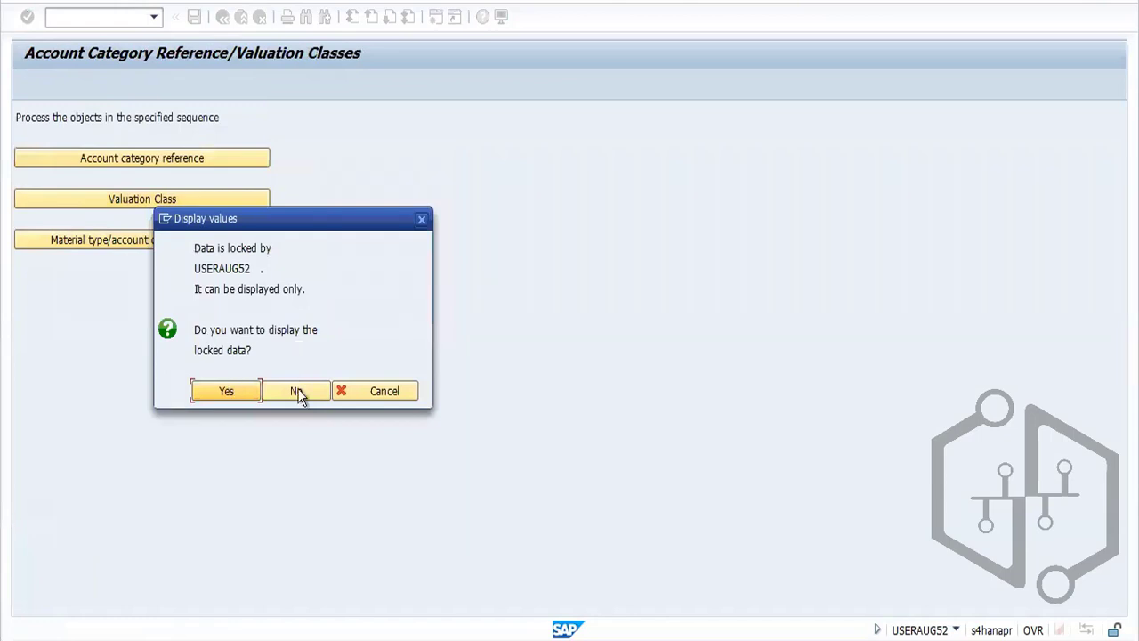
{"action": "left_click", "coordinate": [298, 391]}
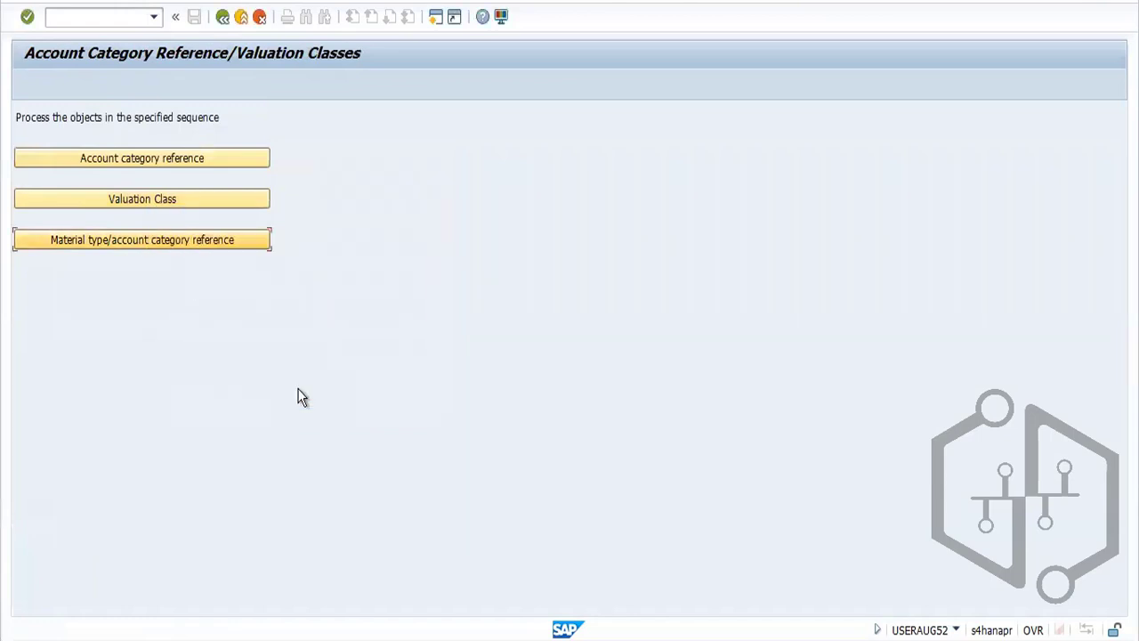
{"action": "left_click", "coordinate": [187, 199]}
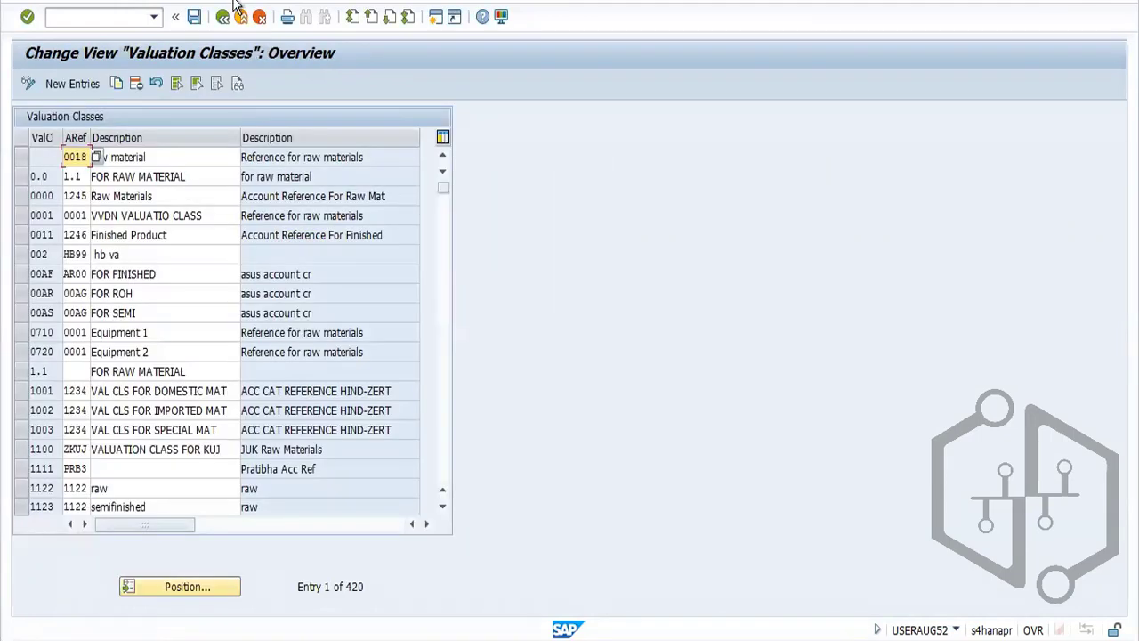
Leave the valuation classes, look at Define Account Grouping for Movement Types and the Define Valuation Classes entry screen, and return to the IMG
{"action": "left_click", "coordinate": [223, 20]}
{"action": "left_click", "coordinate": [223, 20]}
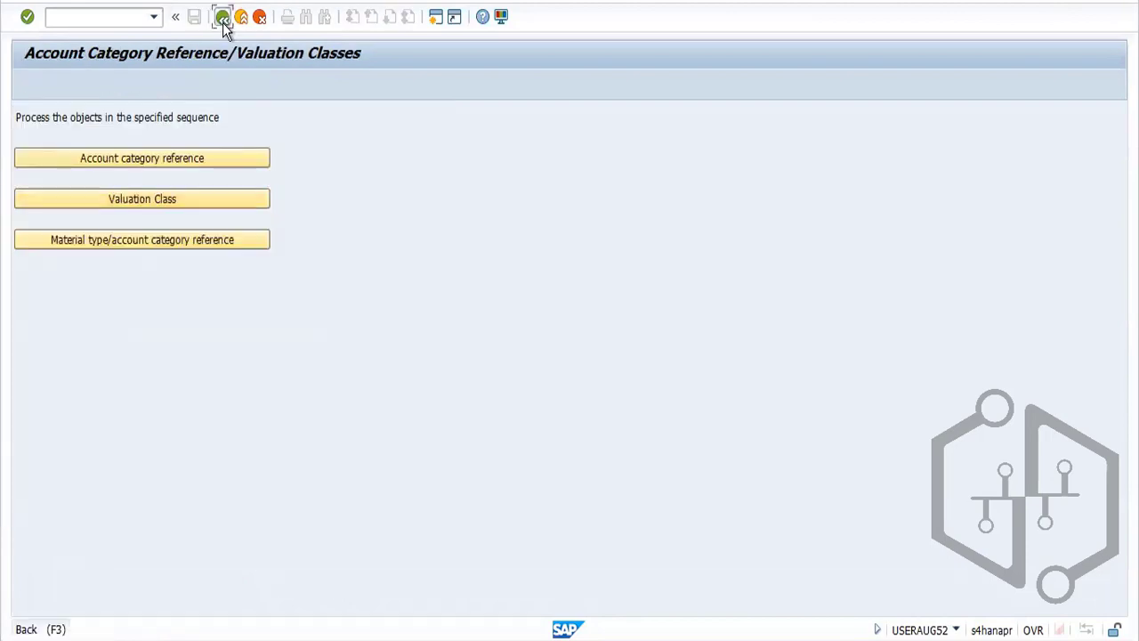
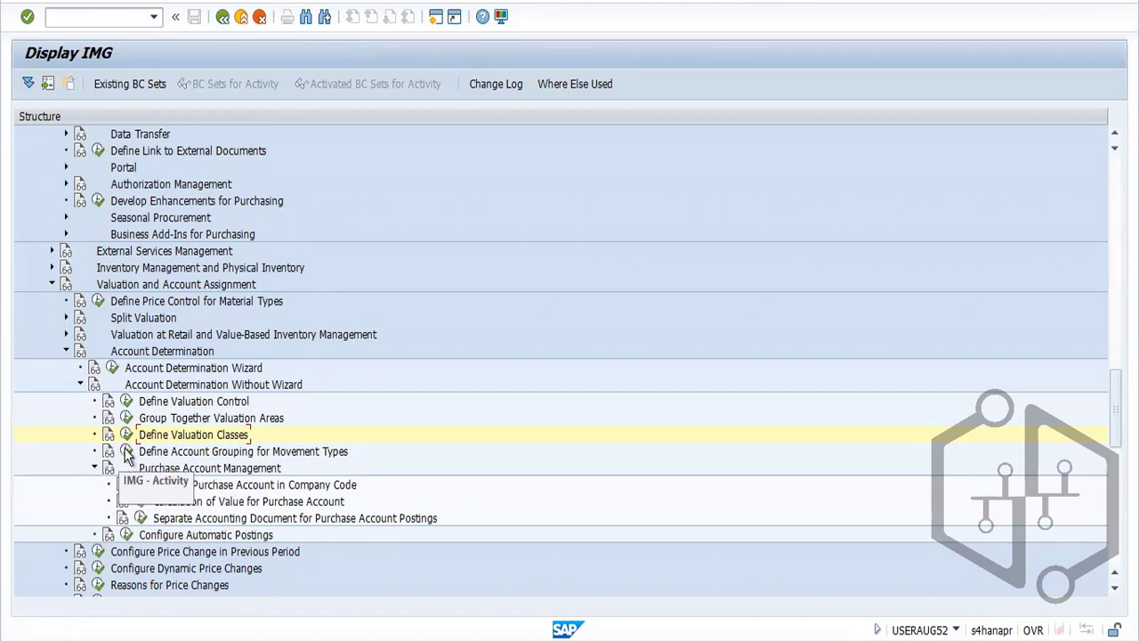
{"action": "left_click", "coordinate": [127, 451]}
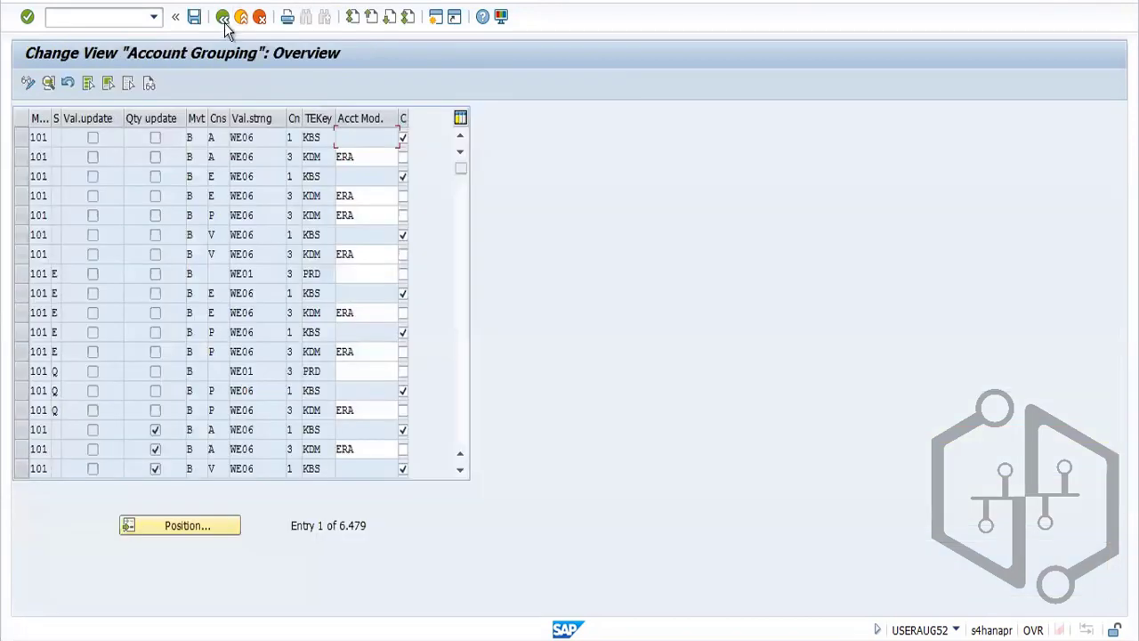
{"action": "left_click", "coordinate": [222, 17]}
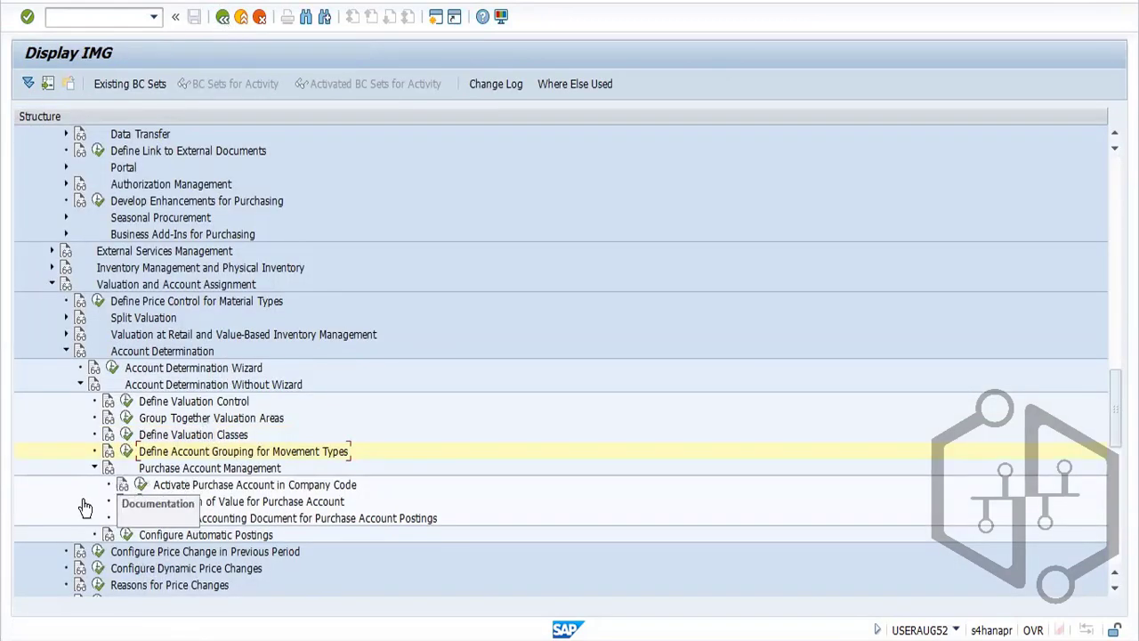
{"action": "left_click", "coordinate": [125, 436]}
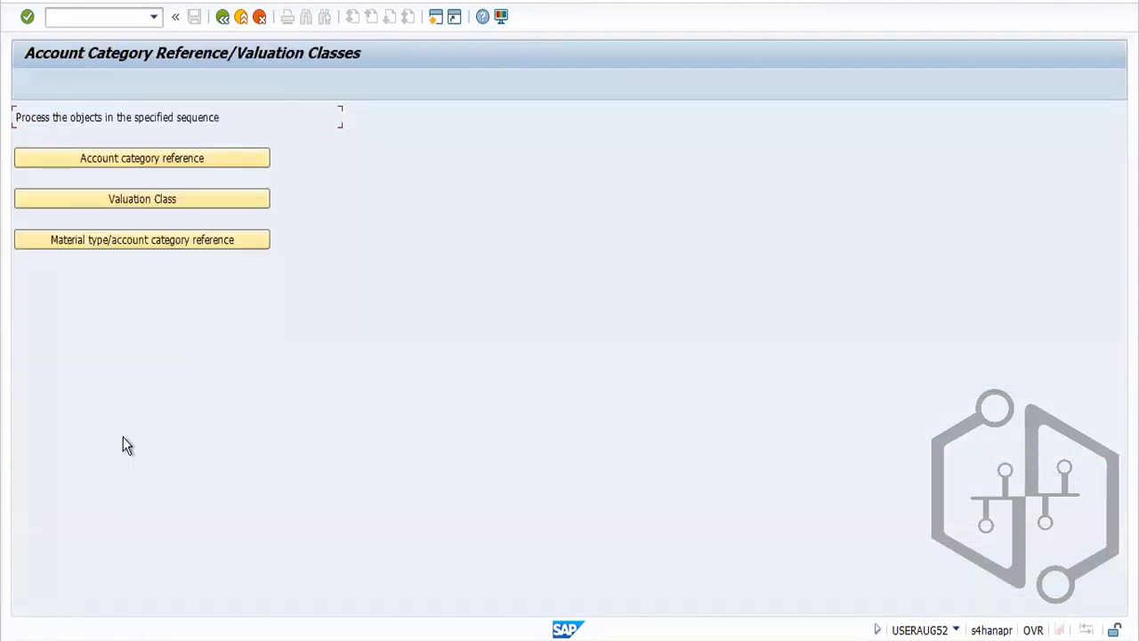
{"action": "left_click", "coordinate": [222, 17]}
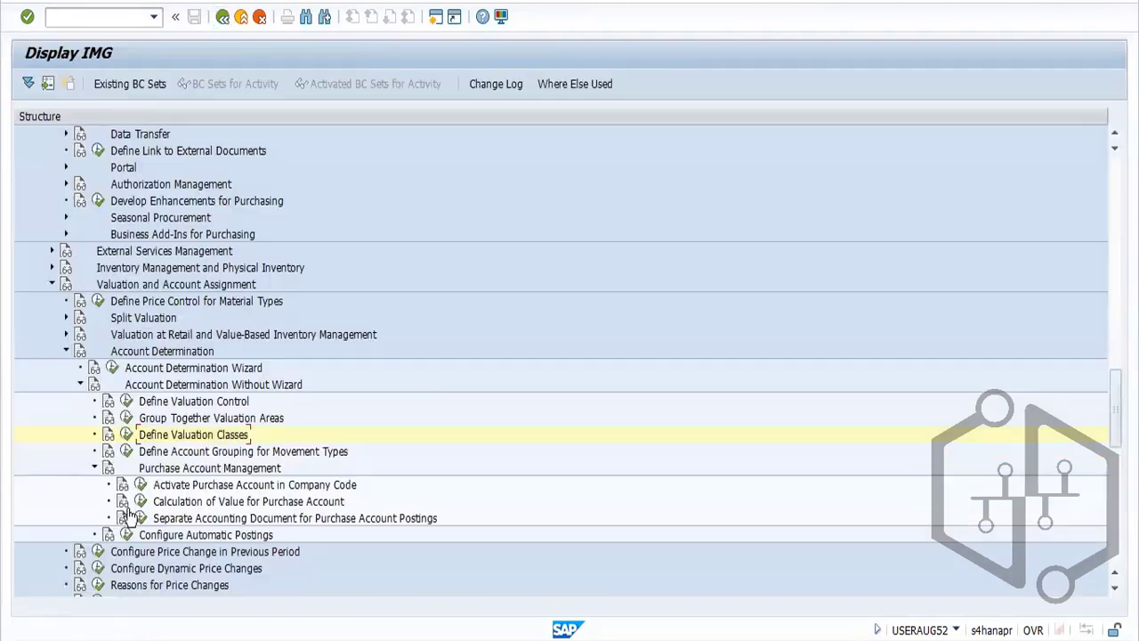
In Group Together Valuation Areas, assign valuation grouping code 0001 to valuation area FORD and save it to the proposed customizing request
{"action": "left_click", "coordinate": [126, 418]}
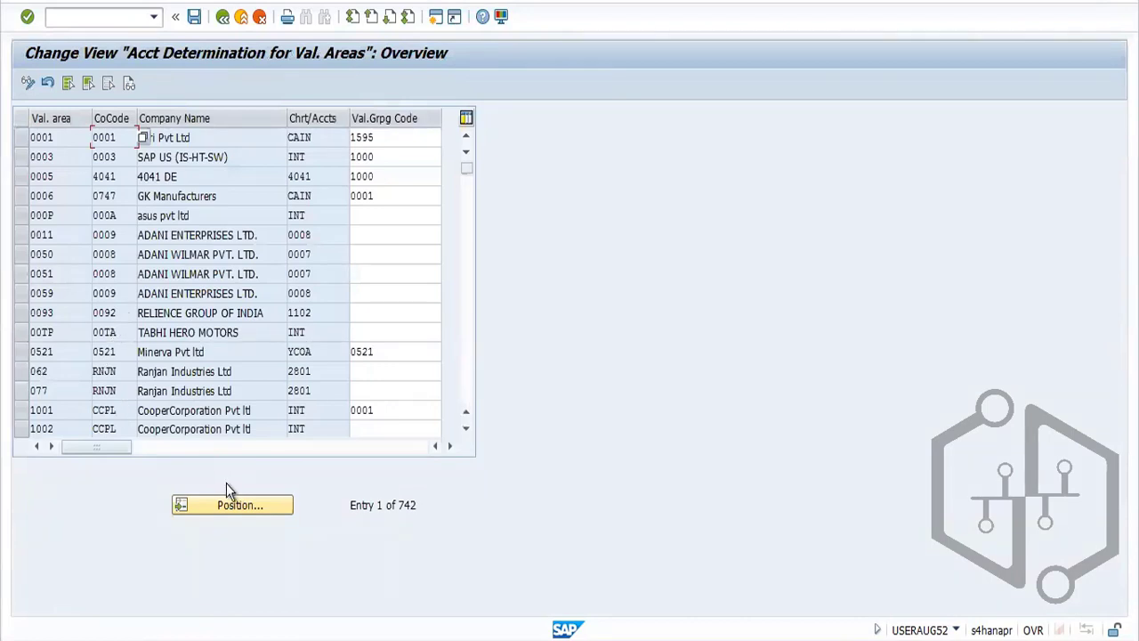
{"action": "left_click", "coordinate": [235, 506]}
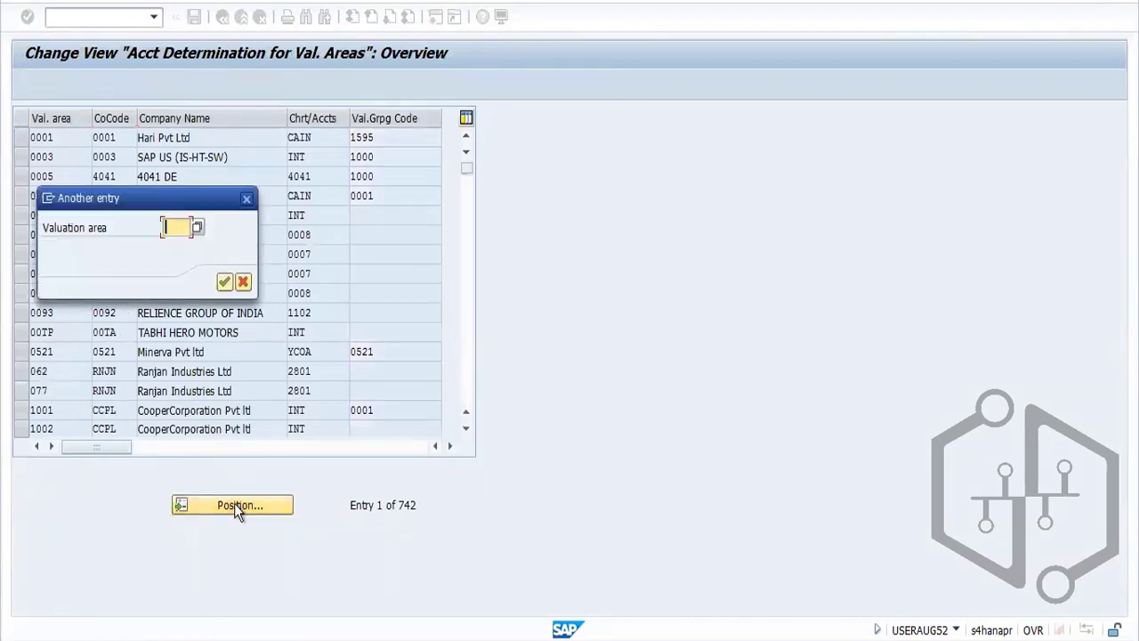
{"action": "type", "text": "FORD"}
{"action": "key", "text": "Return"}
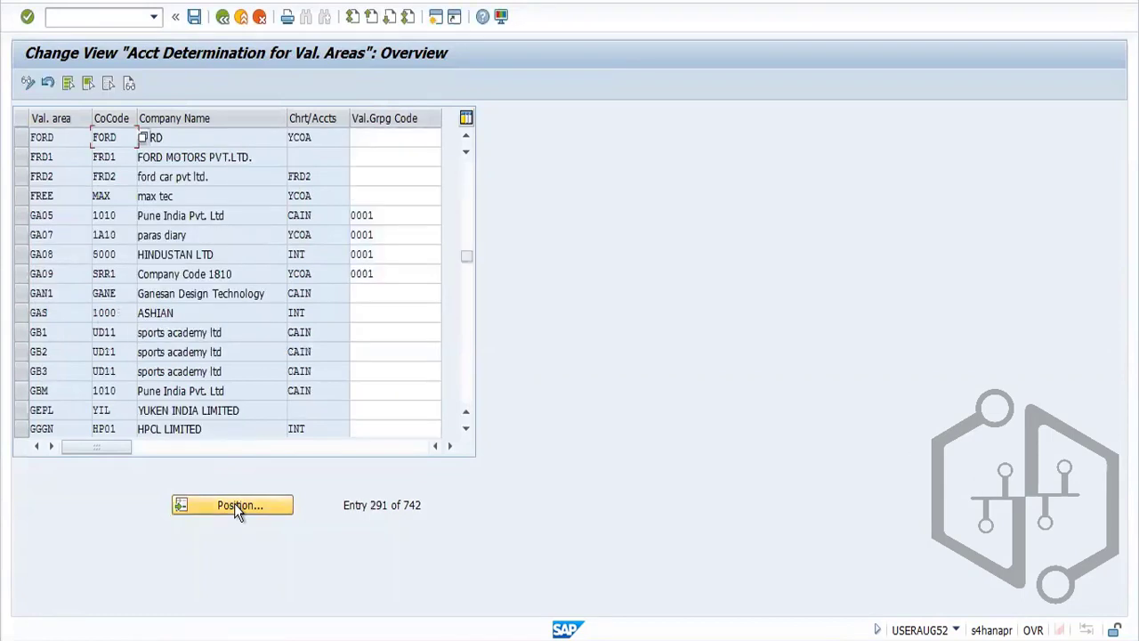
{"action": "left_click", "coordinate": [369, 137]}
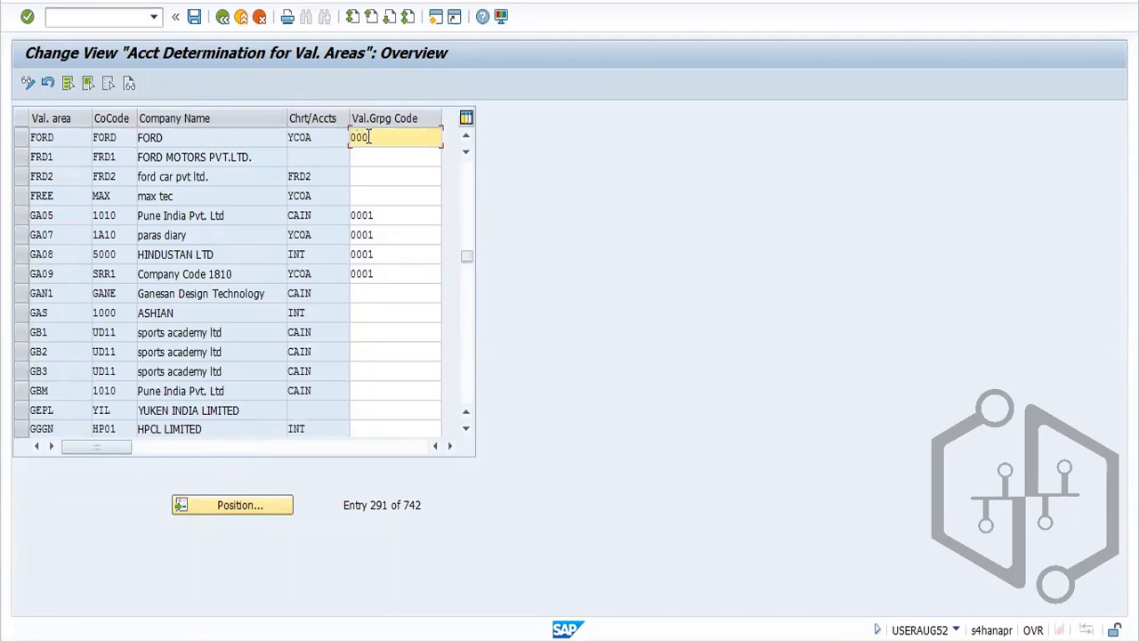
{"action": "type", "text": "0001"}
{"action": "left_click", "coordinate": [194, 16]}
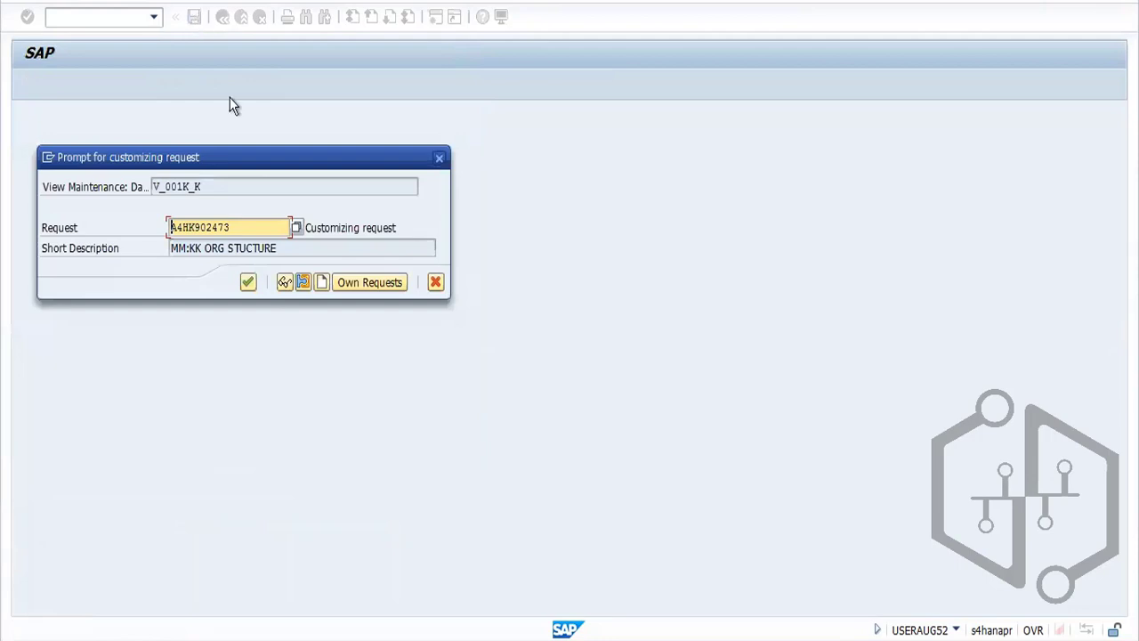
{"action": "left_click", "coordinate": [247, 281]}
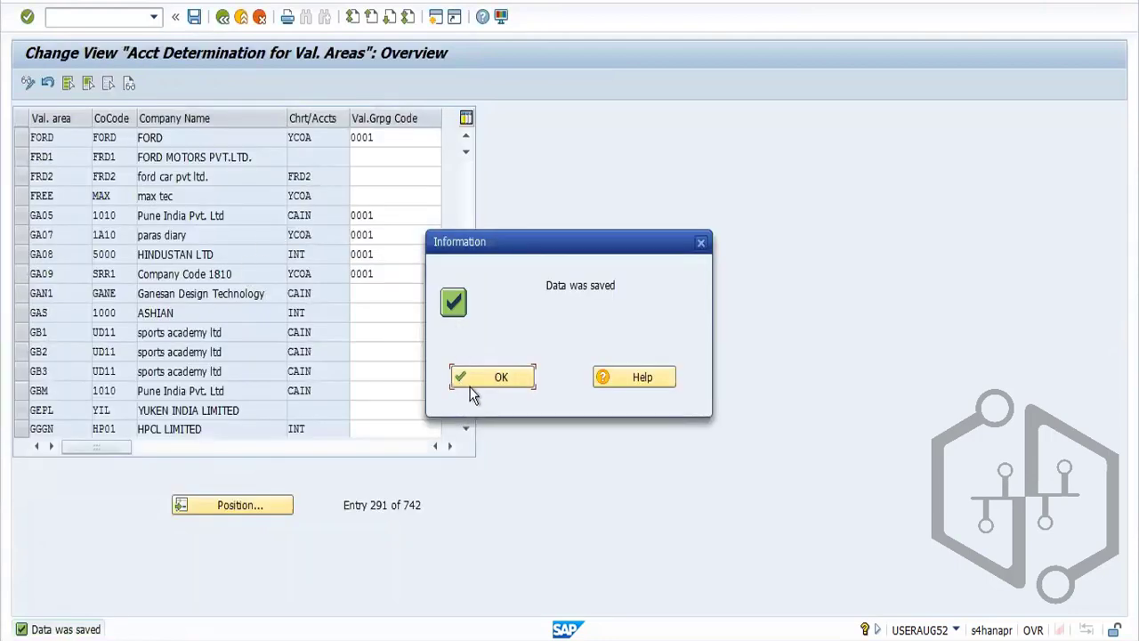
{"action": "left_click", "coordinate": [463, 378]}
Assign valuation grouping code 0001 to valuation area FRD1 and save the entry
{"action": "left_click", "coordinate": [360, 156]}
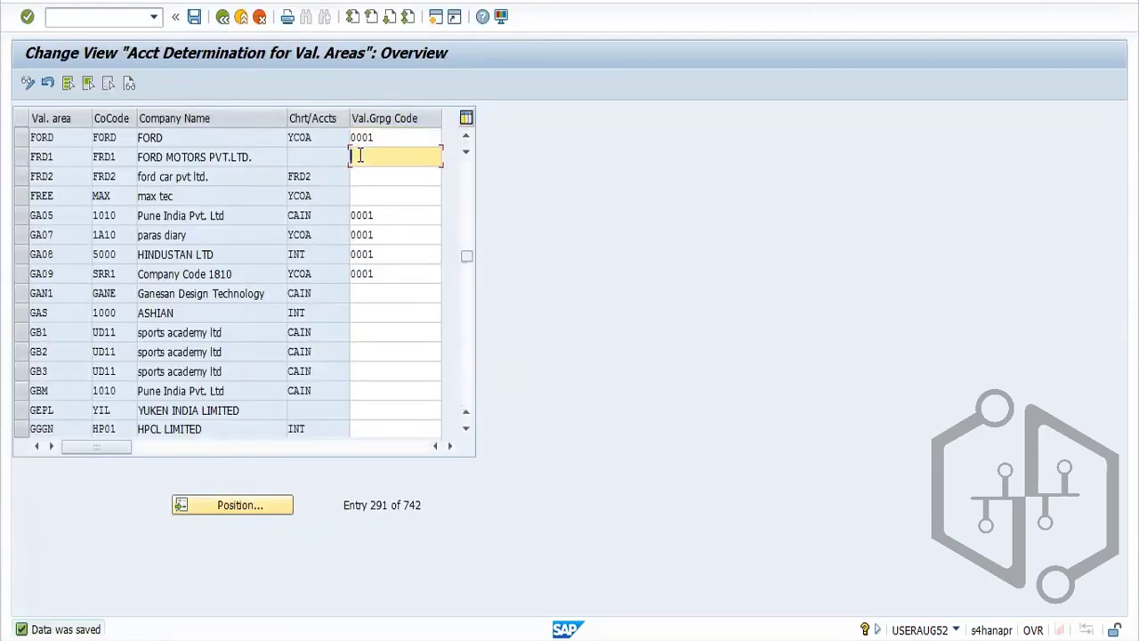
{"action": "type", "text": "0001"}
{"action": "key", "text": "Return"}
{"action": "left_click", "coordinate": [194, 19]}
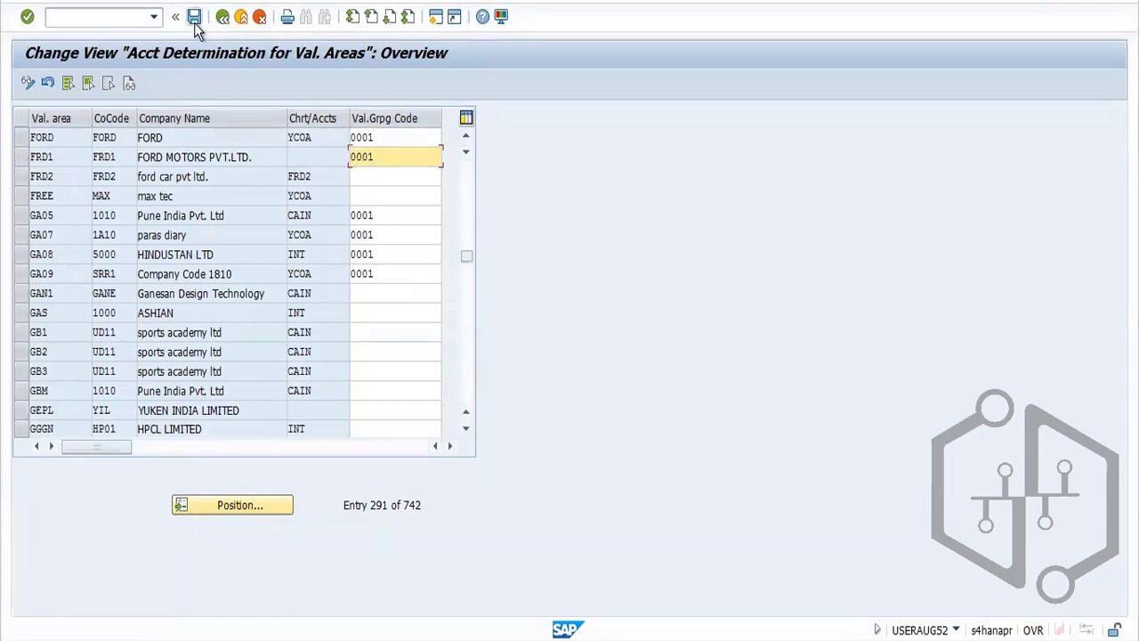
{"action": "left_click", "coordinate": [480, 378]}
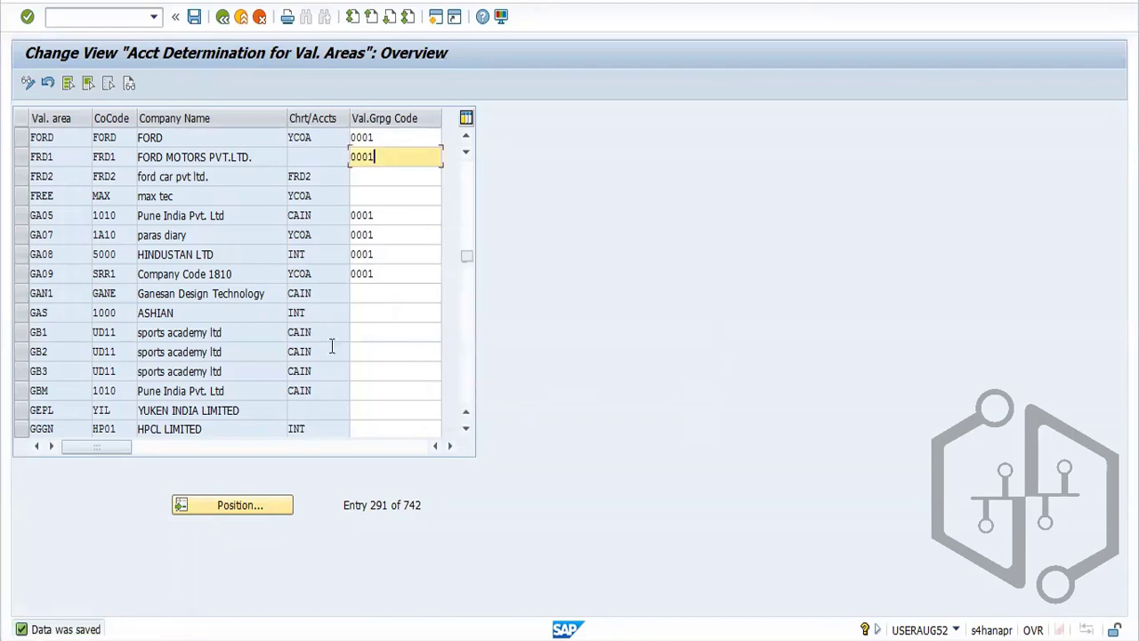
Return to the IMG, reopen Group Together Valuation Areas for a quick look and leave it again
{"action": "left_click", "coordinate": [223, 16]}
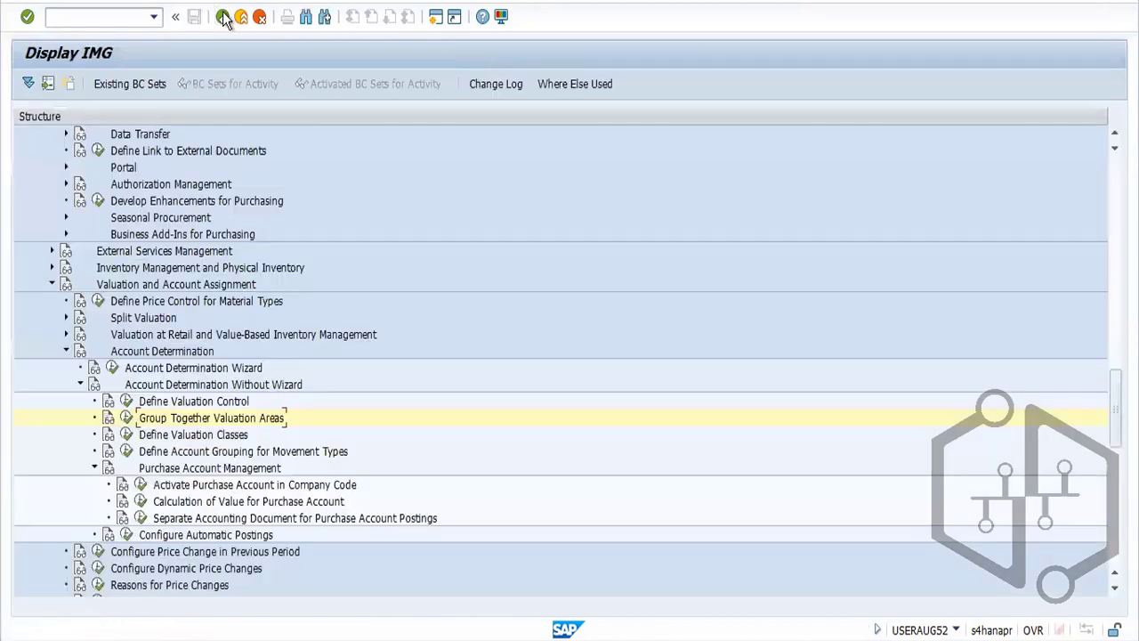
{"action": "left_click", "coordinate": [126, 417]}
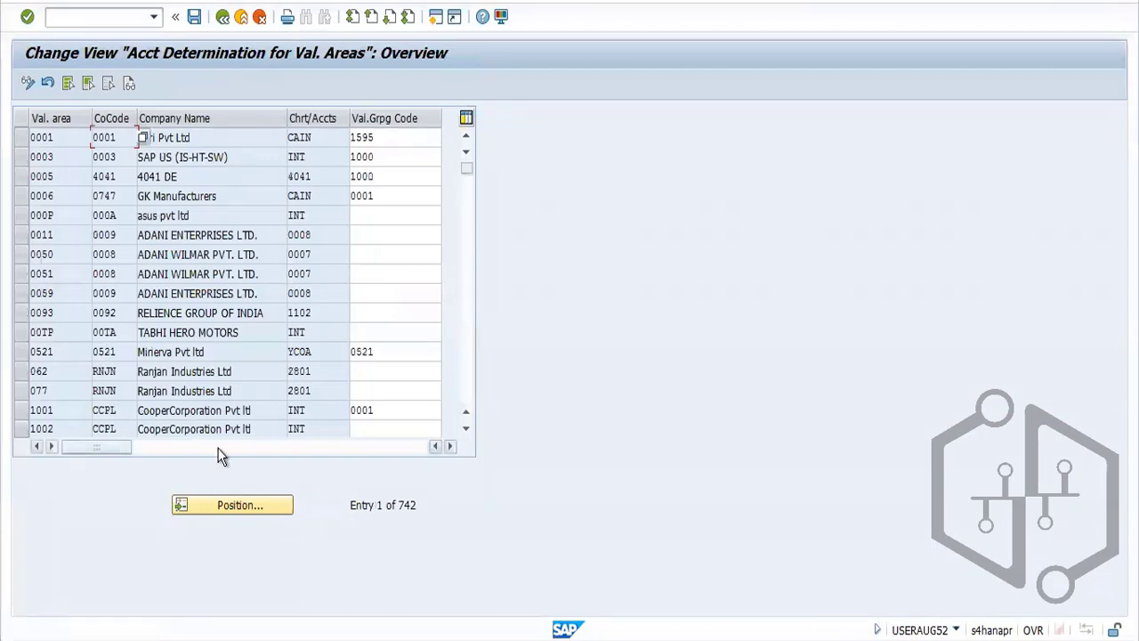
{"action": "left_click", "coordinate": [222, 17]}
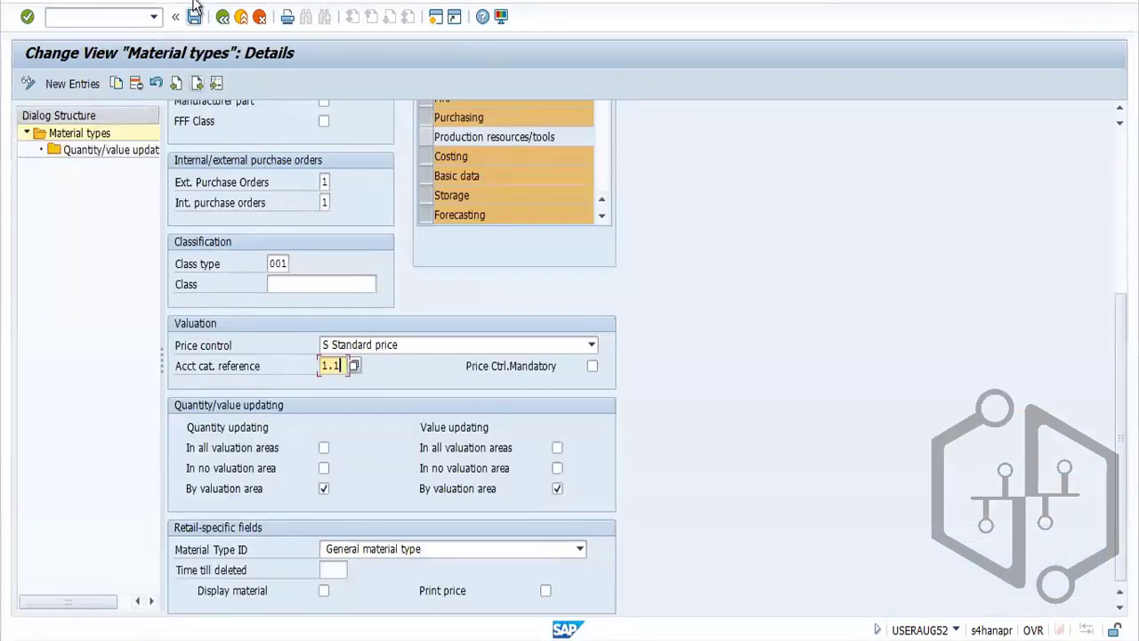
Exit the material type maintenance, saving account category reference 1.1 to the proposed customizing request
{"action": "left_click", "coordinate": [222, 17]}
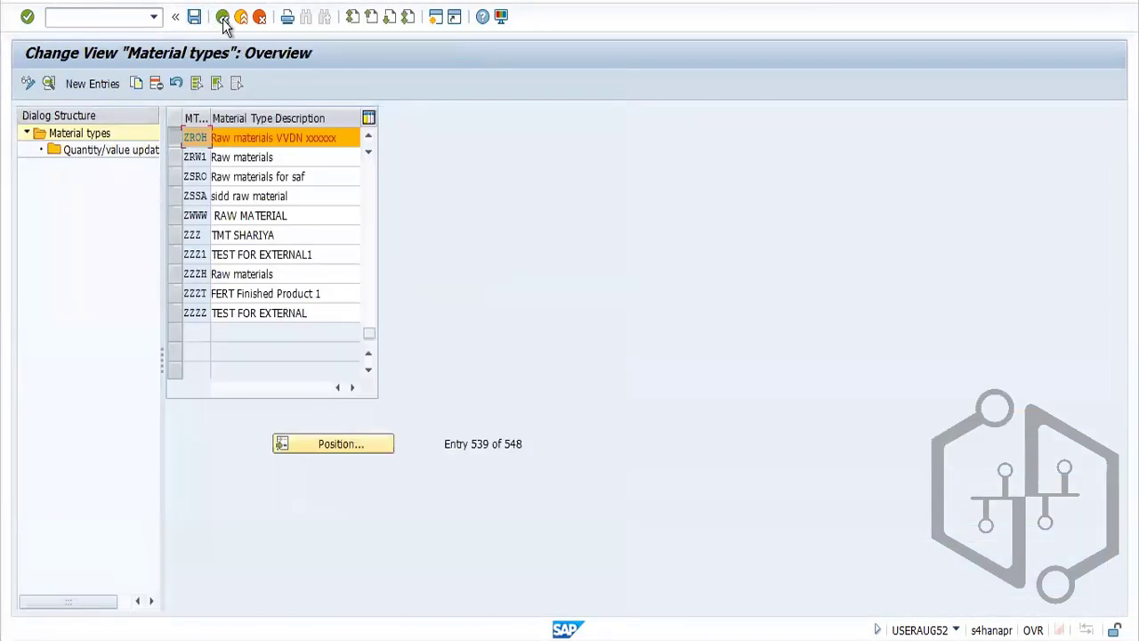
{"action": "left_click", "coordinate": [222, 18]}
{"action": "left_click", "coordinate": [226, 309]}
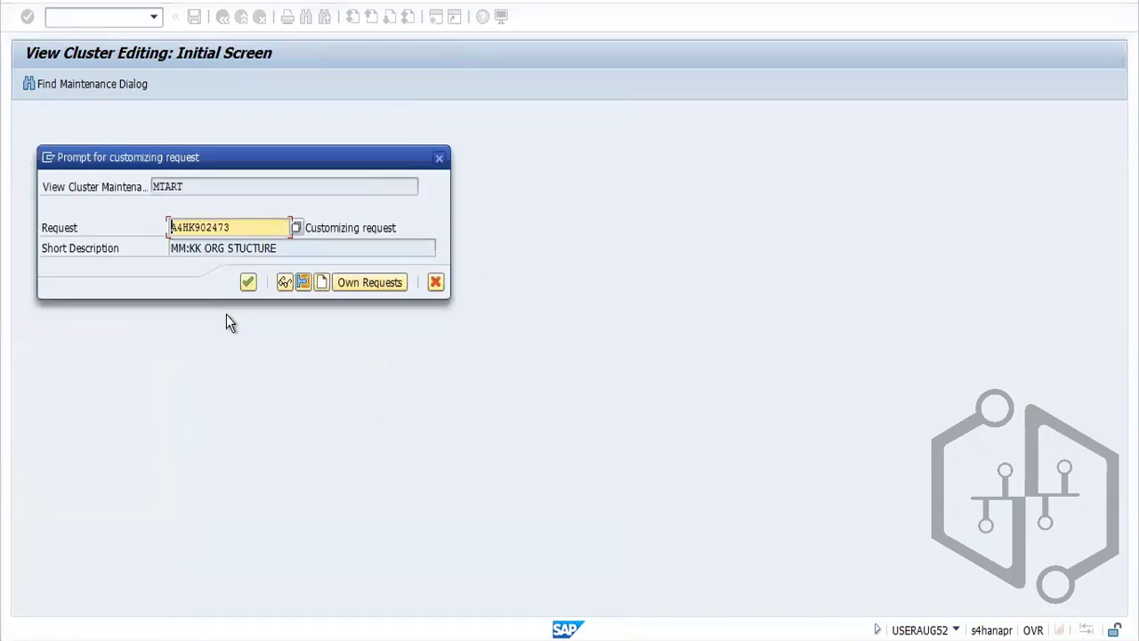
{"action": "left_click", "coordinate": [253, 285]}
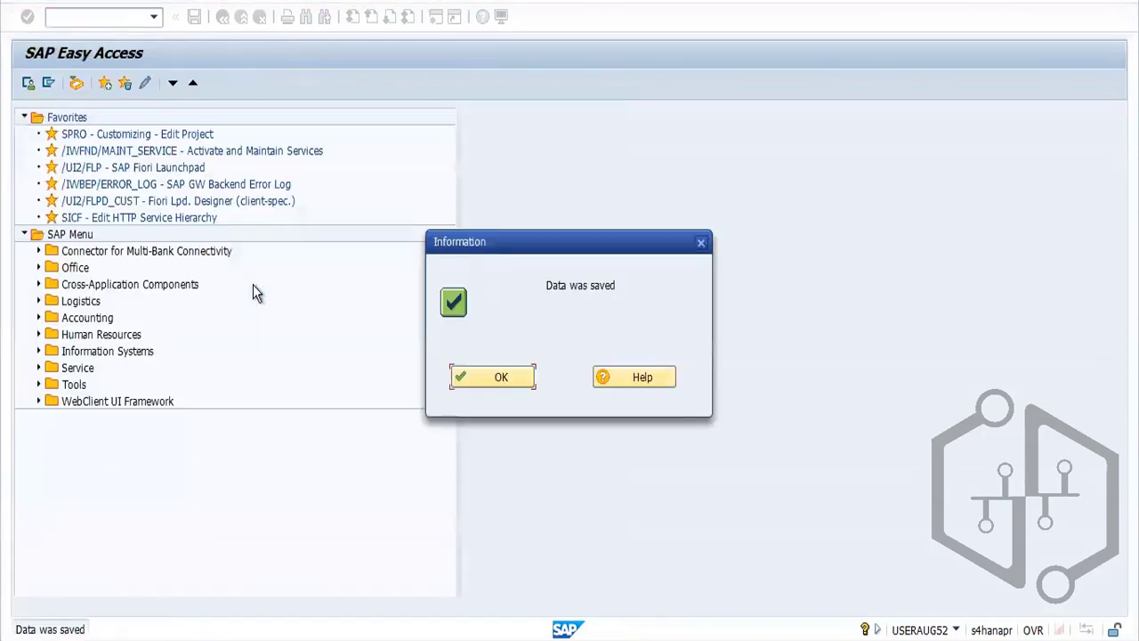
{"action": "left_click", "coordinate": [476, 382]}
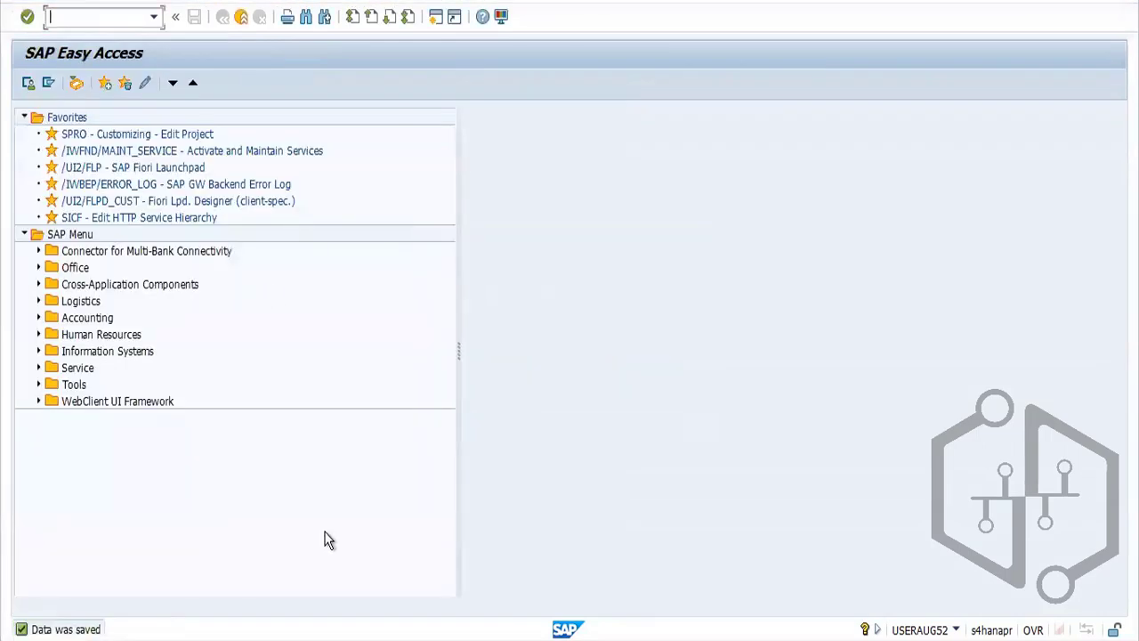
Close the spare Easy Access, Change Material and account maintenance sessions, and decline logging off from the FRL automatic posting display
{"action": "left_click", "coordinate": [267, 638]}
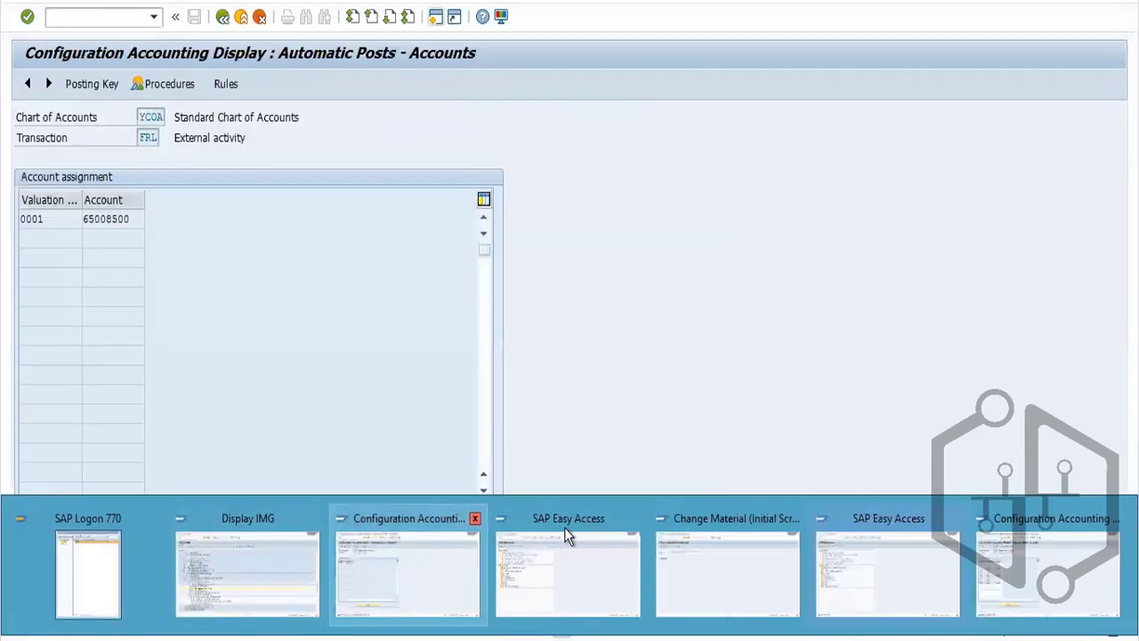
{"action": "left_click", "coordinate": [635, 518]}
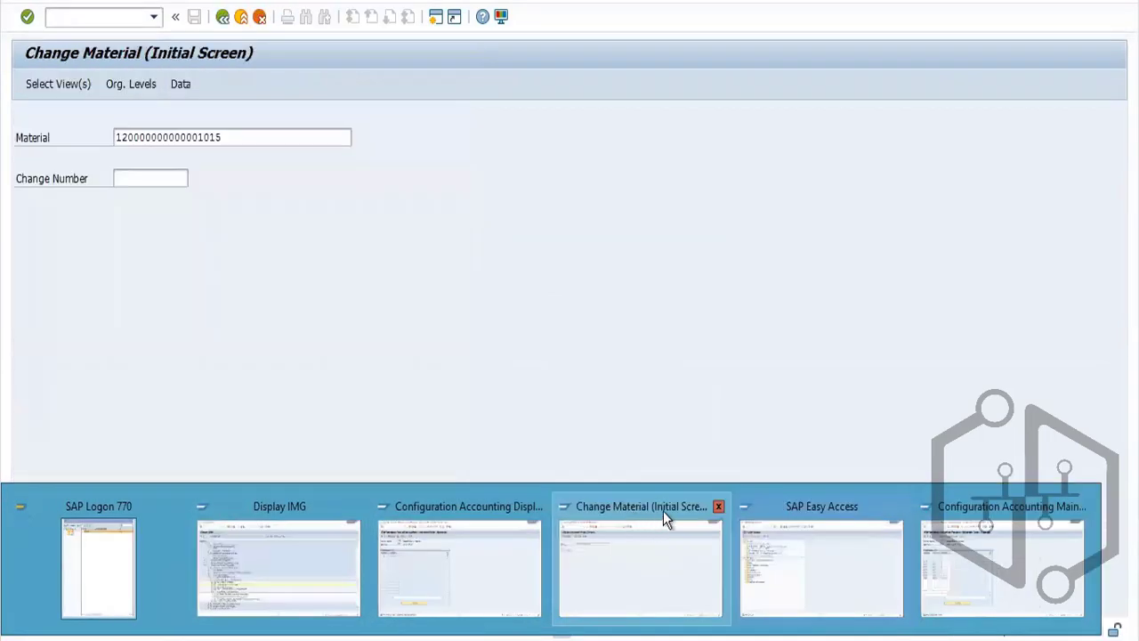
{"action": "left_click", "coordinate": [717, 507]}
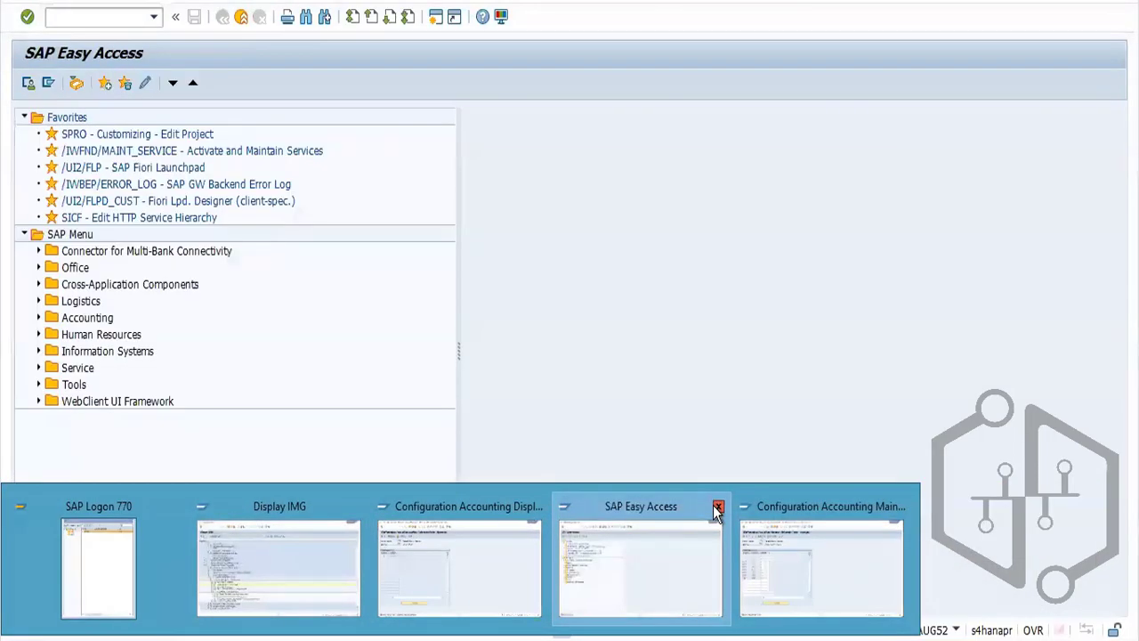
{"action": "left_click", "coordinate": [717, 508]}
{"action": "left_click", "coordinate": [718, 507]}
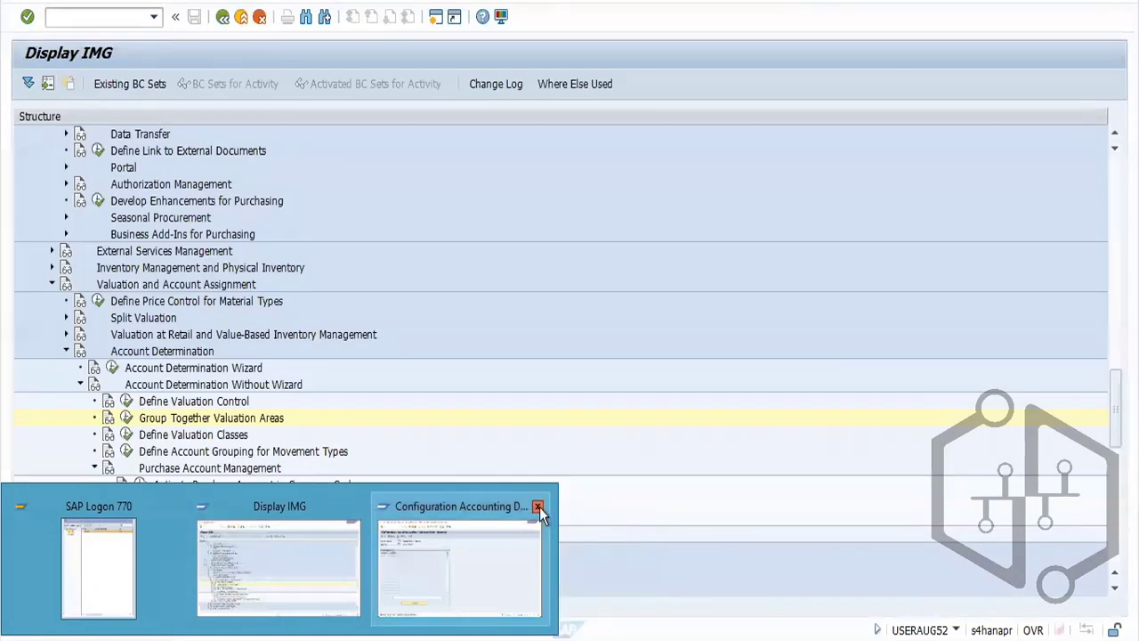
{"action": "mouse_move", "coordinate": [540, 507]}
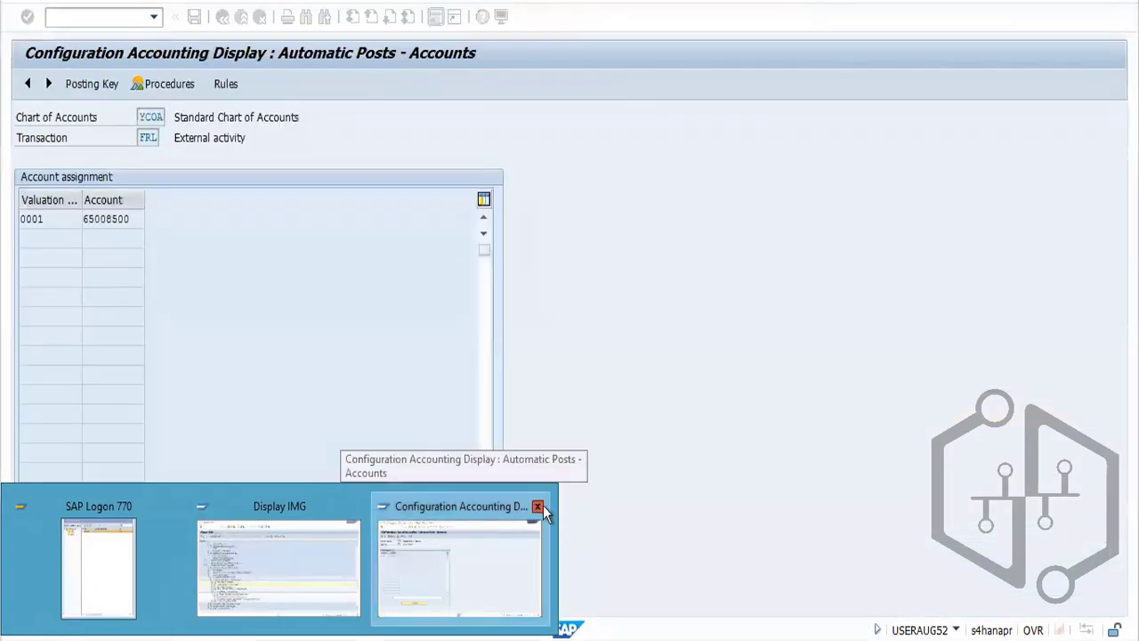
{"action": "left_click", "coordinate": [538, 507]}
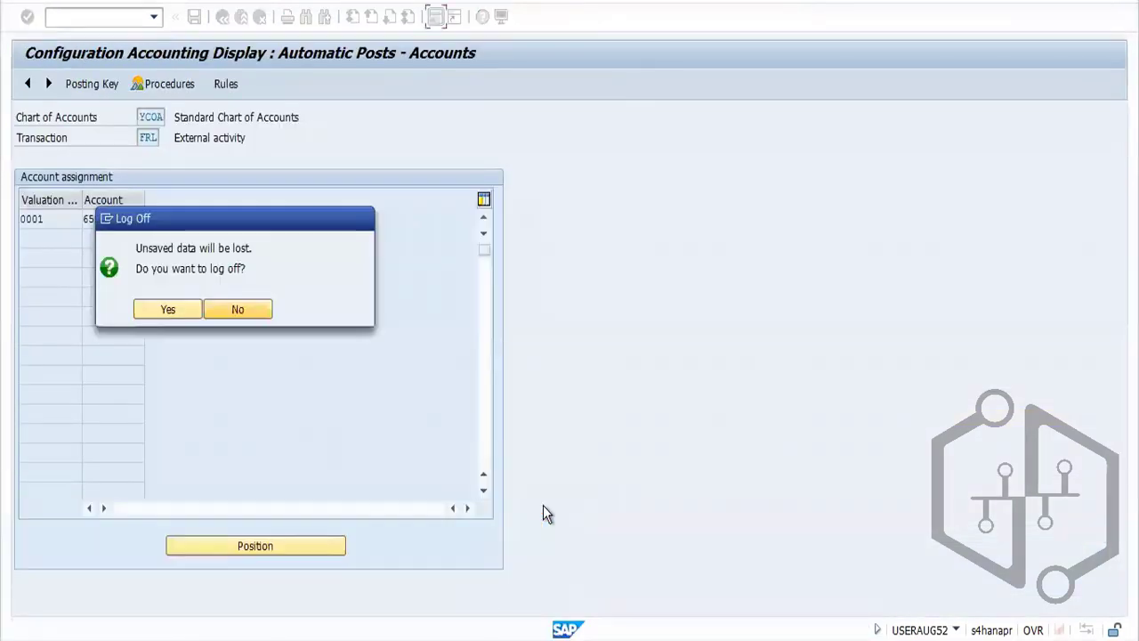
{"action": "left_click", "coordinate": [236, 312]}
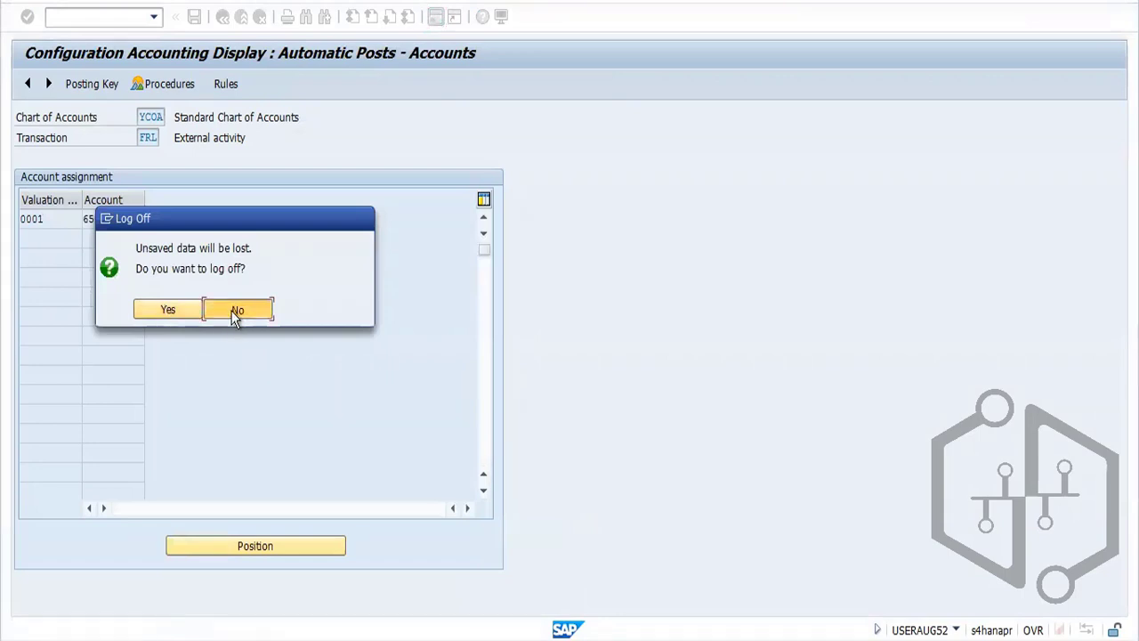
Start transaction MIGO and load the subcontracting purchase order for a goods receipt
{"action": "left_click", "coordinate": [105, 17]}
{"action": "type", "text": "/NM"}
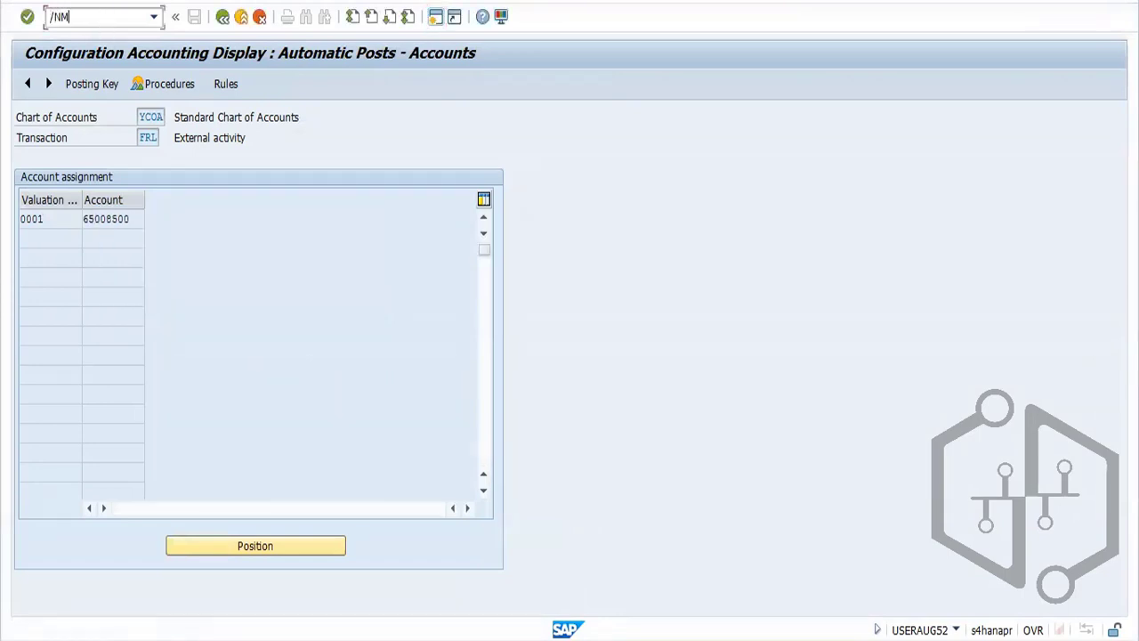
{"action": "type", "text": "IGO"}
{"action": "key", "text": "Return"}
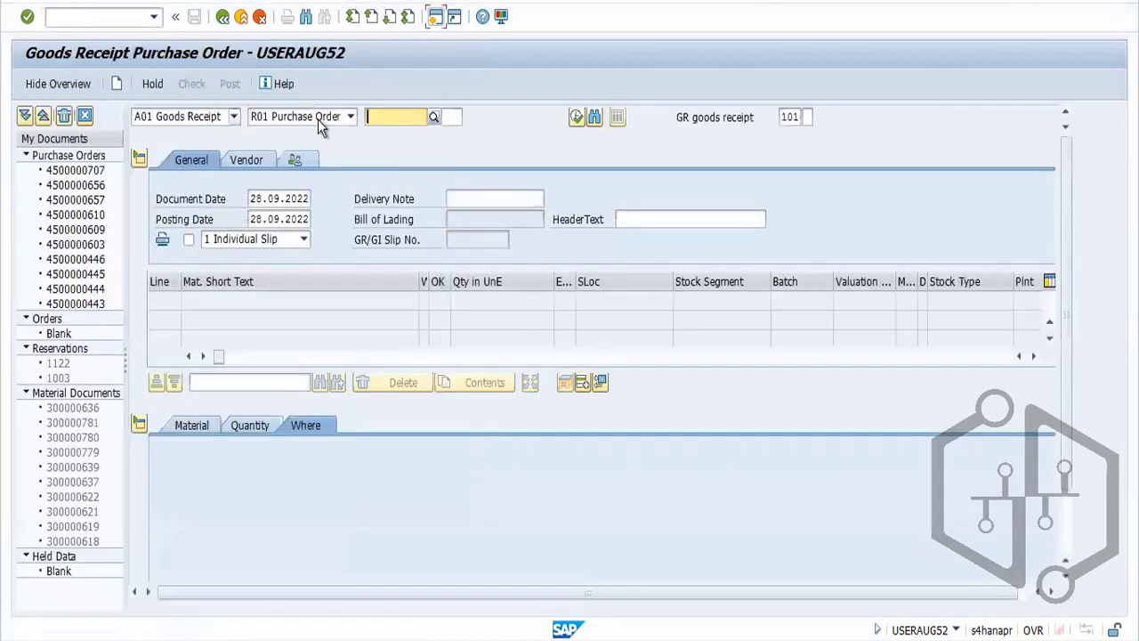
{"action": "key", "text": "BackSpace"}
{"action": "left_click", "coordinate": [379, 132]}
{"action": "key", "text": "Return"}
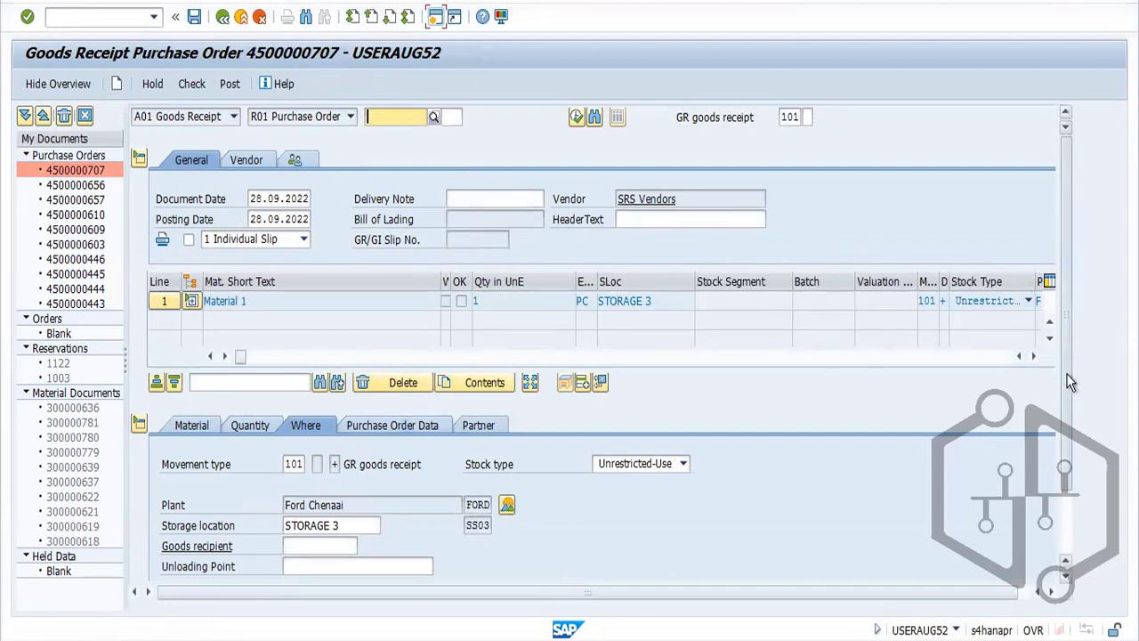
Mark the Material 1 receipt item as OK and expand its subcontracting component line
{"action": "scroll", "coordinate": [1069, 507], "scroll_direction": "down", "scroll_amount": 1}
{"action": "scroll", "coordinate": [1069, 507], "scroll_direction": "down", "scroll_amount": 1}
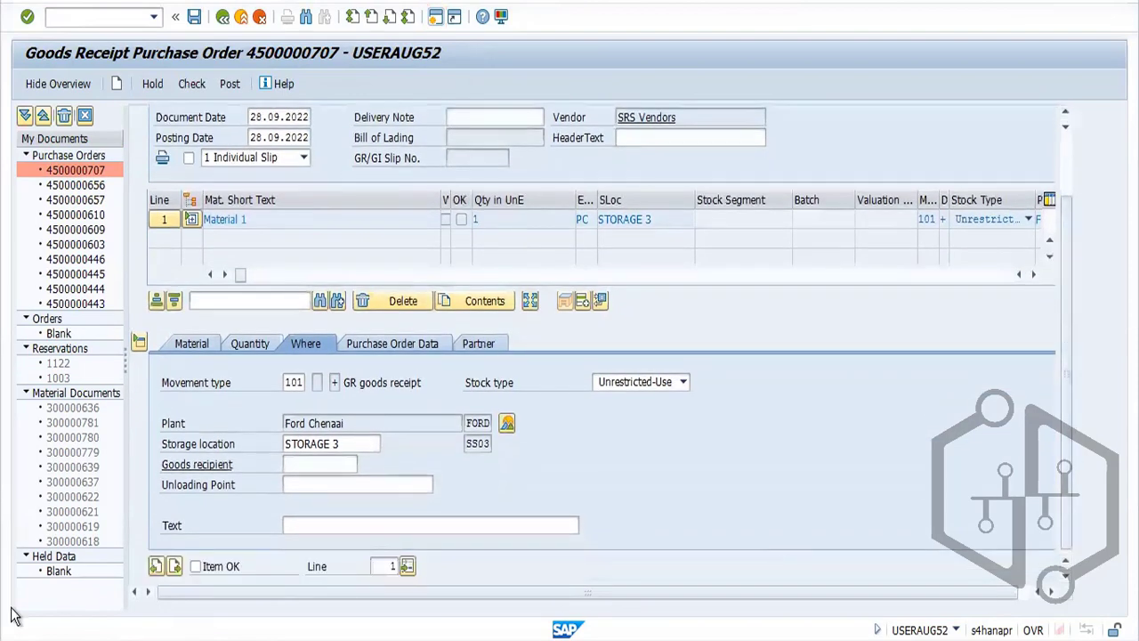
{"action": "left_click", "coordinate": [195, 566]}
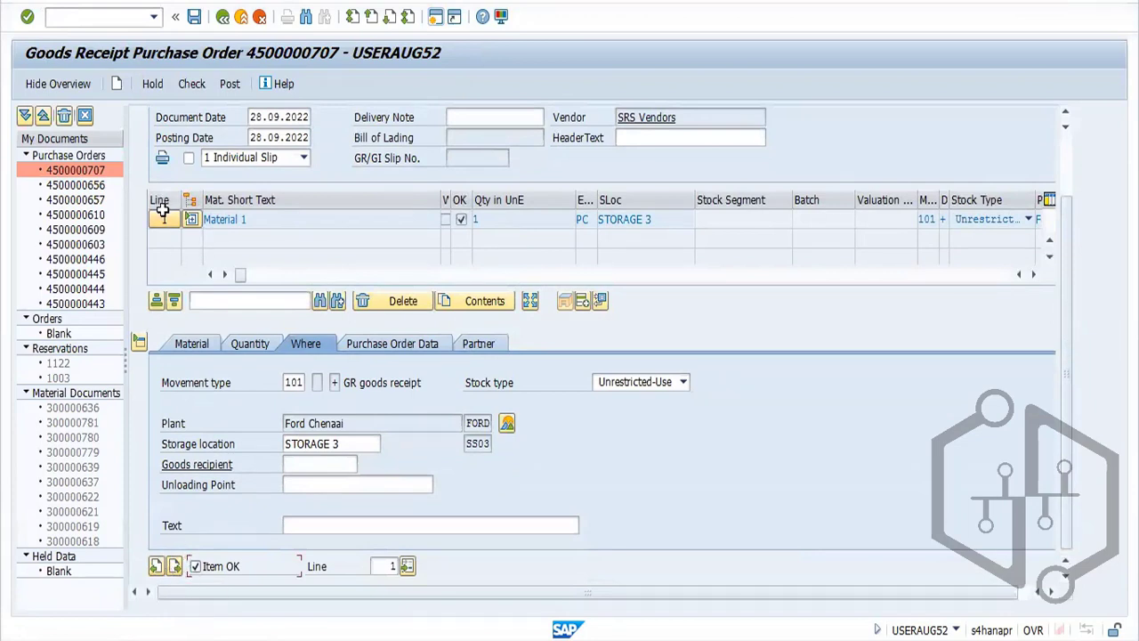
{"action": "left_click", "coordinate": [192, 219]}
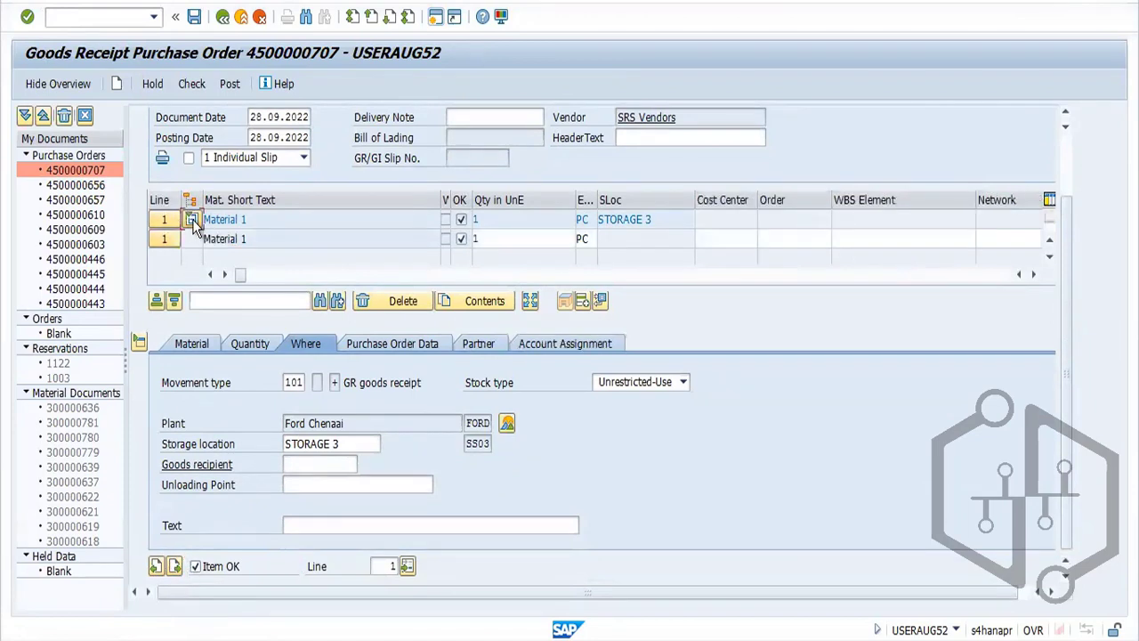
Check the goods receipt, try to post it, and open the detailed explanation of the logged error
{"action": "left_click", "coordinate": [193, 82]}
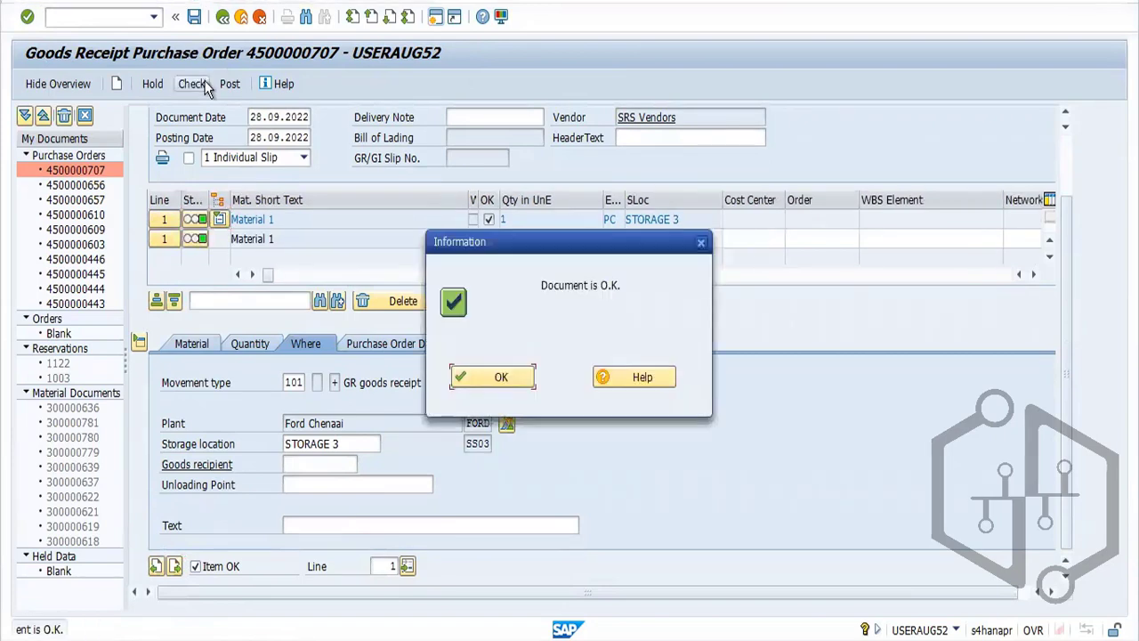
{"action": "left_click", "coordinate": [500, 378]}
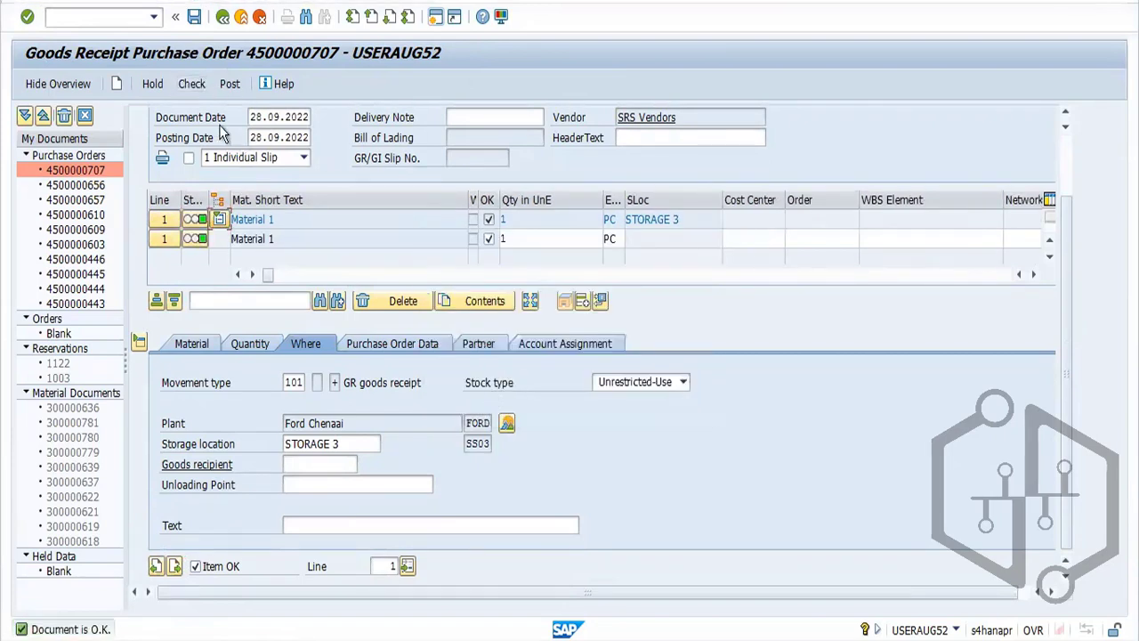
{"action": "left_click", "coordinate": [229, 85]}
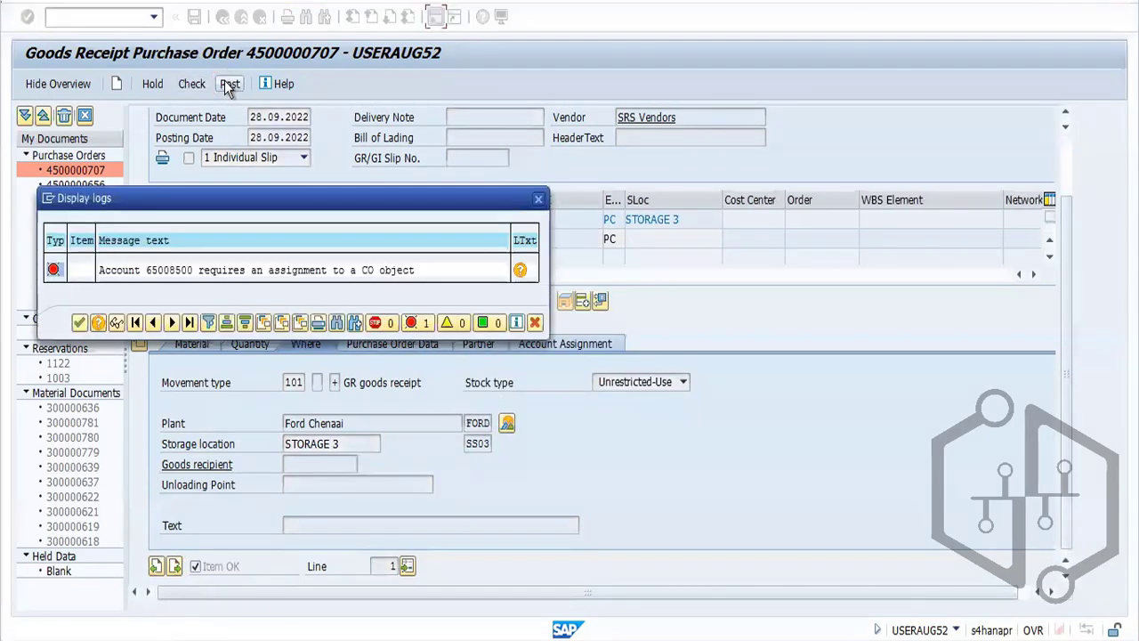
{"action": "double_click", "coordinate": [229, 270]}
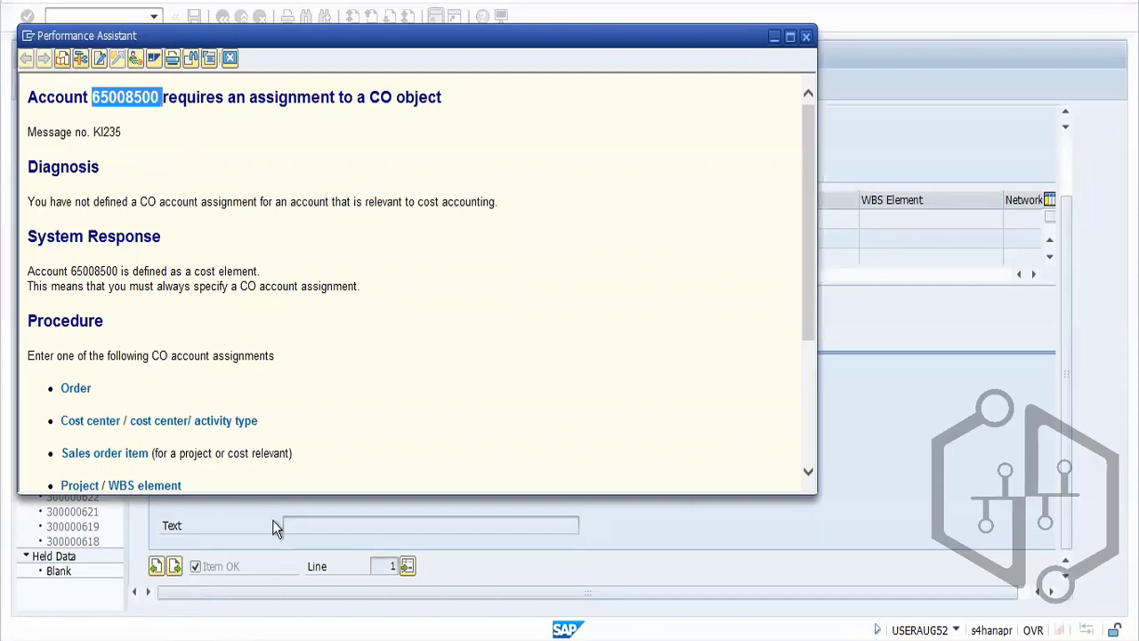
Switch to the Display IMG session, open the default account assignment maintenance, and position its list at company code FORD
{"action": "left_click", "coordinate": [231, 638]}
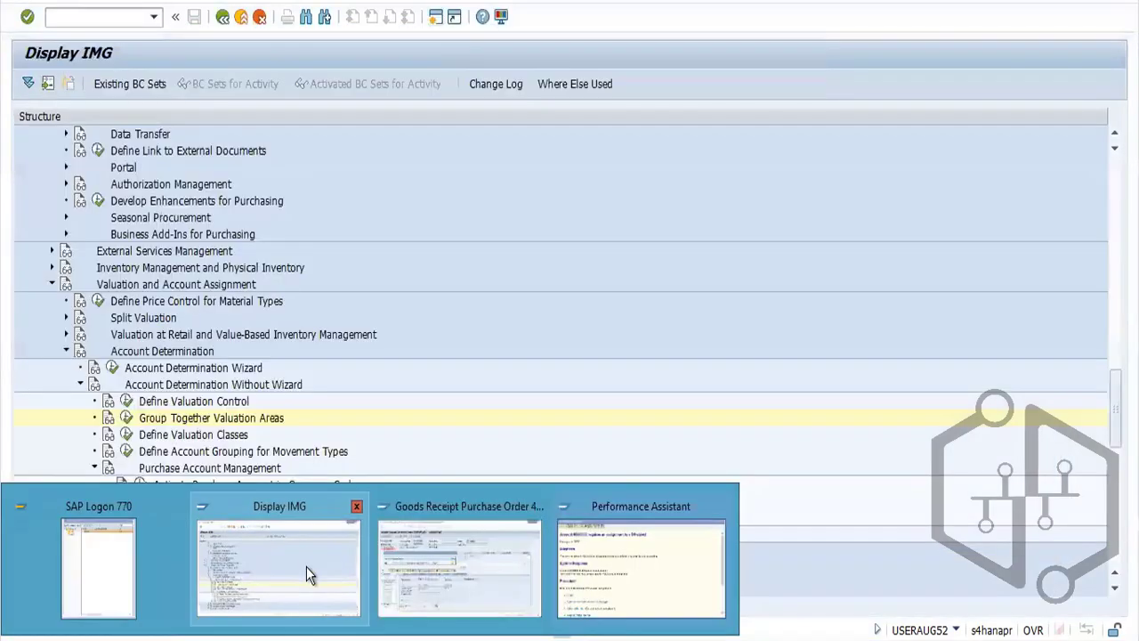
{"action": "left_click", "coordinate": [306, 566]}
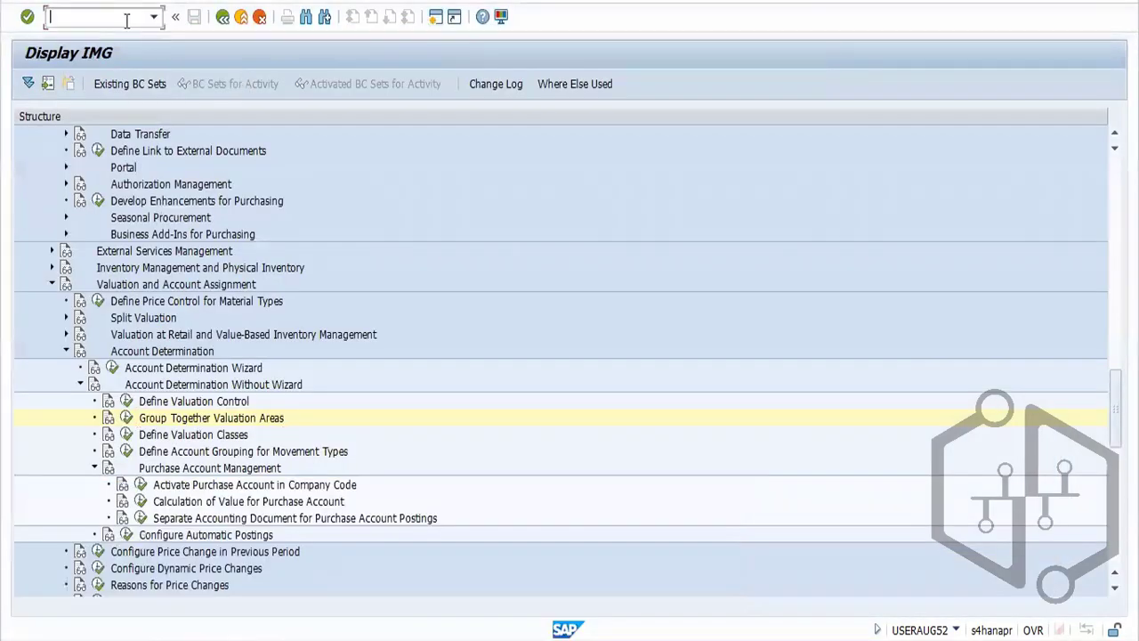
{"action": "type", "text": "/NOKB"}
{"action": "key", "text": "Return"}
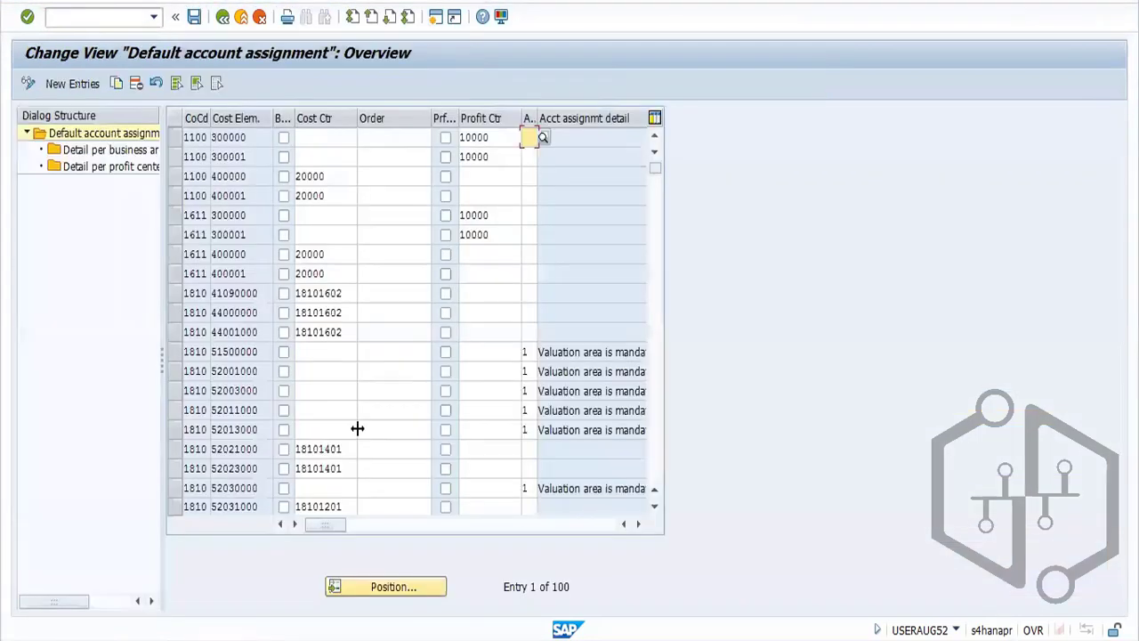
{"action": "left_click", "coordinate": [406, 587]}
{"action": "type", "text": "FORD"}
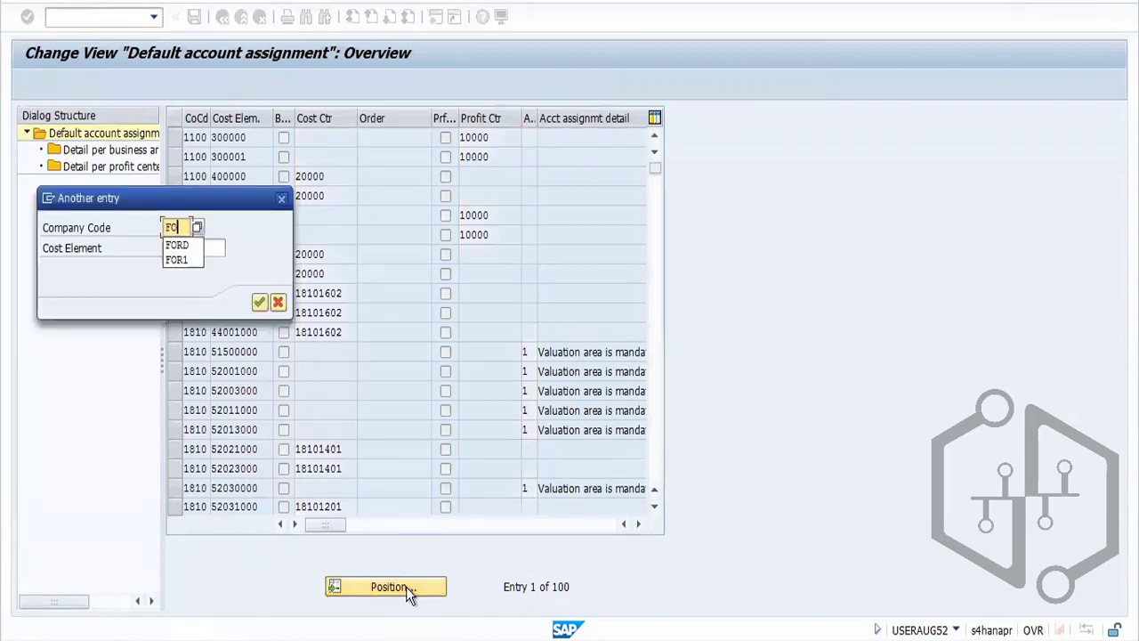
{"action": "key", "text": "Return"}
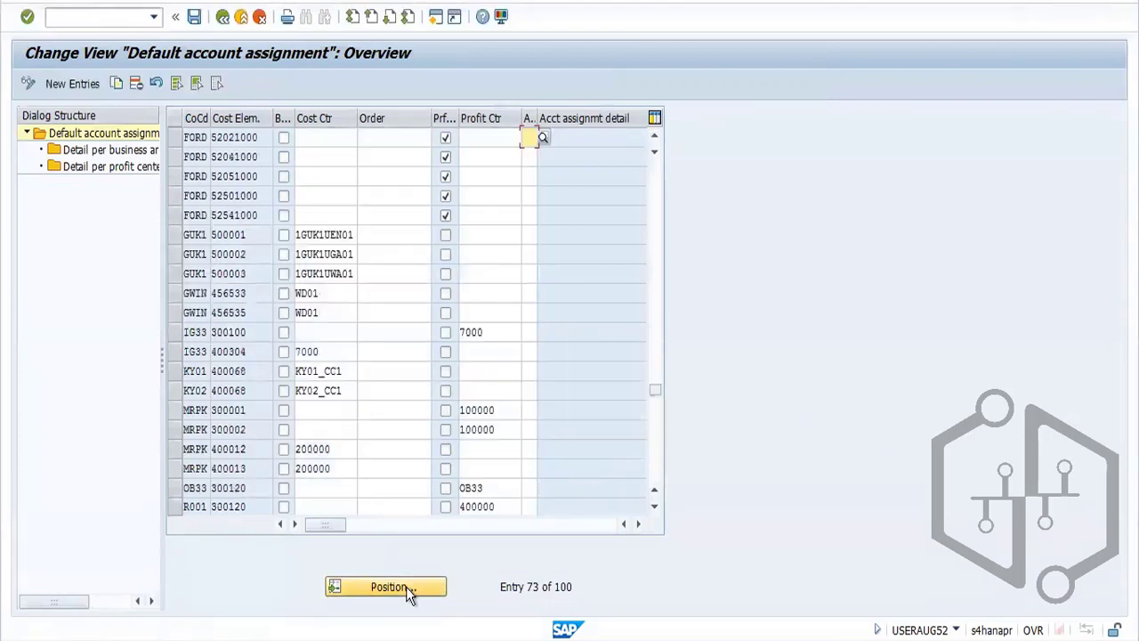
Copy the FORD default assignment for cost element 52021000 to cost element 65008500 and save it to the proposed customizing request
{"action": "left_click", "coordinate": [175, 139]}
{"action": "left_click", "coordinate": [115, 84]}
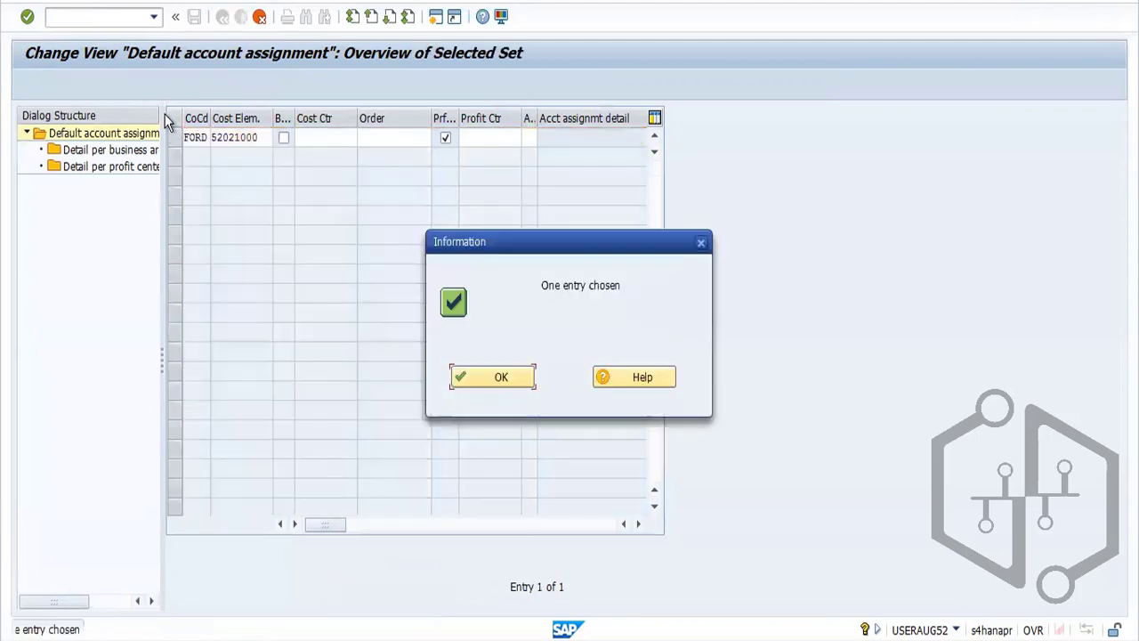
{"action": "left_click", "coordinate": [494, 377]}
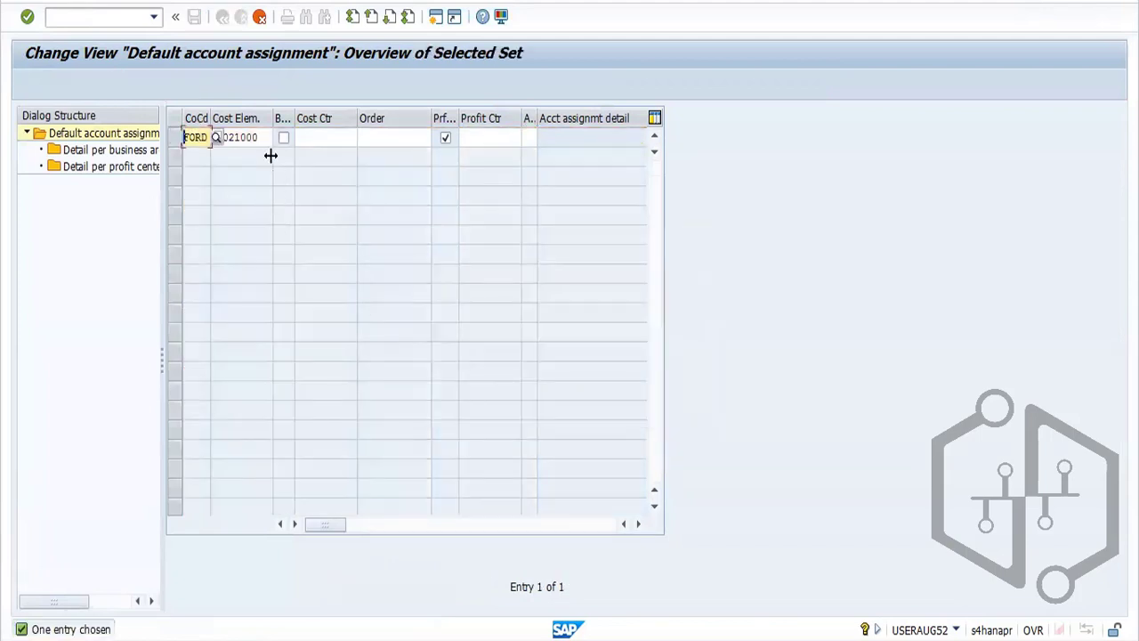
{"action": "left_click_drag", "start_coordinate": [260, 137], "coordinate": [97, 100]}
{"action": "type", "text": "65008500"}
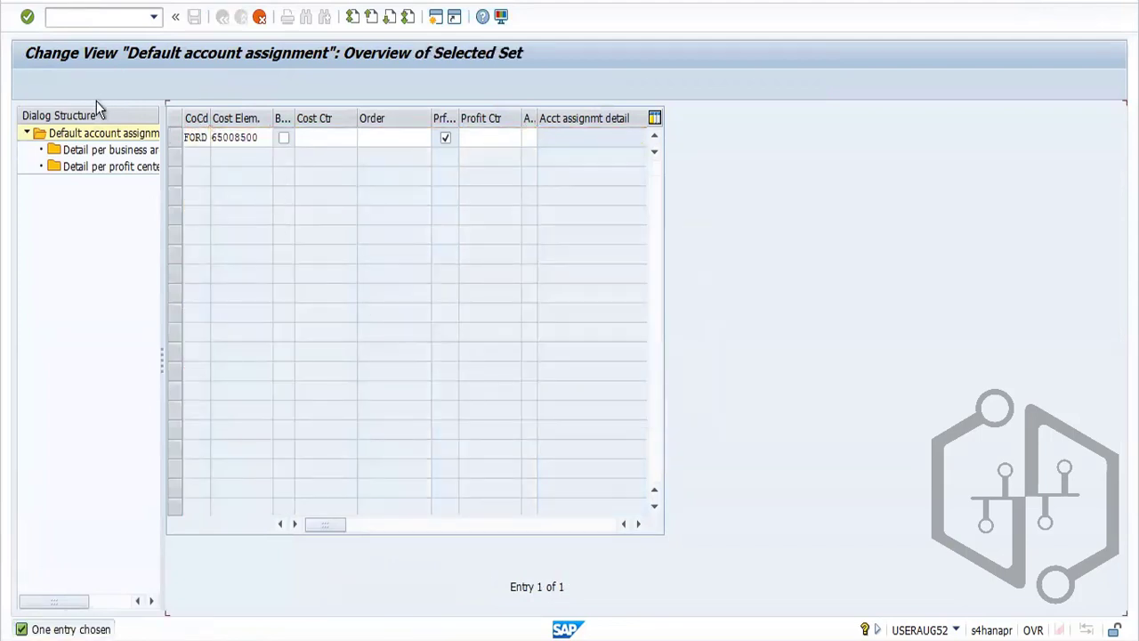
{"action": "key", "text": "Return"}
{"action": "left_click", "coordinate": [485, 377]}
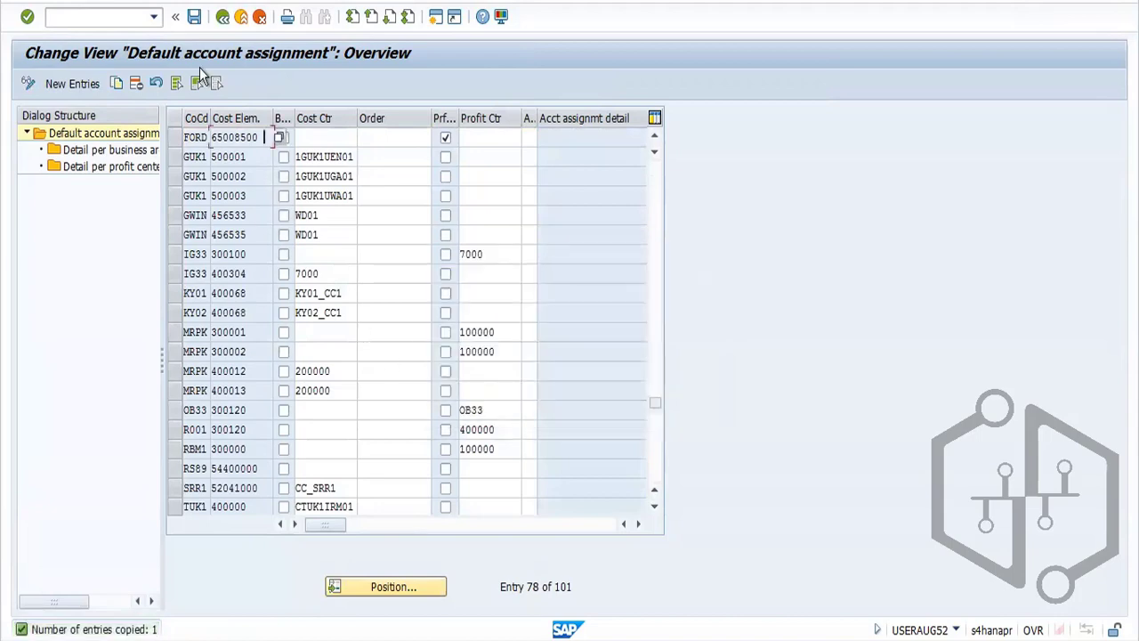
{"action": "left_click", "coordinate": [195, 18]}
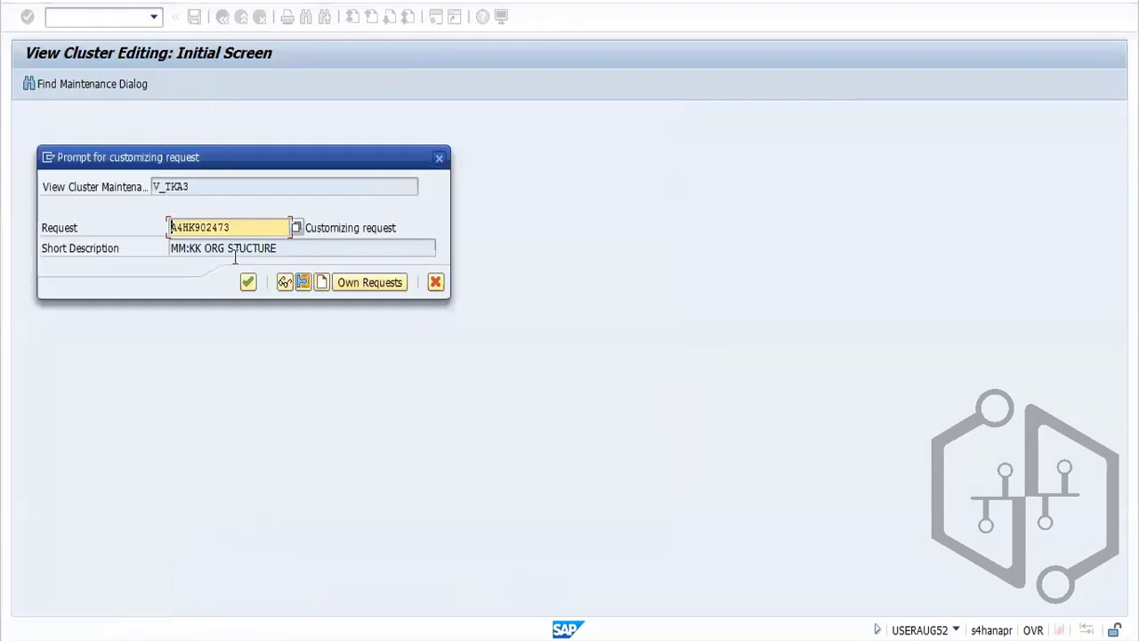
{"action": "left_click", "coordinate": [247, 282]}
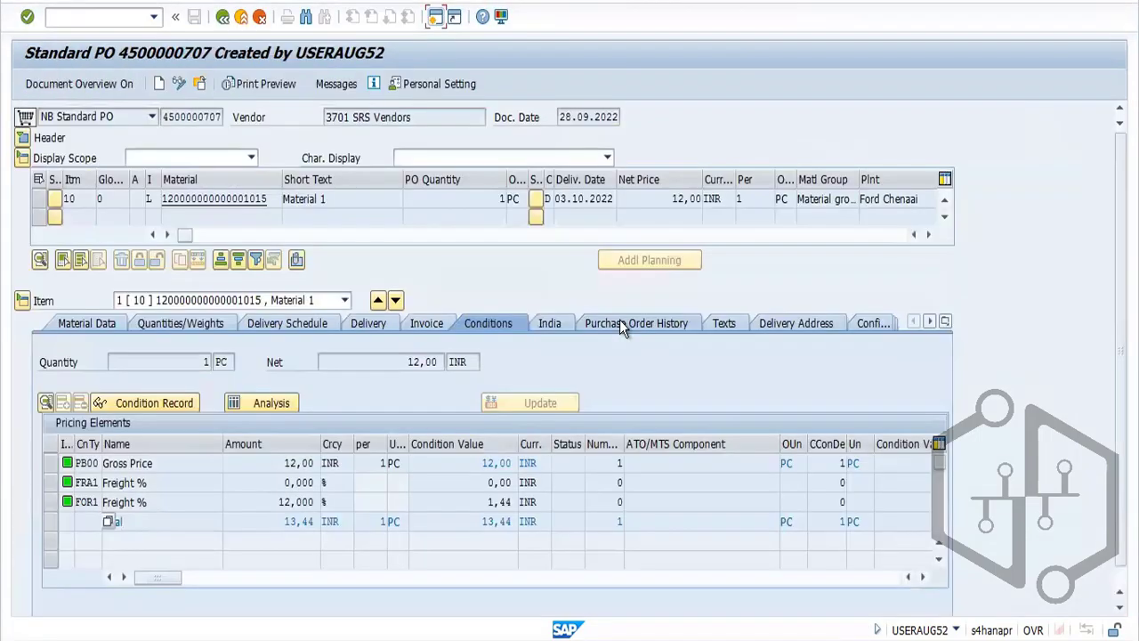
Open the goods receipt's material document from the purchase order history and check Material 1's stock overview for plant Ford Chenaai
{"action": "left_click", "coordinate": [623, 327]}
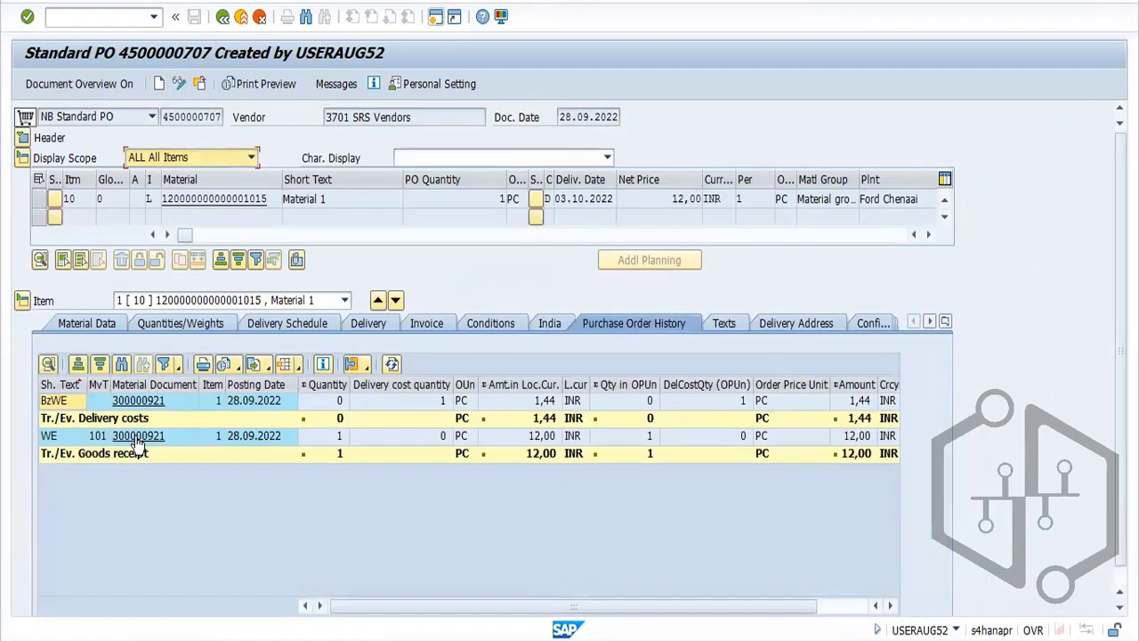
{"action": "left_click", "coordinate": [138, 436]}
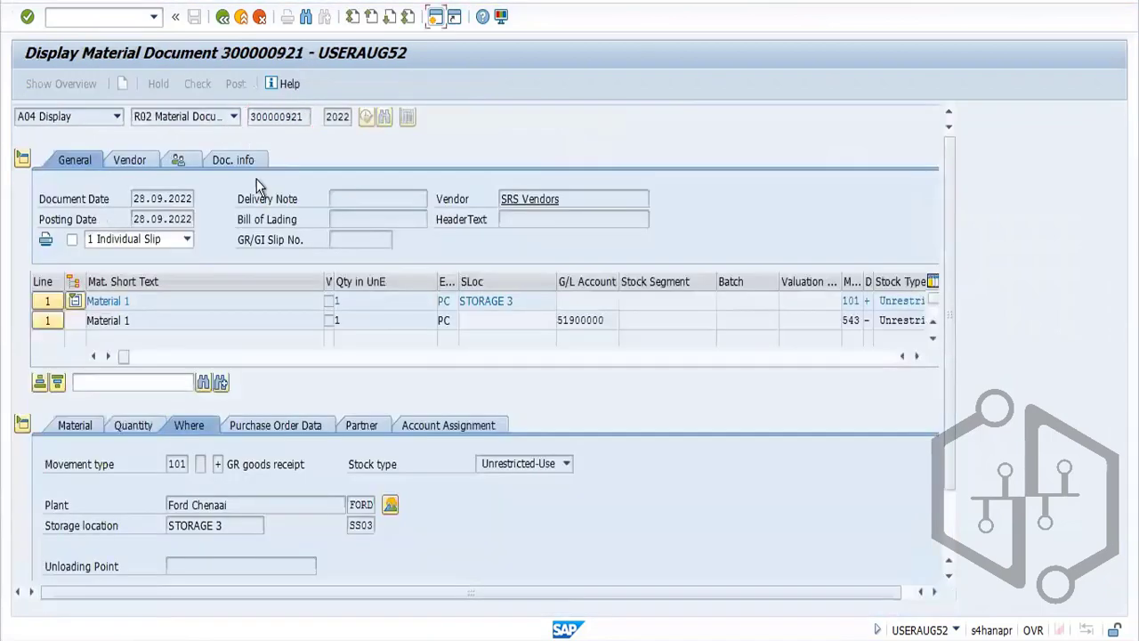
{"action": "left_click", "coordinate": [386, 505]}
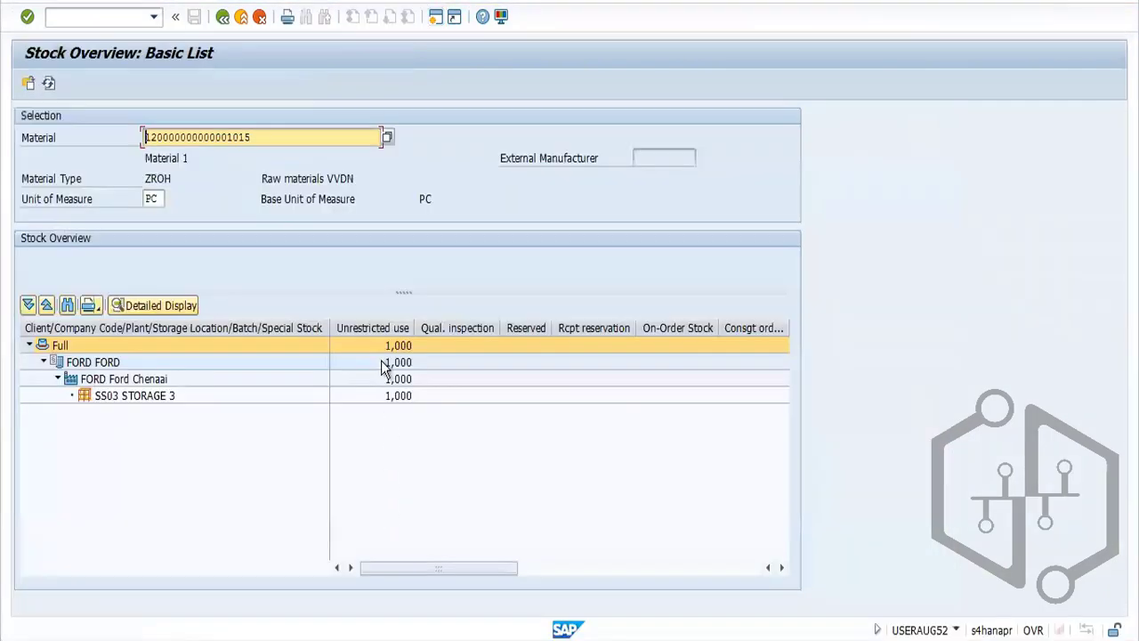
{"action": "left_click", "coordinate": [399, 398]}
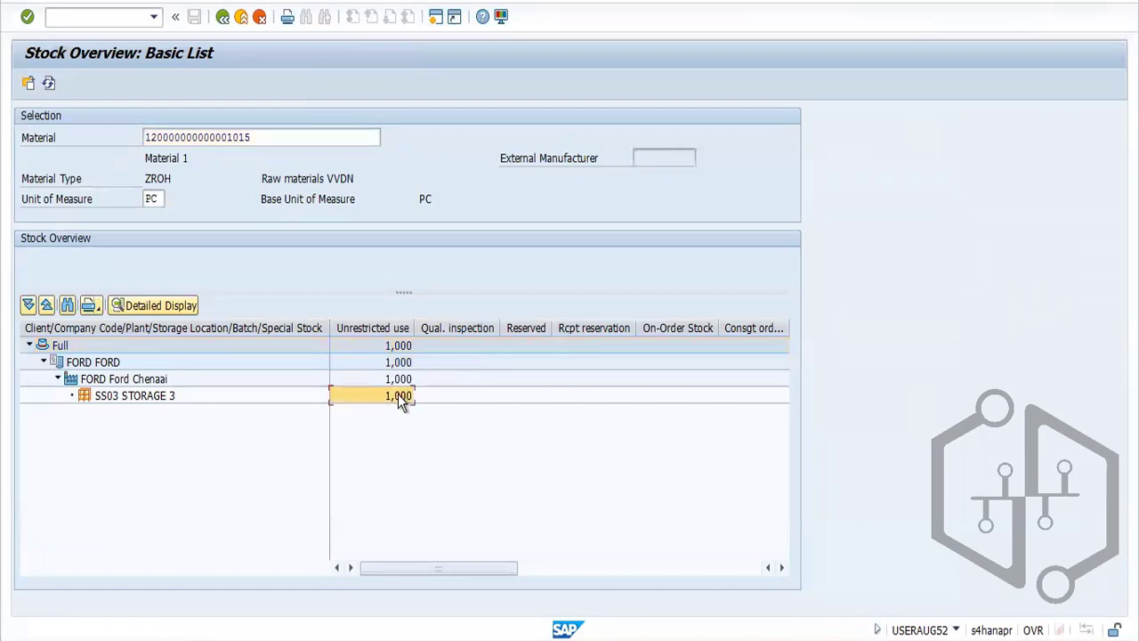
{"action": "left_click", "coordinate": [223, 20]}
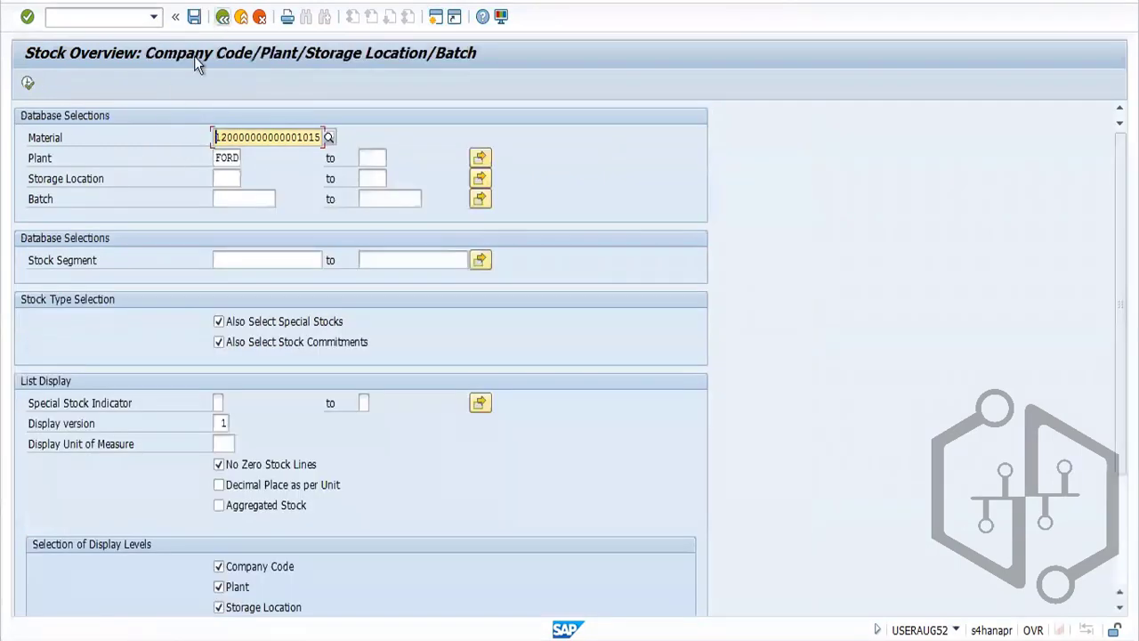
{"action": "left_click", "coordinate": [223, 19]}
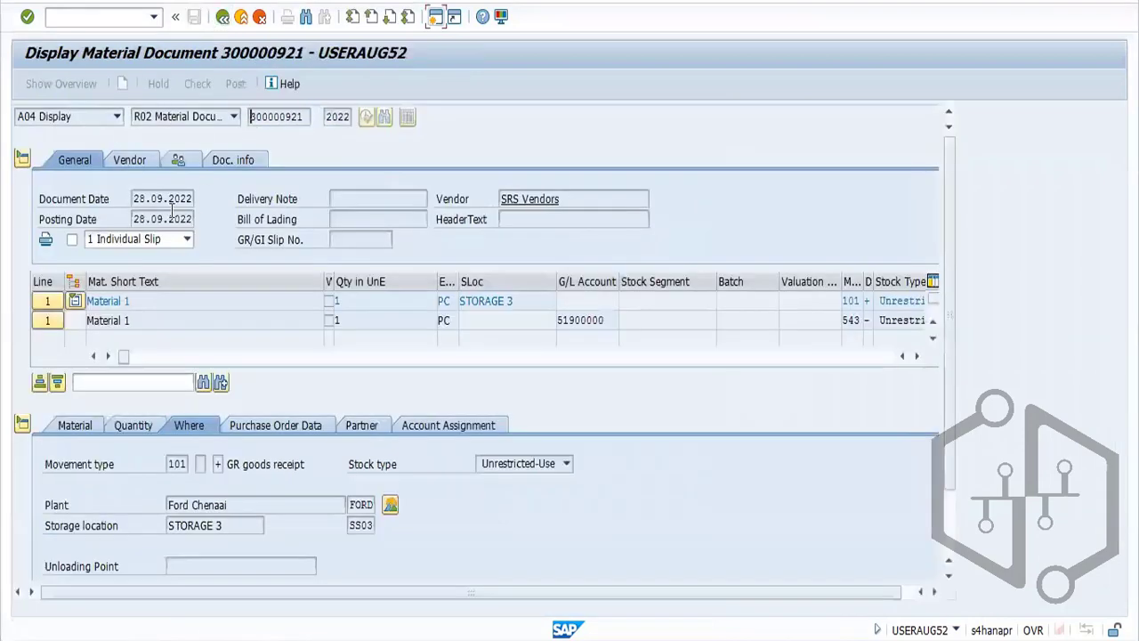